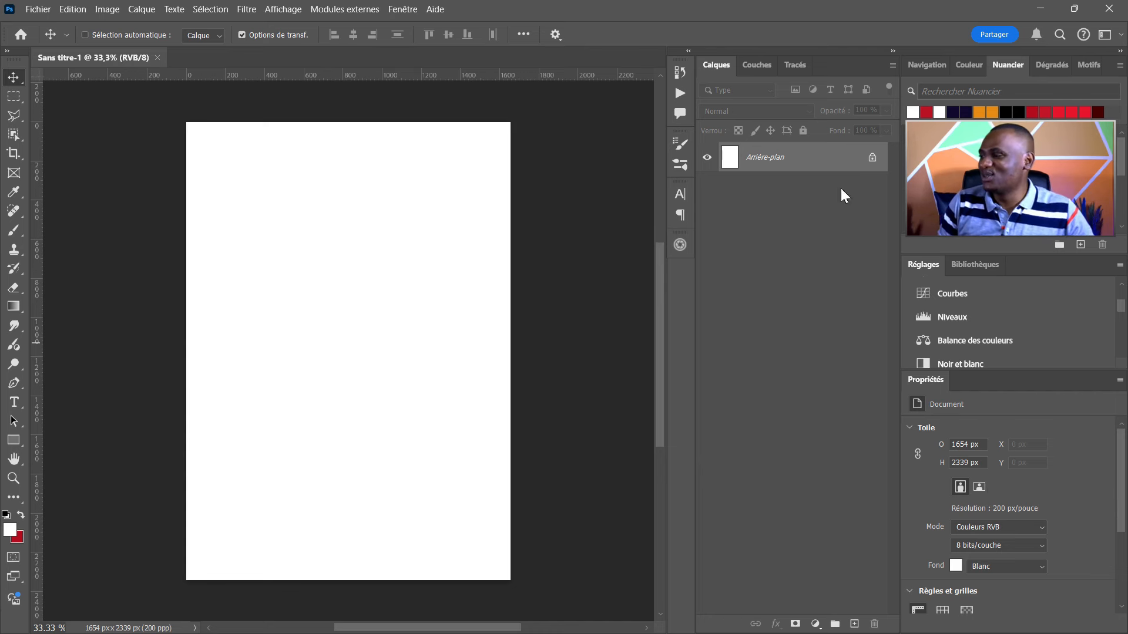
Create two layer groups above the background, naming the first BG and the one above it TEXTE.
left_click(835, 623)
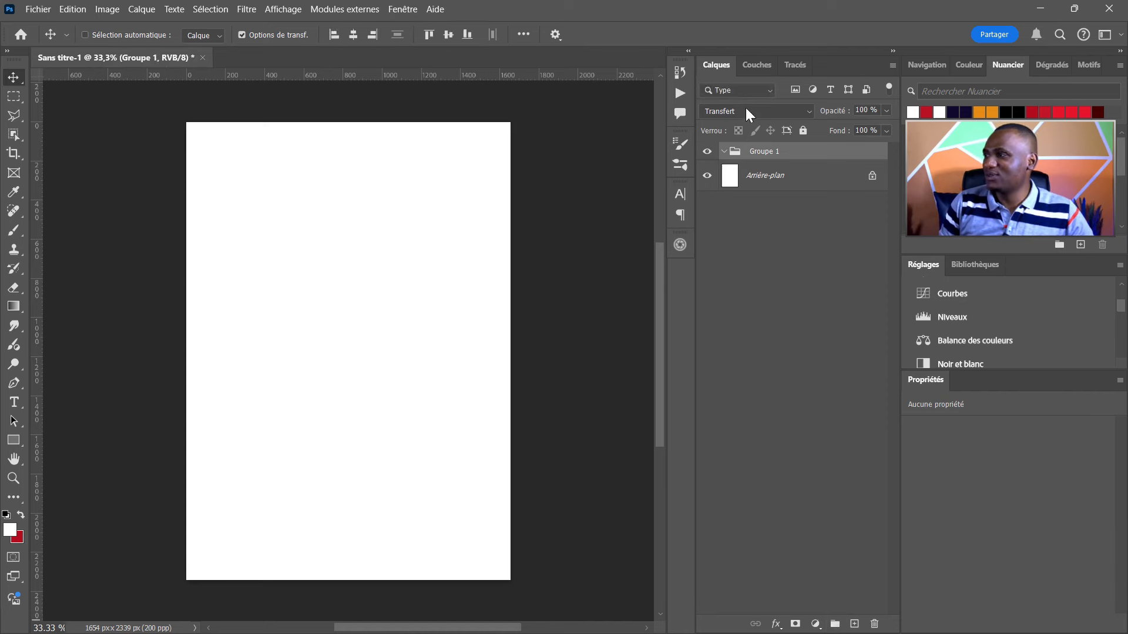
double_click(760, 151)
type("BG")
key("Return")
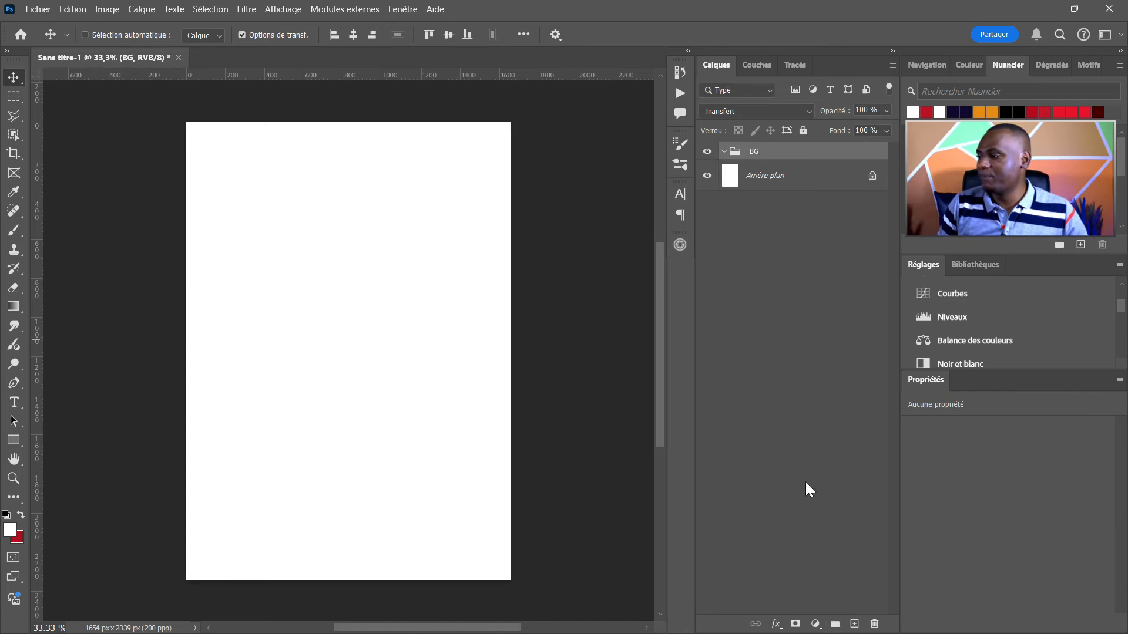
left_click(834, 625)
double_click(765, 151)
type("TEXTE")
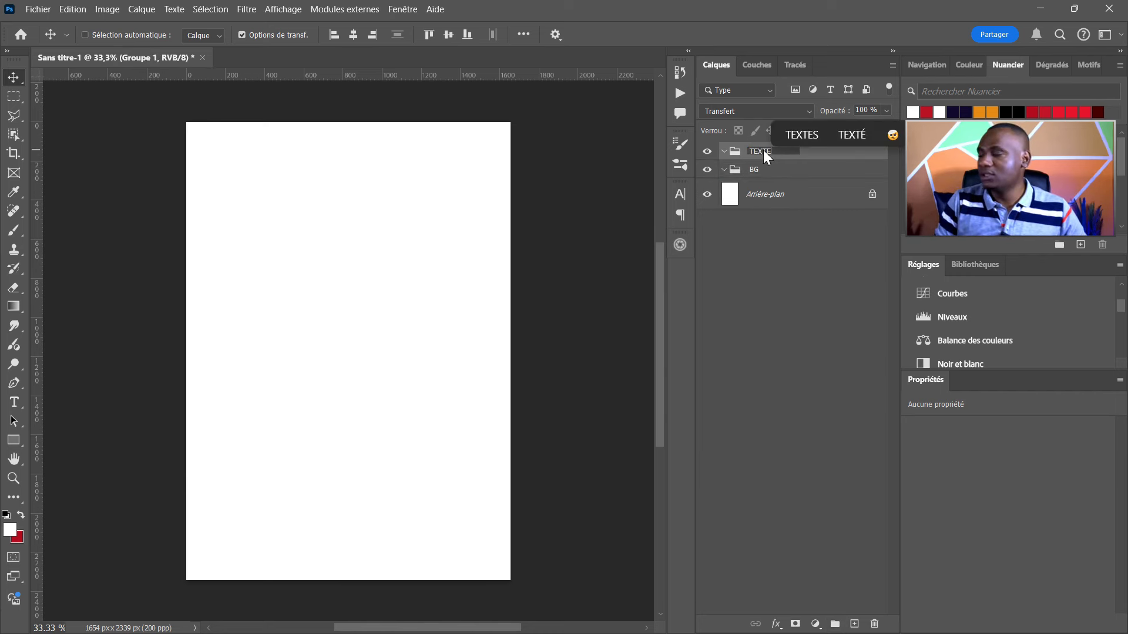
key("Return")
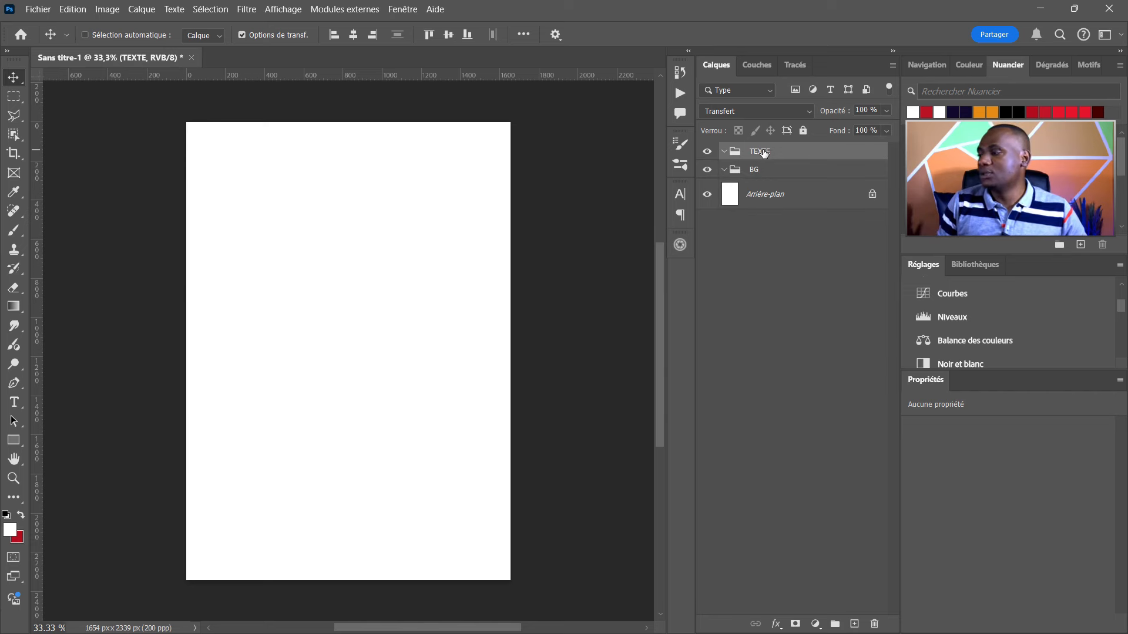
Add a third layer group at the top of the stack and name it PERSONNAGES.
left_click(835, 624)
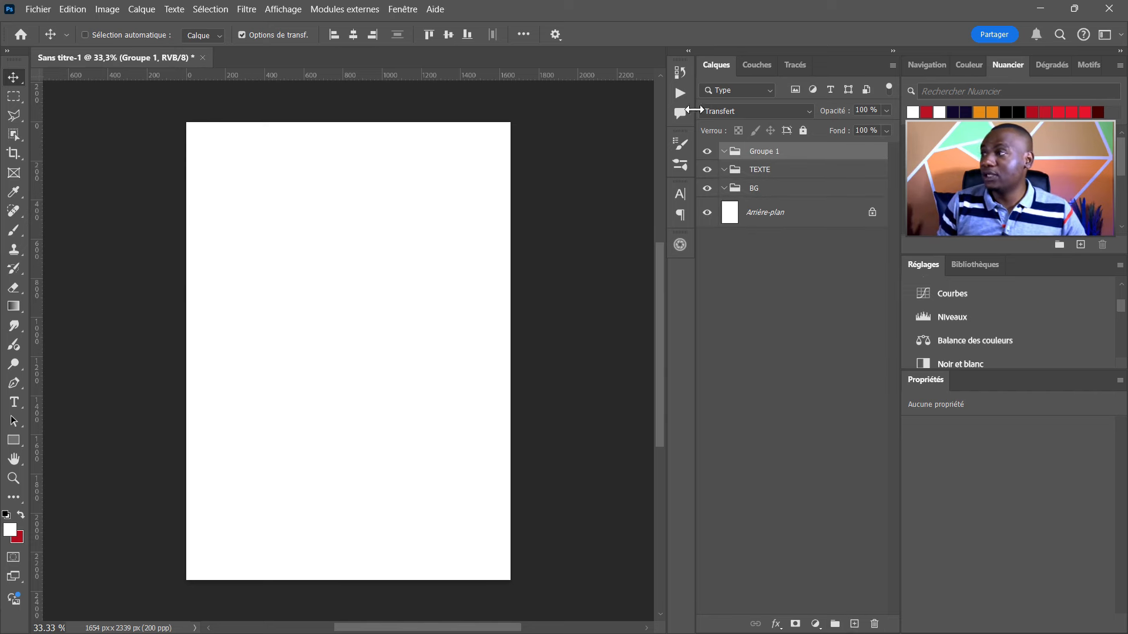
double_click(754, 158)
type("P")
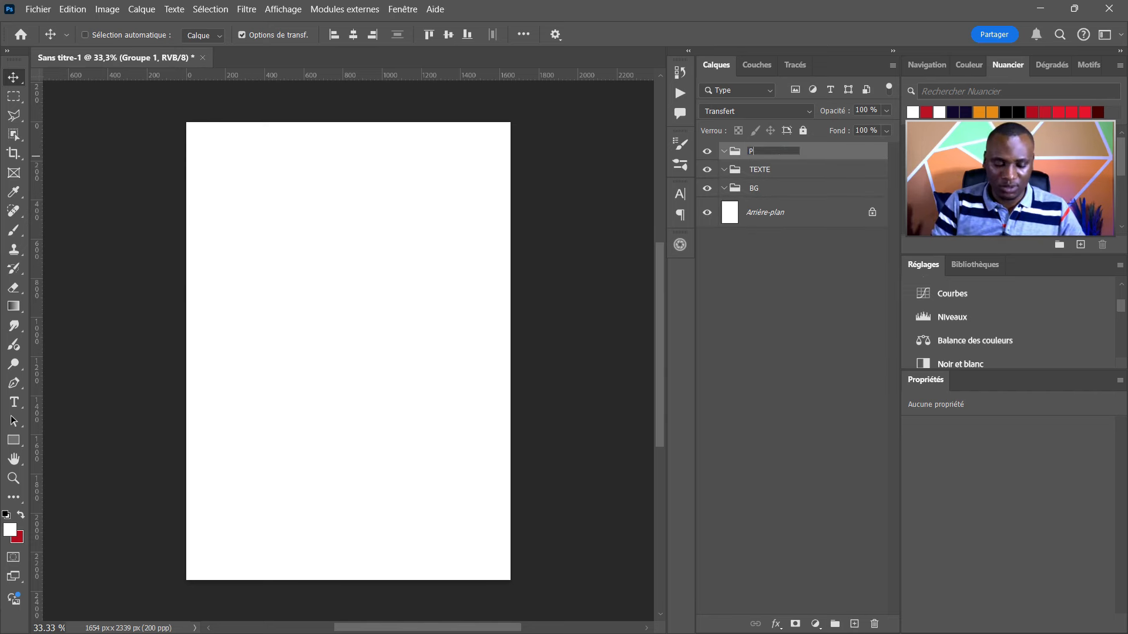
type("ERSONNAGES")
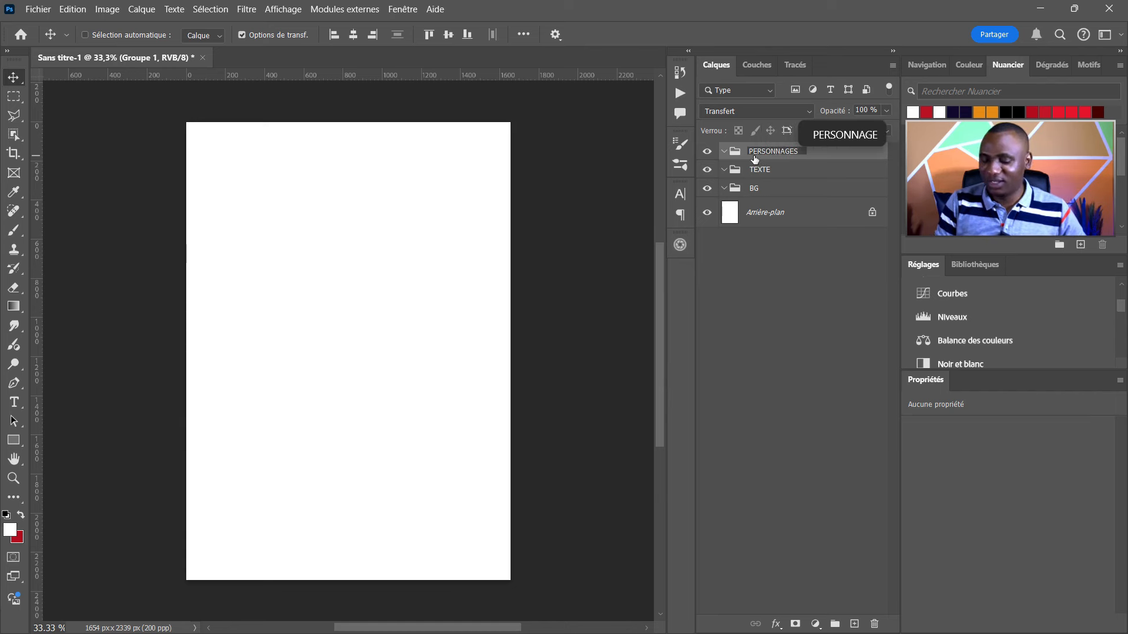
key("Return")
Hide the PERSONNAGES, TEXTE and BG groups and make PERSONNAGES the active group.
left_click(754, 171)
left_click(753, 191)
left_click(740, 167)
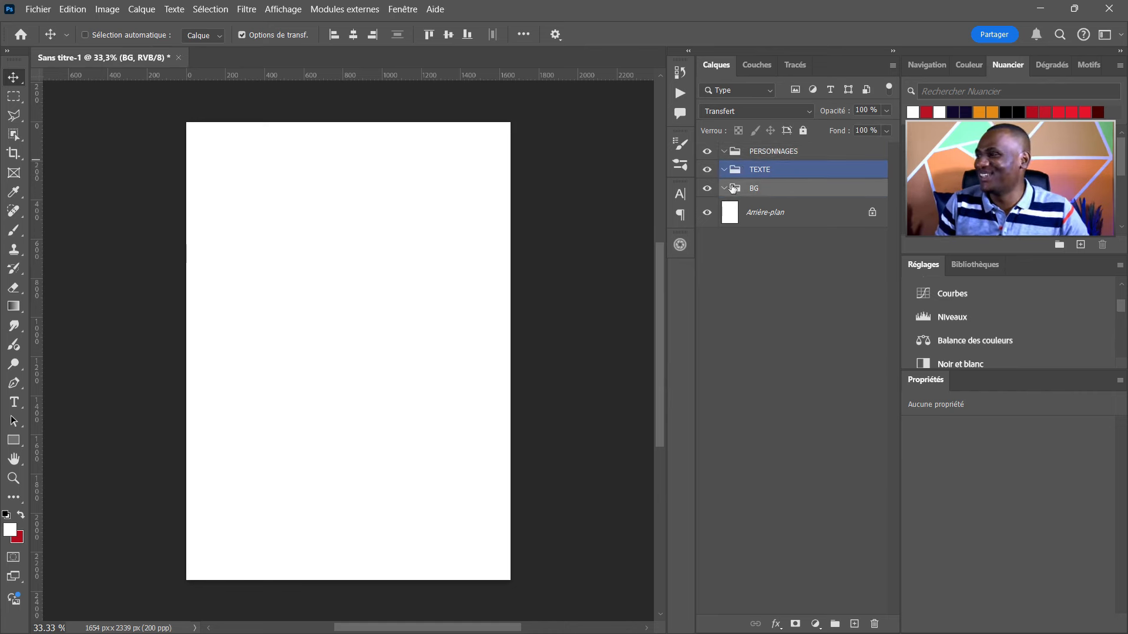
left_click_drag(706, 169, 707, 151)
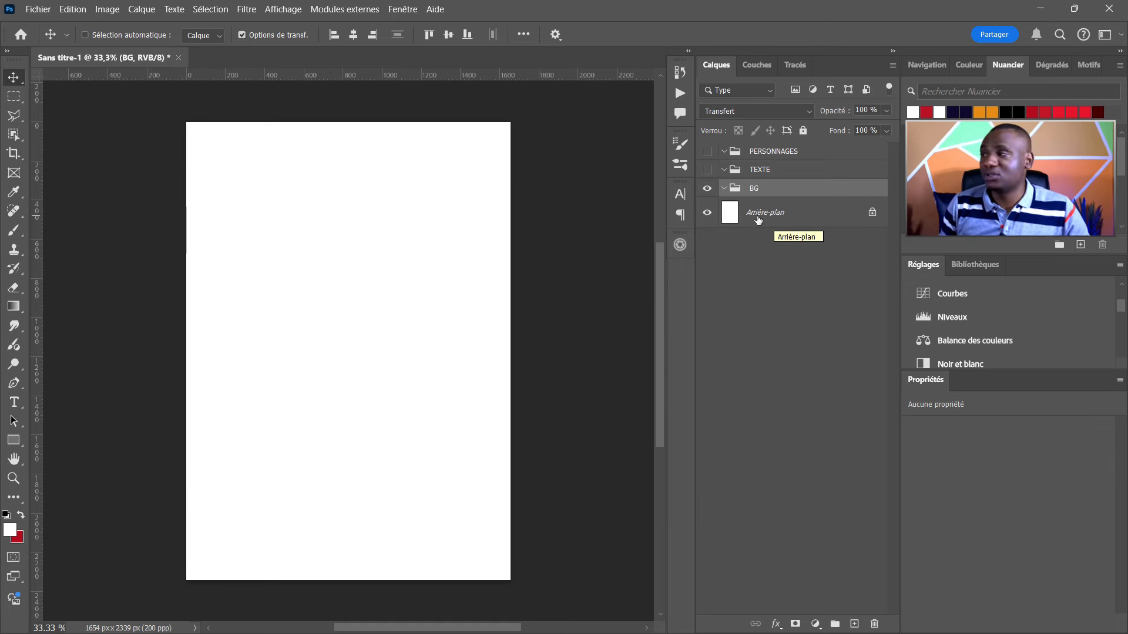
left_click(706, 188)
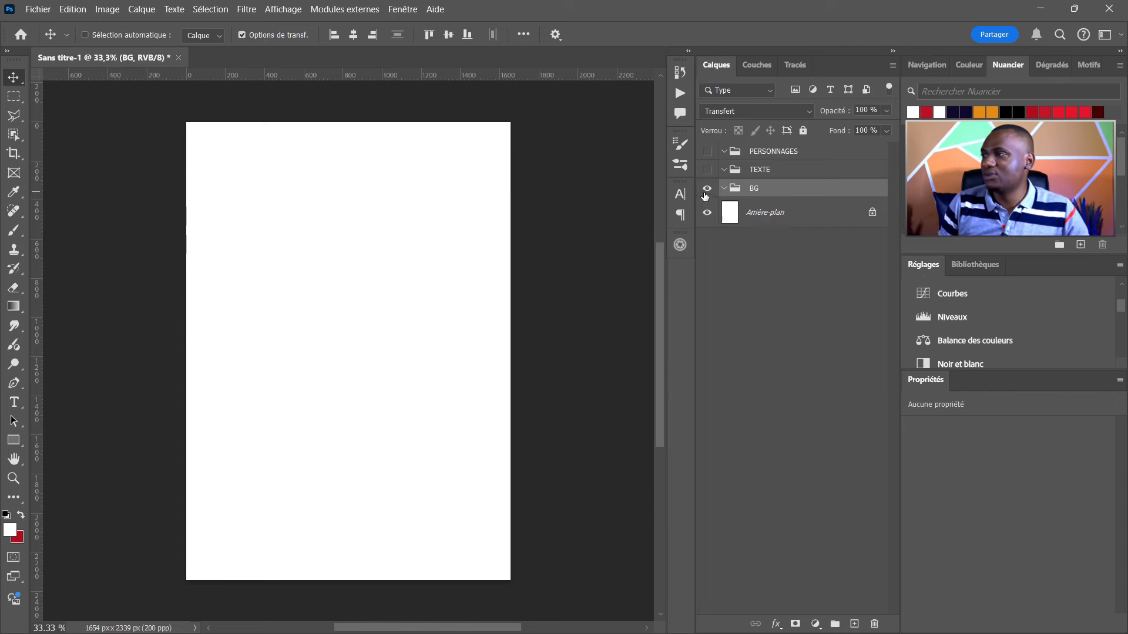
left_click(750, 153)
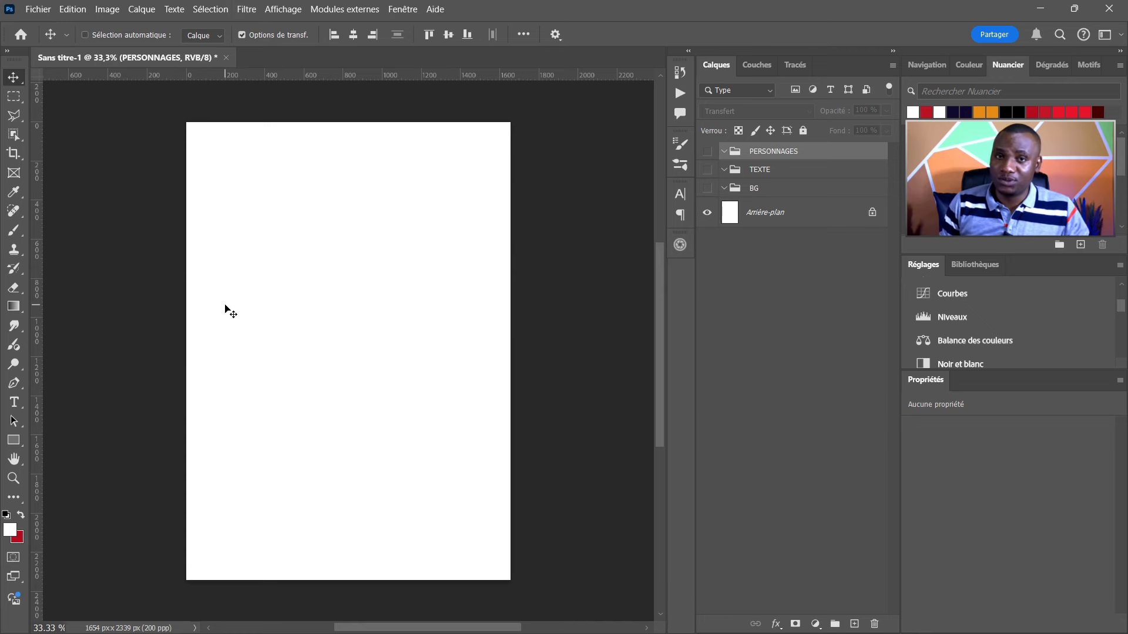
Create a new guide layout with 12 columns and 100 px margins on all four sides.
left_click(285, 9)
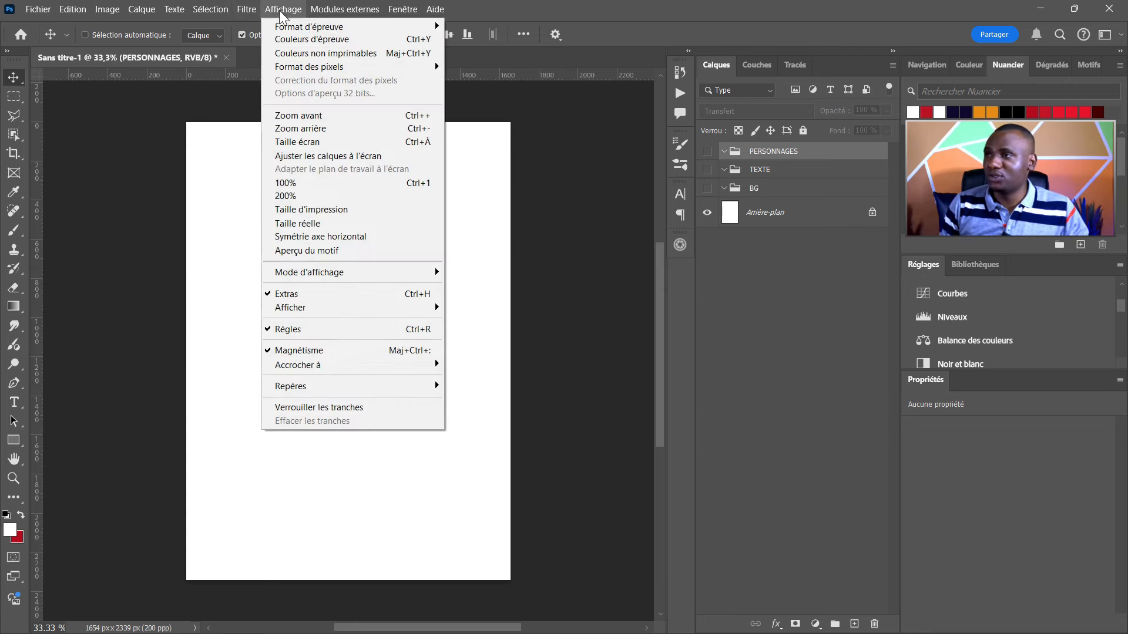
mouse_move(350, 385)
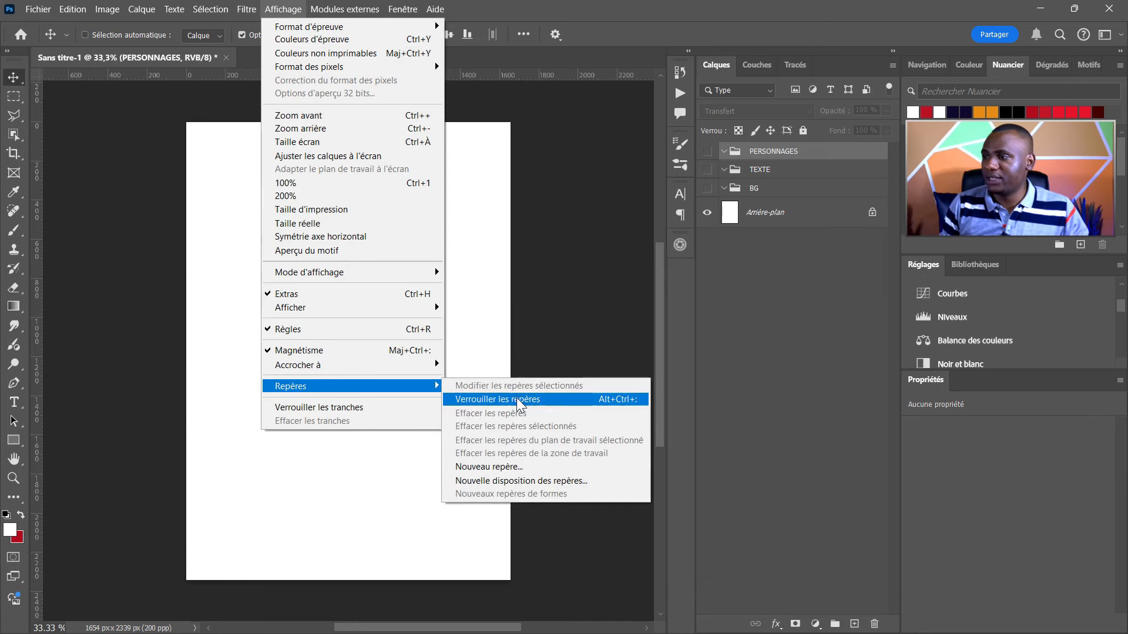
left_click(524, 478)
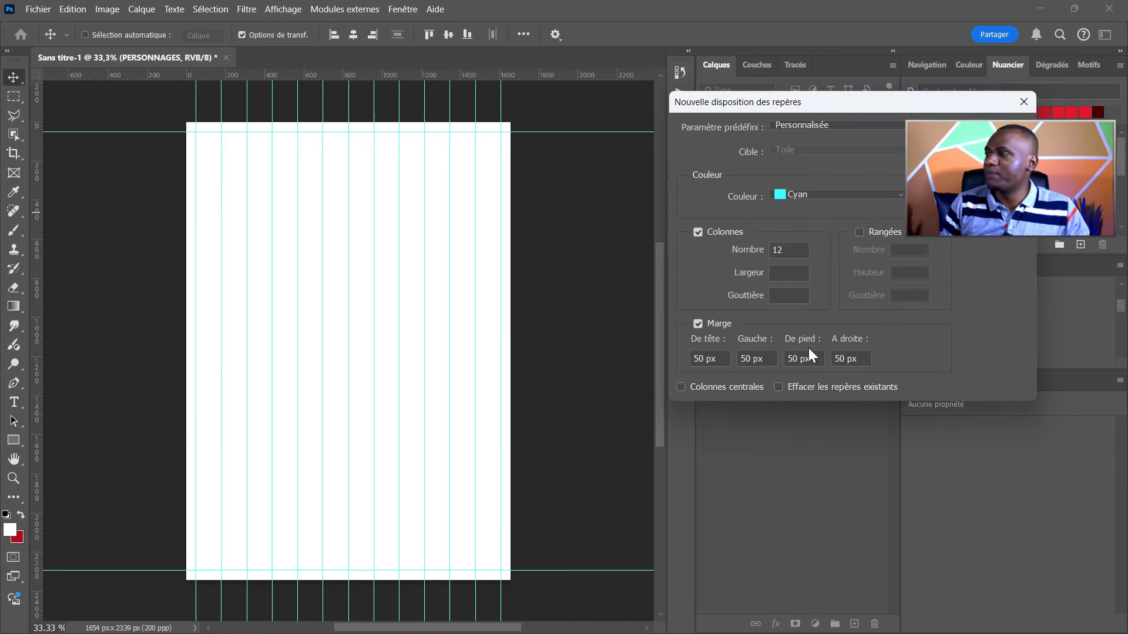
left_click_drag(789, 252, 772, 258)
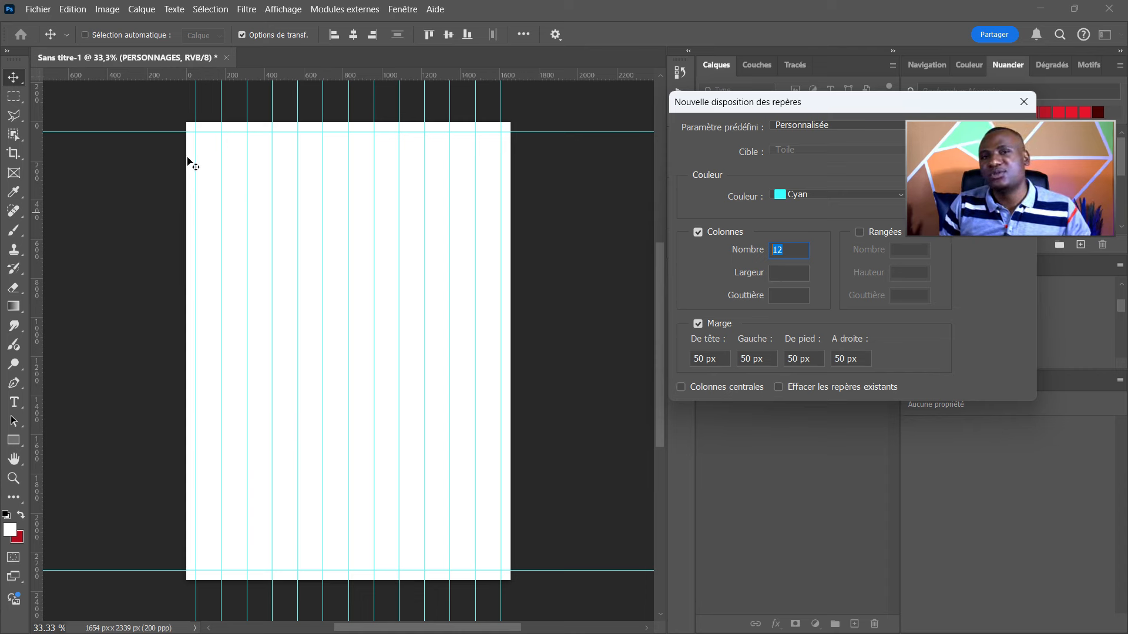
left_click(689, 357)
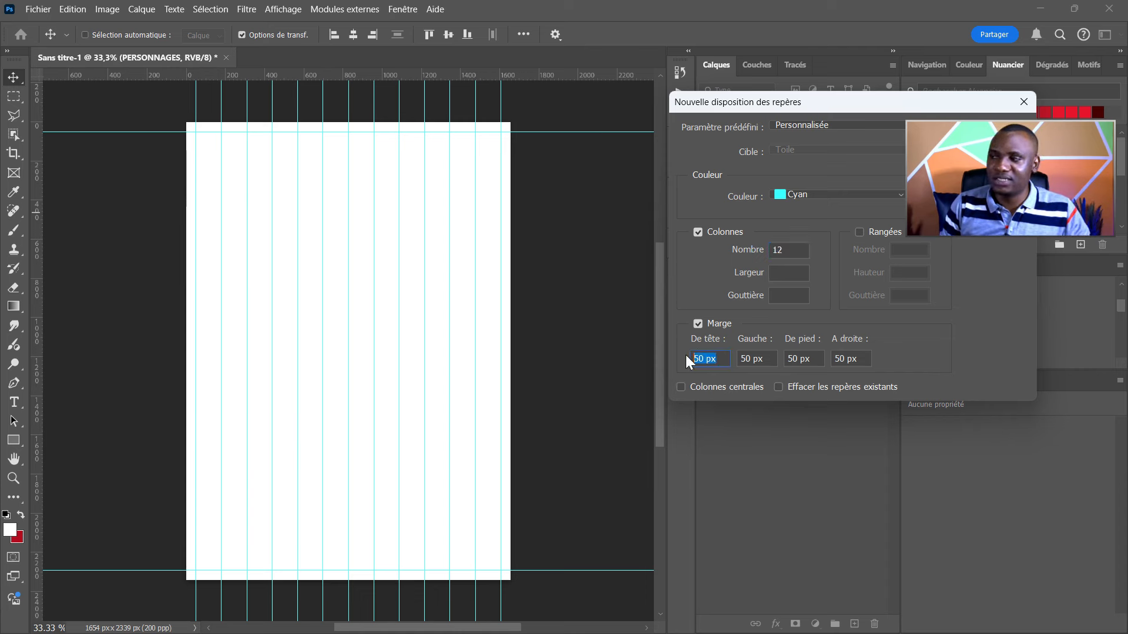
type("100")
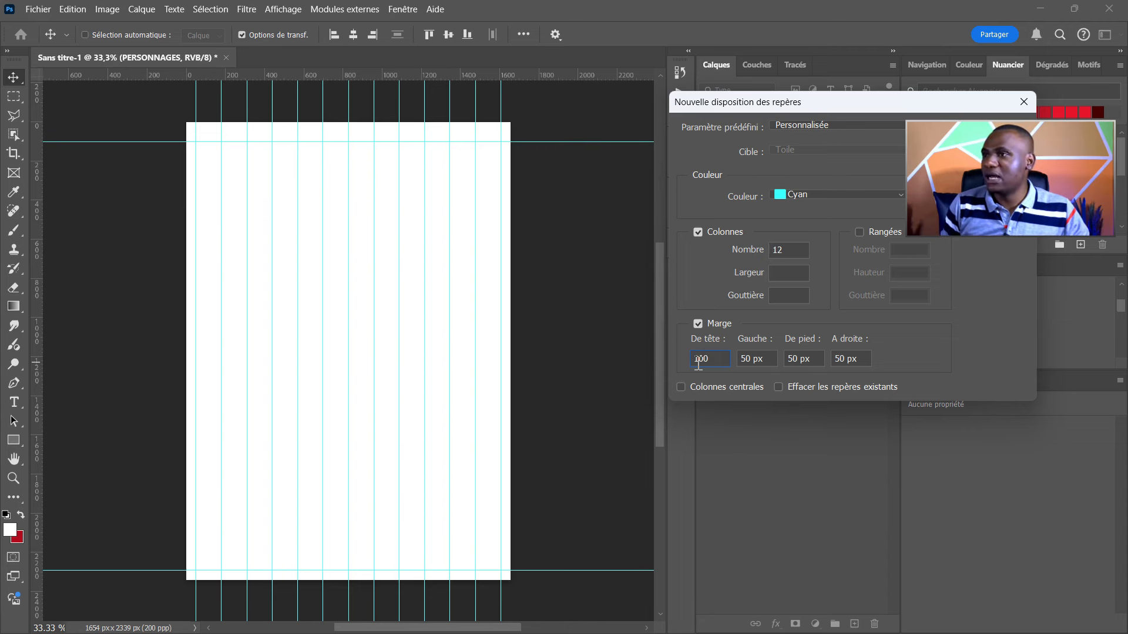
key("Tab")
type("100")
key("Tab")
type("100")
key("Tab")
type("100")
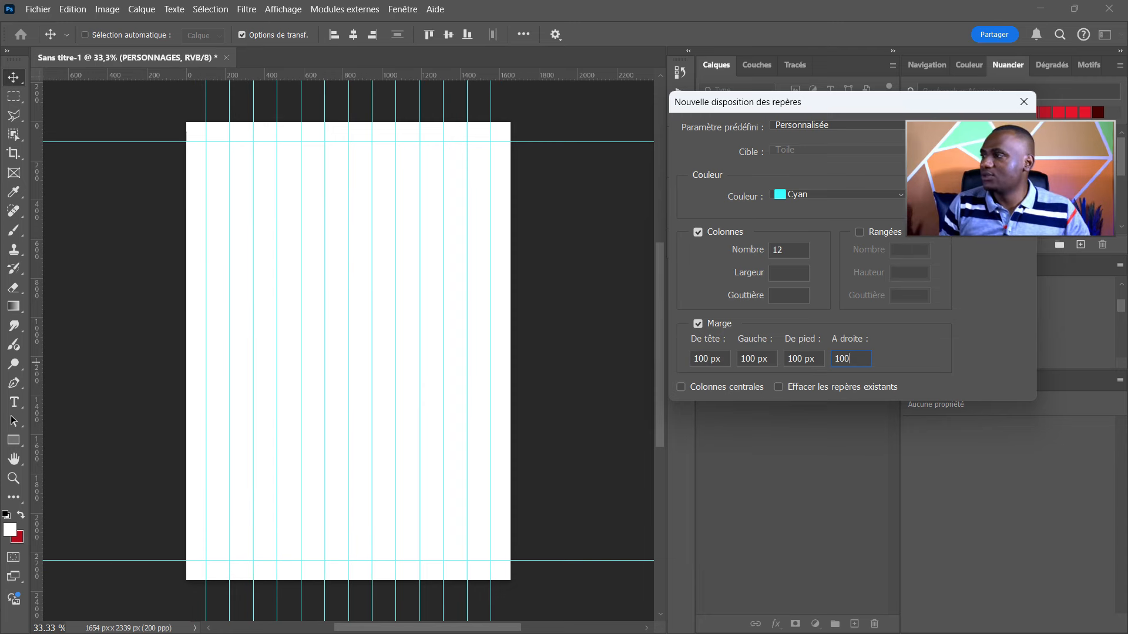
key("Return")
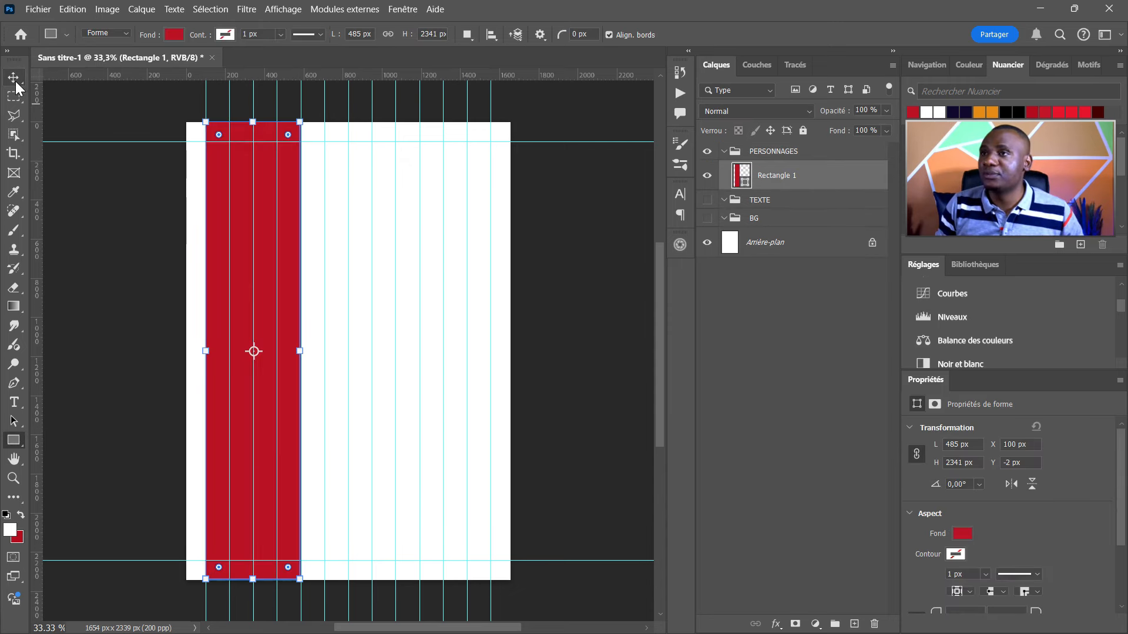
Duplicate the tall red rectangle twice across the page and narrow the gaps between the three columns.
left_click(15, 81)
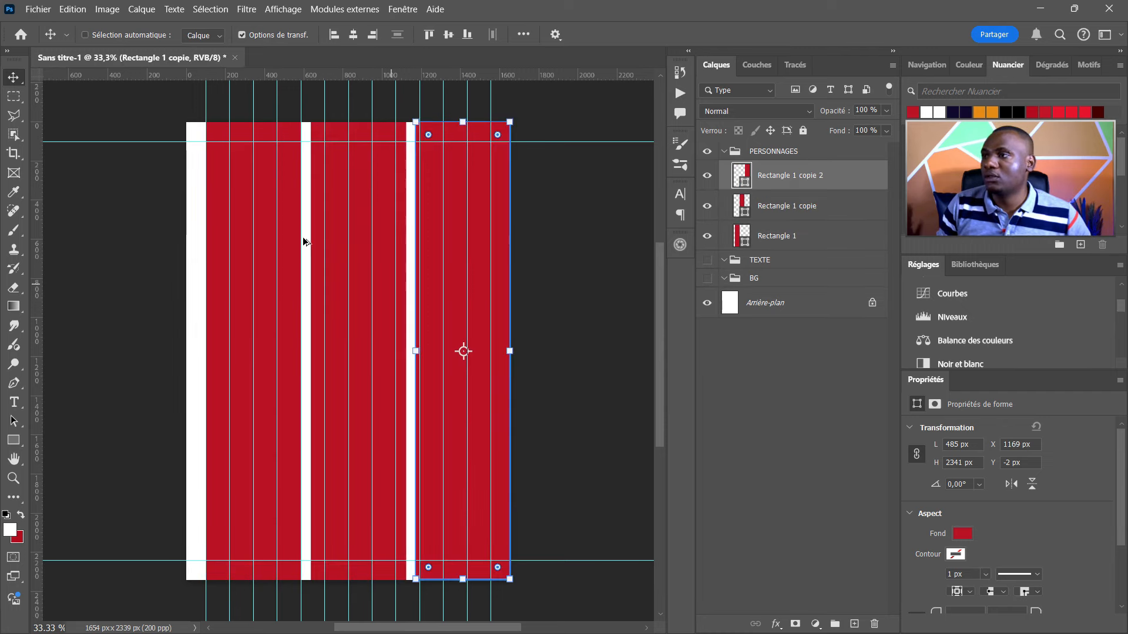
scroll(302, 237, "up", 1)
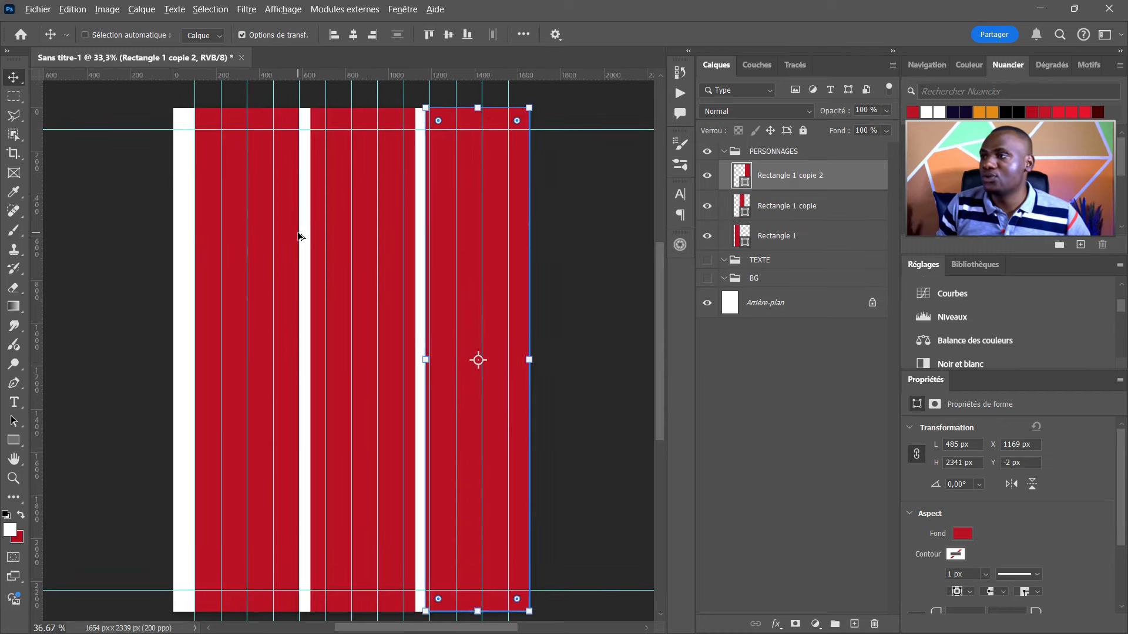
scroll(302, 236, "up", 7)
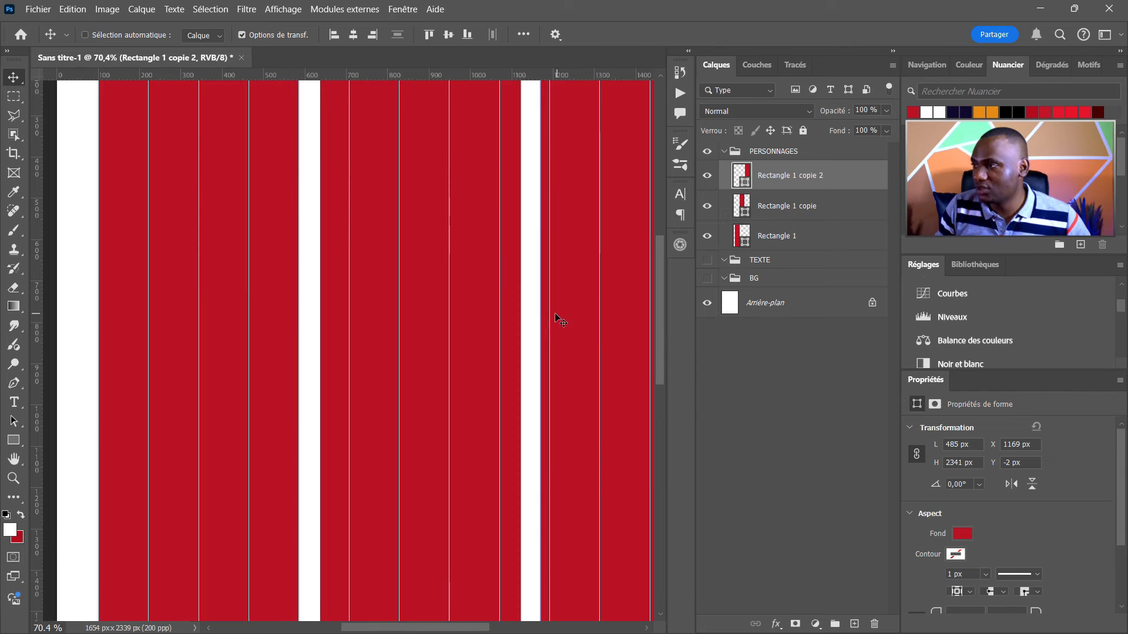
left_click_drag(555, 315, 562, 317)
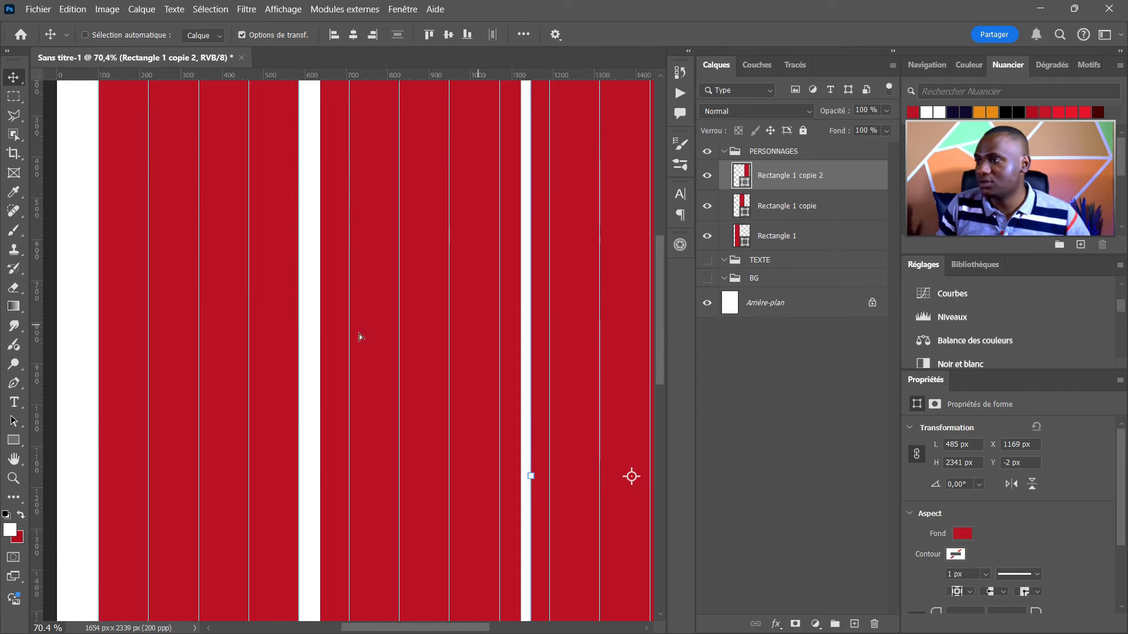
left_click_drag(272, 335, 281, 334)
Distribute the three rectangles evenly and centre them together horizontally on the page.
scroll(325, 274, "down", 1)
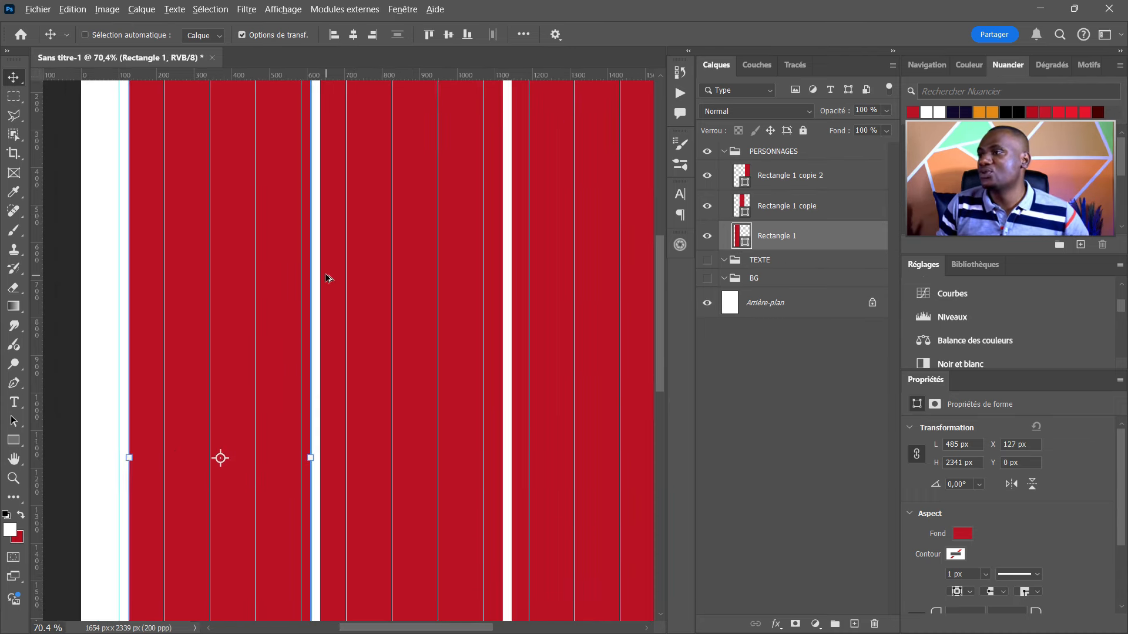
scroll(324, 264, "down", 2)
left_click(787, 207, "shift")
left_click(806, 175, "shift")
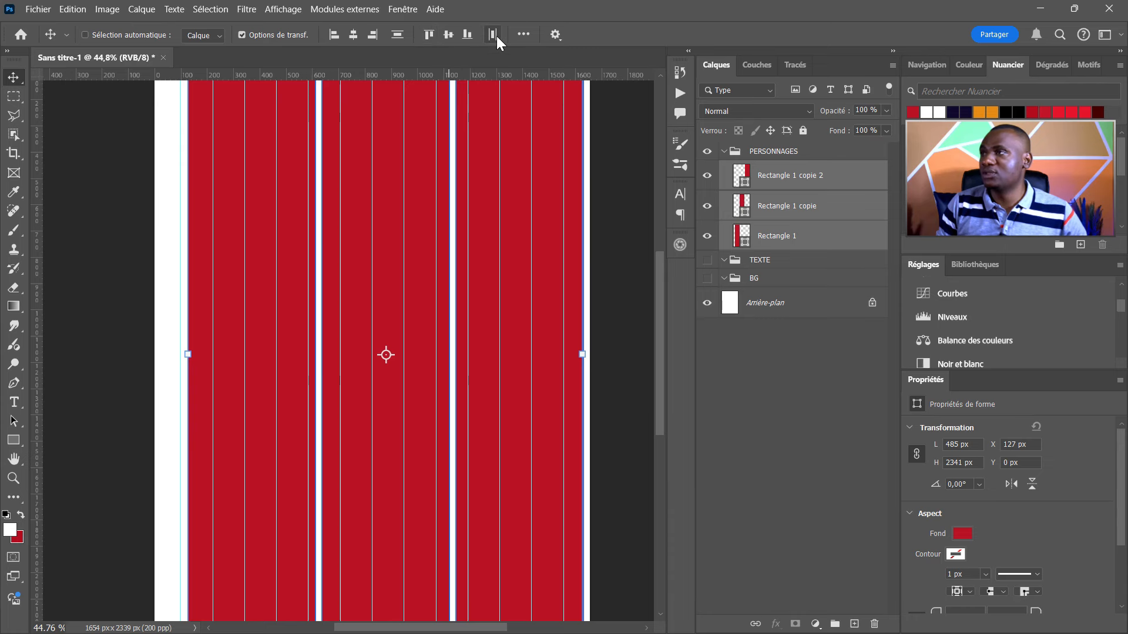
scroll(378, 271, "down", 2)
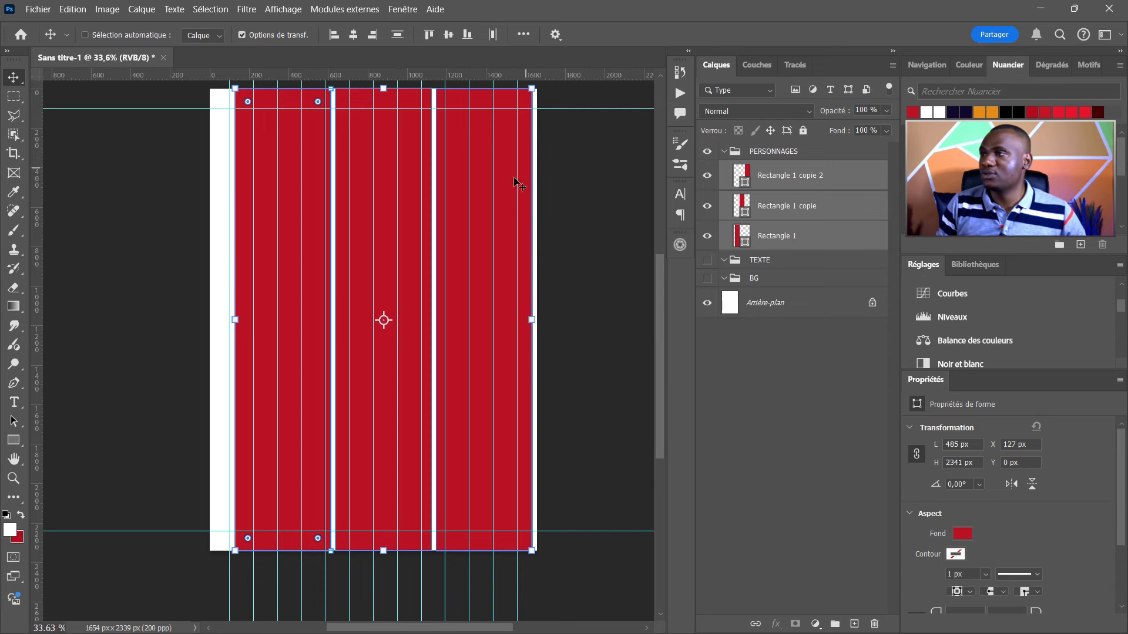
left_click_drag(473, 188, 460, 188)
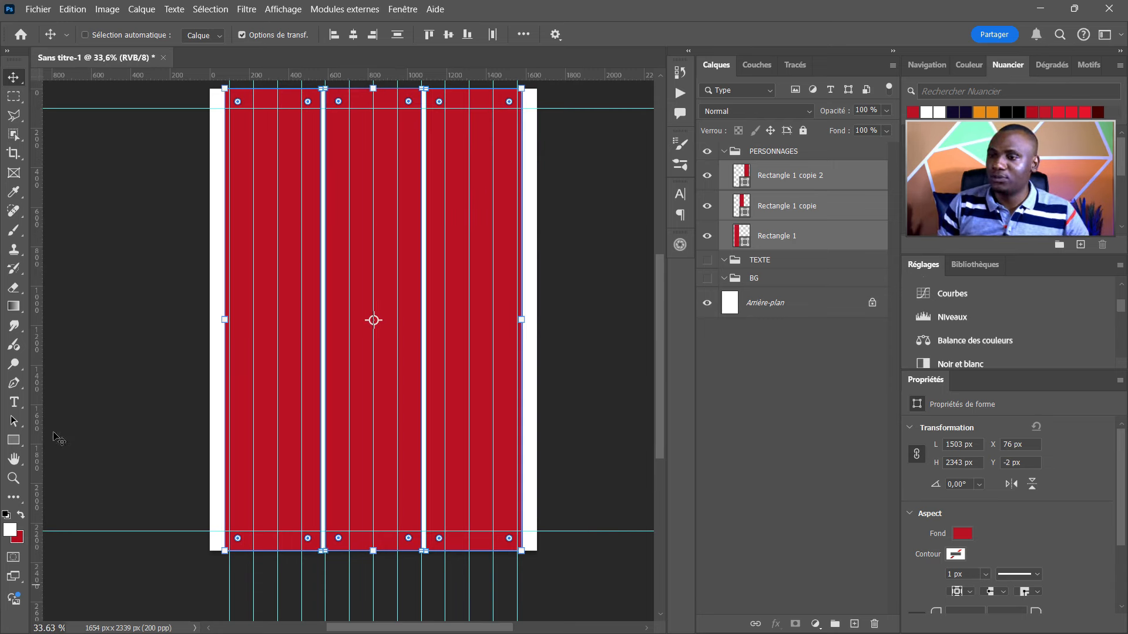
Change the fill of the three selected rectangles from the shape options to white.
left_click(13, 440)
left_click(174, 34)
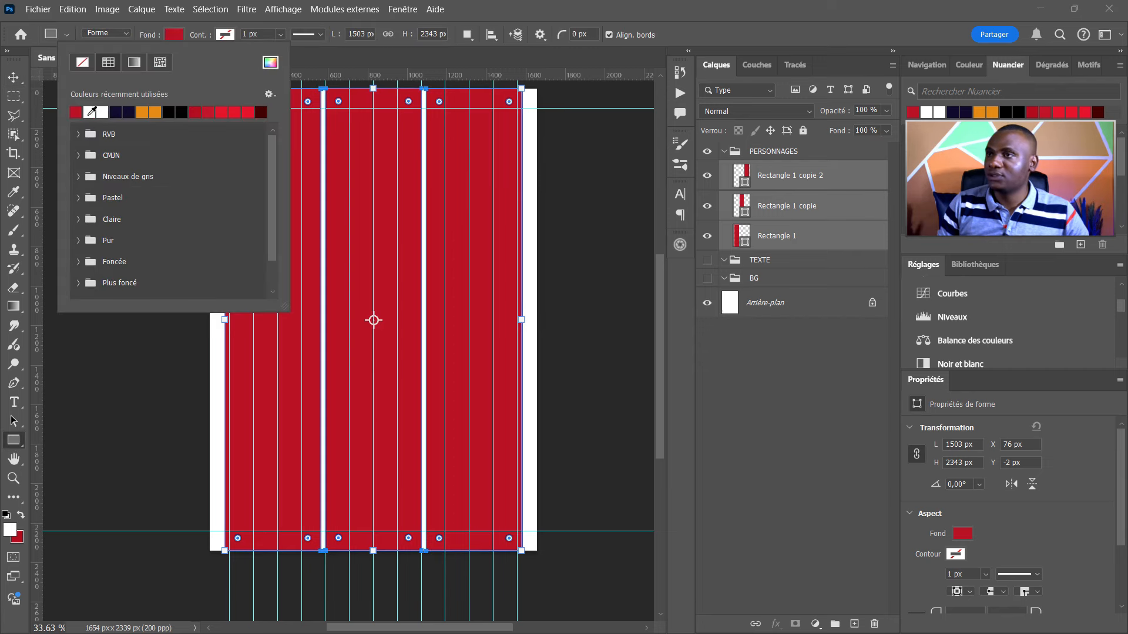
left_click(89, 113)
Put each rectangle in its own group, naming the groups DAME A, DAME B and DAME C from the first column across.
left_click(805, 237)
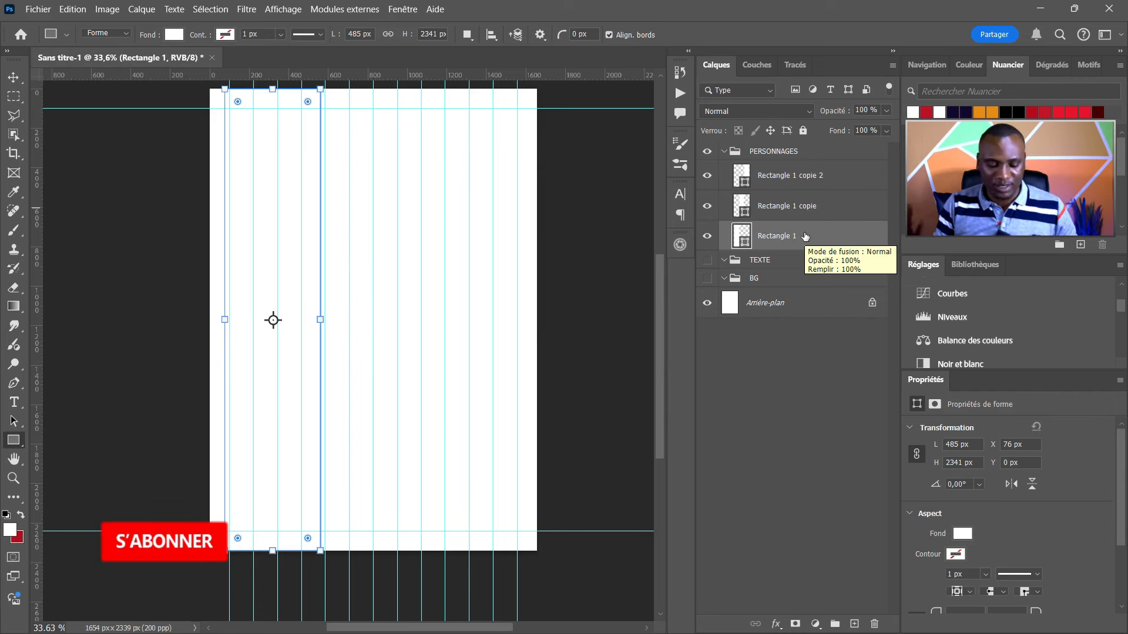
key("ctrl+g")
double_click(775, 230)
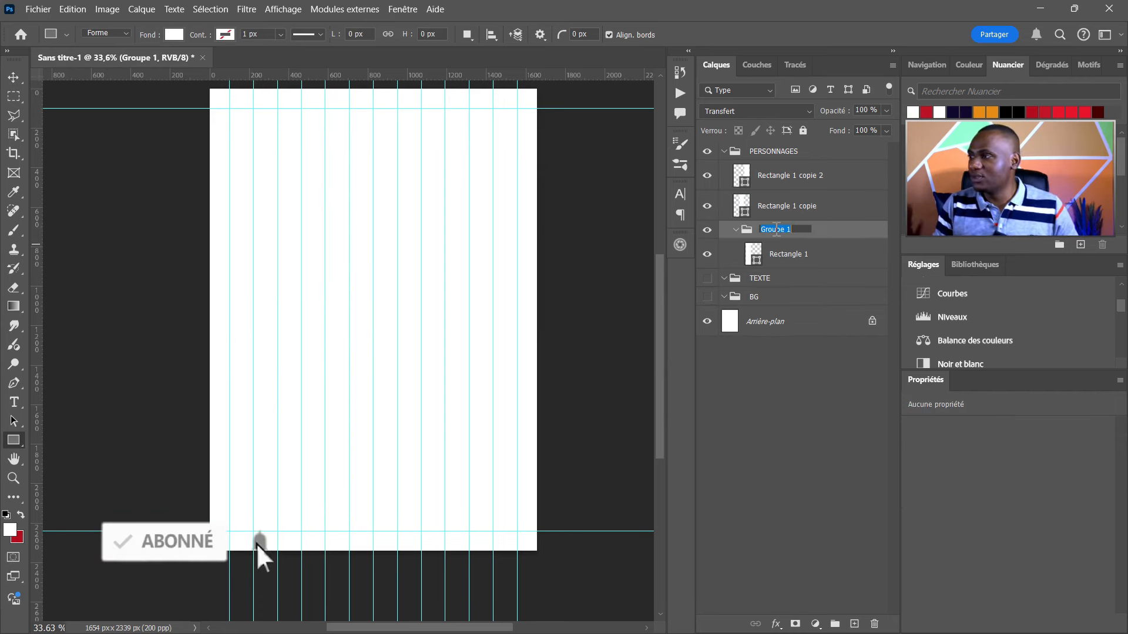
type("DAME A")
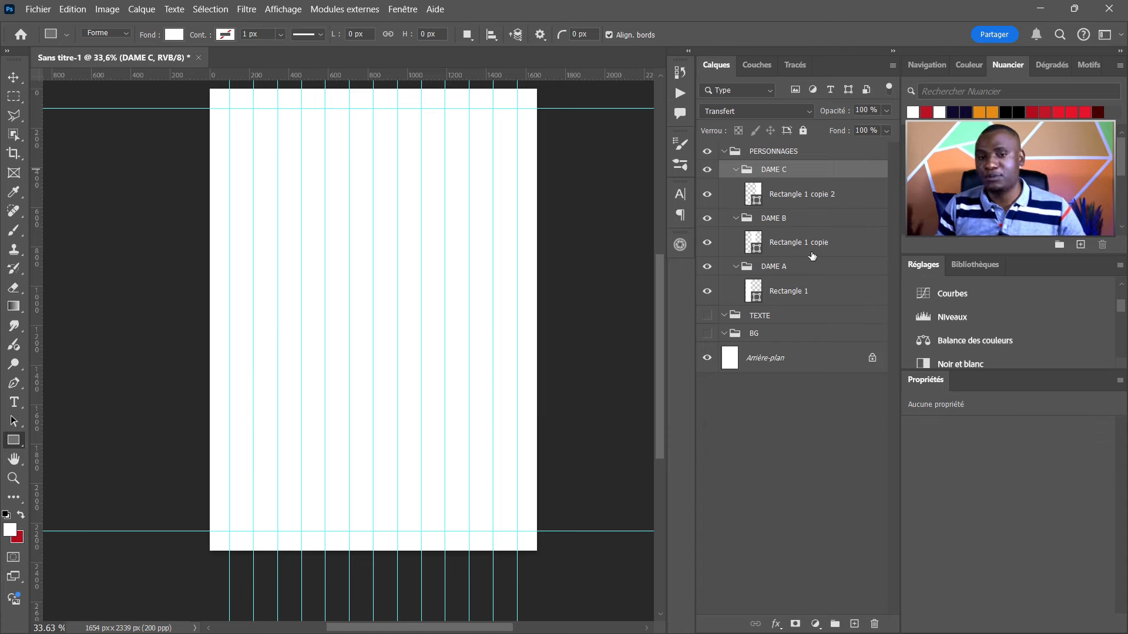
Place the thinking-of-the-next-big-thing photo clipped to Rectangle 1 in DAME A, moving it so the woman's face sits in the first column.
left_click(786, 290)
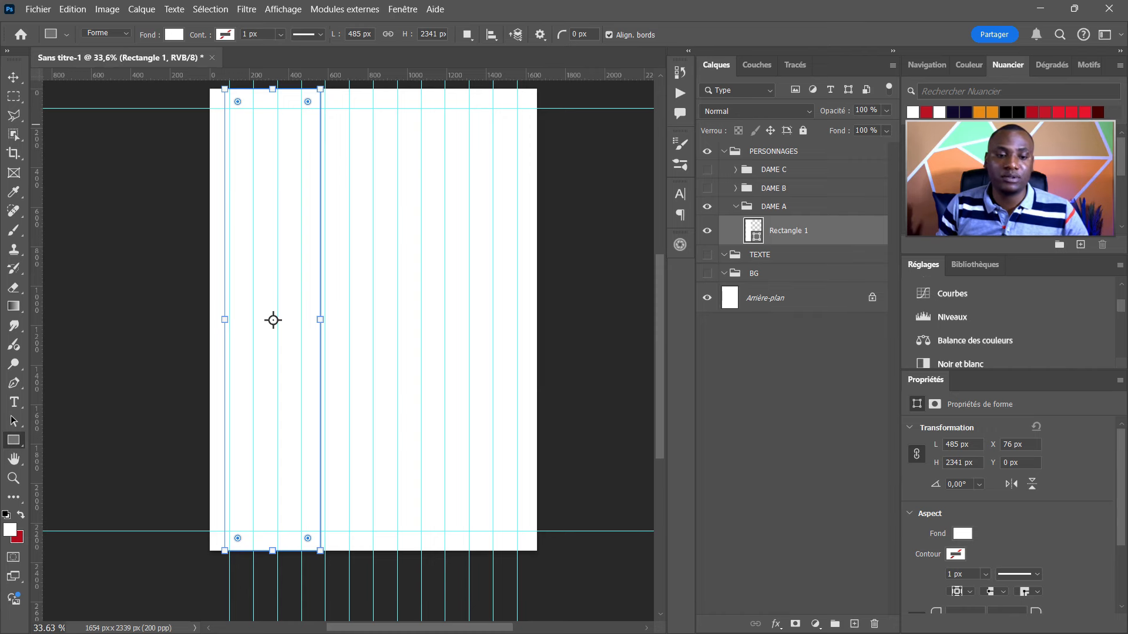
left_click_drag(353, 195, 461, 195)
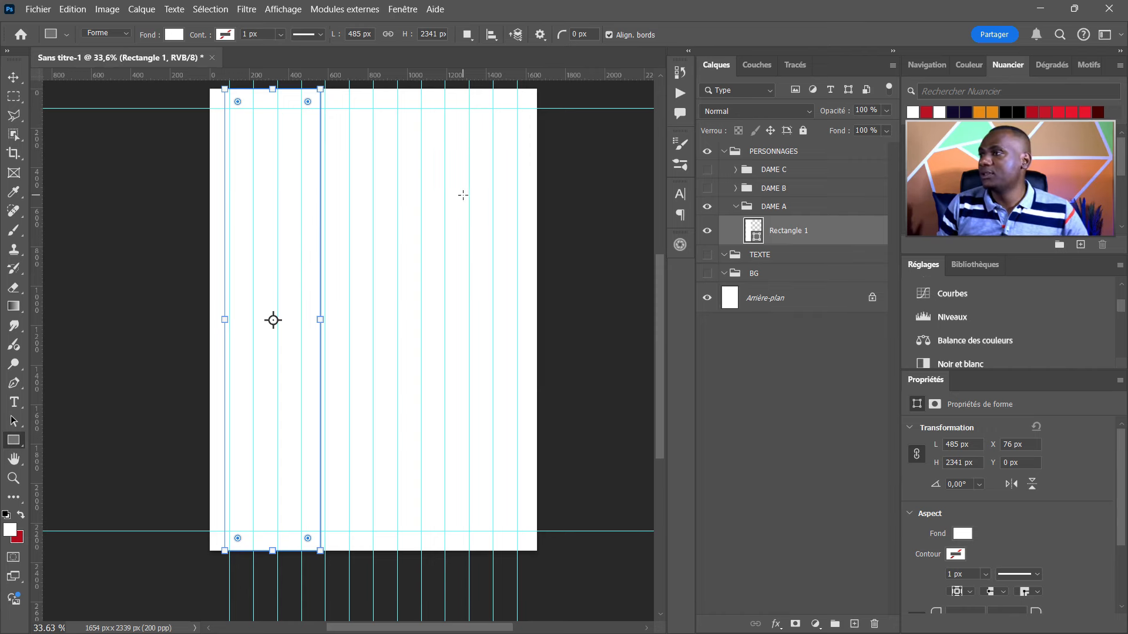
key("Return")
left_click(836, 242, "alt")
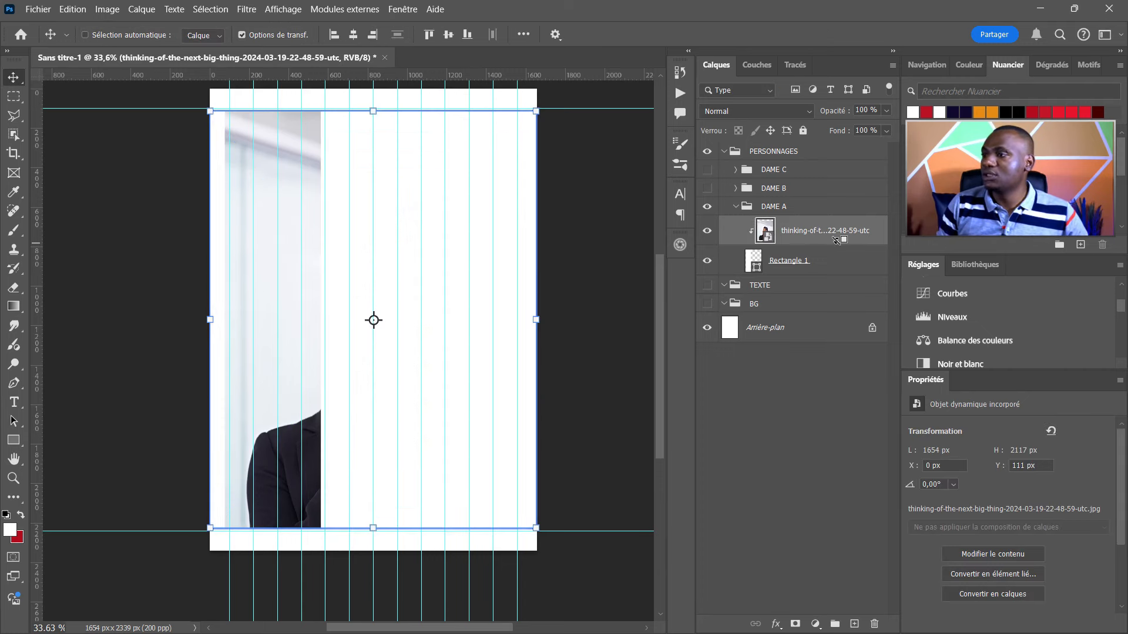
left_click_drag(308, 263, 214, 266)
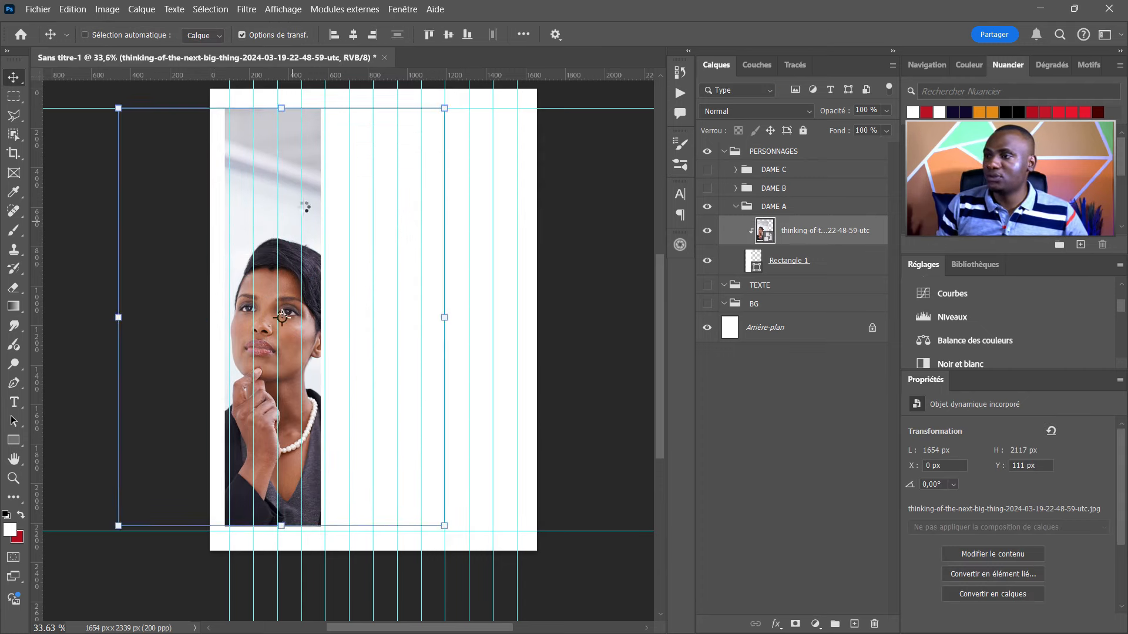
Scale the DAME A photo down slightly and move it up so the woman's hair meets the upper margin guide.
scroll(309, 218, "down", 2)
left_click_drag(406, 277, 424, 277)
left_click_drag(278, 347, 265, 254)
key("Return")
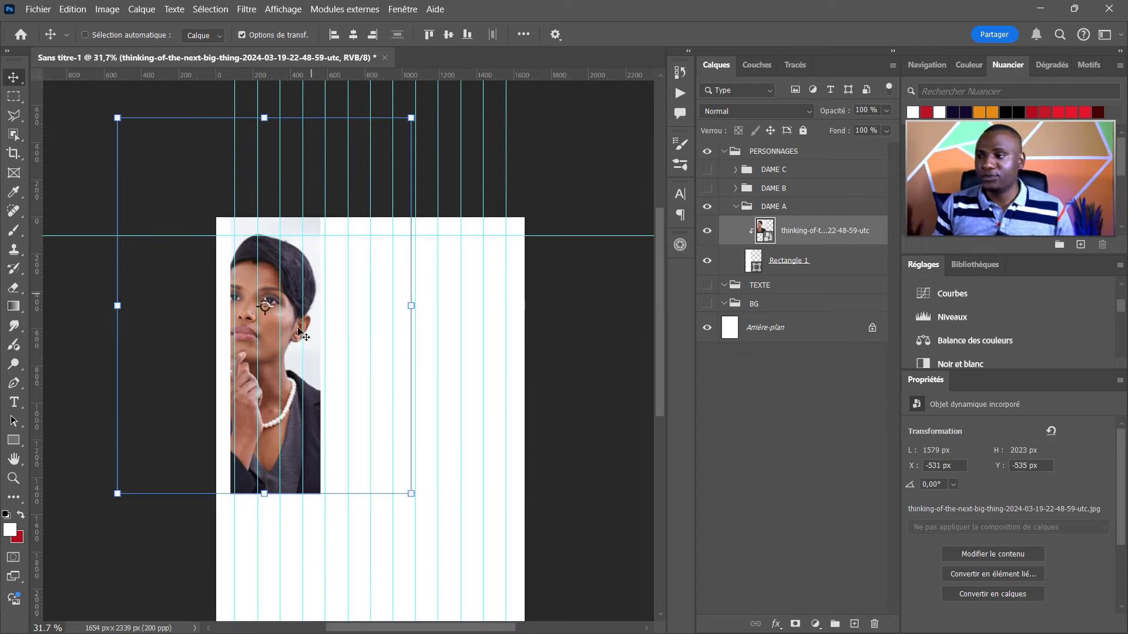
Add a horizontal guide slightly below mid-page and shorten Rectangle 1 so its lower edge meets that guide.
left_click(855, 264)
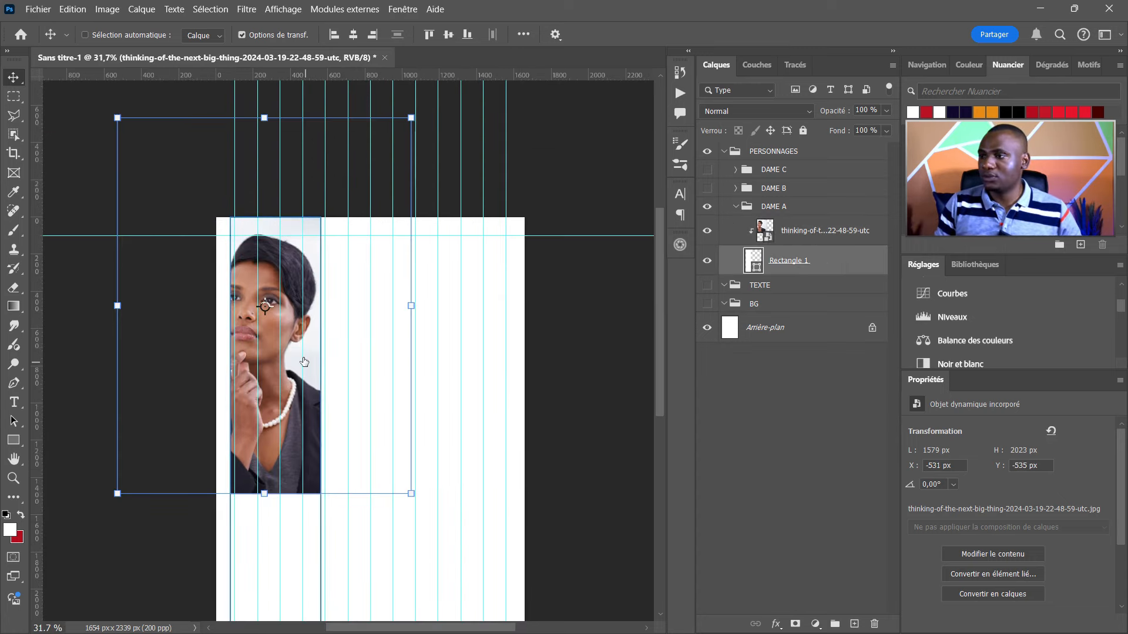
scroll(582, 335, "down", 3)
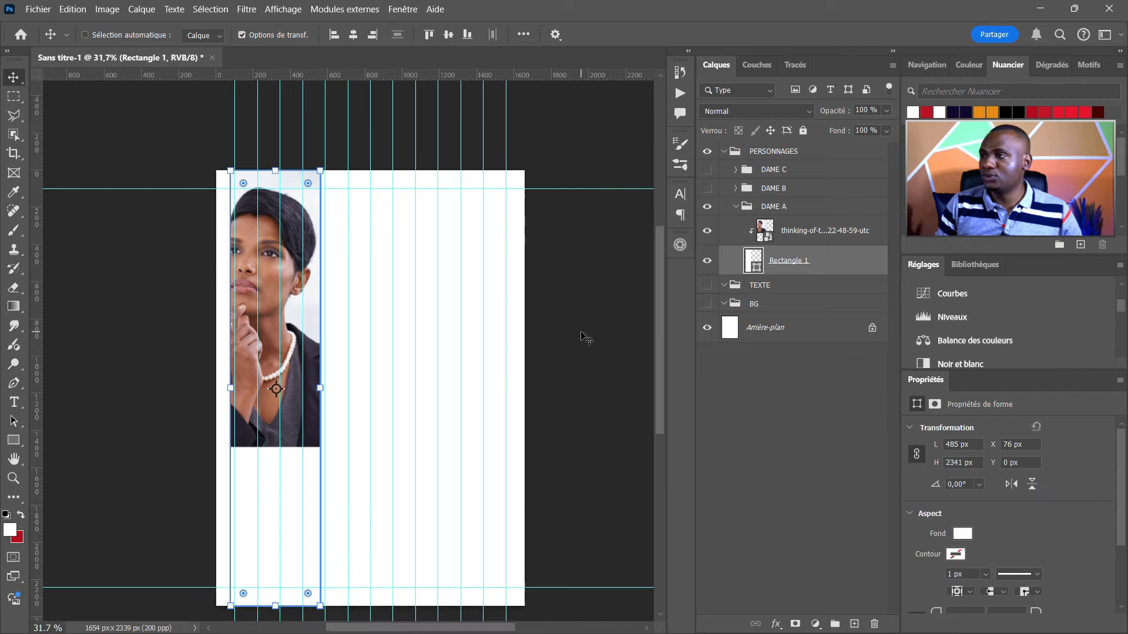
scroll(377, 81, "down", 1)
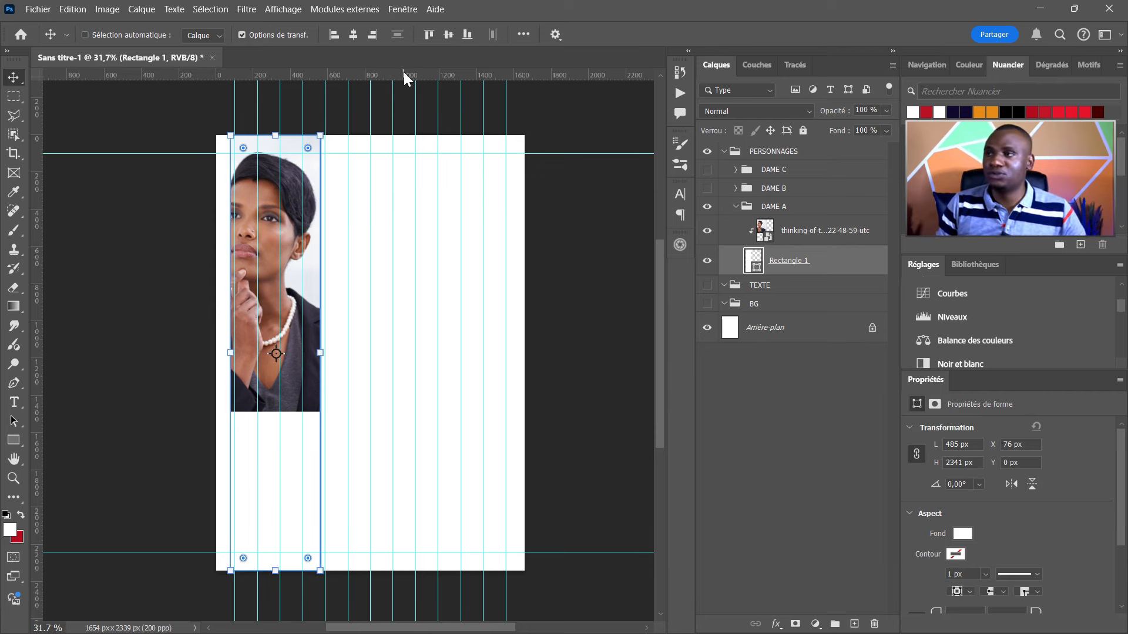
left_click_drag(384, 76, 379, 362)
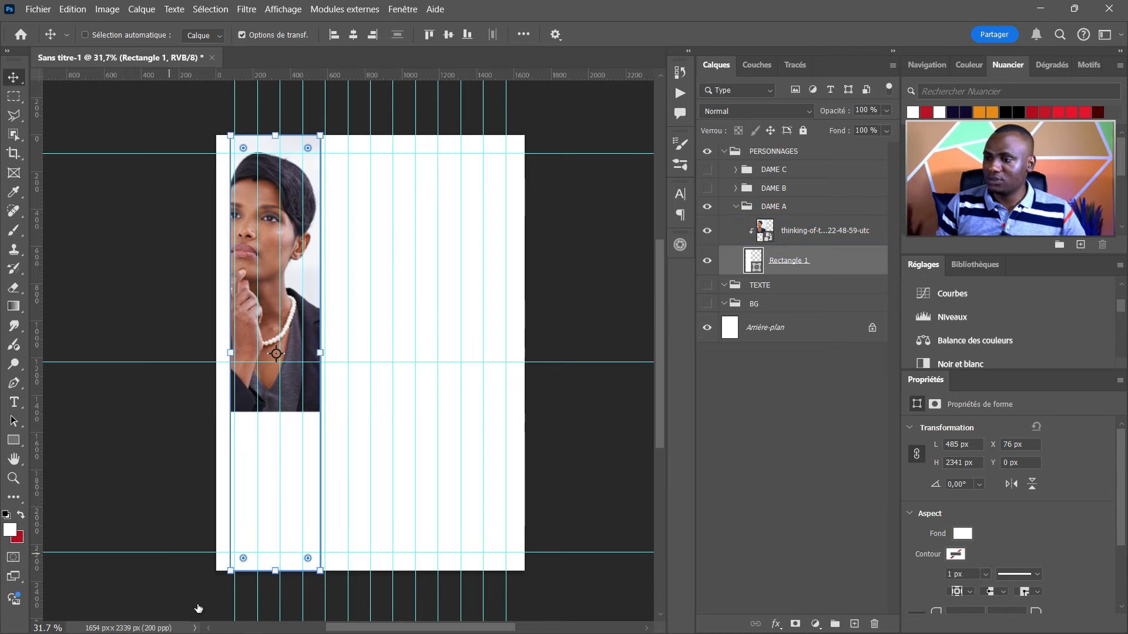
left_click(275, 571)
left_click_drag(275, 571, 276, 362)
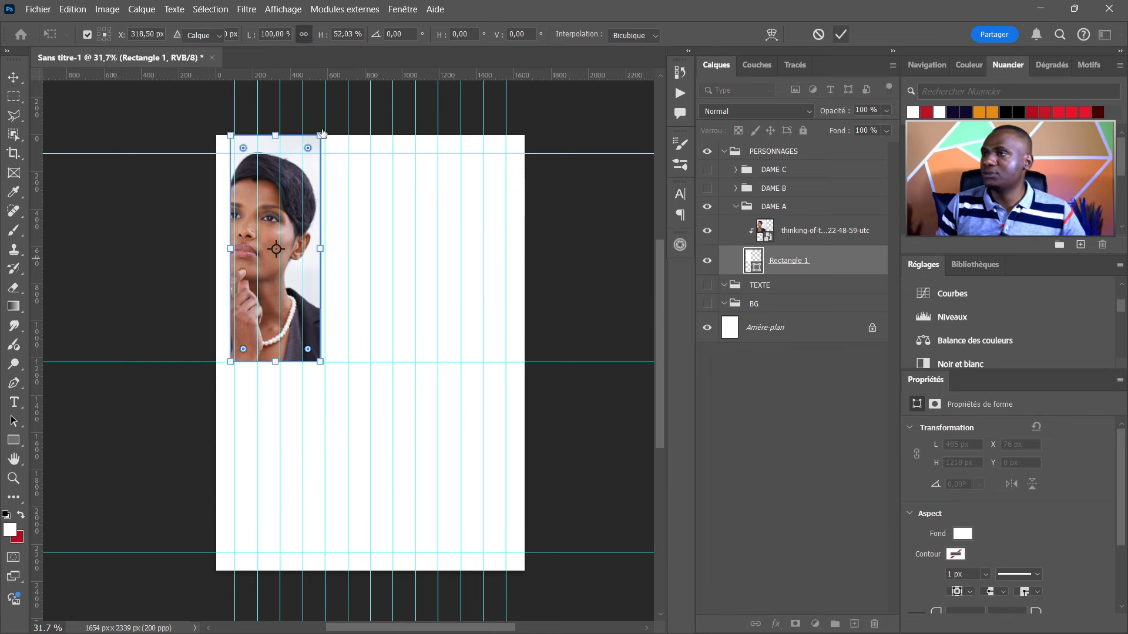
Rotate the woman's photo to about -5.77°, scale it down a little and position her face and hand within the shortened rectangle.
left_click(822, 232)
left_click_drag(414, 224, 390, 223)
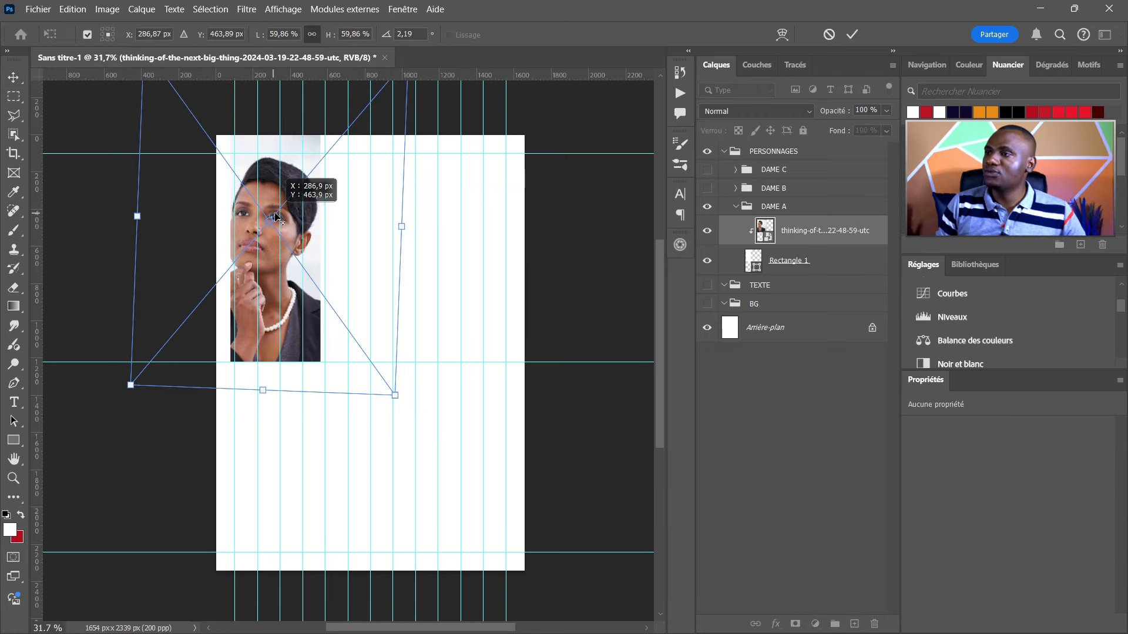
left_click_drag(274, 214, 275, 212)
left_click_drag(288, 172, 296, 170)
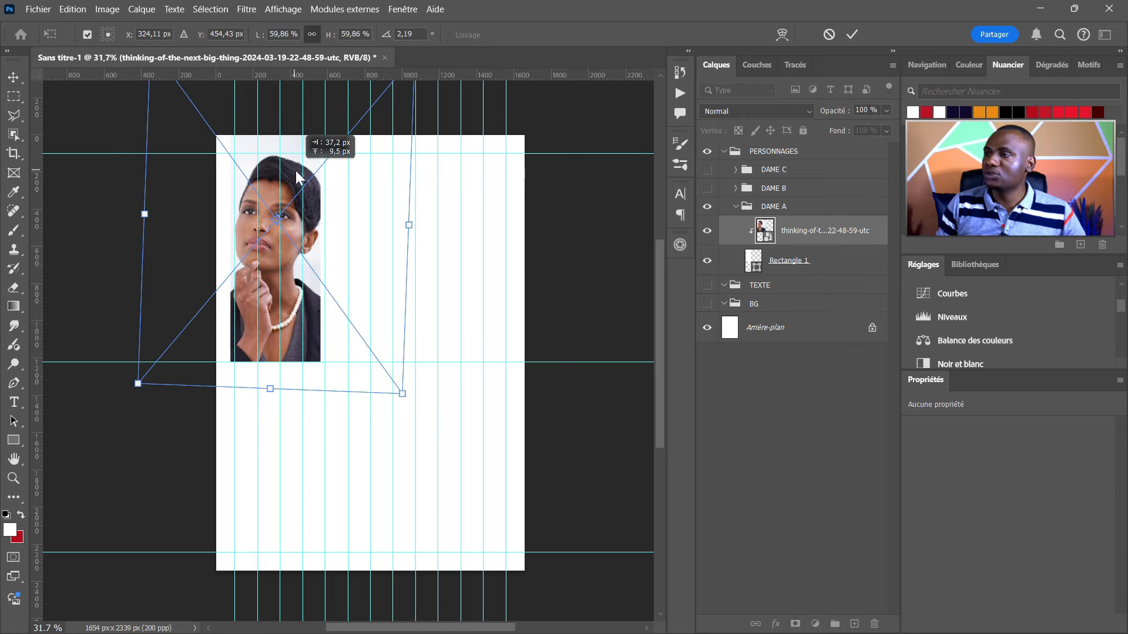
left_click_drag(409, 225, 369, 218)
left_click_drag(338, 175, 327, 175)
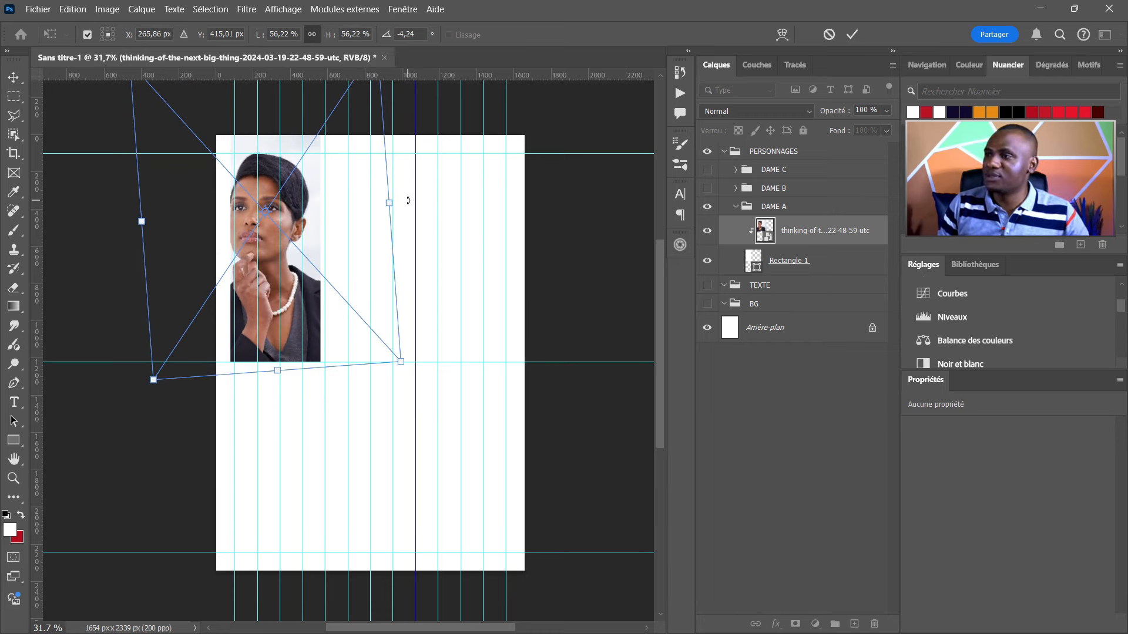
key("Return")
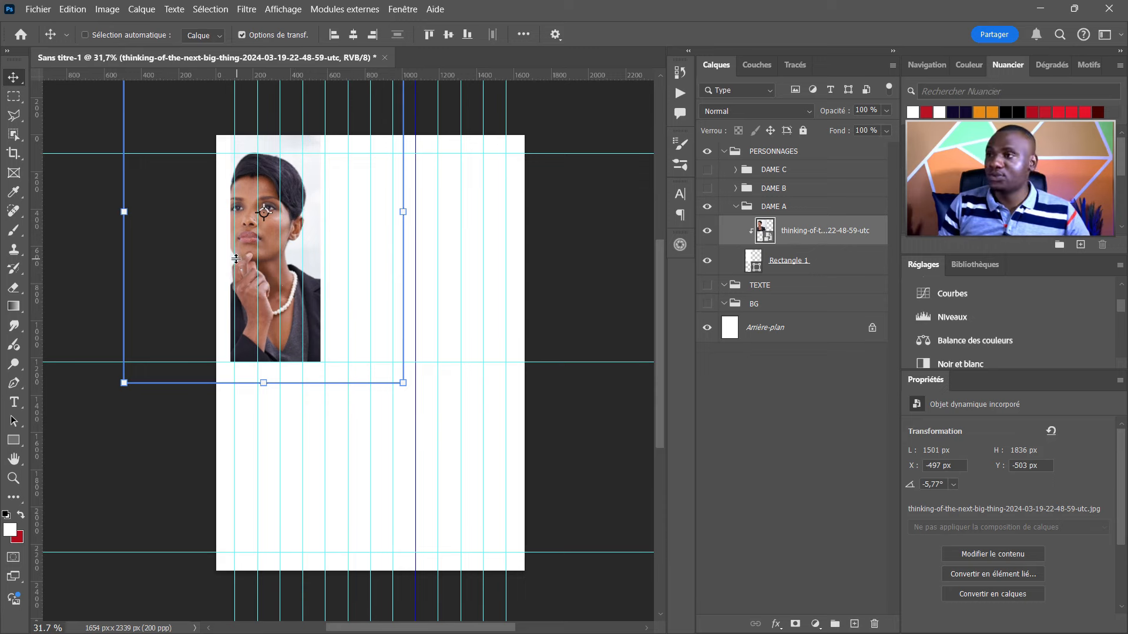
Unclip the photo and, in Camera Raw, set exposure +0.60, contrast +23, highlights +21, shadows -26, whites -13 and blacks -48.
scroll(236, 259, "up", 5)
scroll(284, 195, "up", 3)
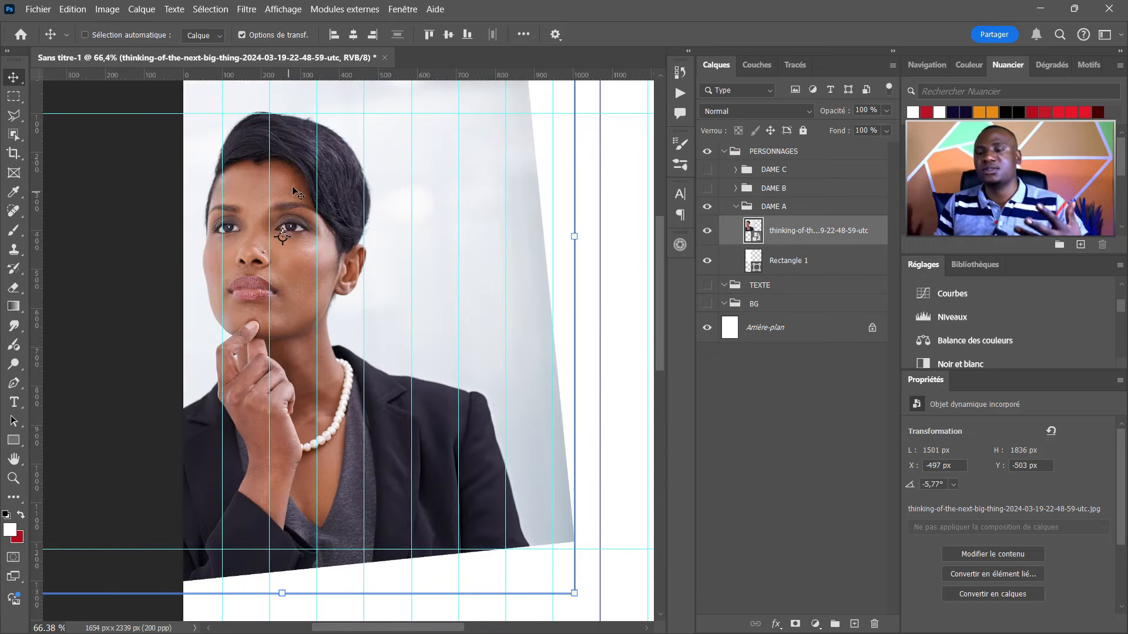
left_click(250, 9)
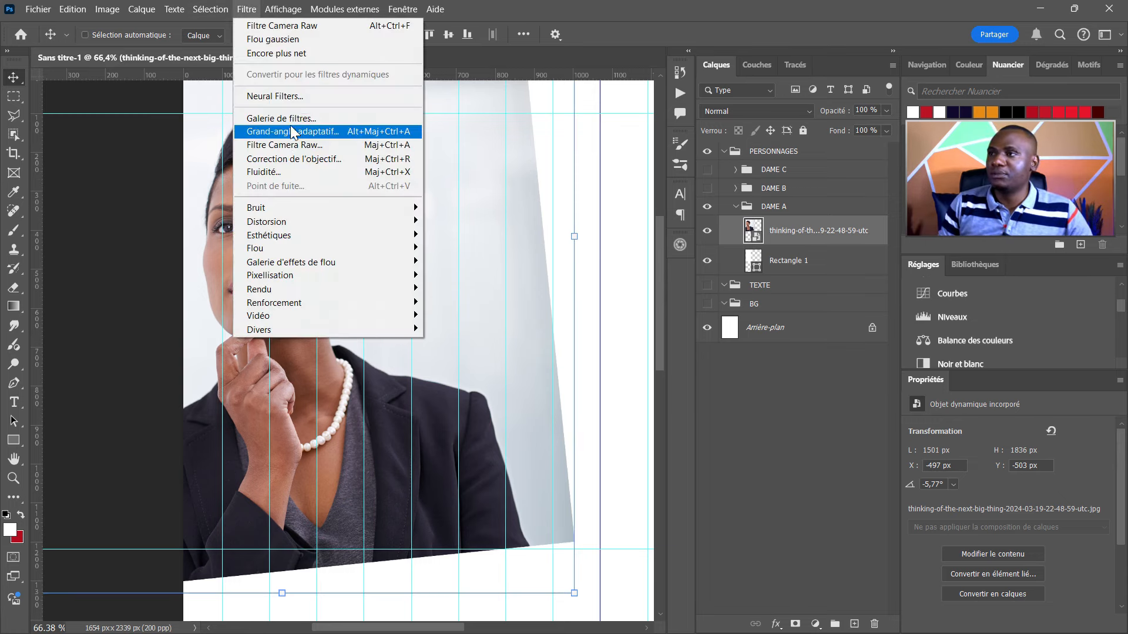
left_click(294, 145)
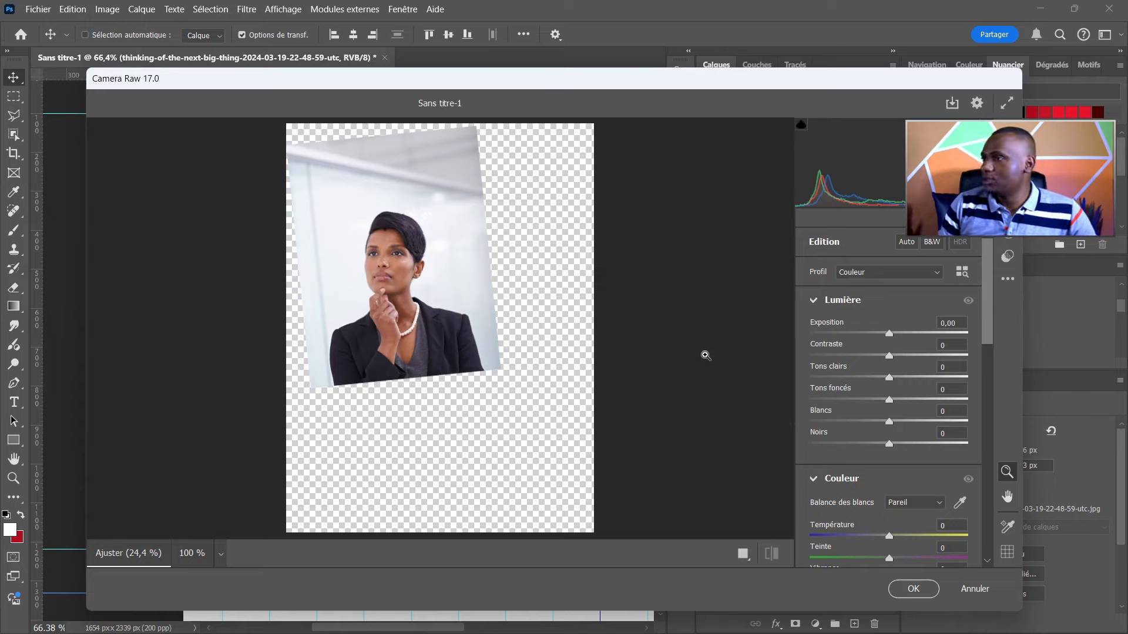
left_click(417, 255)
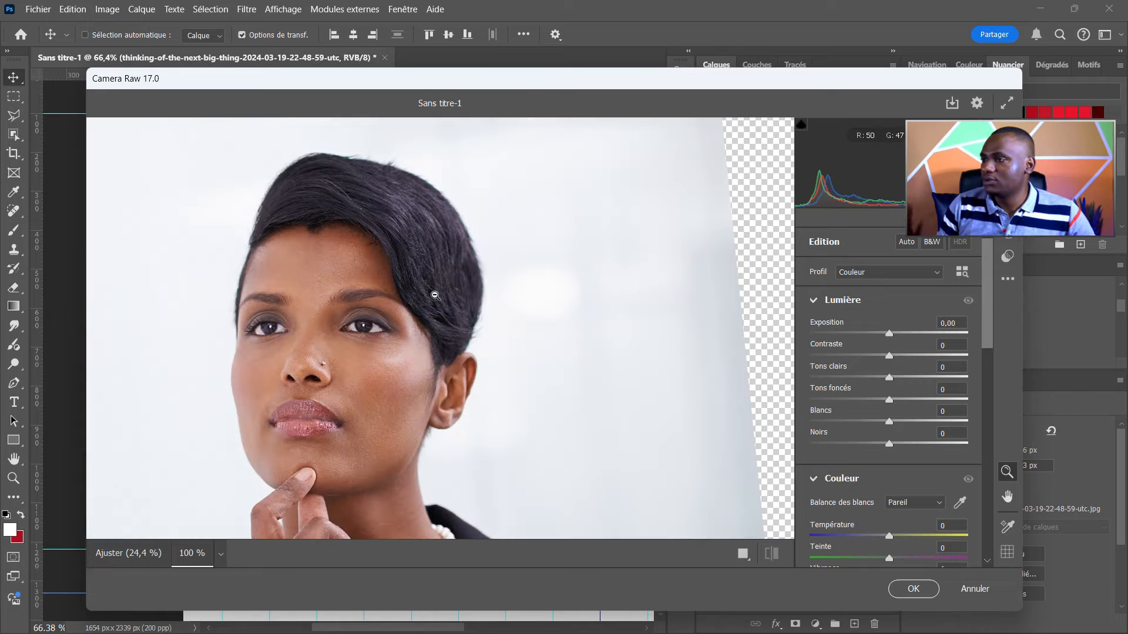
scroll(435, 295, "down", 2)
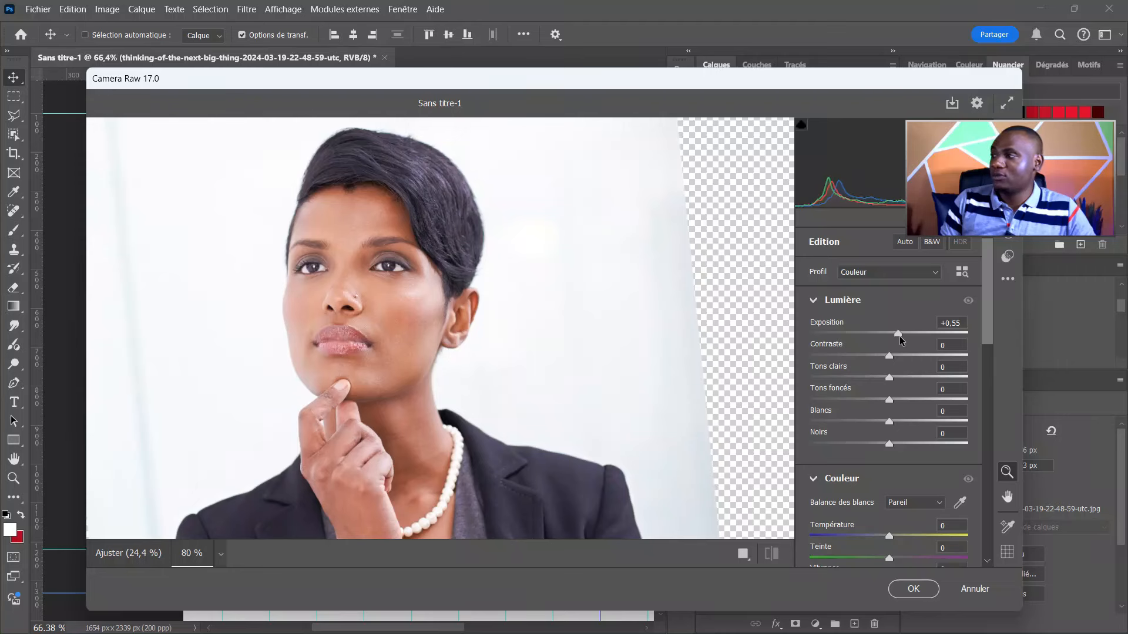
left_click_drag(900, 336, 851, 444)
Set the photo's temperature to -16, tint +5, vibrance -10, saturation -5, texture +36 and clarity +21, and apply the Camera Raw filter.
scroll(930, 429, "down", 3)
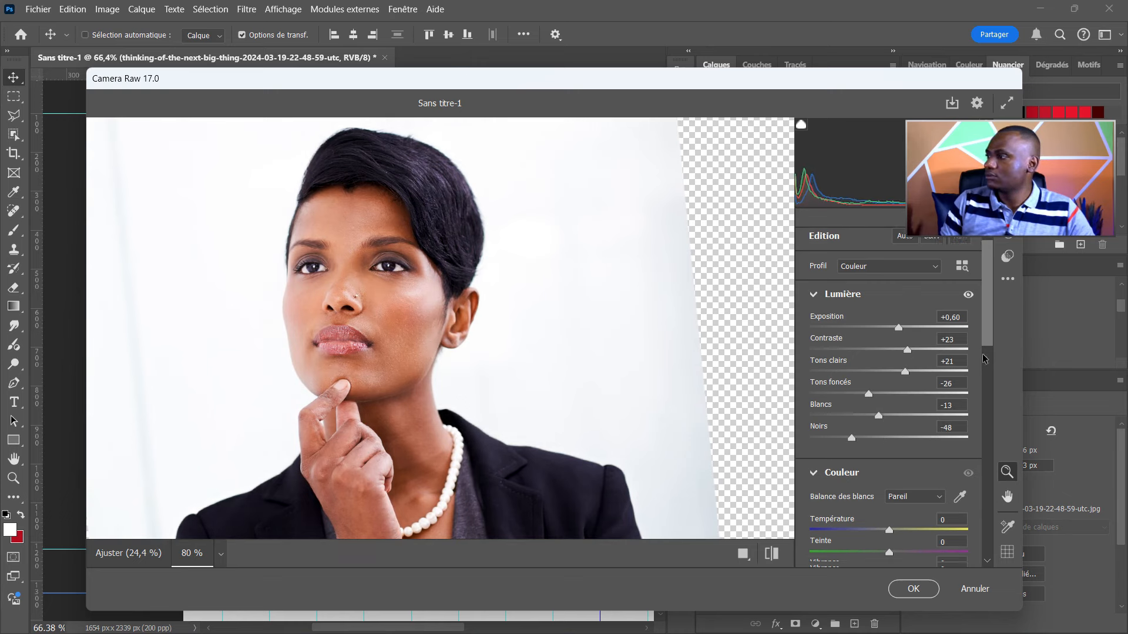
left_click_drag(889, 387, 910, 450)
scroll(889, 512, "down", 3)
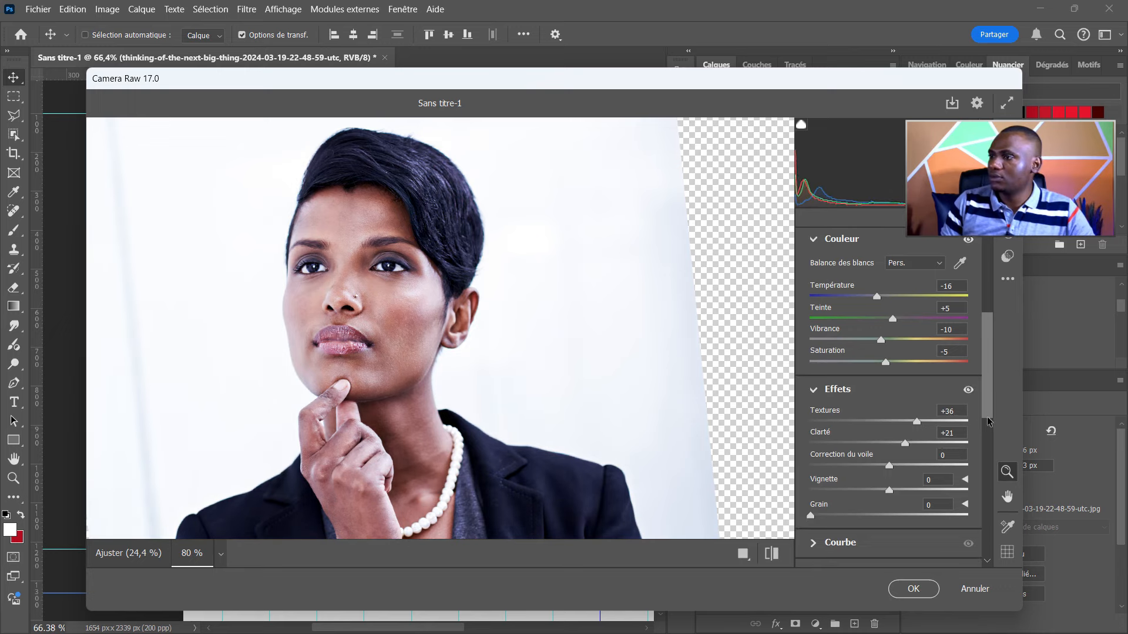
left_click_drag(985, 414, 988, 433)
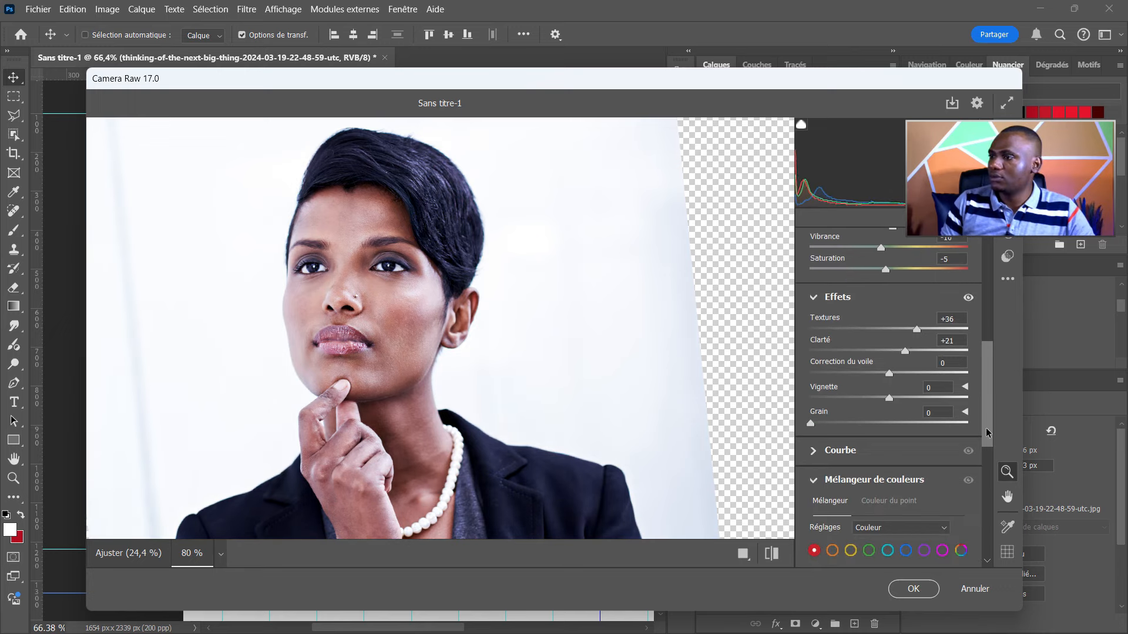
left_click(914, 588)
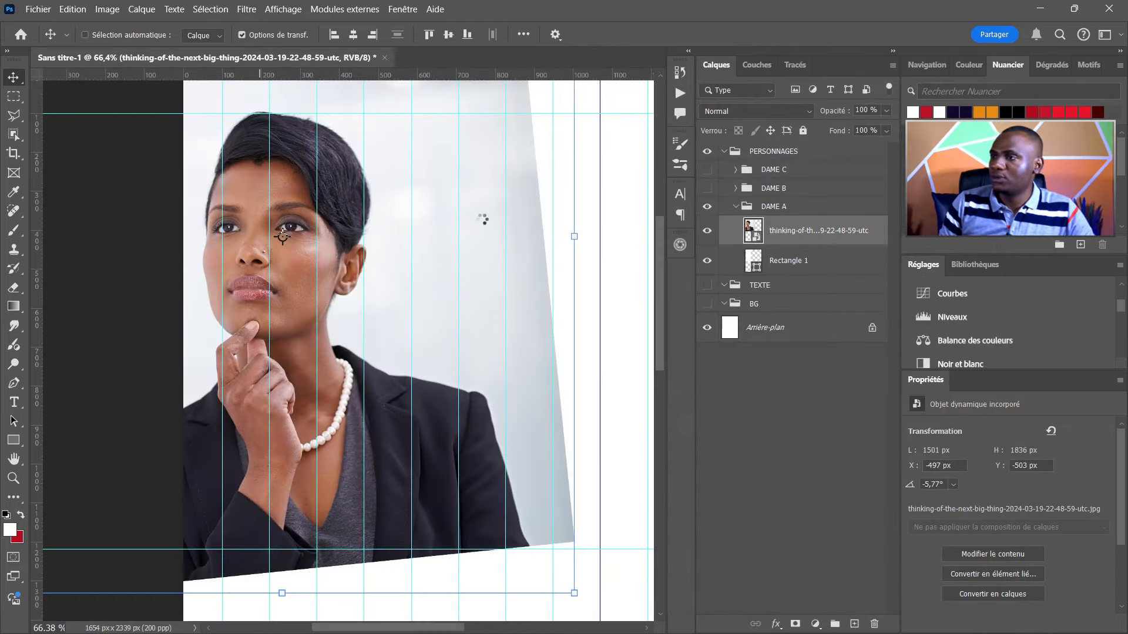
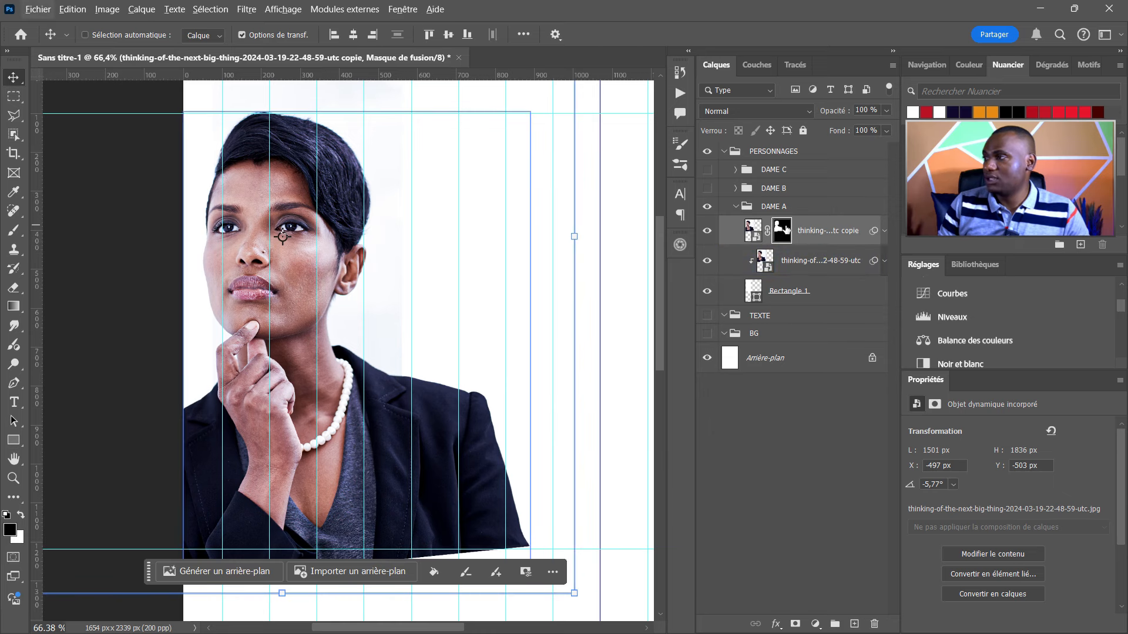
Using Rectangle 1's inverted outline as a selection, paint the photo copy's mask black at 100% opacity over the jacket outside the column, and deselect.
left_click(769, 255)
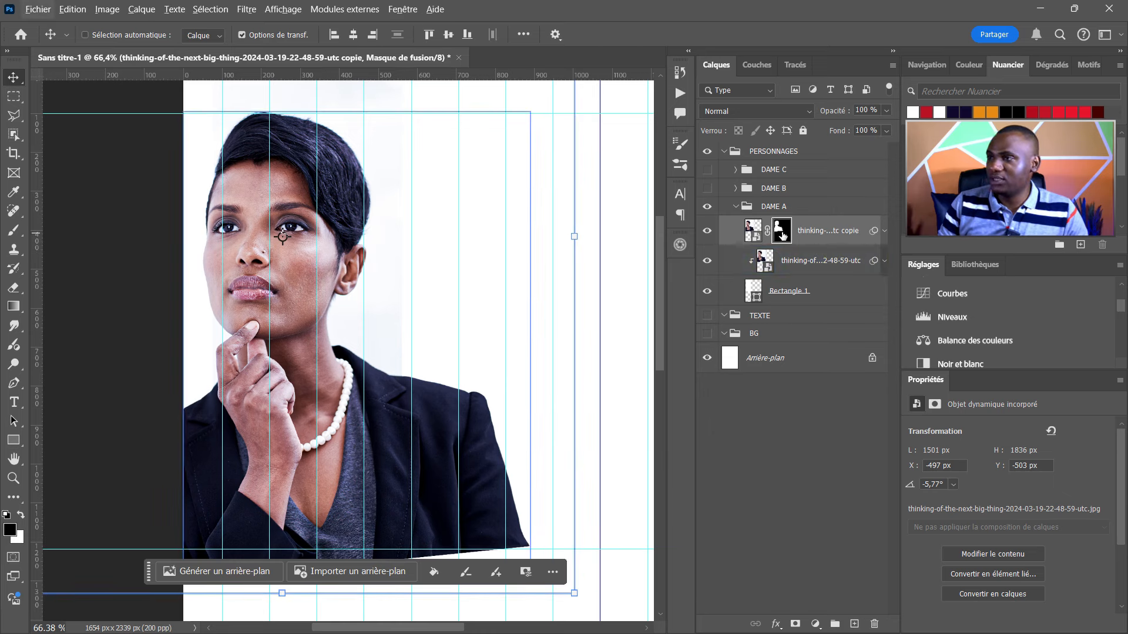
left_click(753, 290, "ctrl")
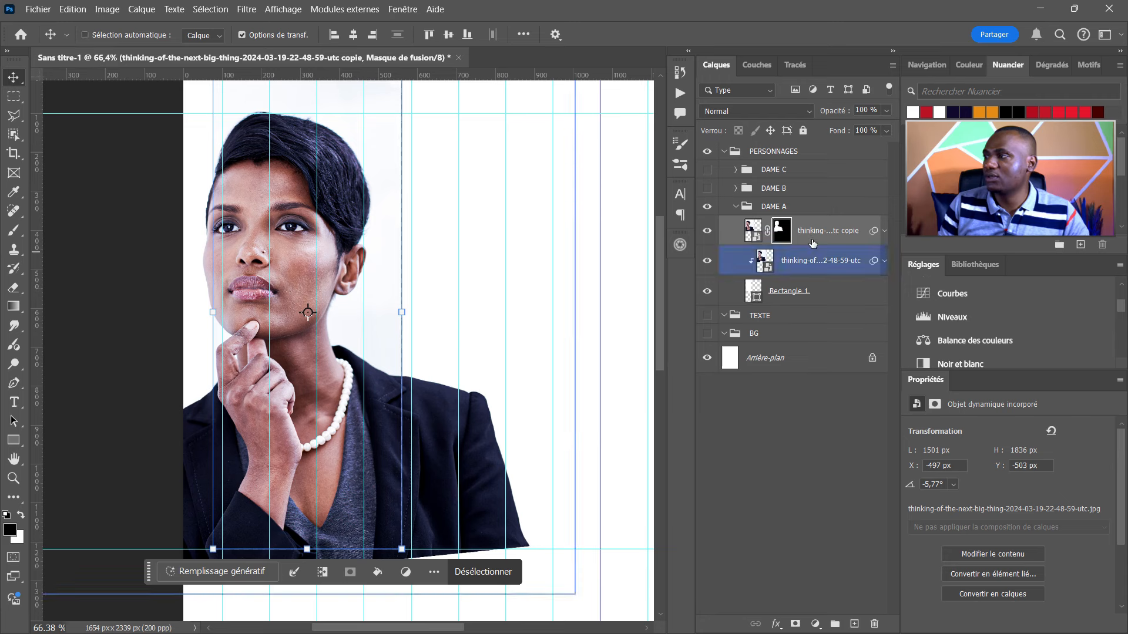
key("ctrl+2")
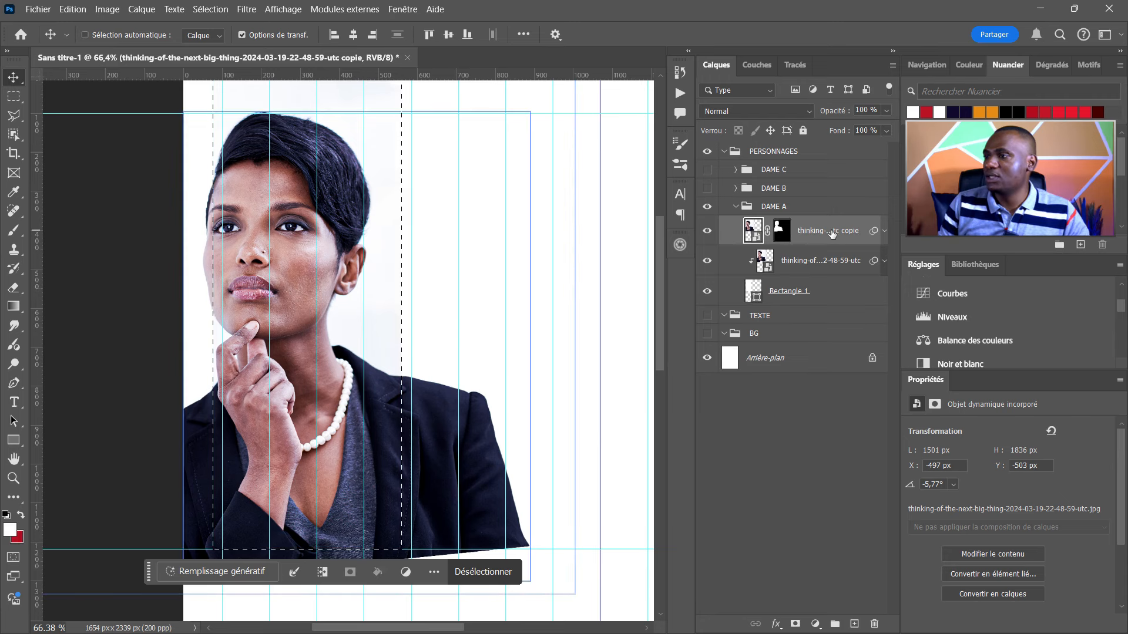
key("b")
left_click(782, 230)
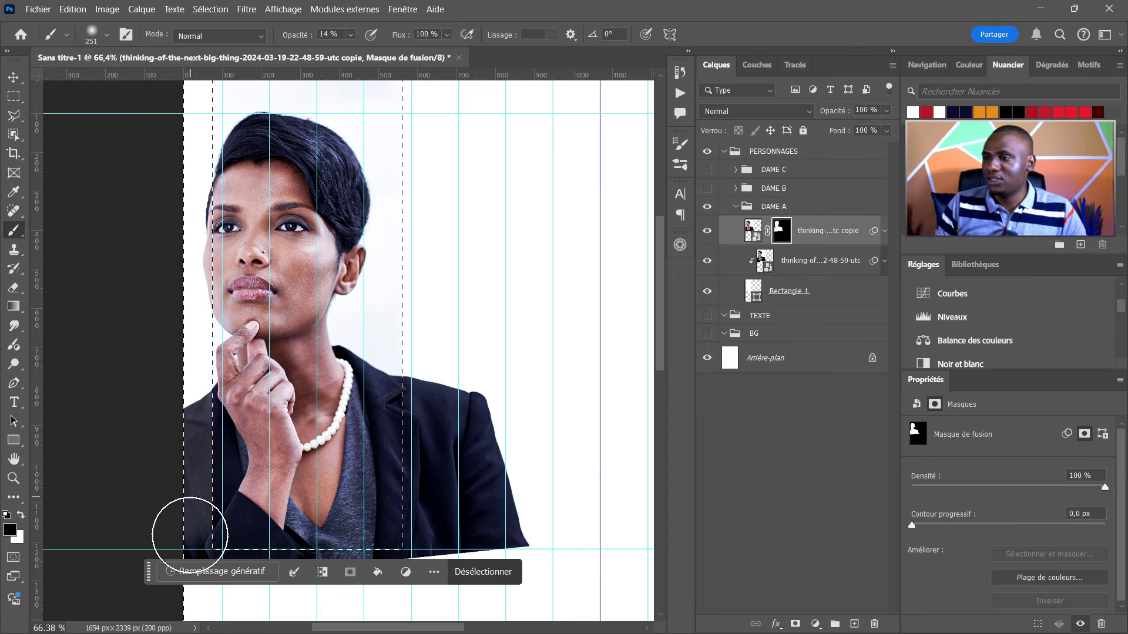
key("0")
left_click_drag(198, 352, 198, 562)
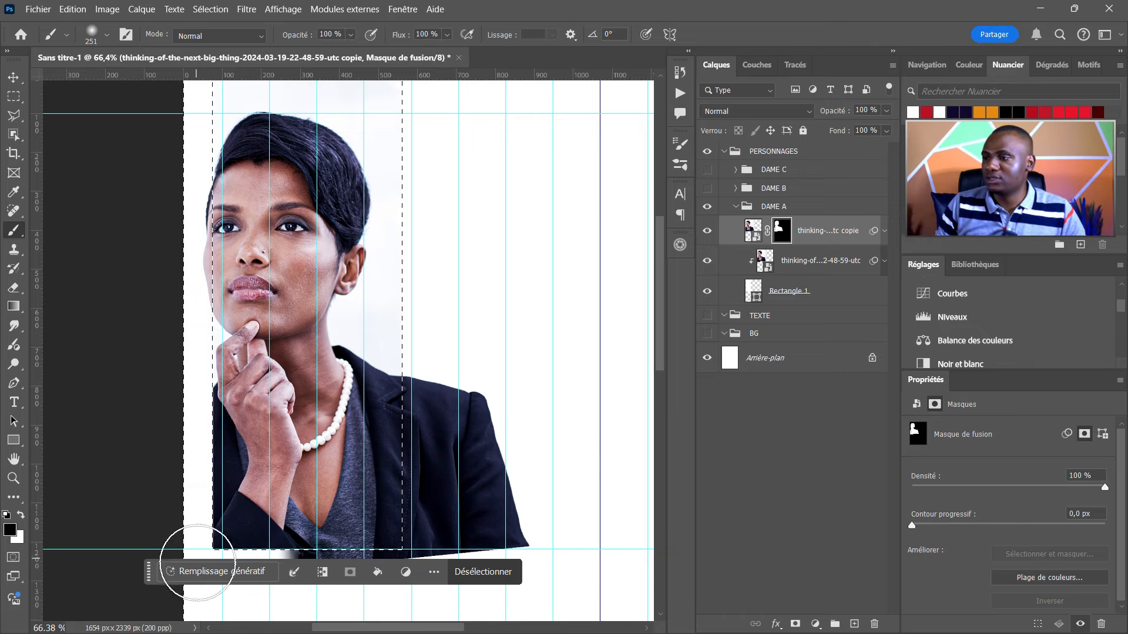
mouse_move(470, 403)
left_mouse_down()
mouse_move(508, 564)
mouse_move(438, 288)
mouse_move(425, 559)
mouse_move(428, 390)
left_mouse_up()
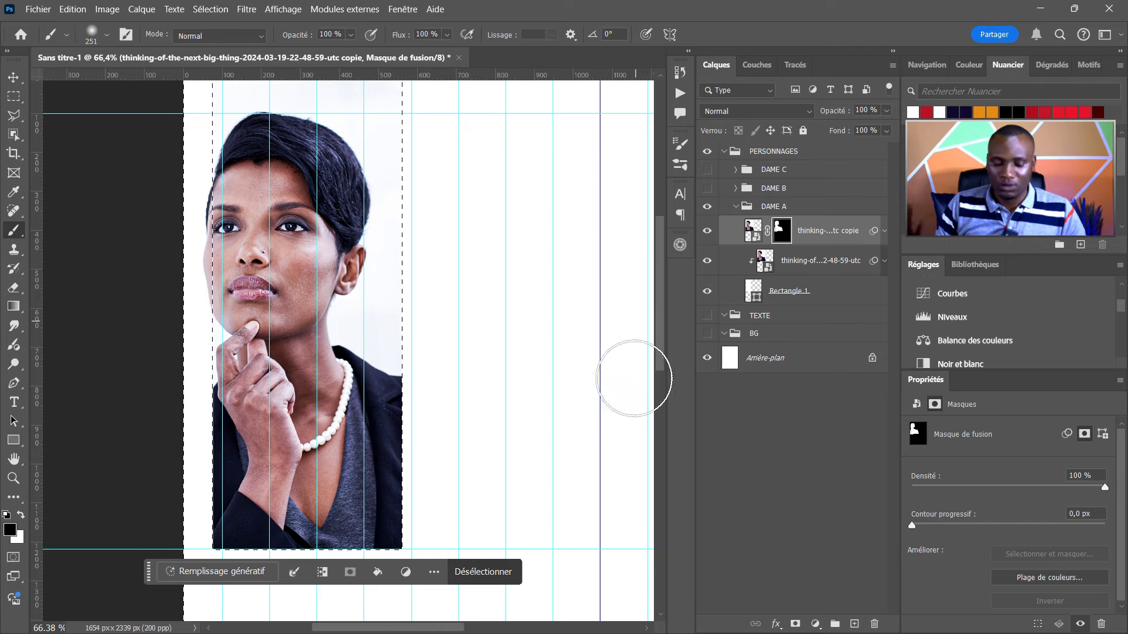
key("ctrl+d")
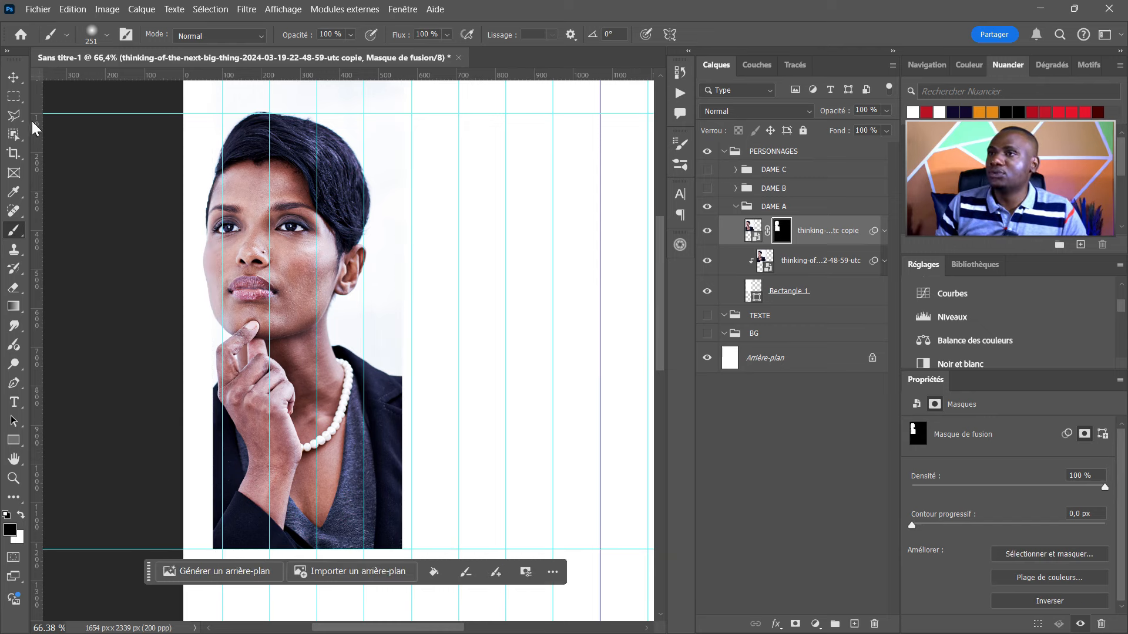
left_click(14, 78)
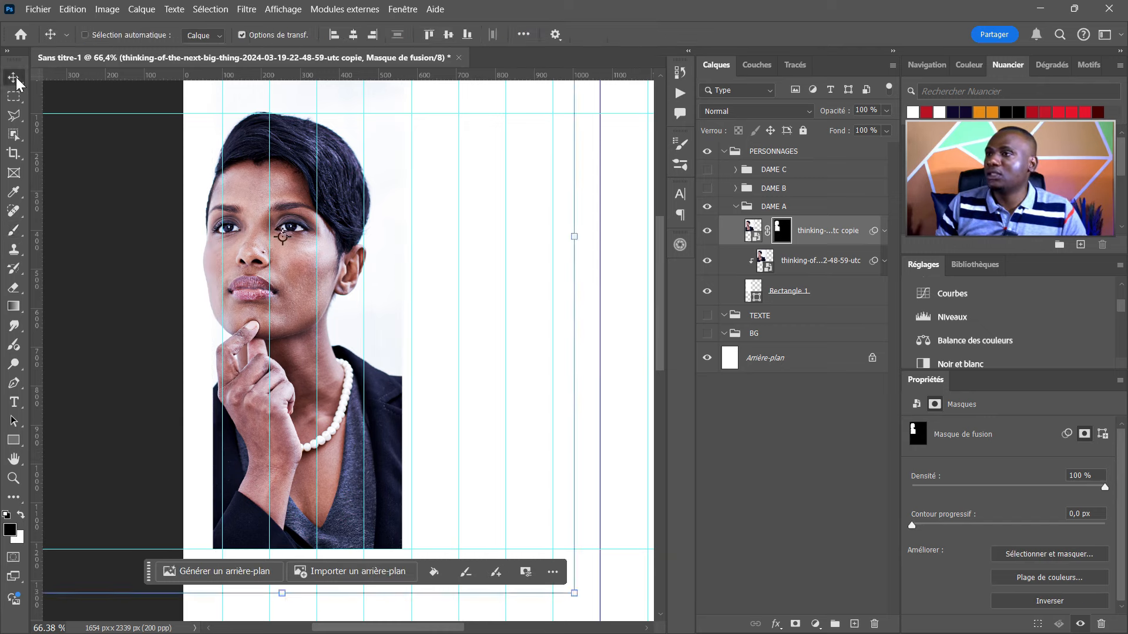
left_click(770, 433)
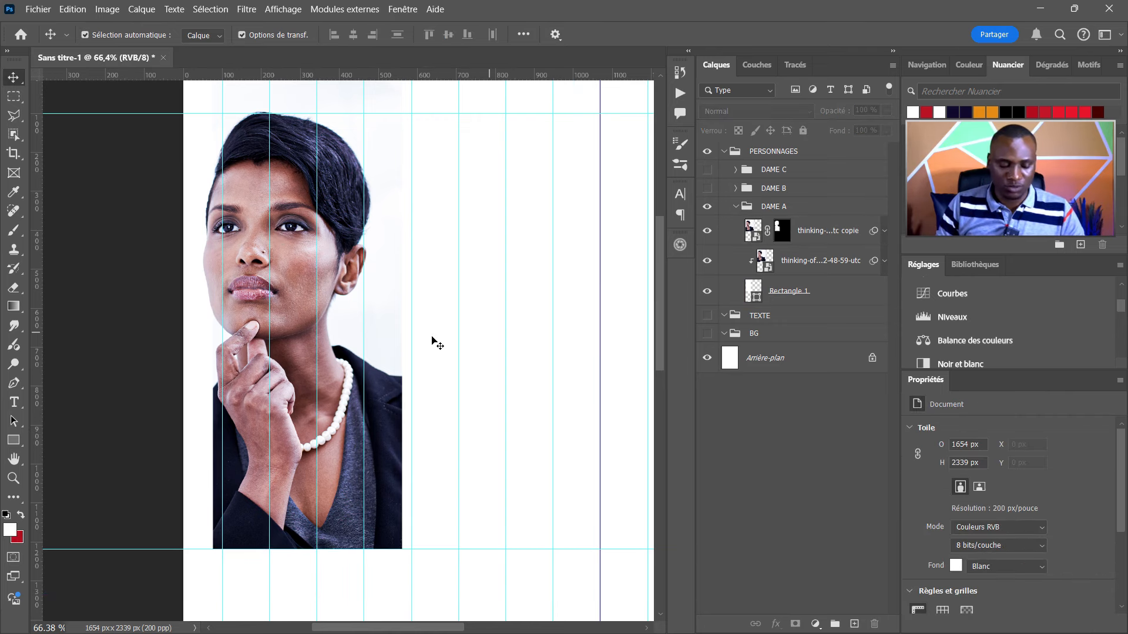
Hide the guides to examine the masked portrait's edges around the first column, and show them again.
key("ctrl+h")
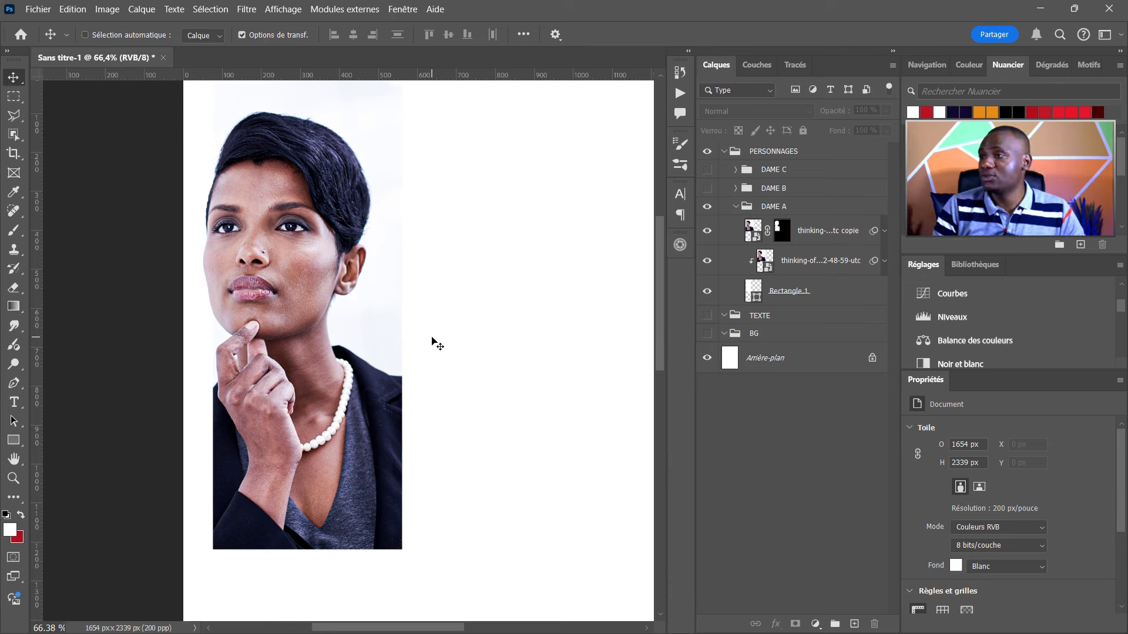
key("ctrl+h")
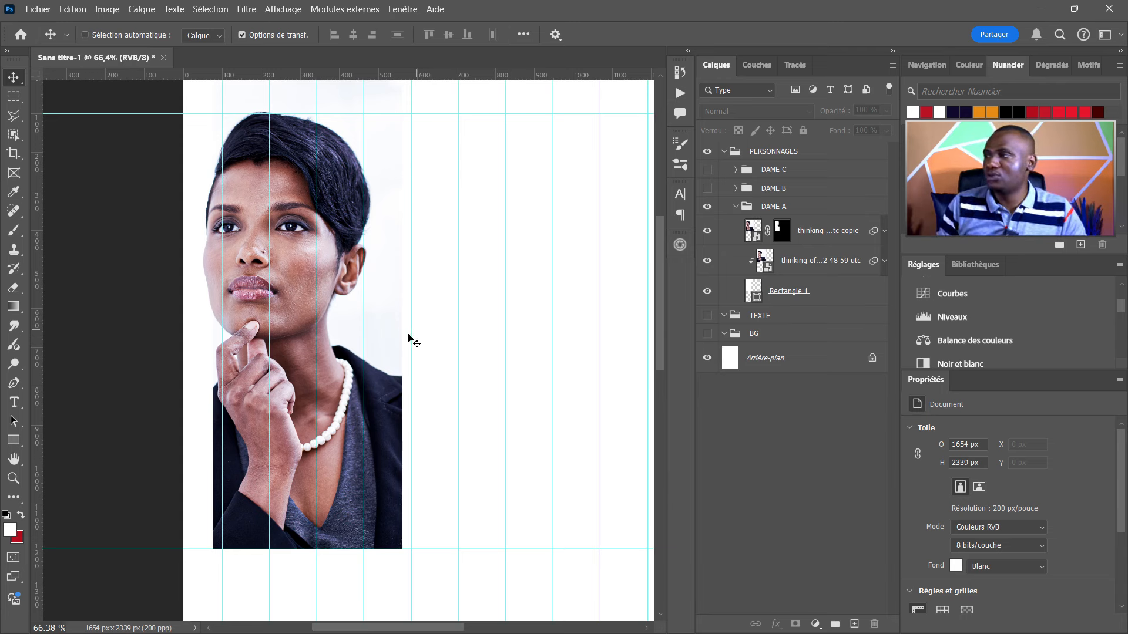
Select the original photo layer clipped to Rectangle 1 in the DAME A group.
left_click(760, 256)
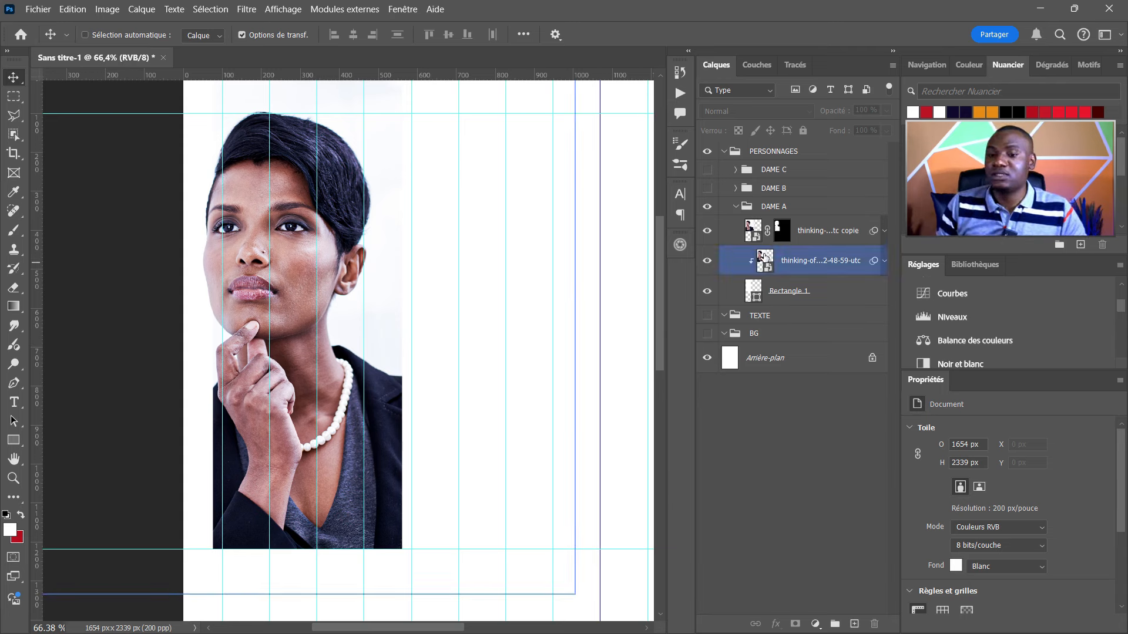
left_click(802, 230)
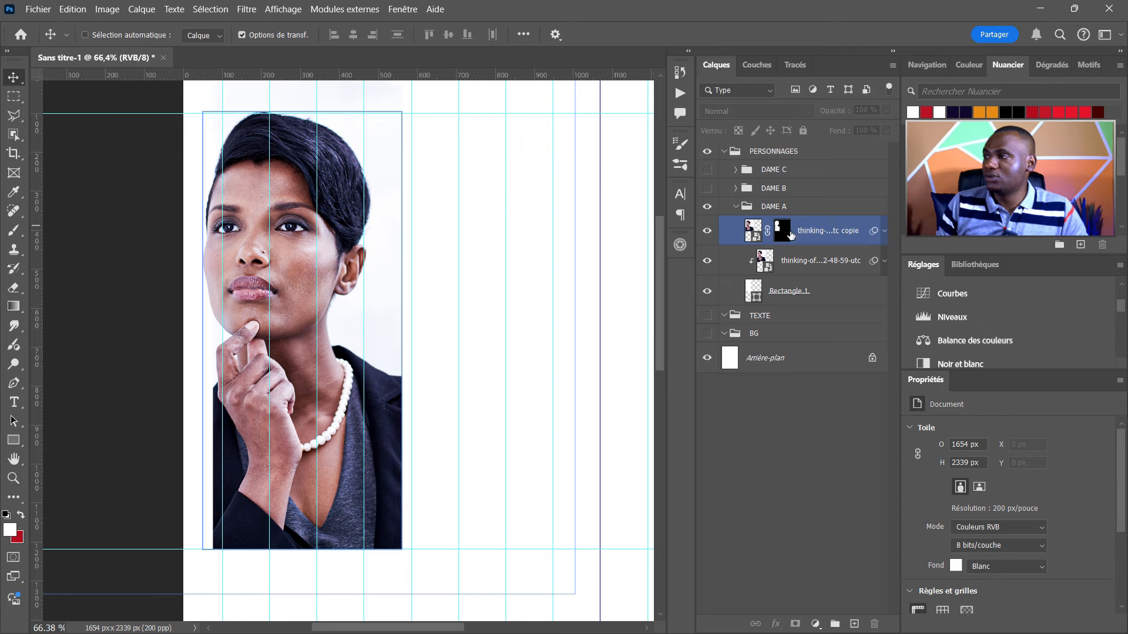
left_click(752, 265)
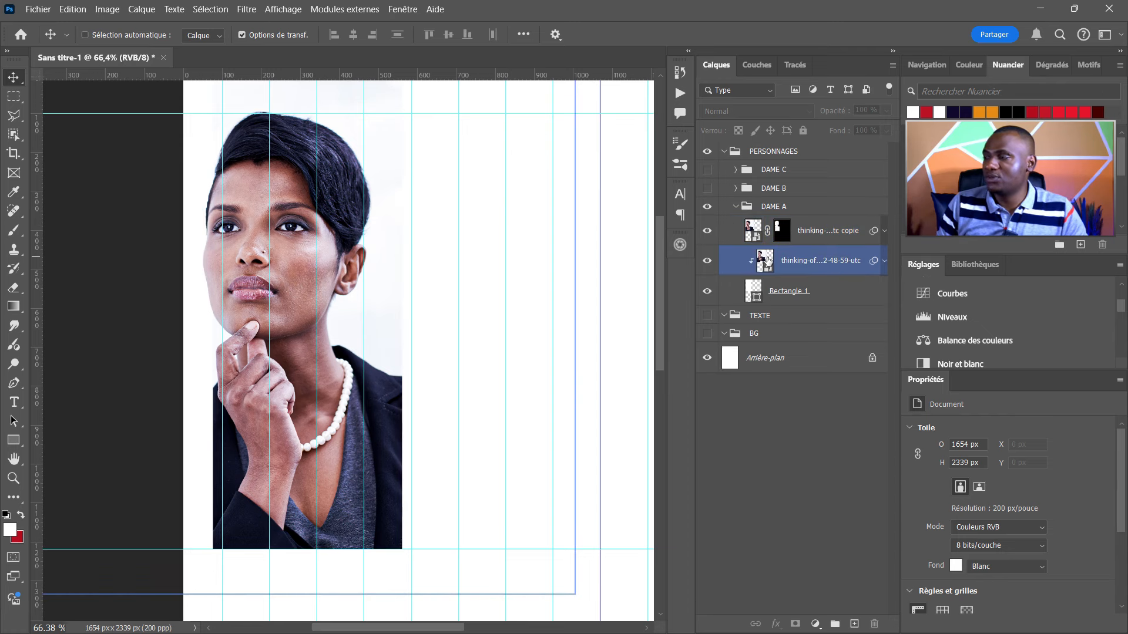
left_click(767, 257)
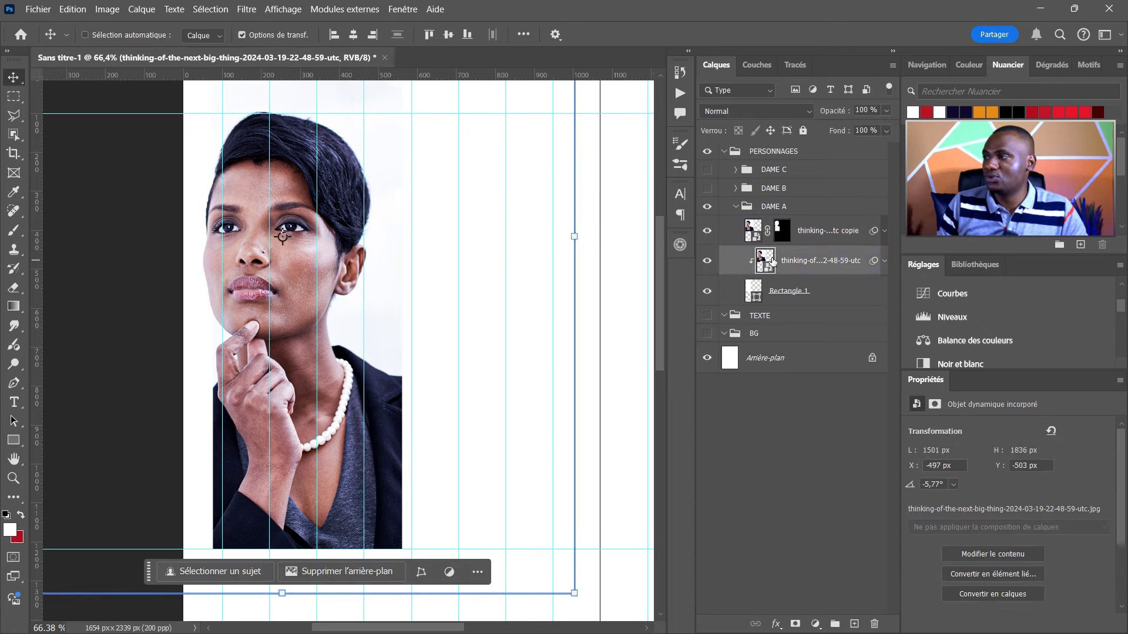
Remove the background from the original photo clipped to Rectangle 1 and collapse the DAME A group.
left_click(333, 571)
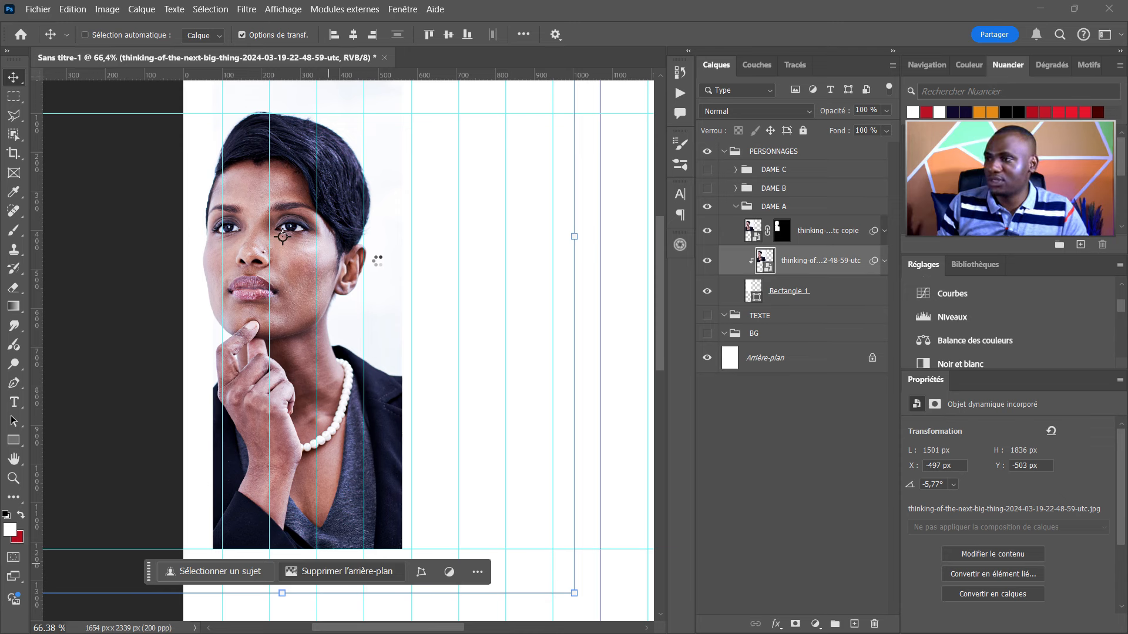
left_click(869, 231)
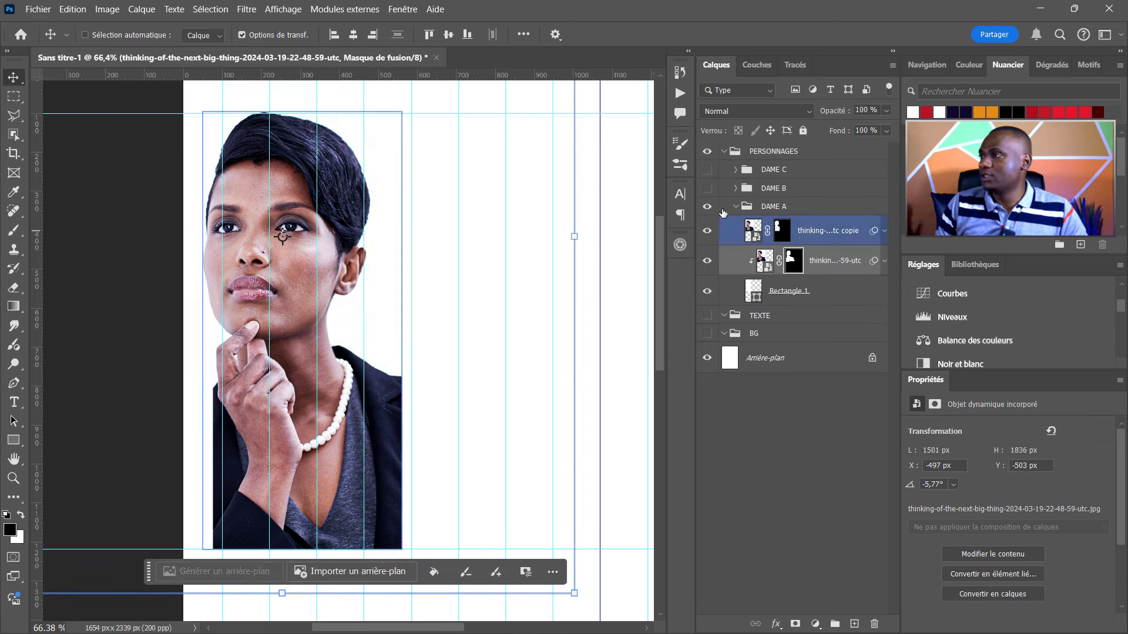
left_click(764, 206)
left_click(735, 206)
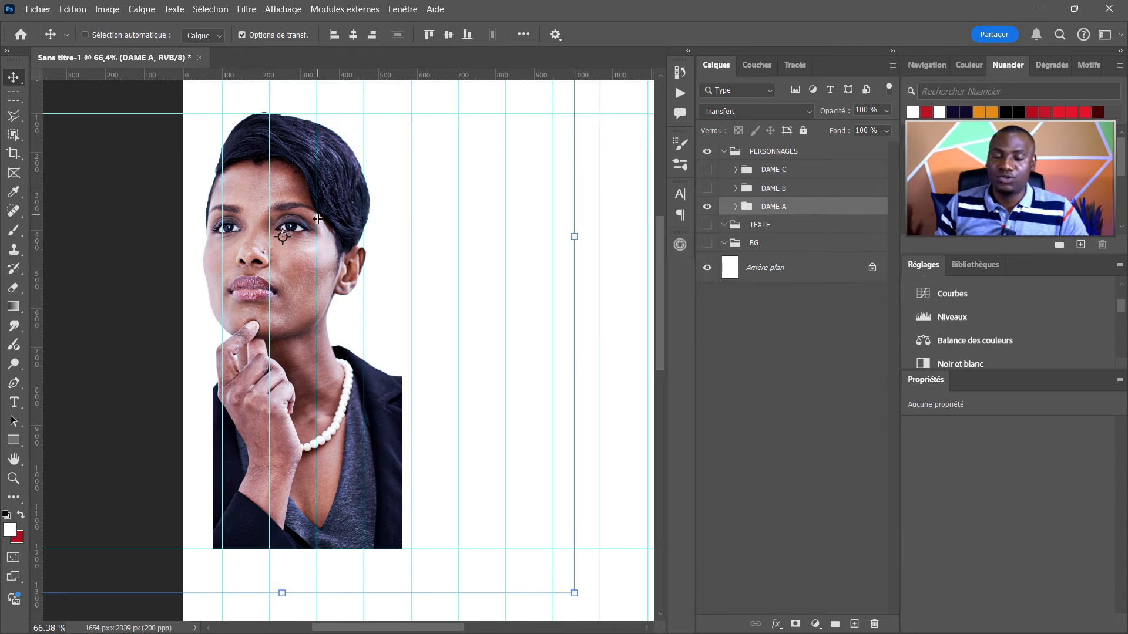
Show and expand the DAME B group, and place the close-up portrait of the curly-haired woman above Rectangle 1 copie.
left_click(707, 188)
left_click(737, 185)
left_click(736, 188)
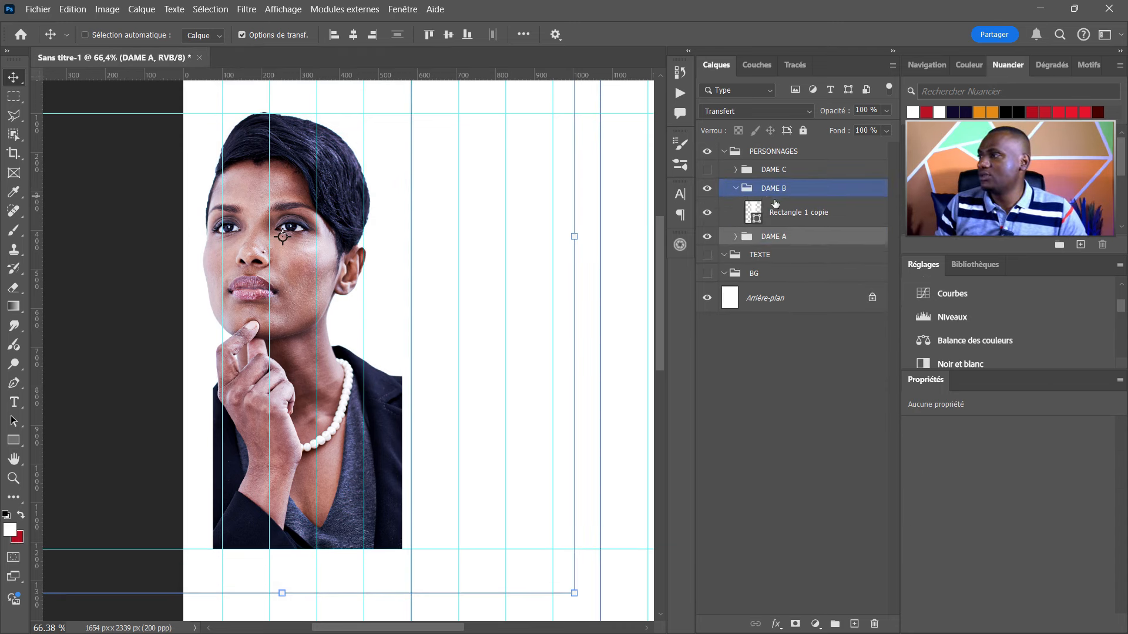
left_click(787, 213)
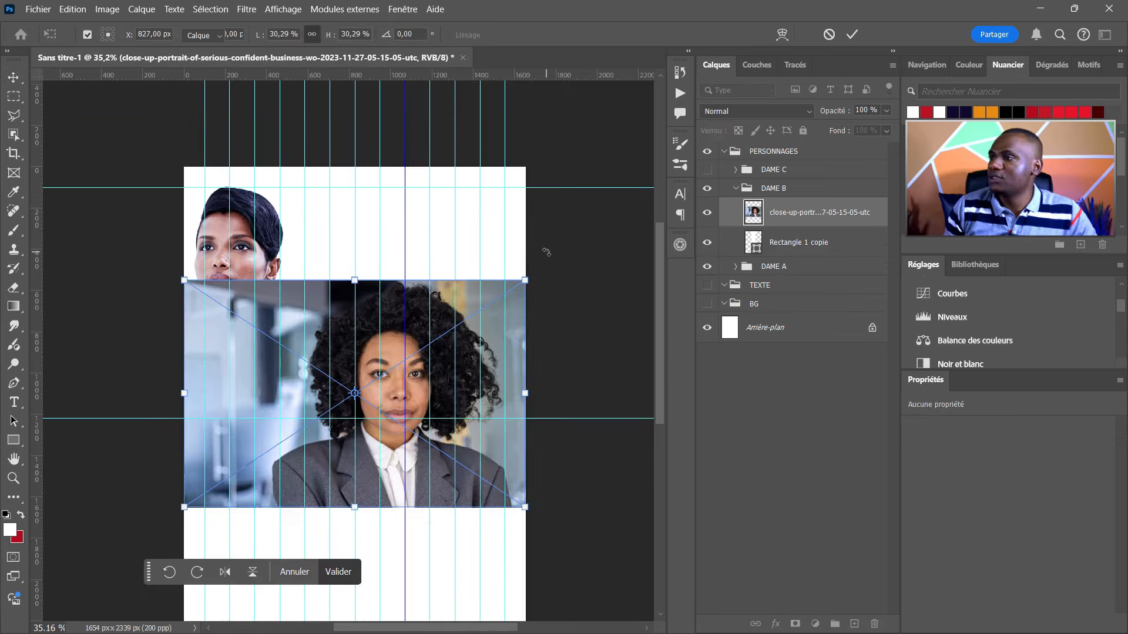
key("Return")
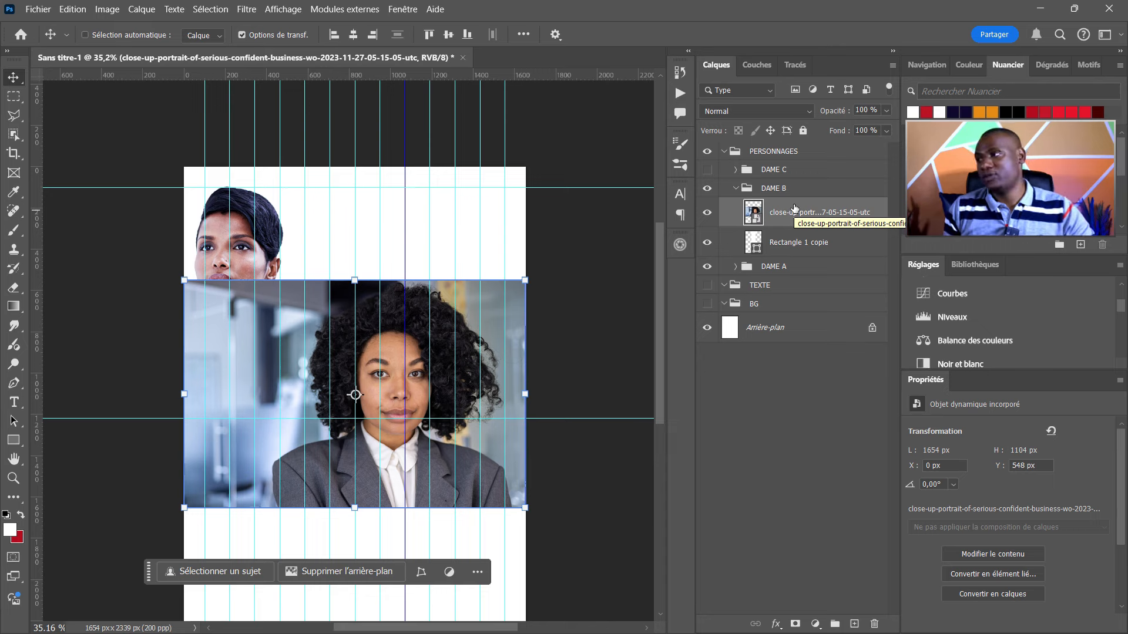
Remove the close-up portrait's background, clip it to Rectangle 1 copie and enlarge it to 2308 × 1540 px over the second column.
left_click(346, 571)
left_click_drag(356, 280, 339, 264)
Shorten Rectangle 1 copie from its lower edge to a height of 1497 px.
left_click(326, 472, "ctrl")
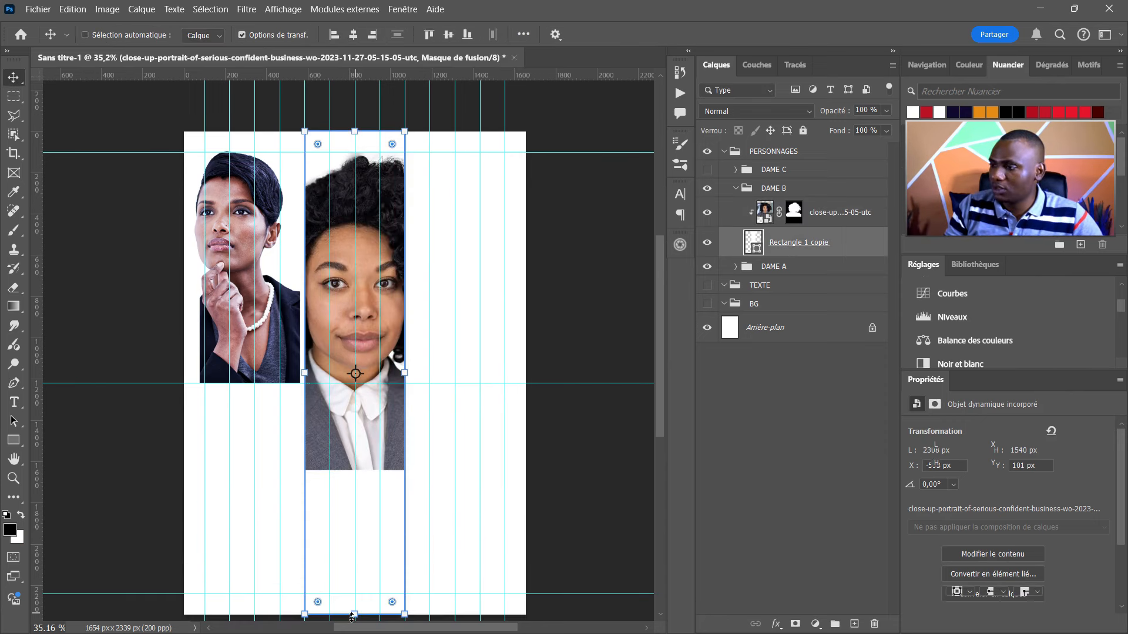
left_click_drag(350, 615, 346, 440)
key("Return")
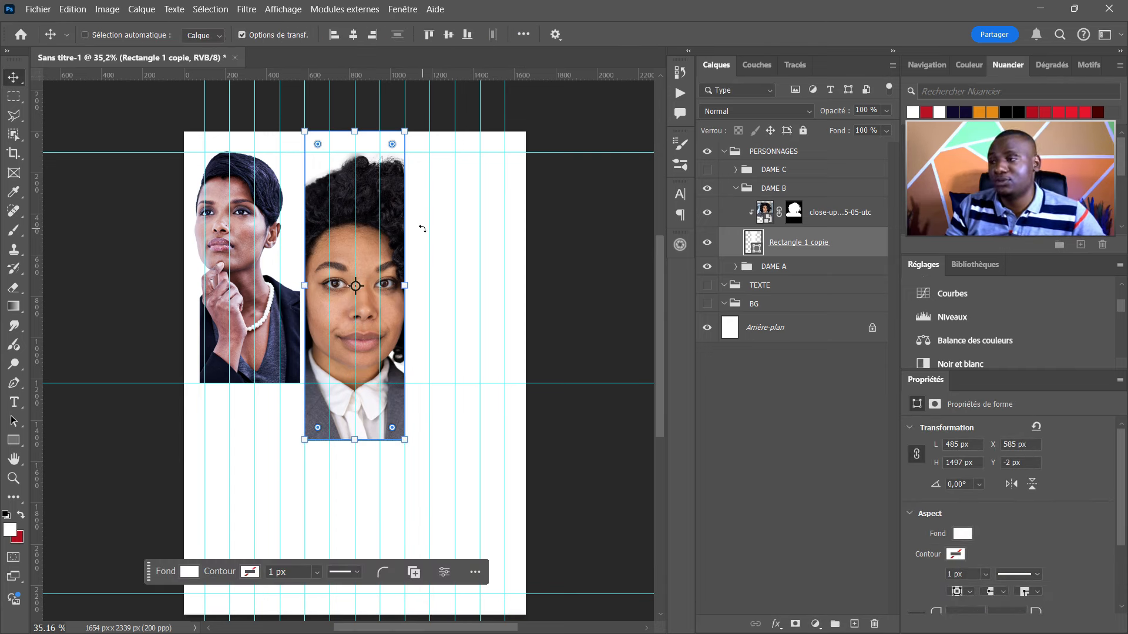
Copy the Camera Raw smart filter from DAME A's photo onto DAME B's close-up portrait, and collapse both groups.
left_click(830, 212)
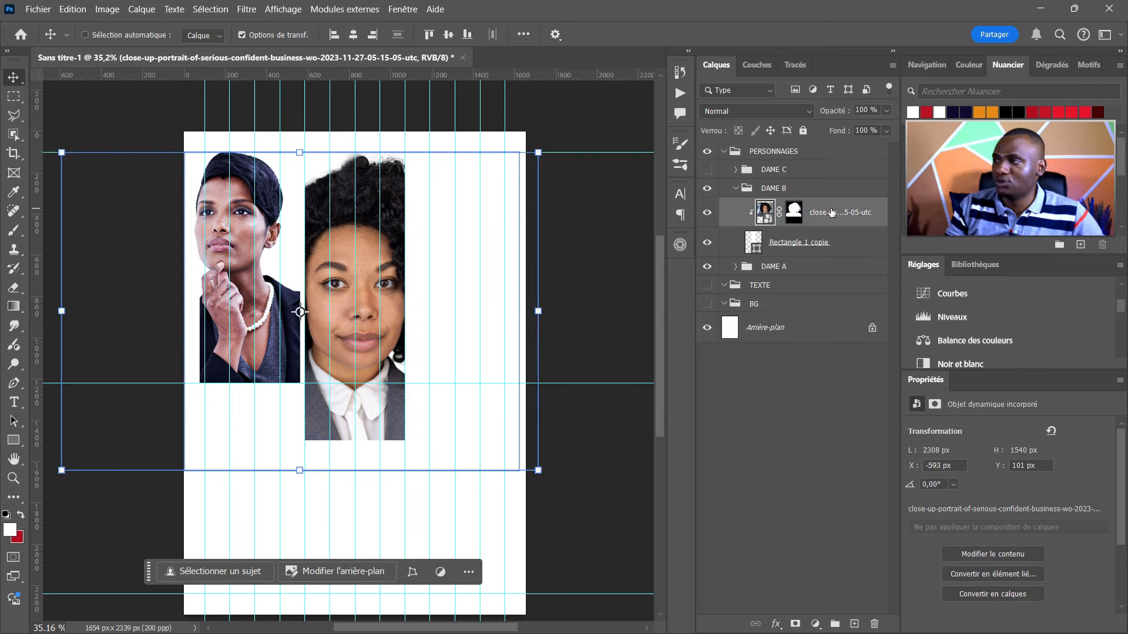
left_click(736, 267)
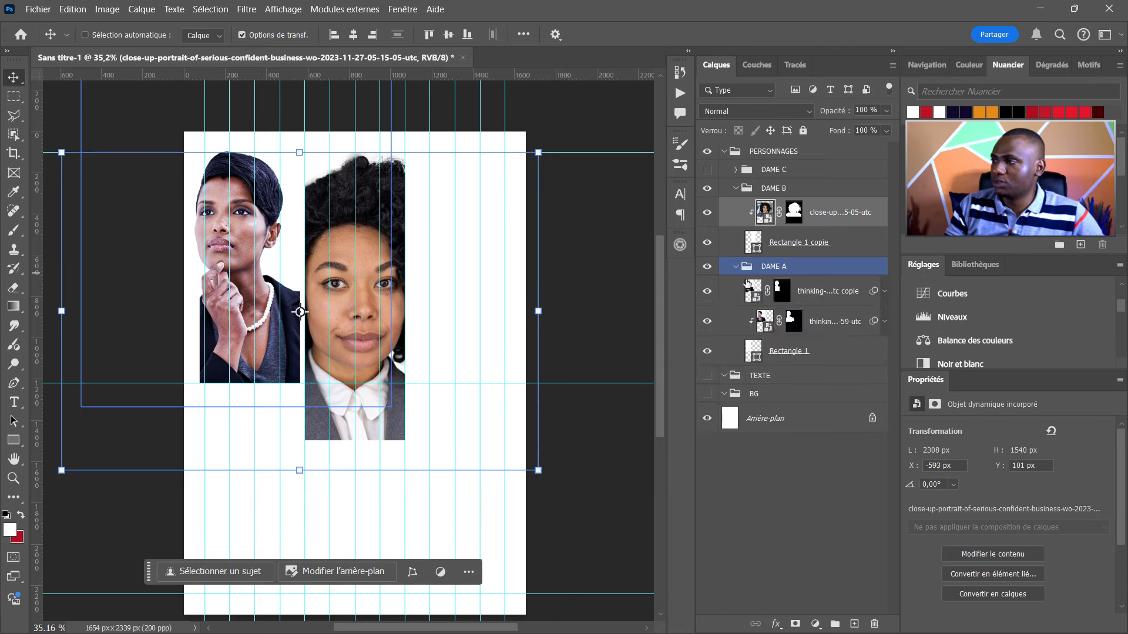
left_click_drag(873, 322, 862, 226)
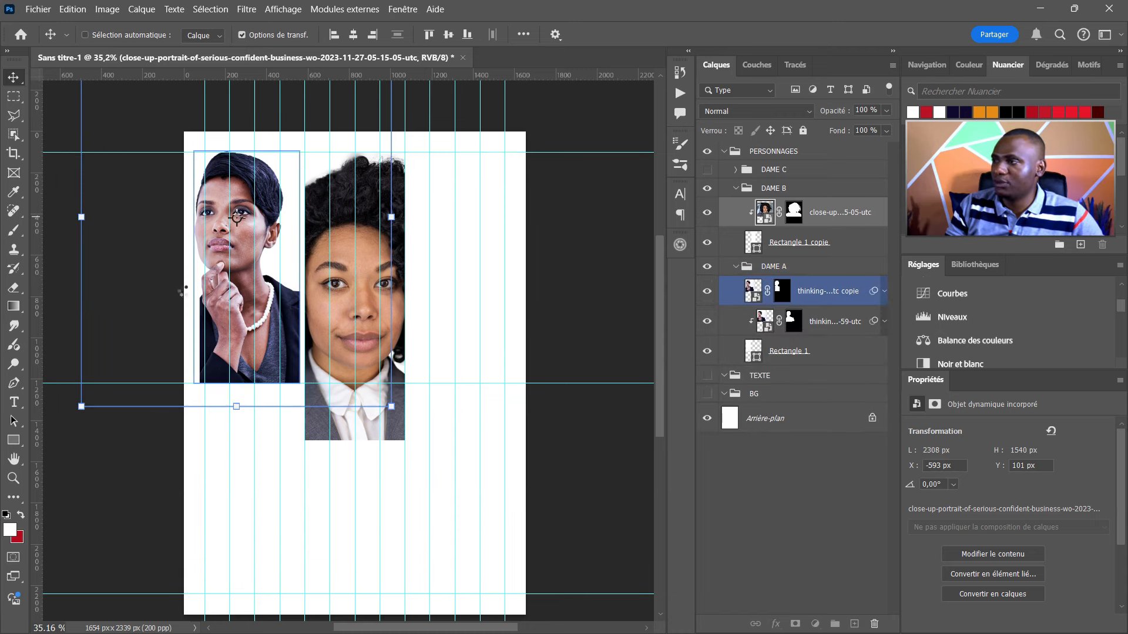
left_click(735, 188)
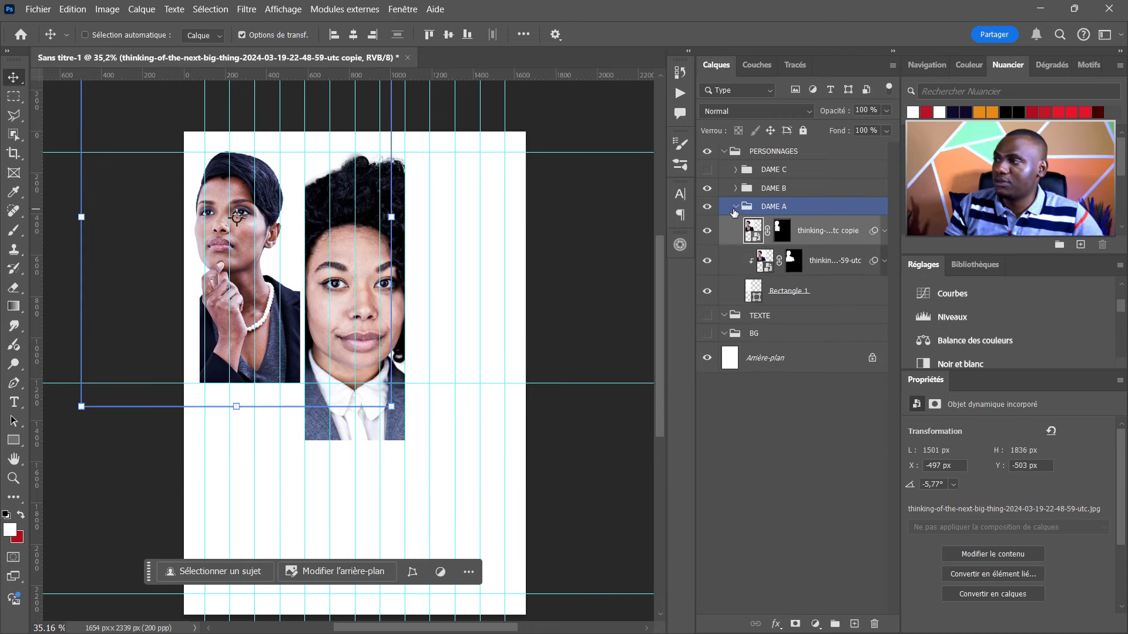
left_click(736, 207)
left_click(736, 189)
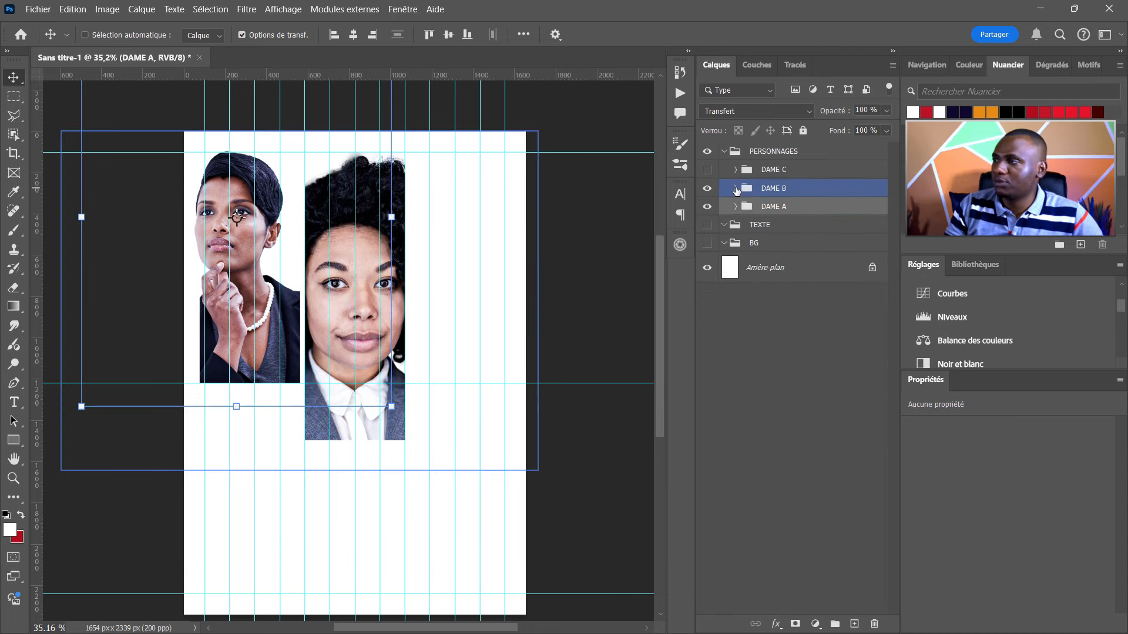
left_click(735, 189)
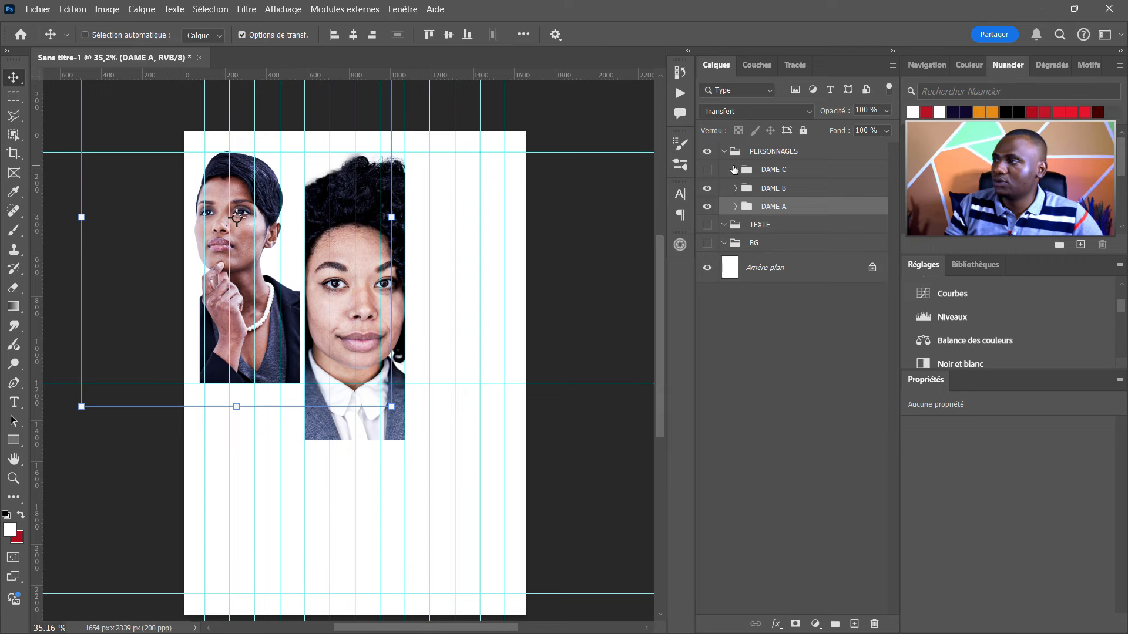
Place the ive-got-this photo of the smiling woman in the DAME C group and clip it to Rectangle 1 copie 2.
left_click(734, 170)
left_click(799, 193)
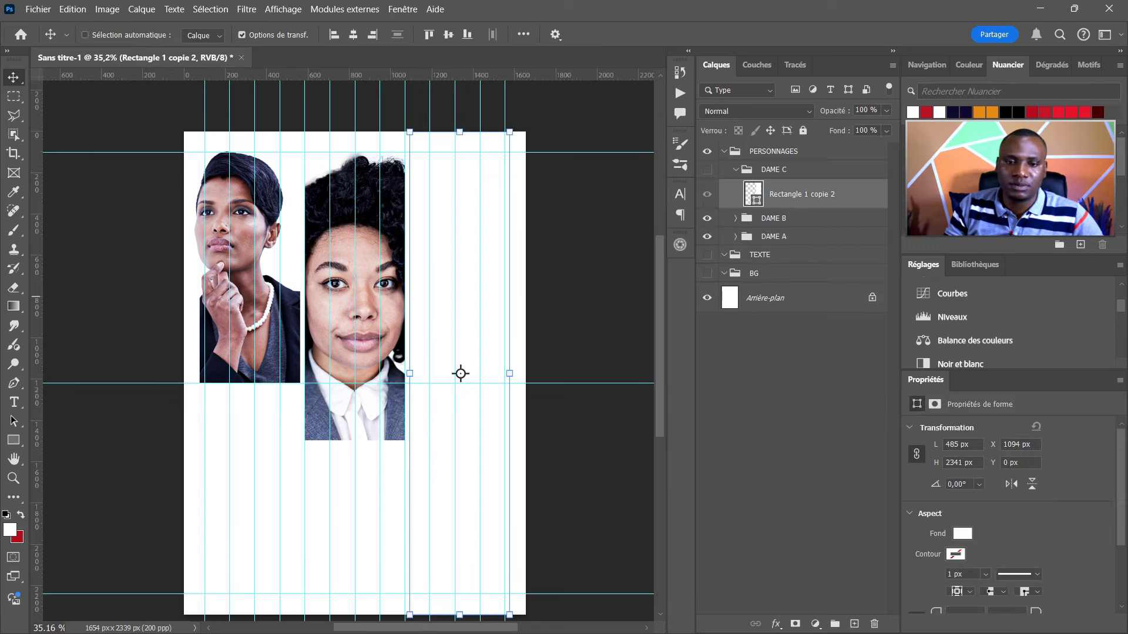
left_click_drag(380, 256, 501, 194)
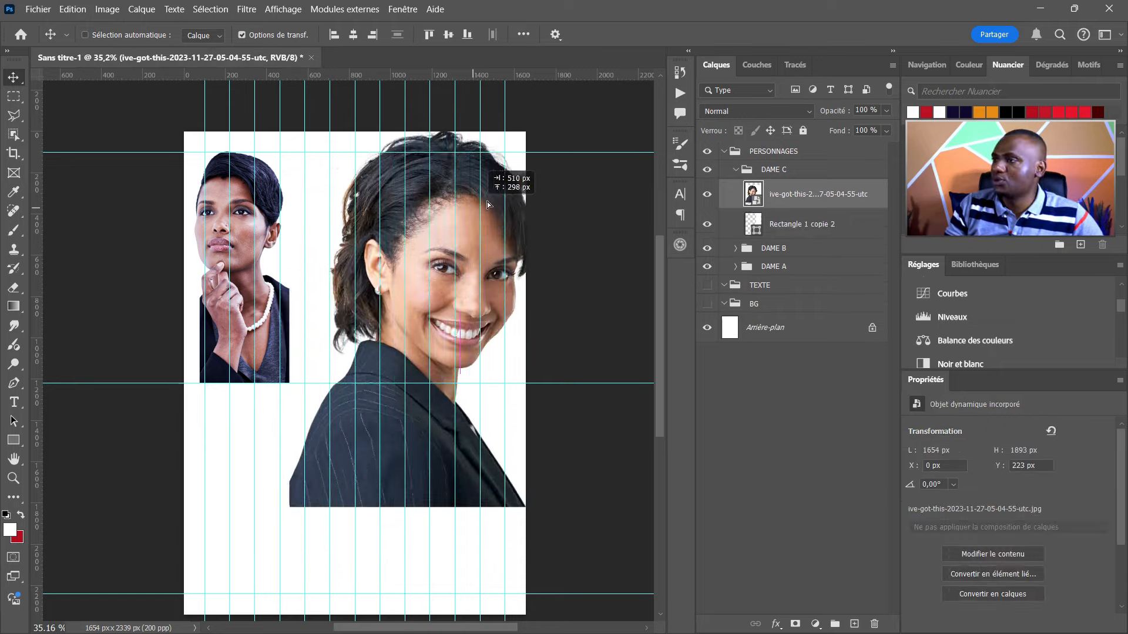
left_click(834, 205, "alt")
Scale the smiling woman's photo to 995 × 1139 px and position it at X 893 px, Y 502 px over the third column.
left_click_drag(647, 116, 538, 245)
left_click_drag(451, 325, 463, 315)
left_click_drag(576, 219, 524, 250)
mouse_move(450, 324)
left_mouse_down()
mouse_move(474, 316)
mouse_move(453, 309)
left_mouse_up()
left_click_drag(554, 456, 579, 485)
left_click_drag(479, 357, 480, 343)
key("Return")
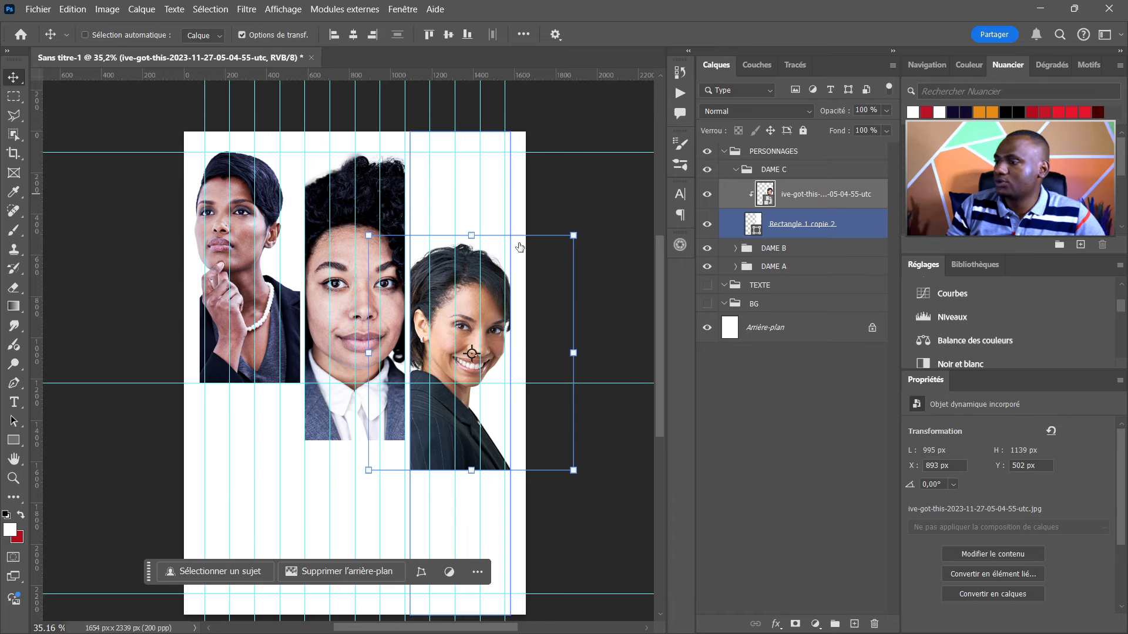
Remove the background from DAME C's photo and copy DAME B's Camera Raw smart filter onto it.
left_click(369, 570)
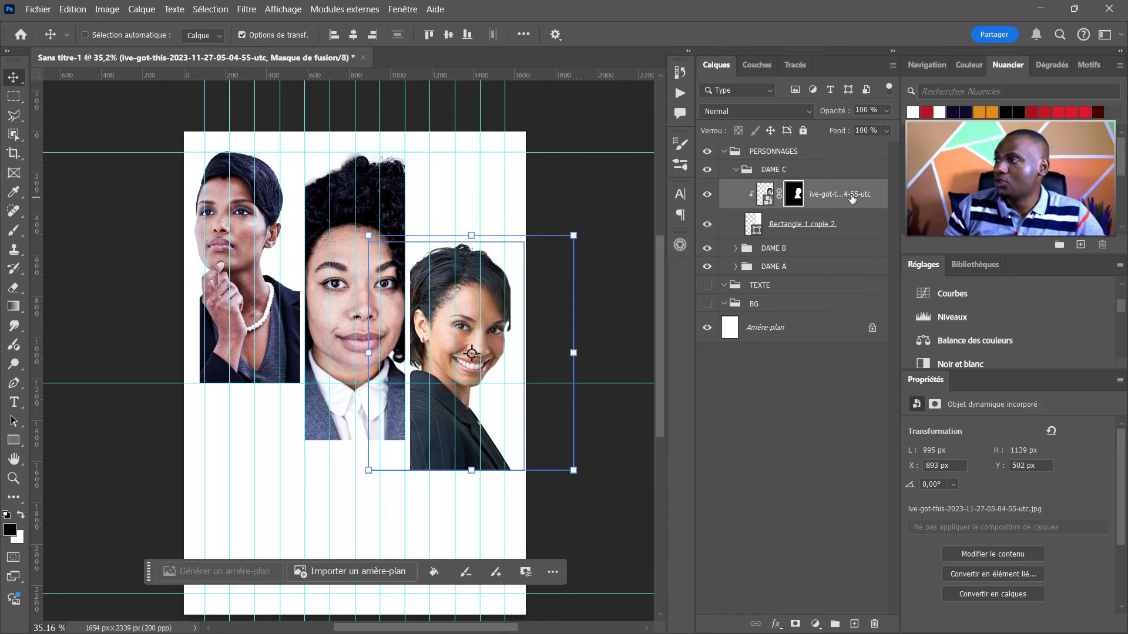
left_click(735, 248)
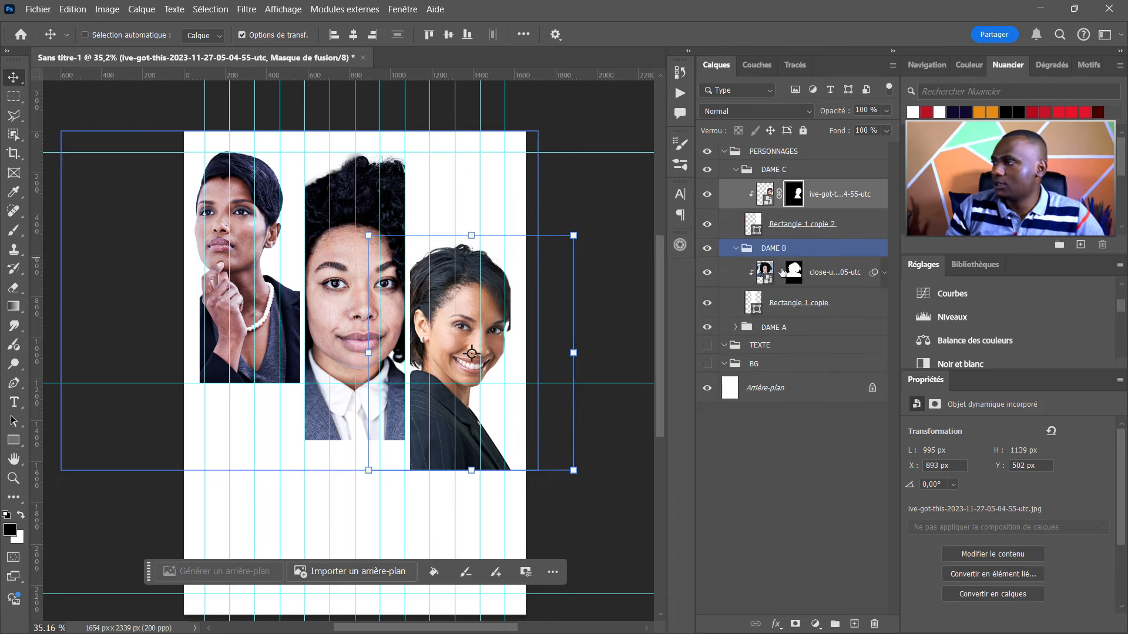
left_click(885, 280)
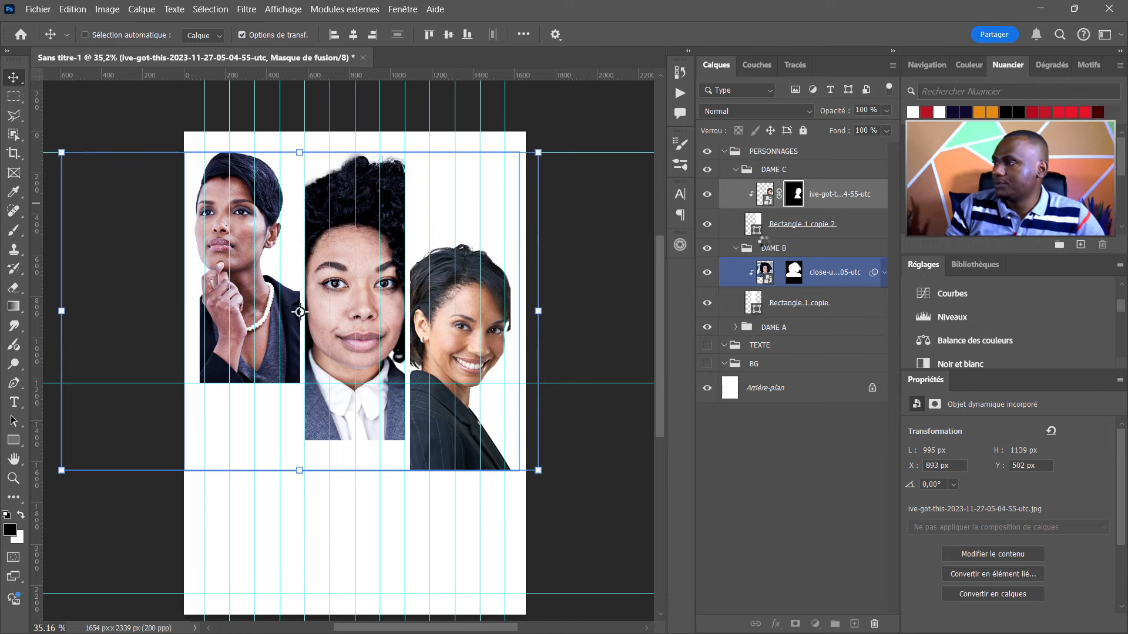
left_click(735, 248)
Duplicate the clipped photo layer in the DAME C group as an unclipped copy above it.
left_click(827, 196)
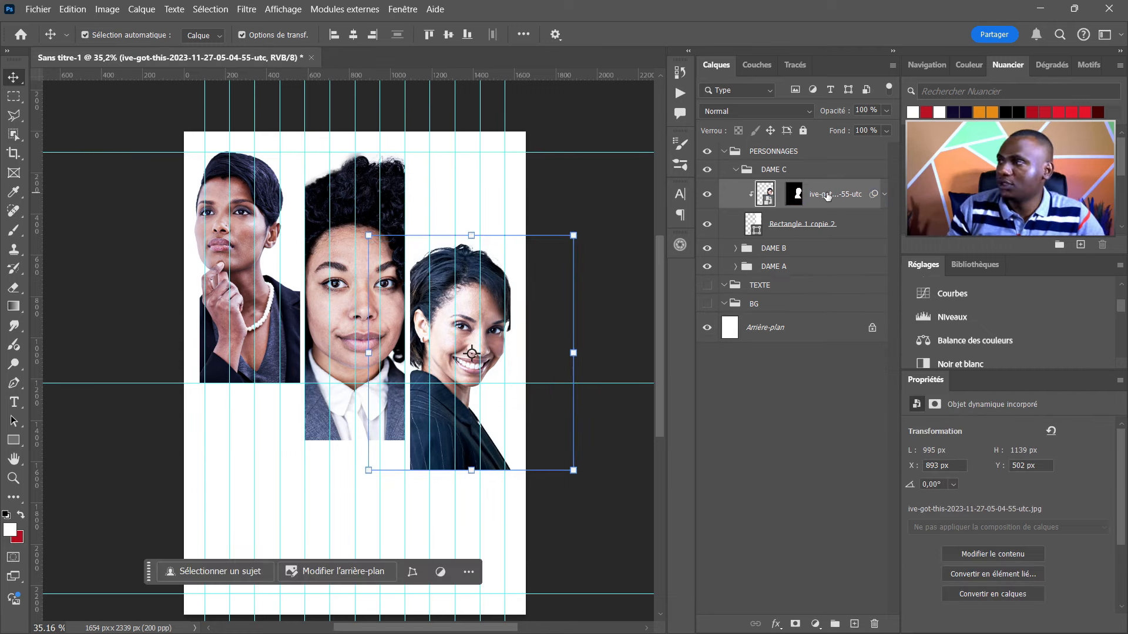
key("ctrl+j")
key("ctrl+plus")
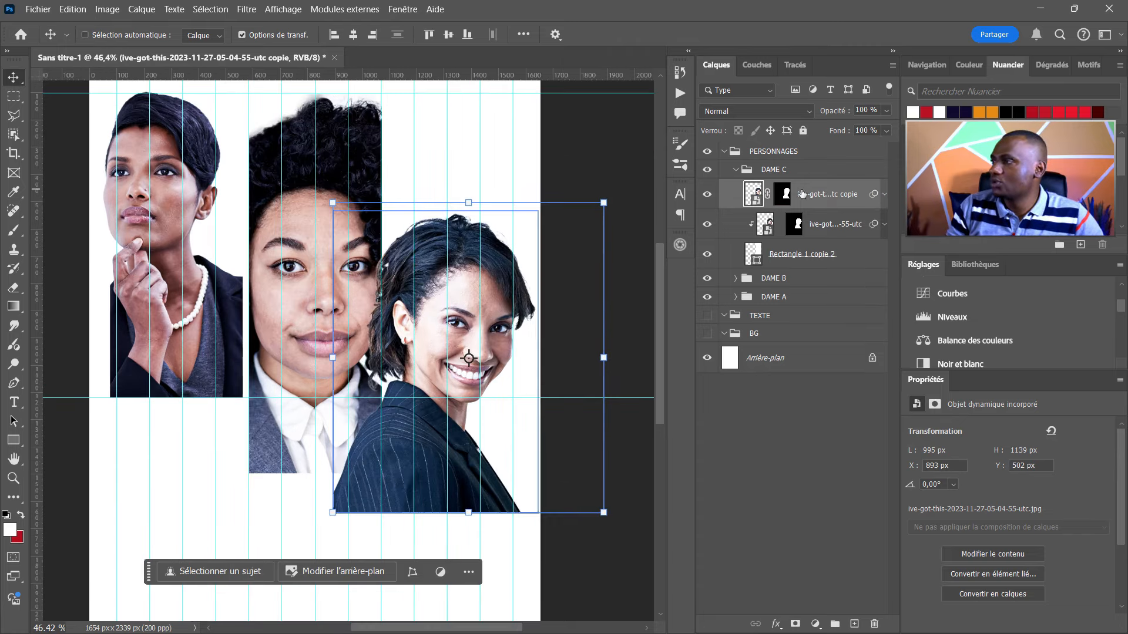
left_click(786, 232)
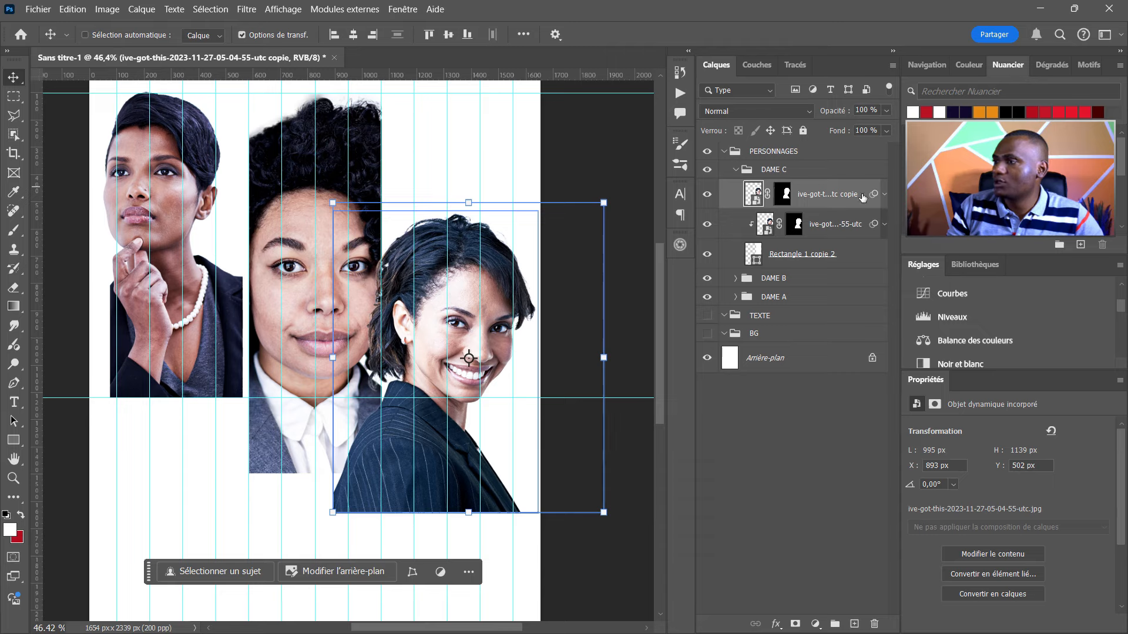
Using Rectangle 1 copie 2's inverted outline as a selection, paint the photo copy's mask black over the jacket overlapping the second column.
left_click(754, 254, "ctrl")
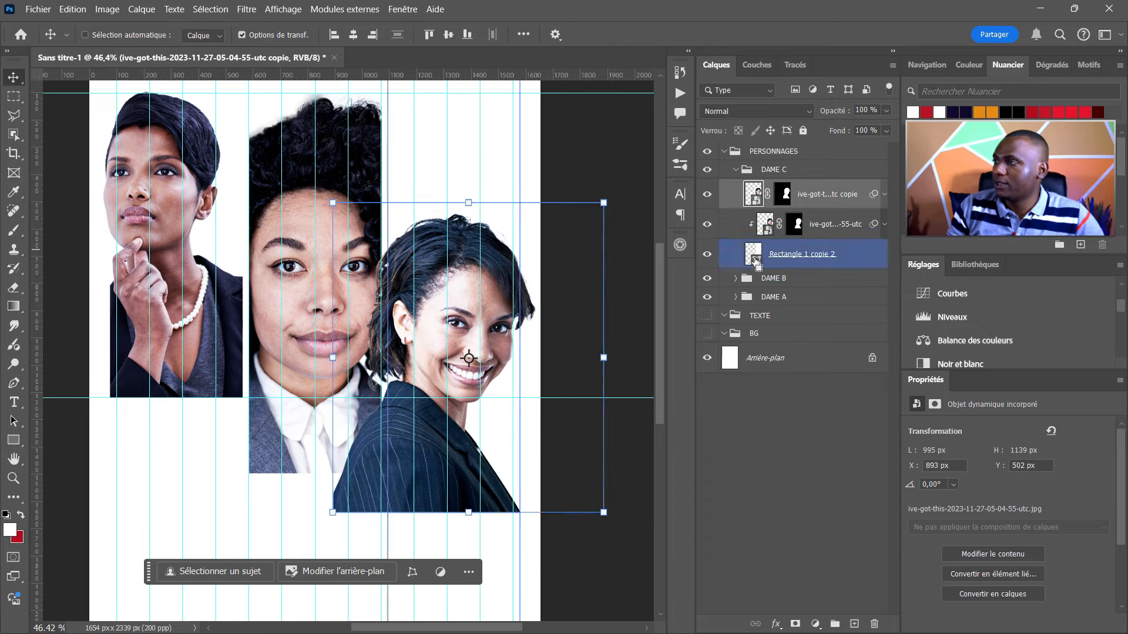
left_click(787, 194)
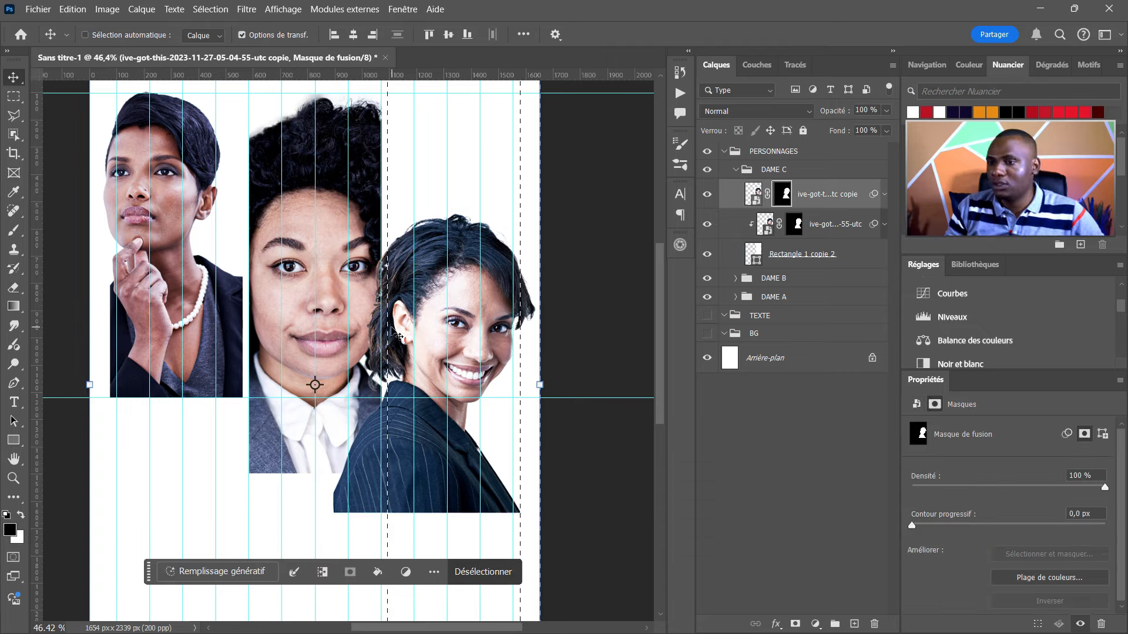
key("b")
left_click(106, 34)
left_click(105, 253)
mouse_move(352, 499)
left_mouse_down()
mouse_move(393, 268)
mouse_move(376, 288)
left_mouse_up()
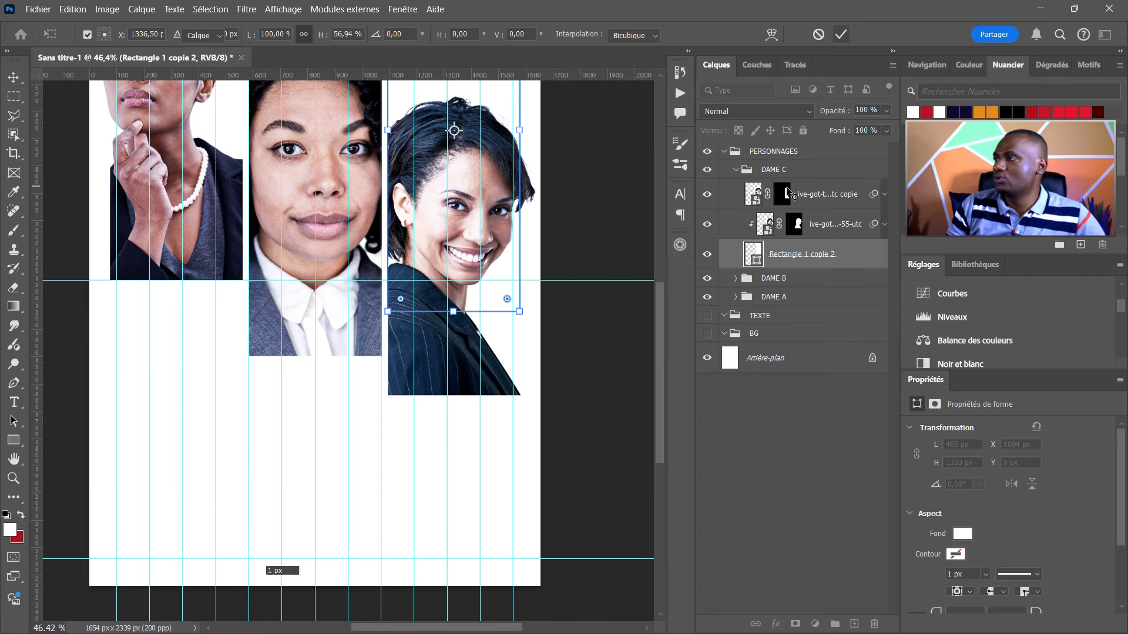
Shorten Rectangle 1 copie 2 to 1333 px high, mask the photo copy's jacket below it using its inverted outline, and collapse DAME C.
left_click(787, 196)
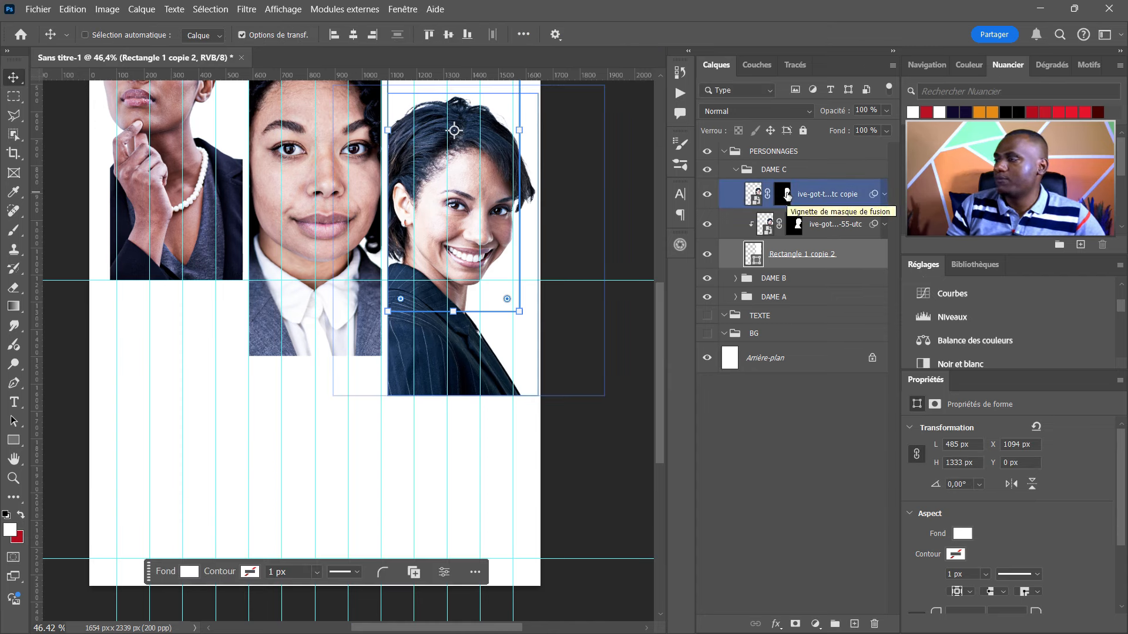
left_click(753, 253, "ctrl")
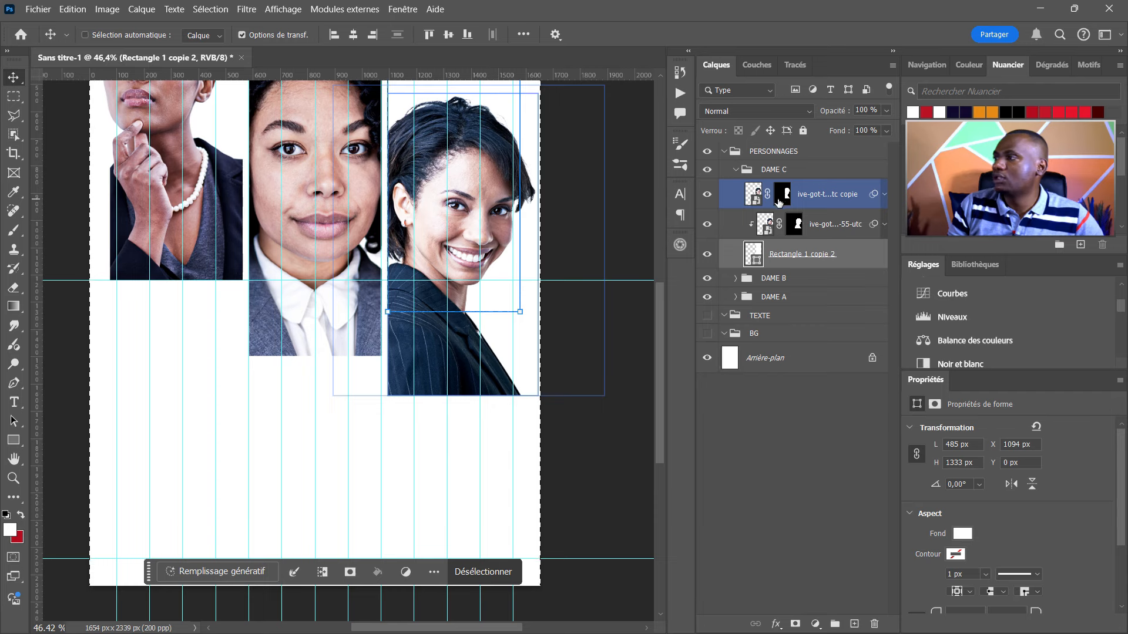
left_click(778, 201)
key("b")
mouse_move(388, 351)
left_mouse_down()
mouse_move(546, 352)
mouse_move(559, 398)
left_mouse_up()
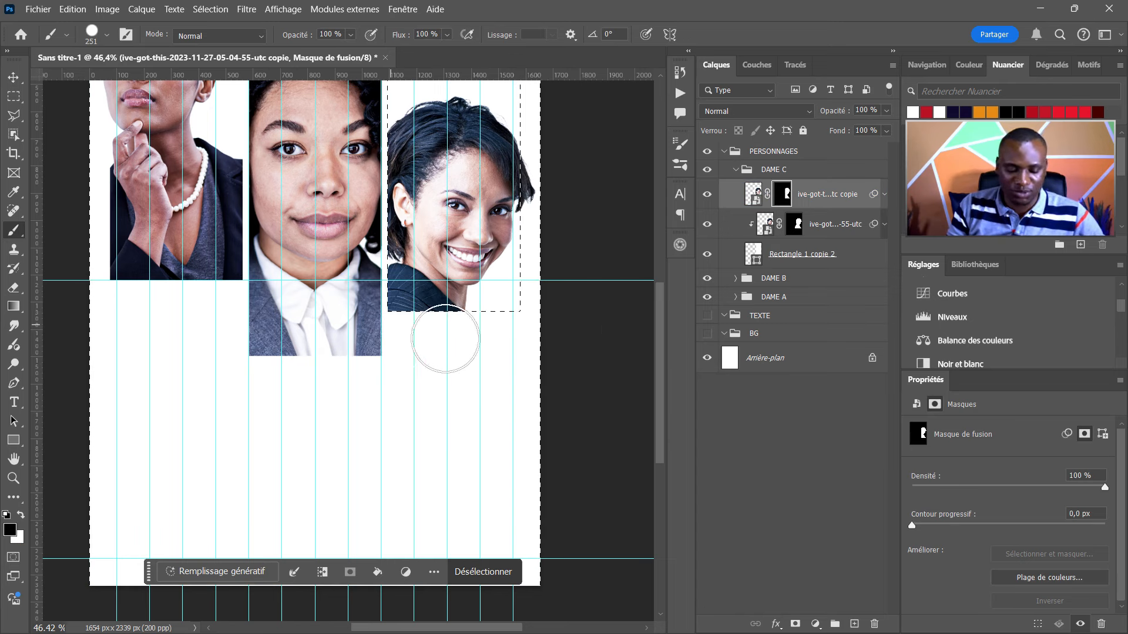
key("ctrl+d")
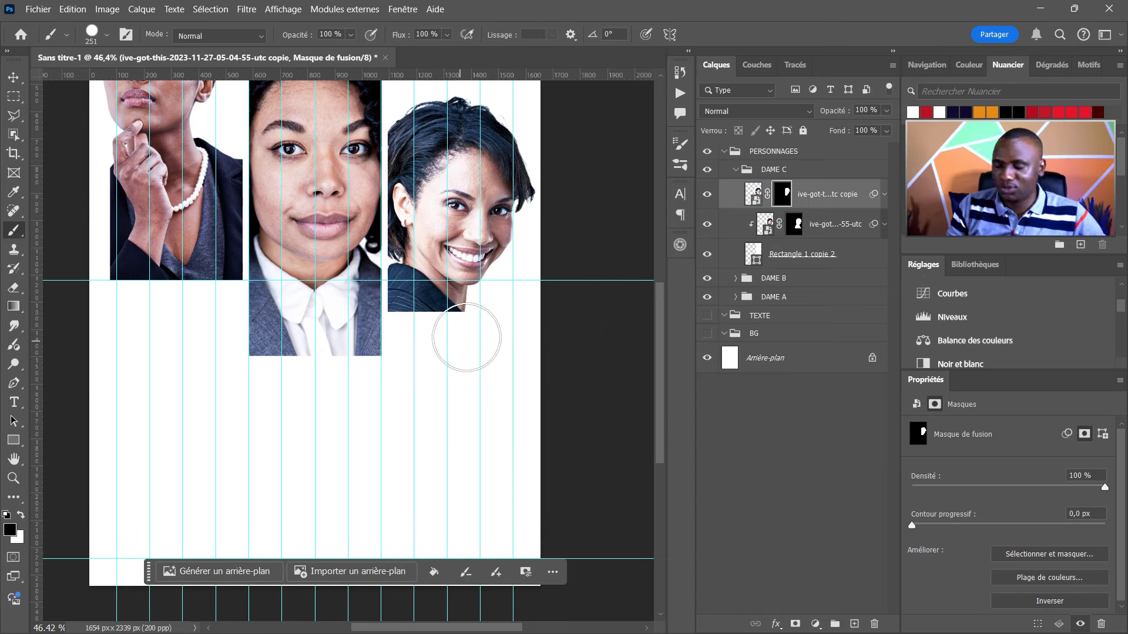
left_click(735, 170)
scroll(346, 195, "up", 3)
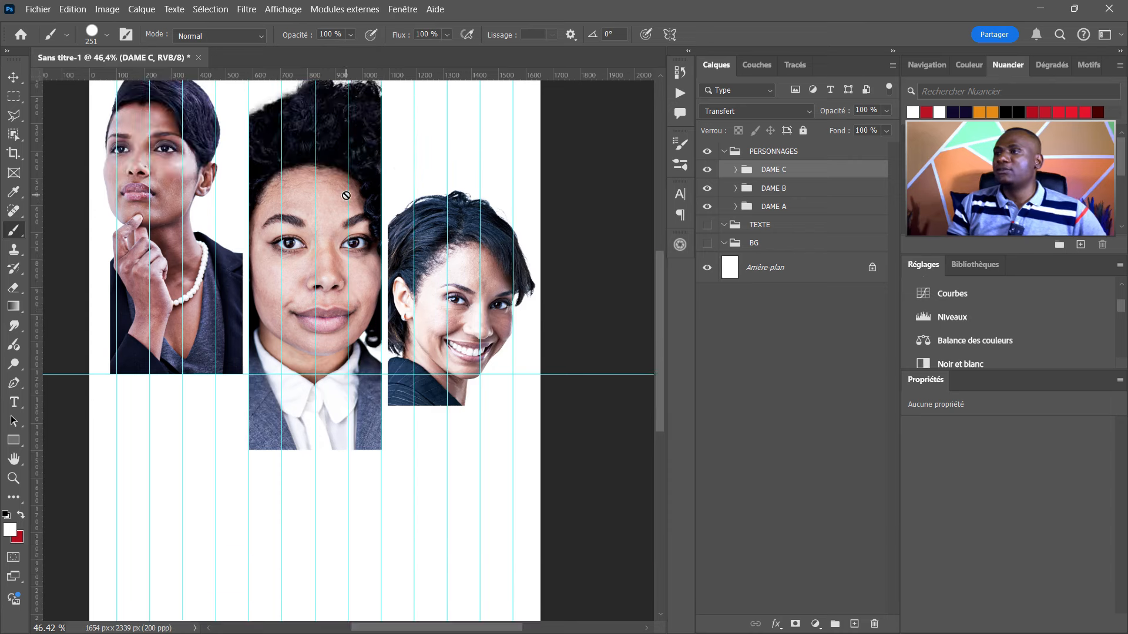
scroll(346, 195, "up", 2)
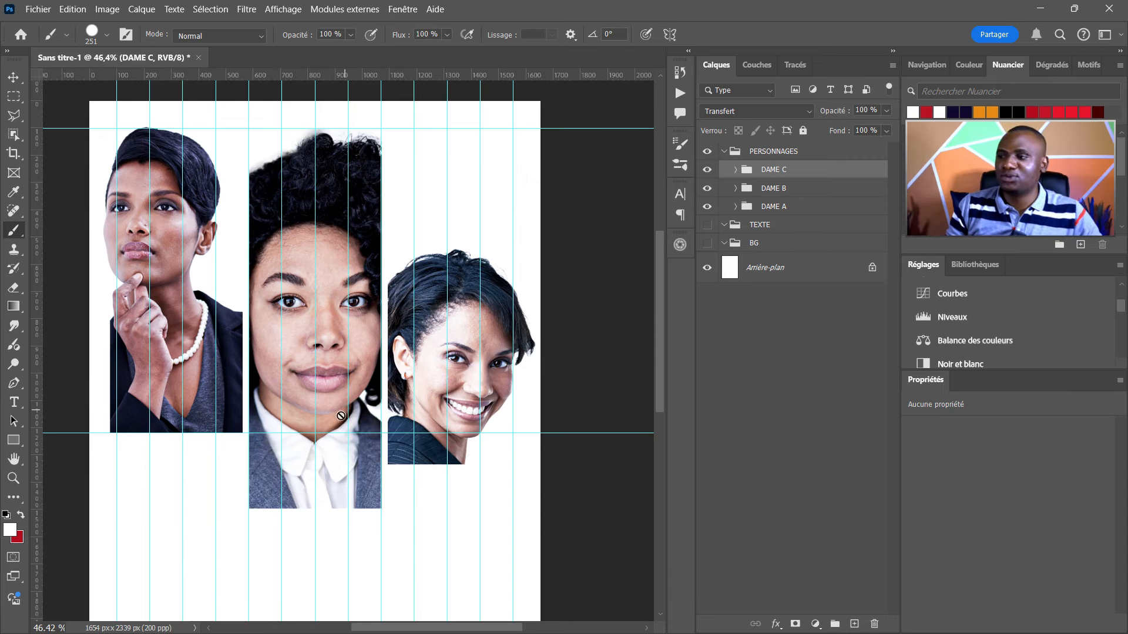
scroll(367, 413, "down", 1)
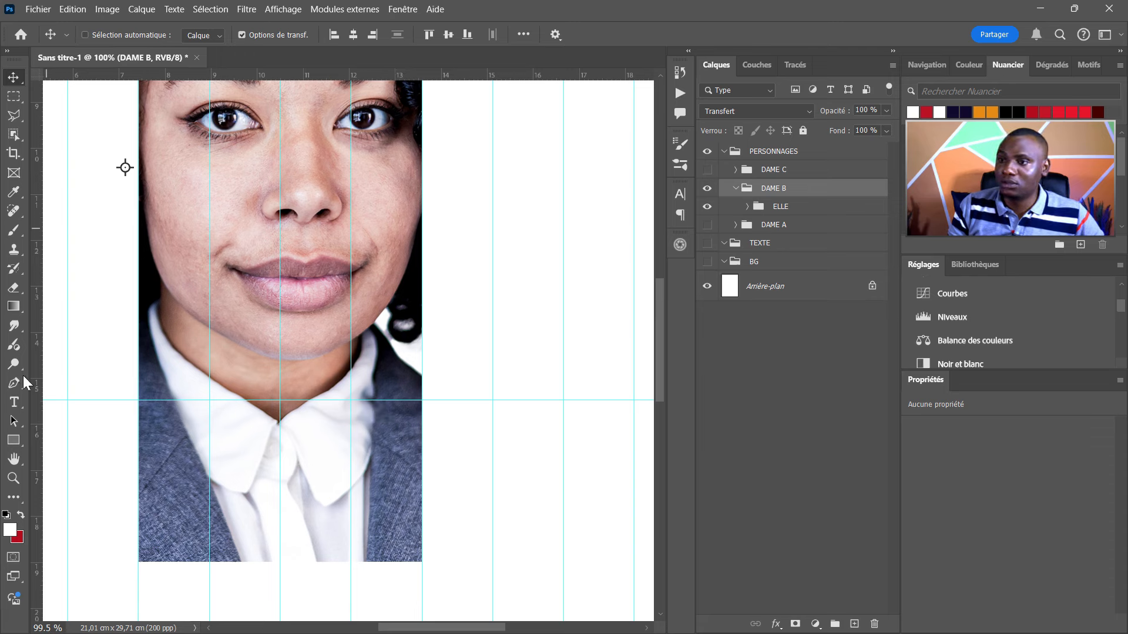
Draw a white rectangle about 486 × 393 px over the lower part of DAME B's portrait, spanning the column's width.
left_click(16, 438)
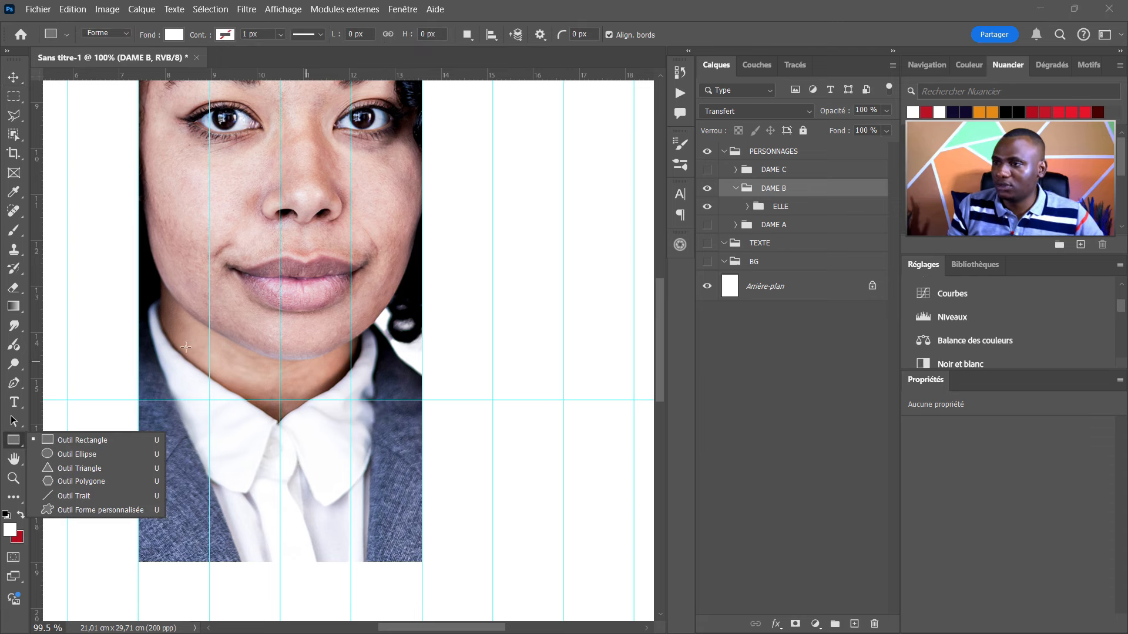
left_click_drag(138, 333, 422, 561)
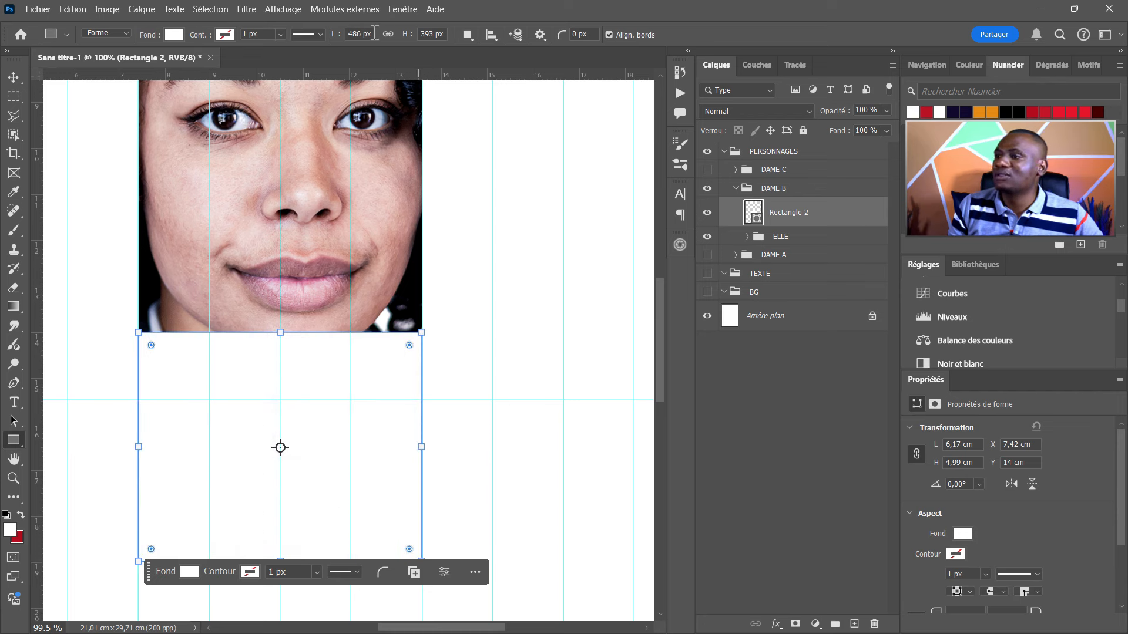
Create a white rectangle 162 × 393 px, a third of the wide rectangle's width, in DAME B and delete the wide Rectangle 2.
scroll(132, 361, "up", 6)
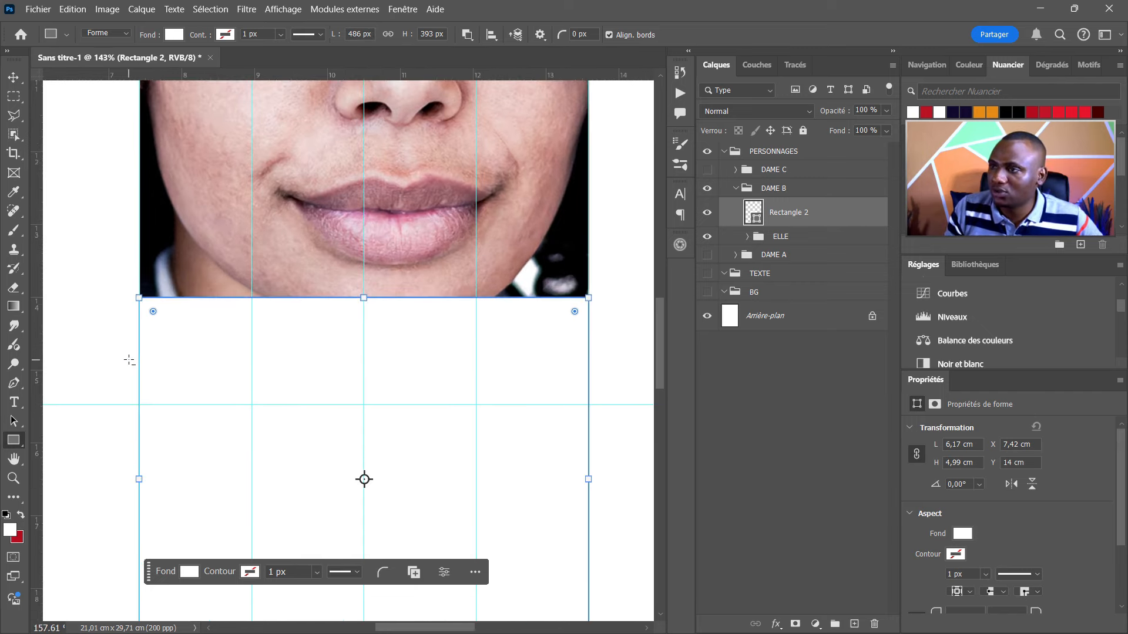
scroll(131, 361, "down", 5)
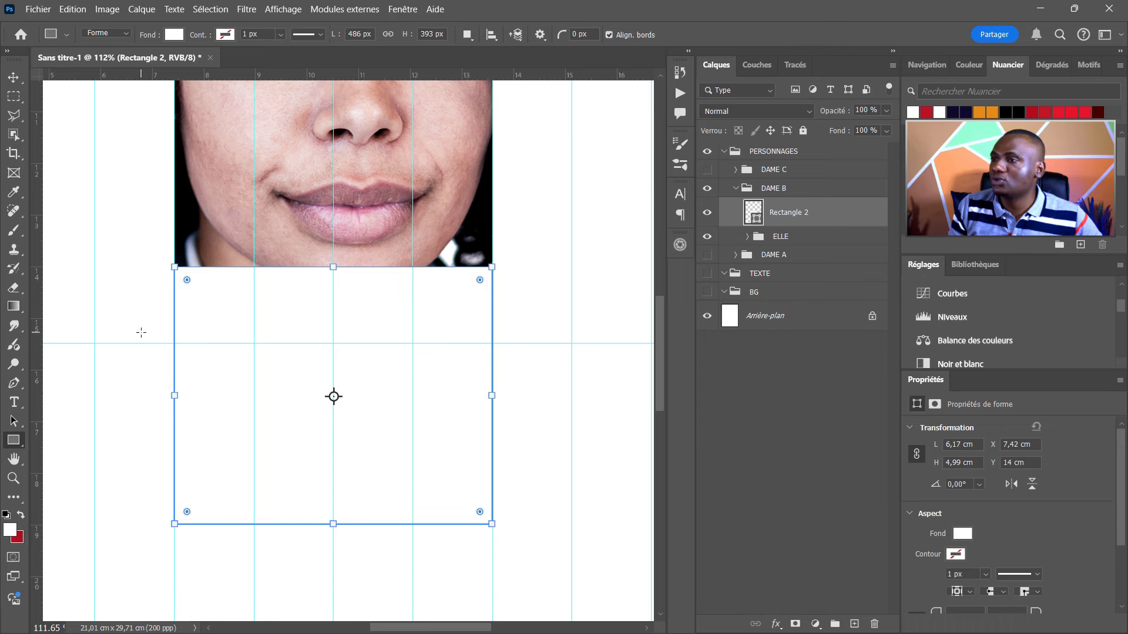
left_click(418, 295)
left_click(457, 186)
type("/3")
key("Tab")
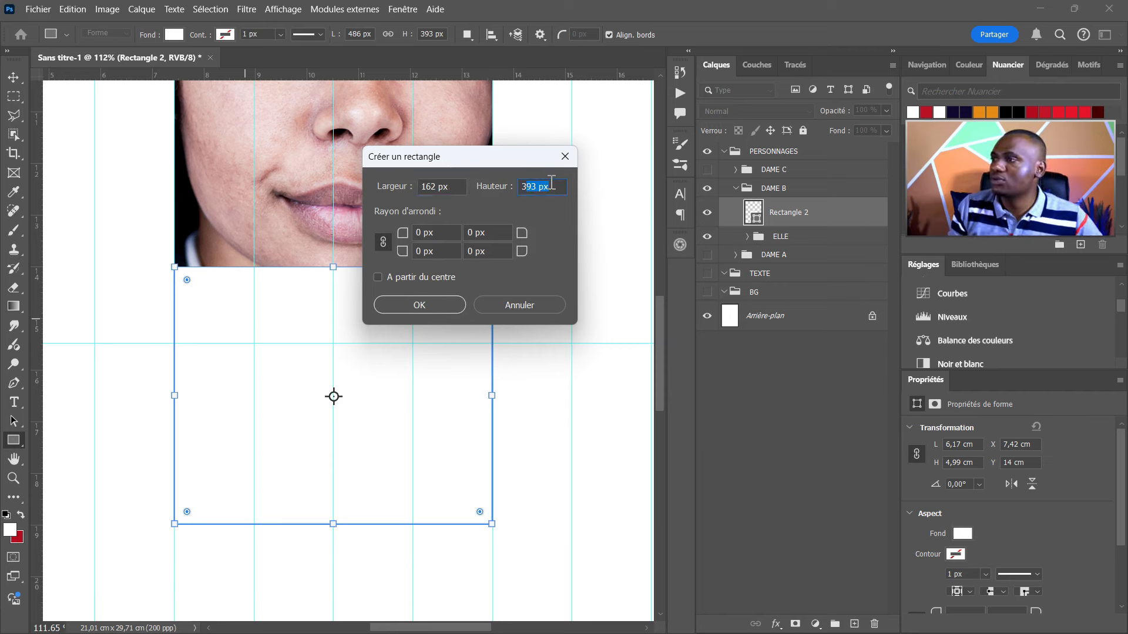
key("Return")
left_click(799, 242)
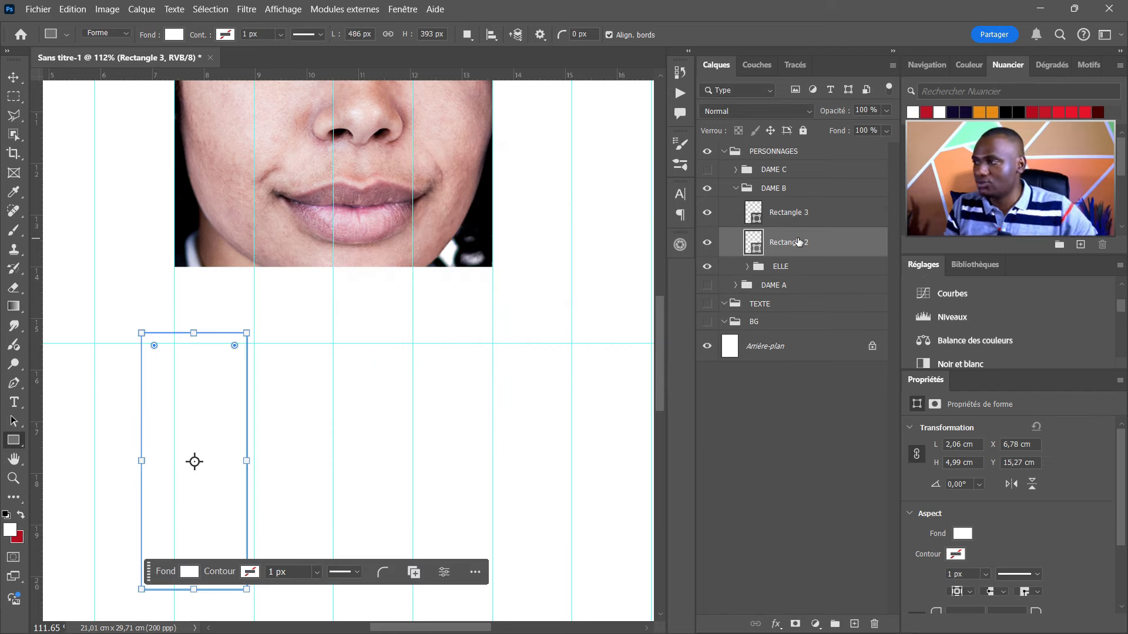
key("v")
key("Delete")
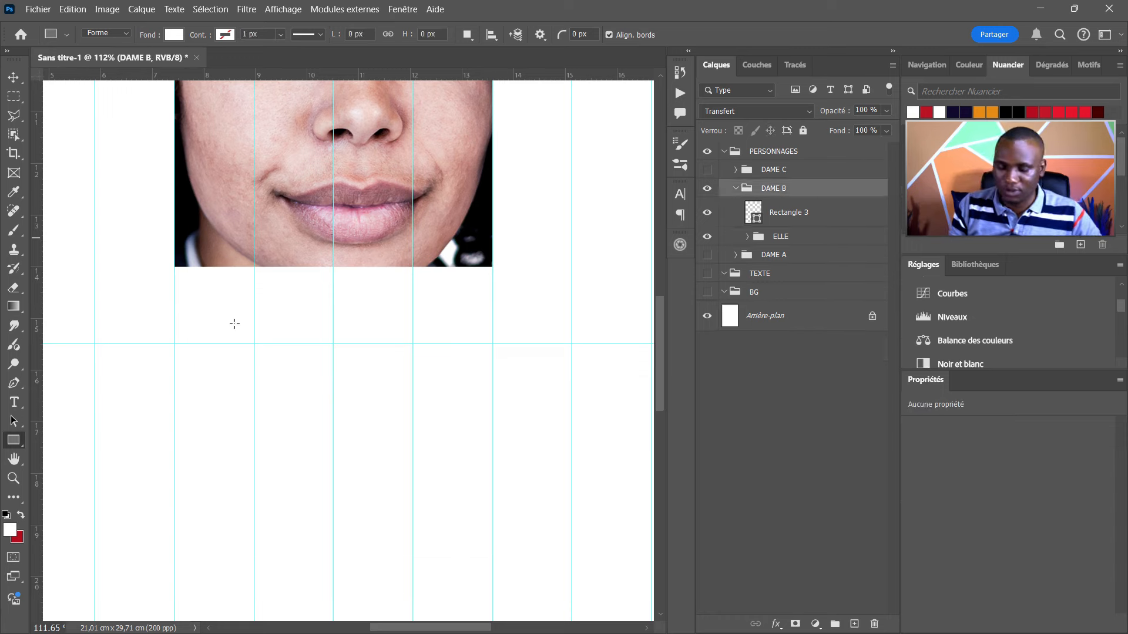
Align Rectangle 3 with the right edge of the column's lower area and narrow it from its left side to 1.98 cm wide.
scroll(383, 397, "up", 4)
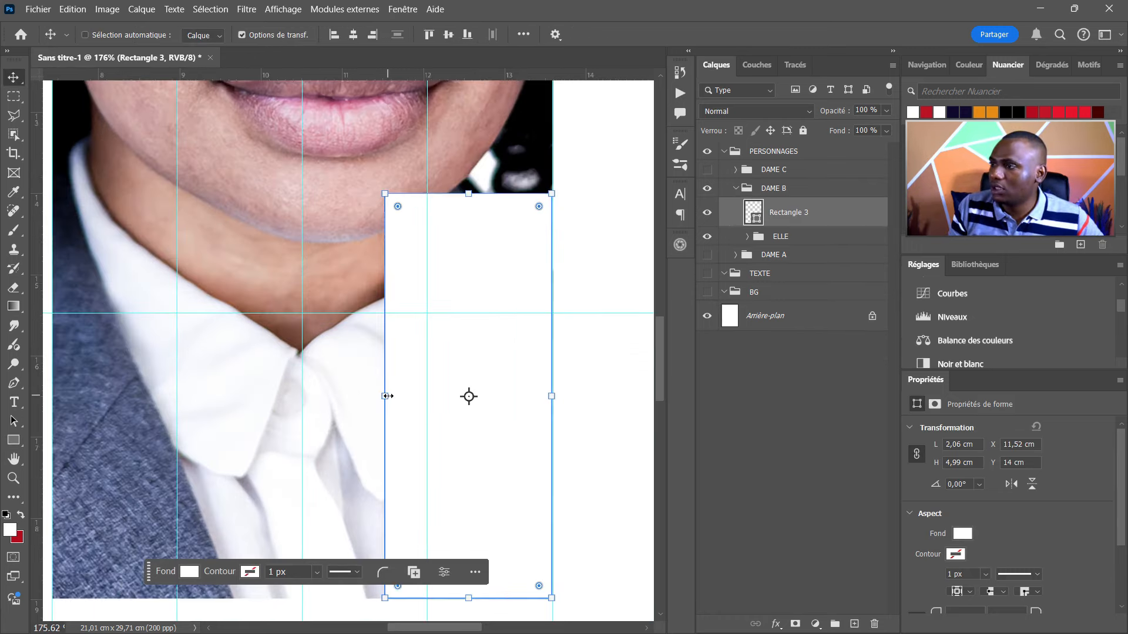
scroll(388, 397, "up", 4)
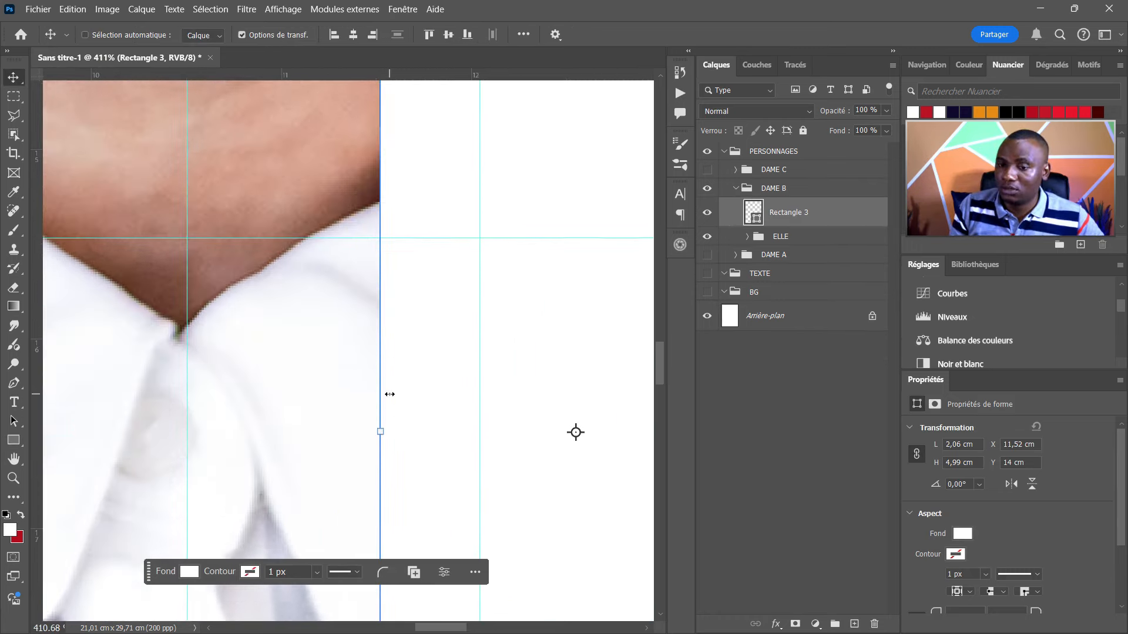
left_click_drag(381, 444, 391, 442)
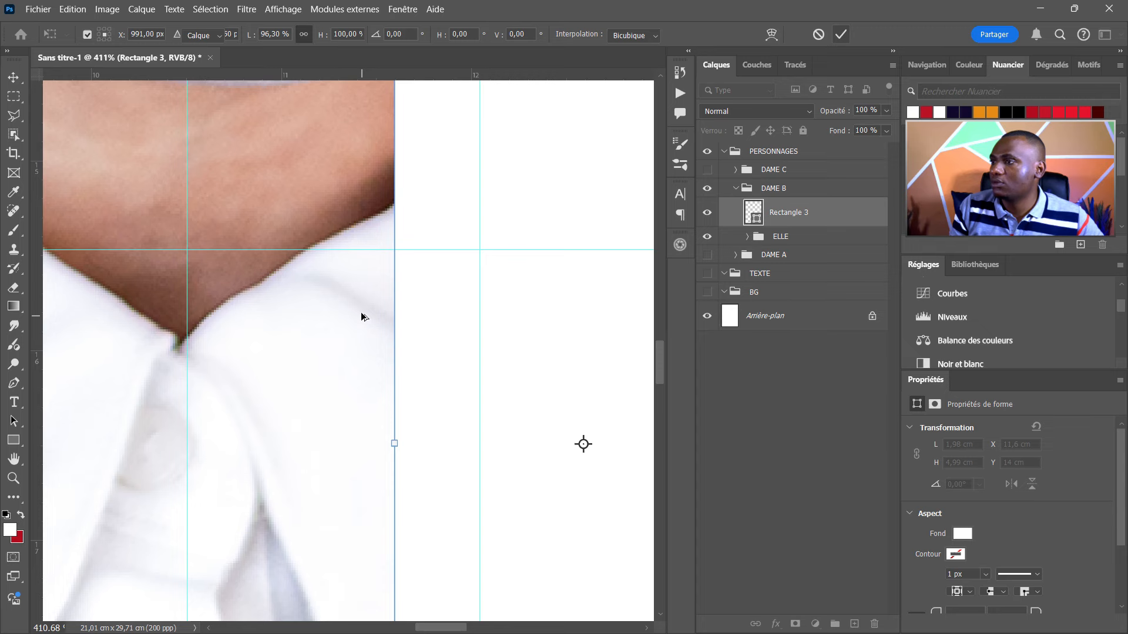
key("Return")
Duplicate Rectangle 3 twice across the column's width and distribute the three rectangles with equal horizontal gaps.
scroll(412, 255, "down", 6)
left_click_drag(532, 259, 411, 260)
key("ctrl+alt+shift+t")
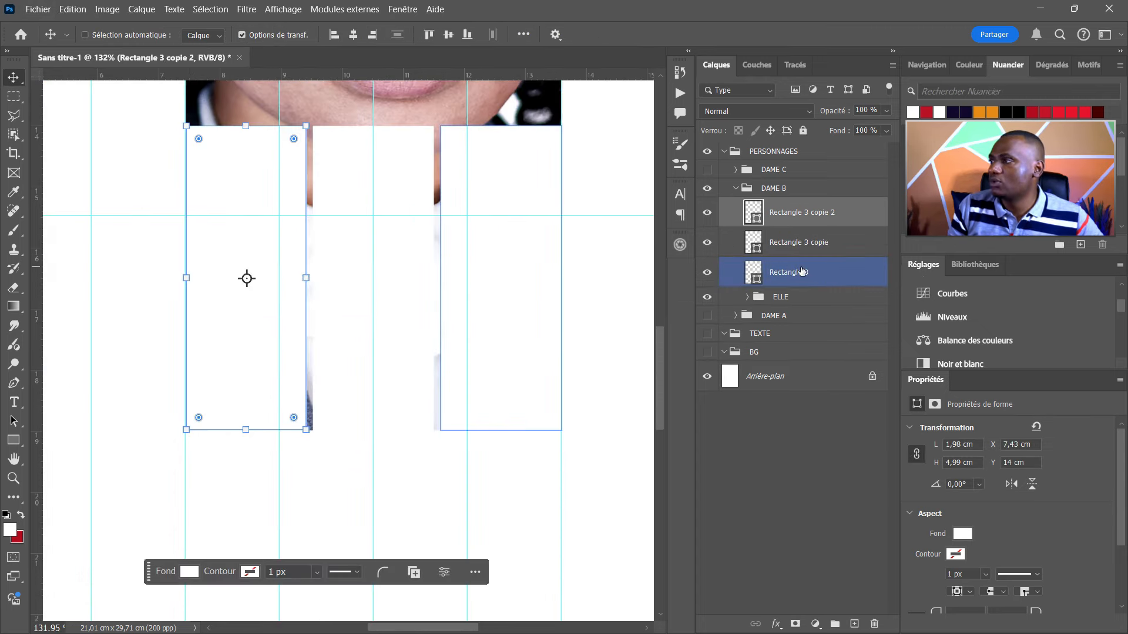
left_click(802, 272, "shift")
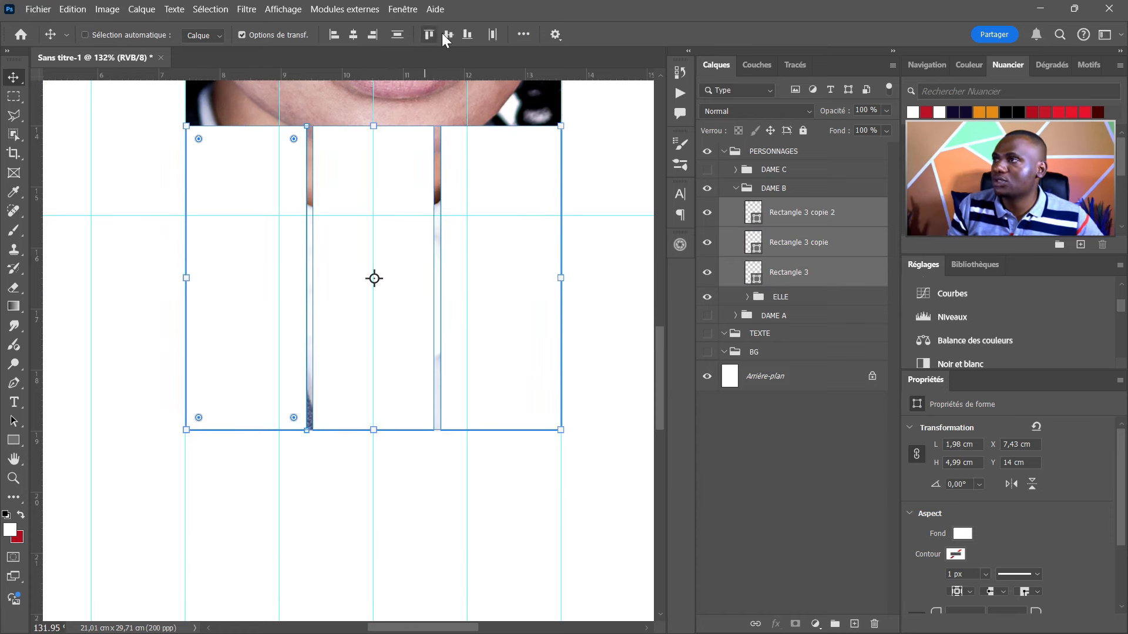
left_click(493, 34)
scroll(465, 252, "down", 2)
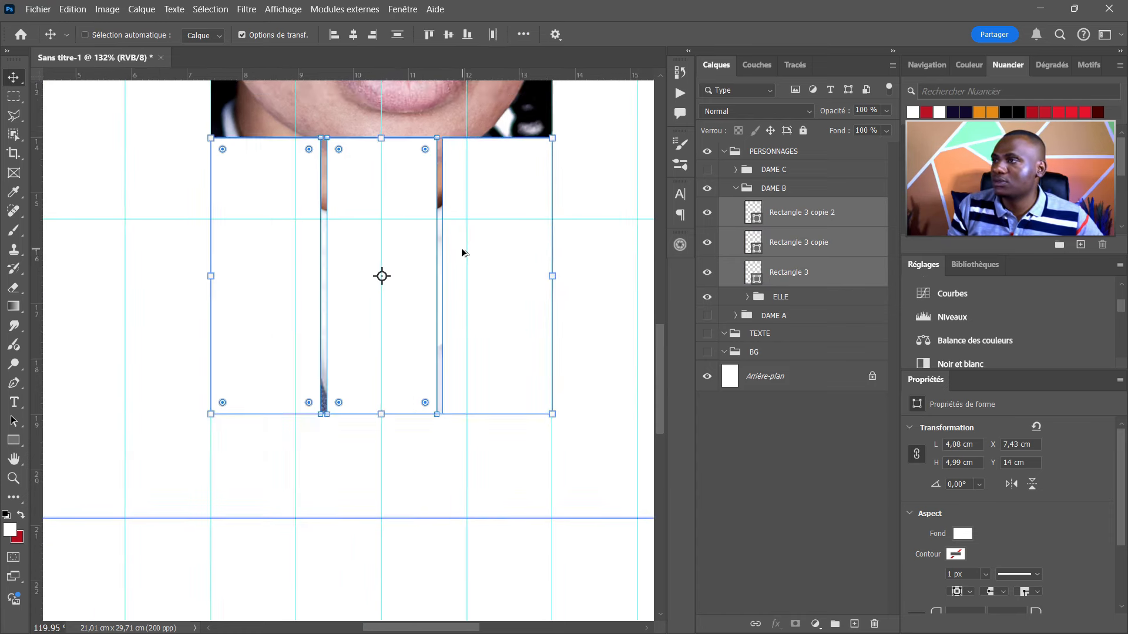
scroll(462, 252, "down", 1)
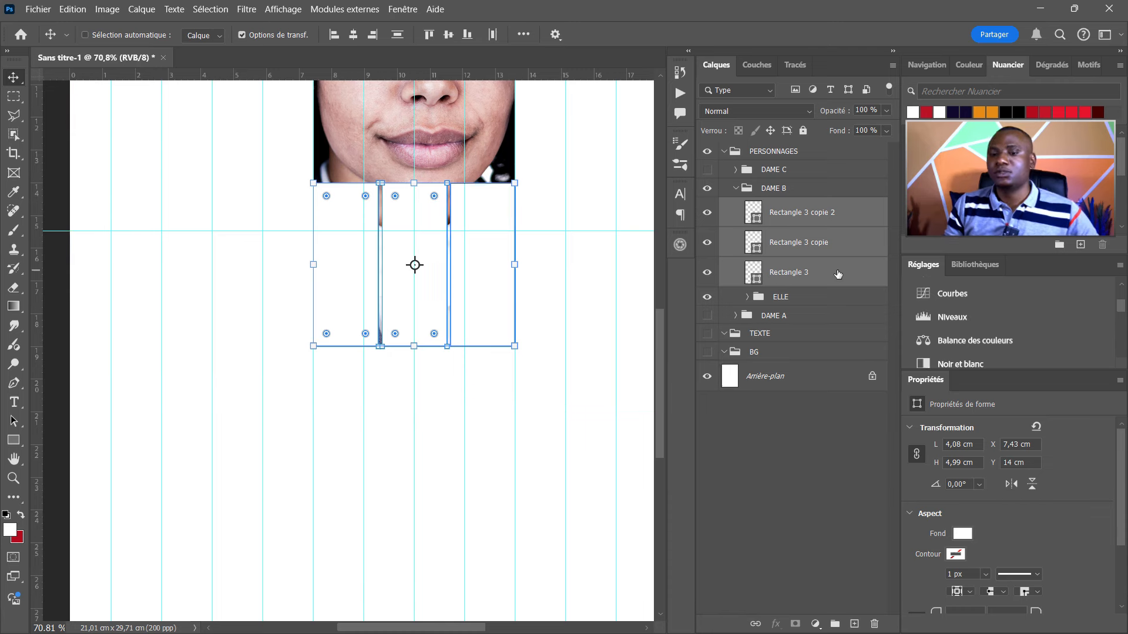
Put Rectangle 3, the column's right-hand rectangle, into its own group named Business.
left_click(837, 273)
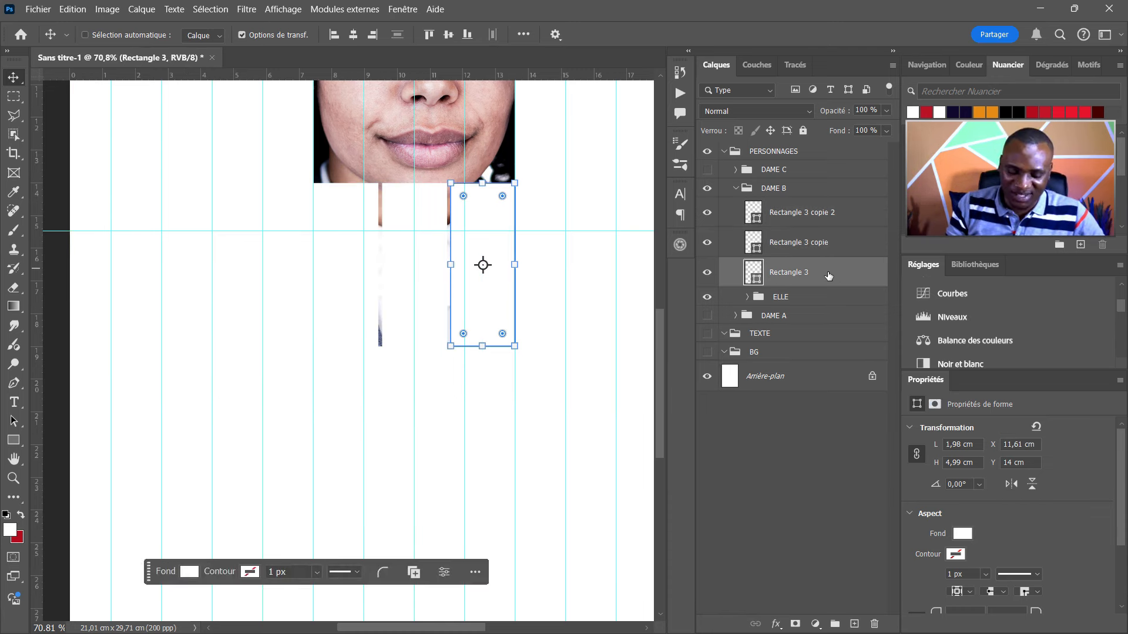
key("ctrl+g")
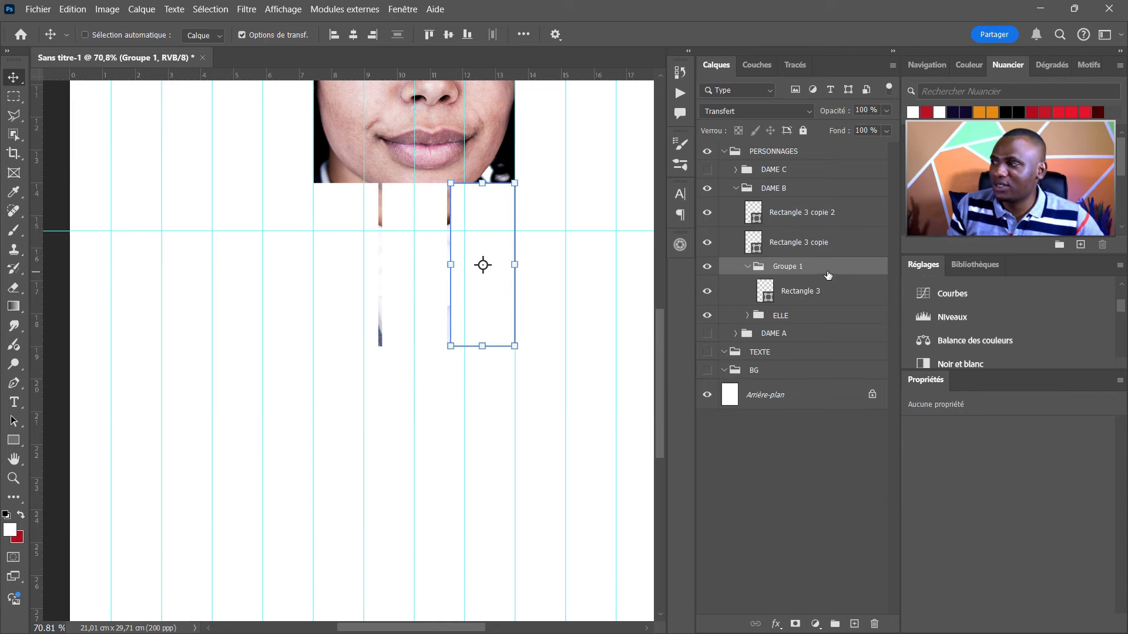
double_click(787, 267)
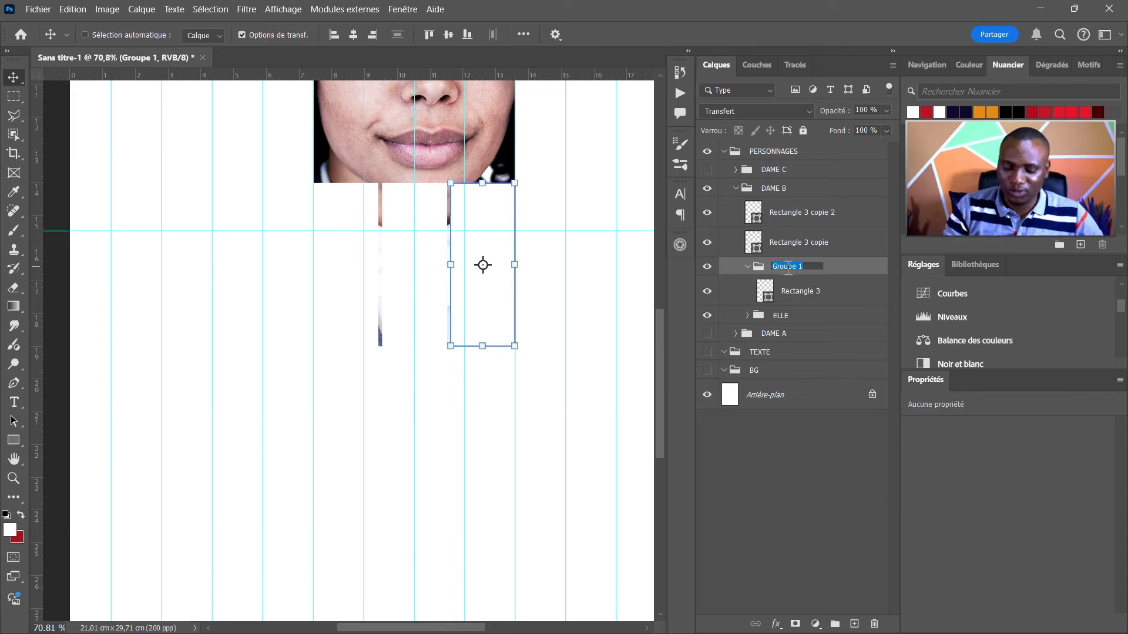
type("Business")
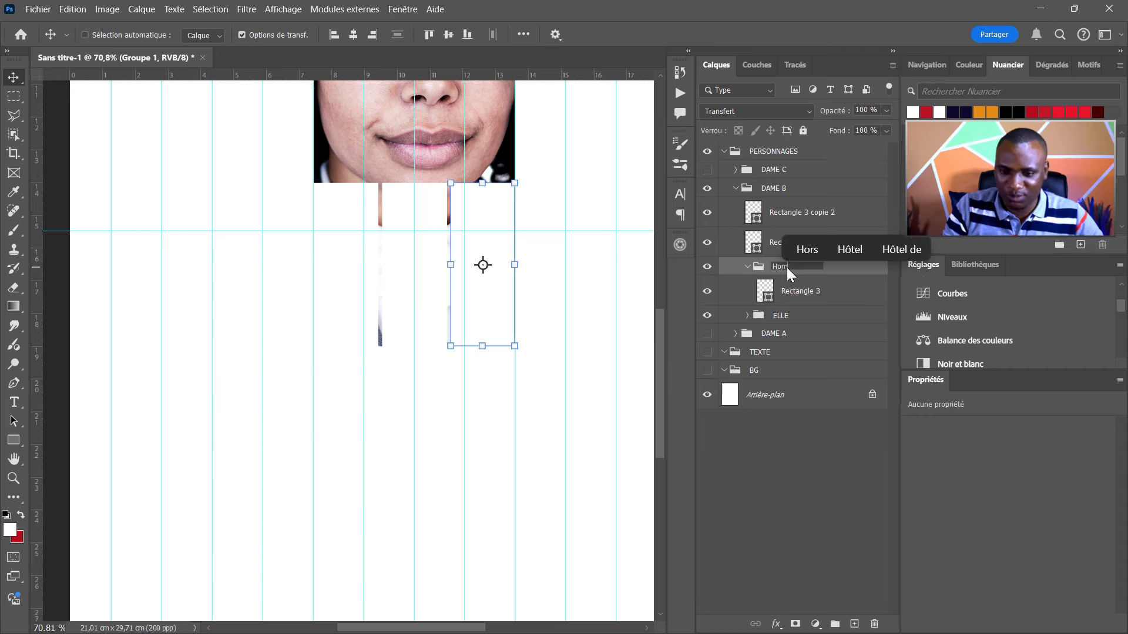
key("Return")
Put the middle rectangle into a group named Astro and the left-hand rectangle into a group named Chantier.
left_click(810, 240)
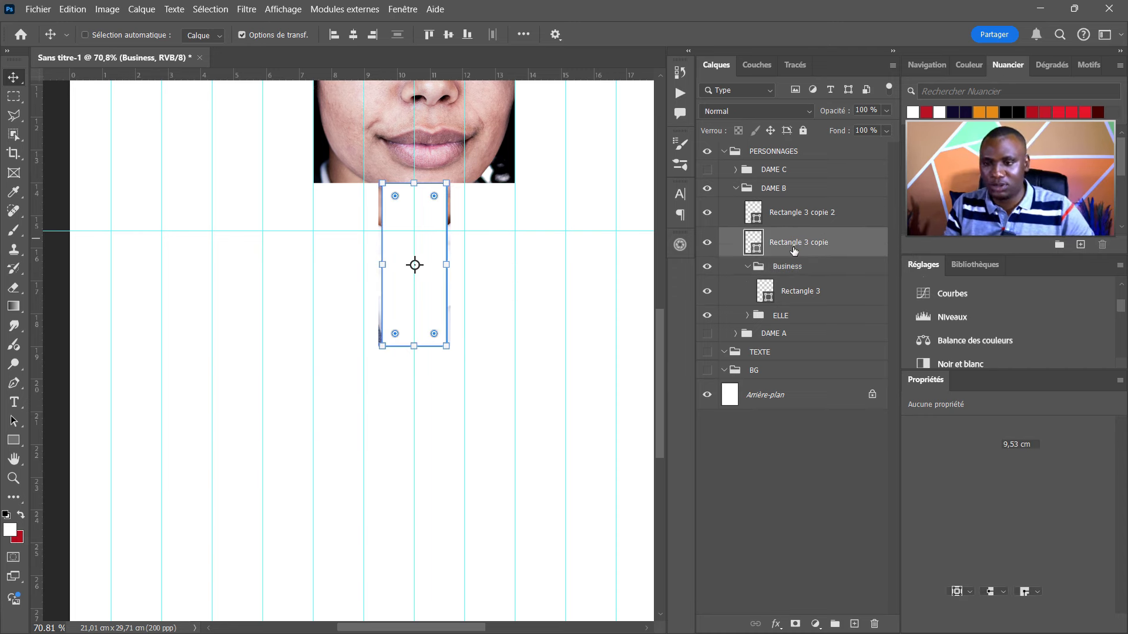
key("ctrl+g")
double_click(787, 238)
type("Astro")
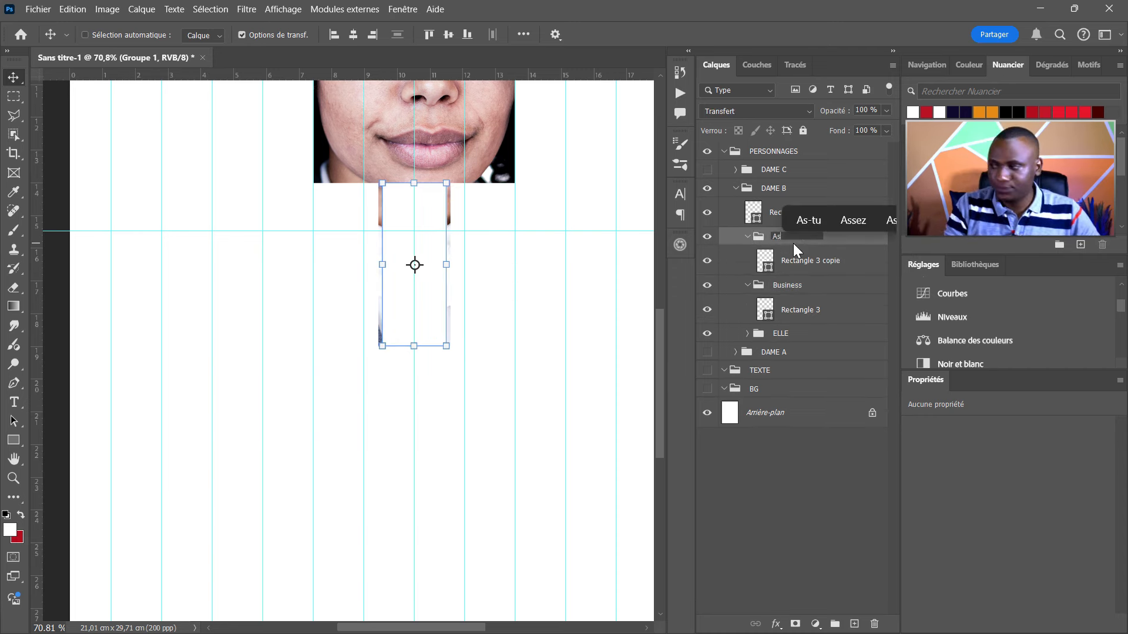
left_click(802, 215)
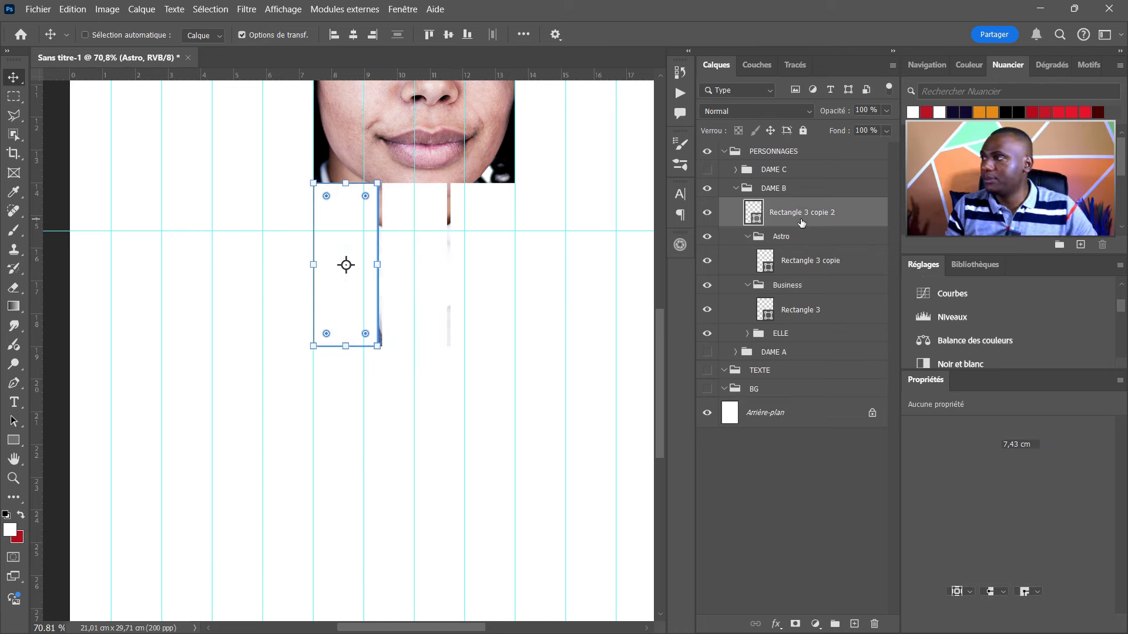
key("ctrl+g")
double_click(787, 206)
type("Chantier")
Place the leading-his-team-to-success photo above Rectangle 3 in Business, scale it to 12.63% over the rectangle and clip it to that shape.
left_click(863, 327)
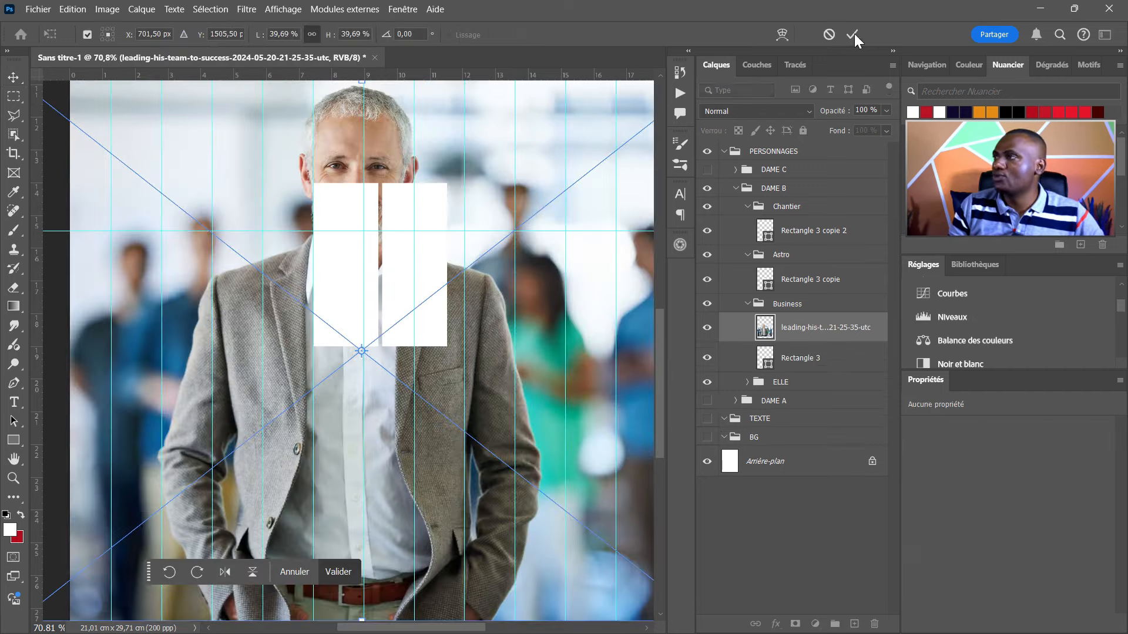
left_click(850, 35)
scroll(435, 164, "down", 2)
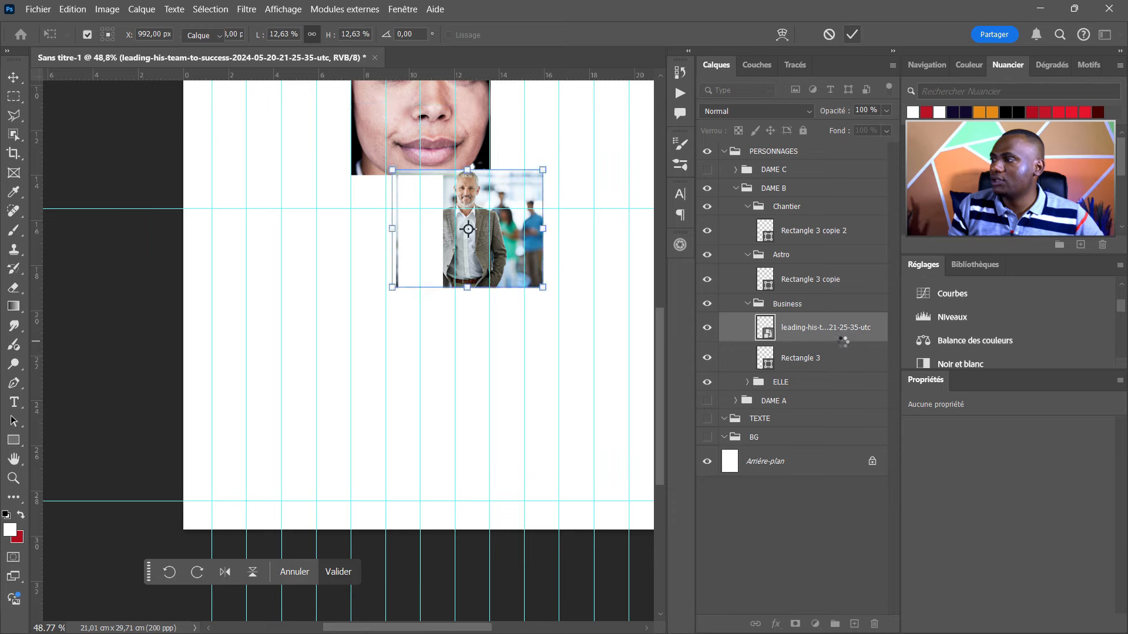
left_click(850, 338, "alt")
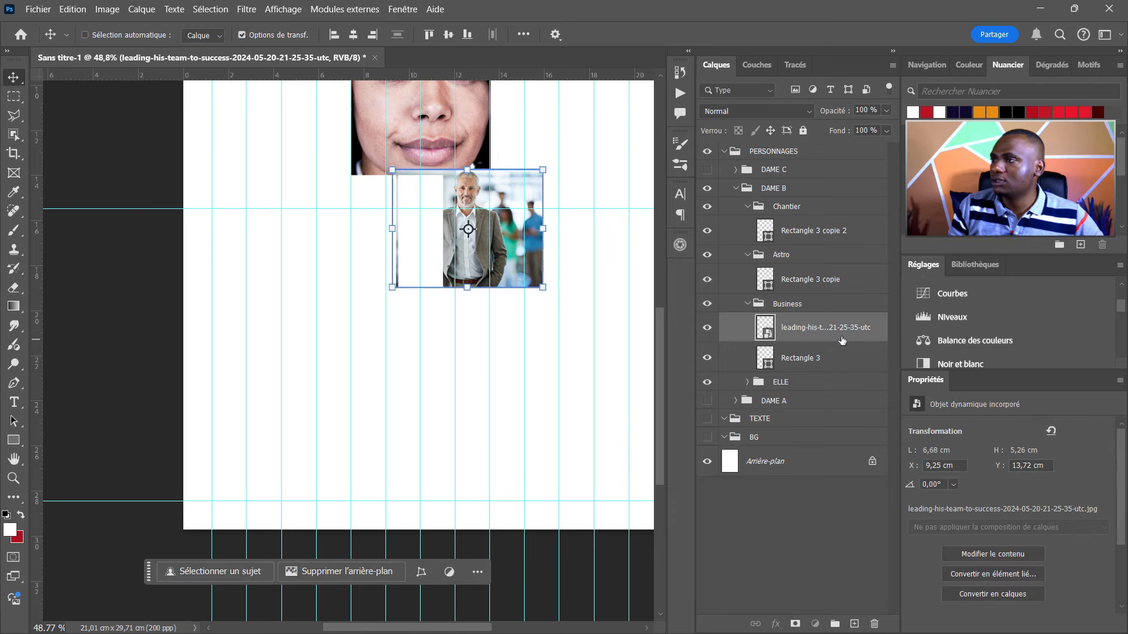
Shrink the clipped businessman photo to about 5.69 × 4.47 cm, keeping its base in place, and remove its background.
scroll(500, 172, "up", 3)
left_click_drag(438, 179, 438, 209)
key("Return")
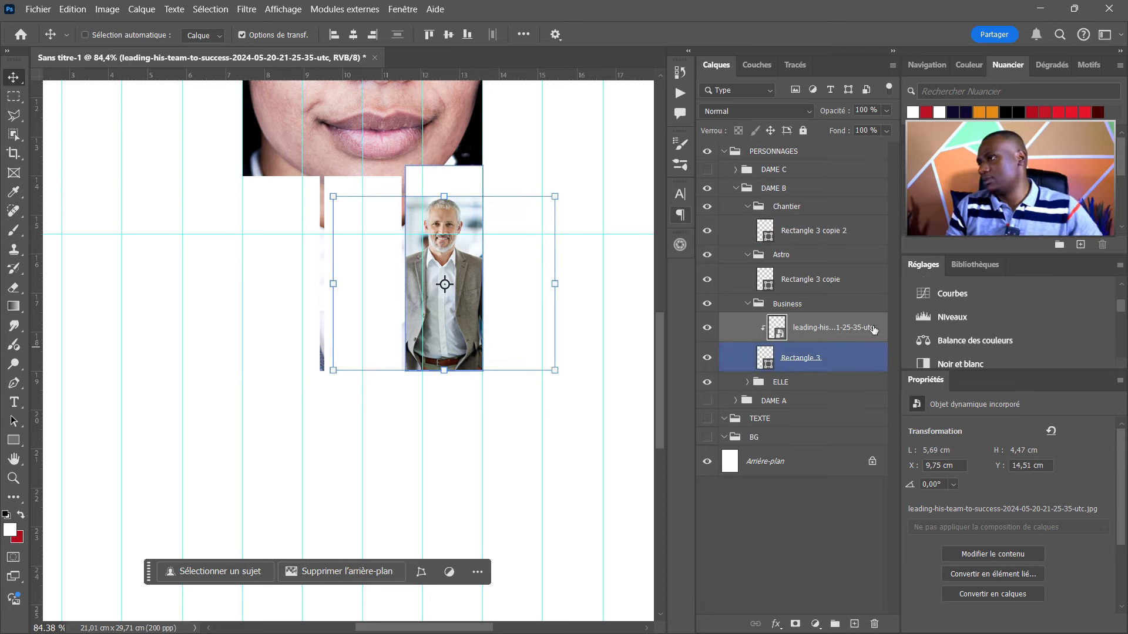
left_click(391, 578)
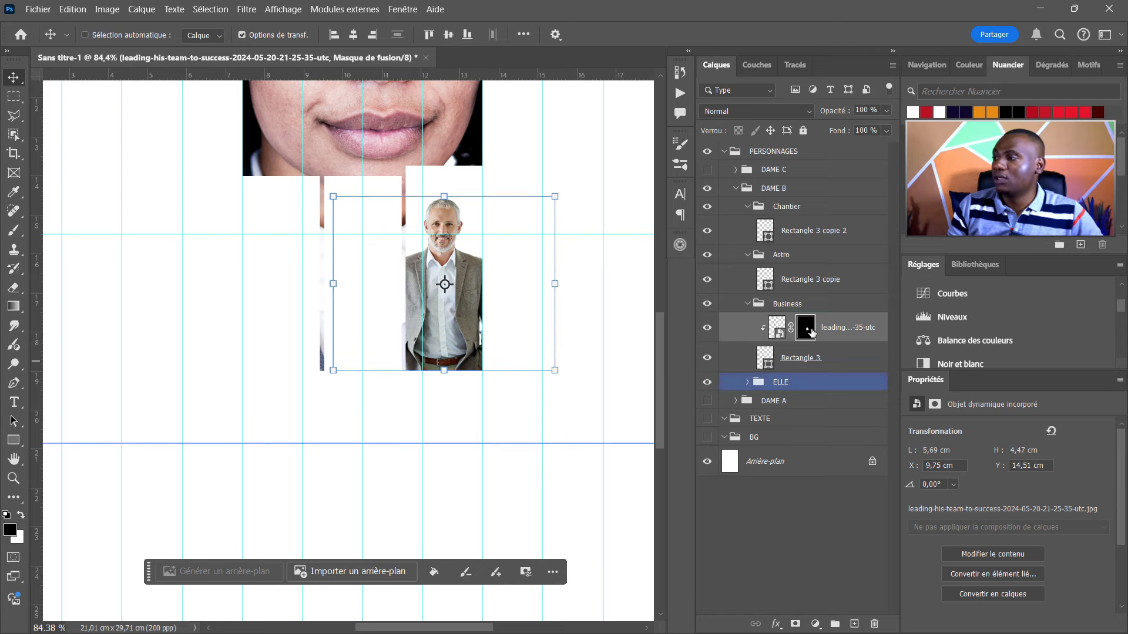
Unclip the businessman, hide Rectangle 3 and use its inverted outline to paint his mask black where his sides extend beyond it.
left_click(802, 356)
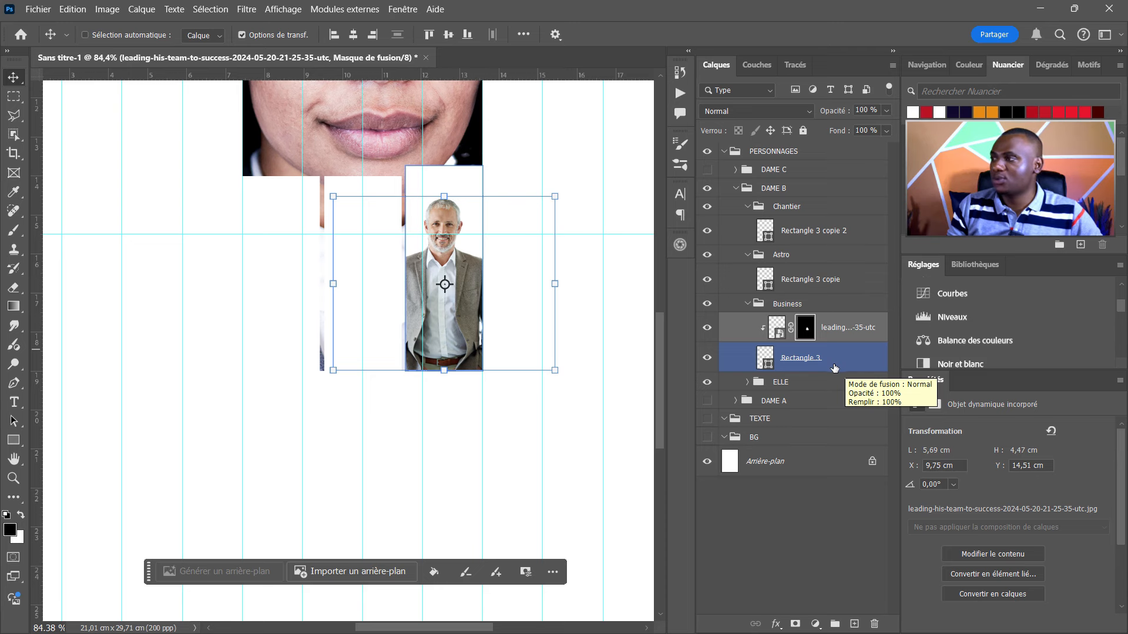
left_click(842, 327)
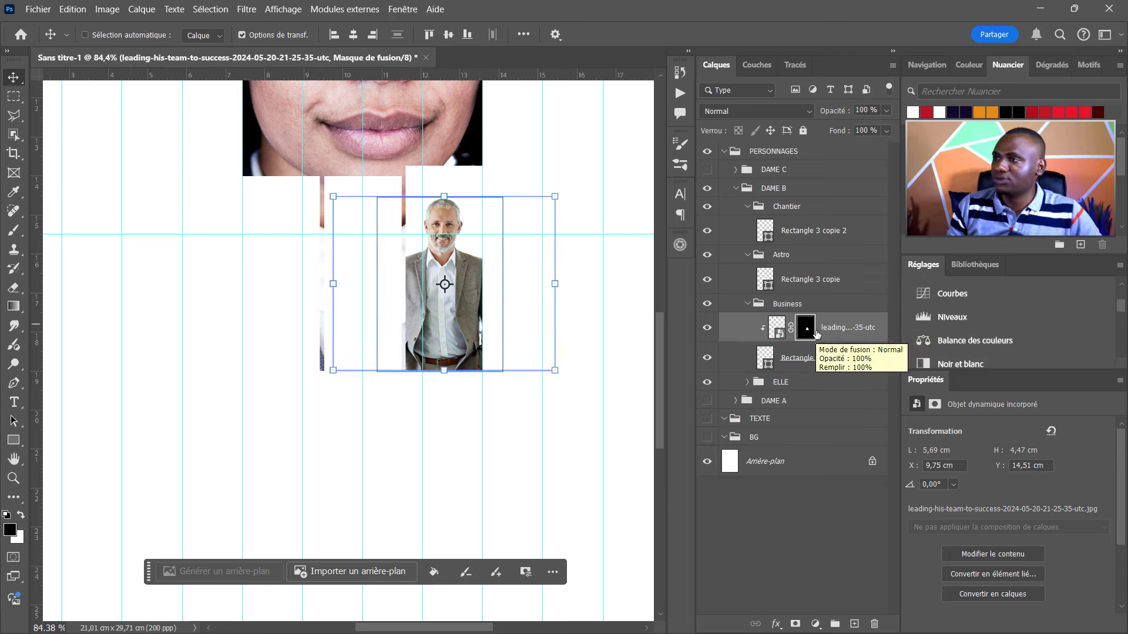
left_click(816, 334, "ctrl")
key("b")
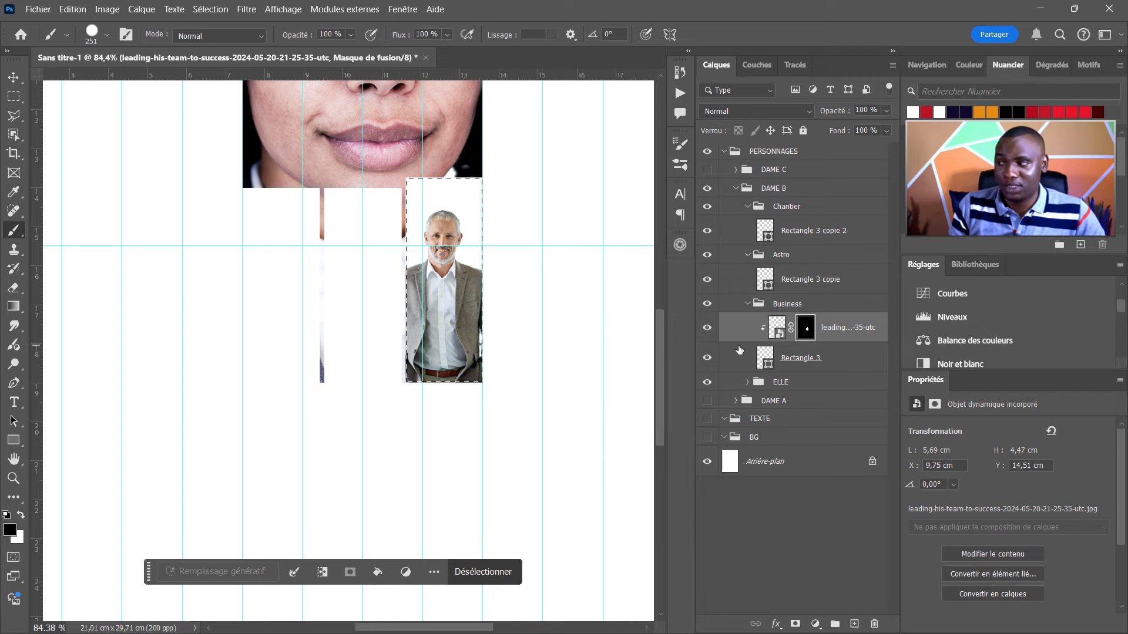
left_click(820, 343, "alt")
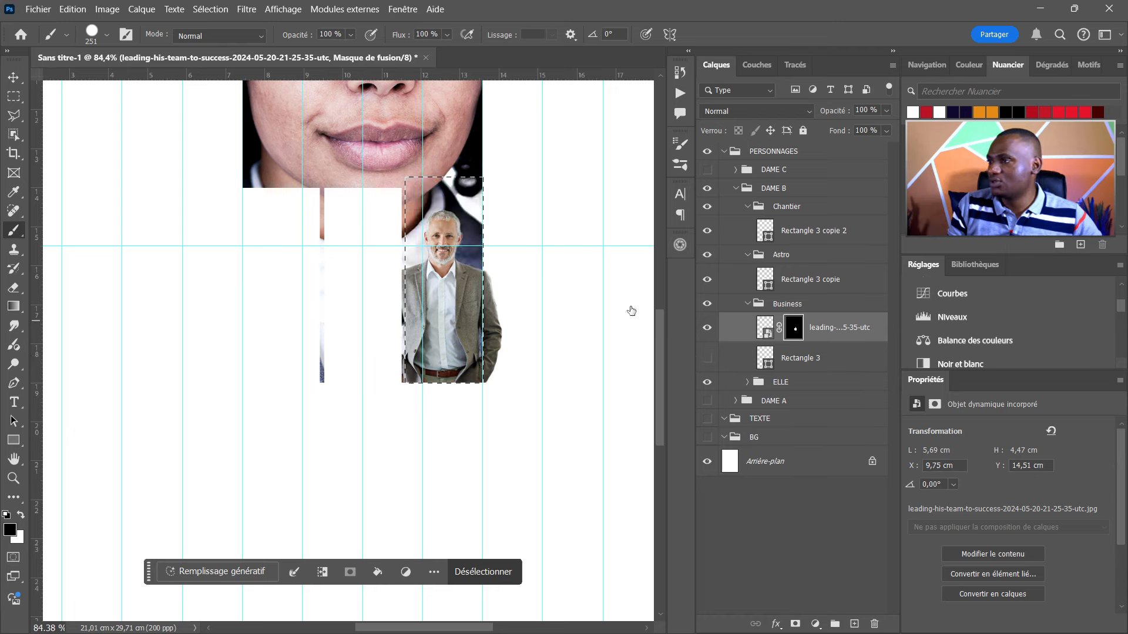
mouse_move(548, 273)
left_mouse_down()
mouse_move(556, 400)
mouse_move(499, 359)
mouse_move(410, 418)
mouse_move(358, 288)
left_mouse_up()
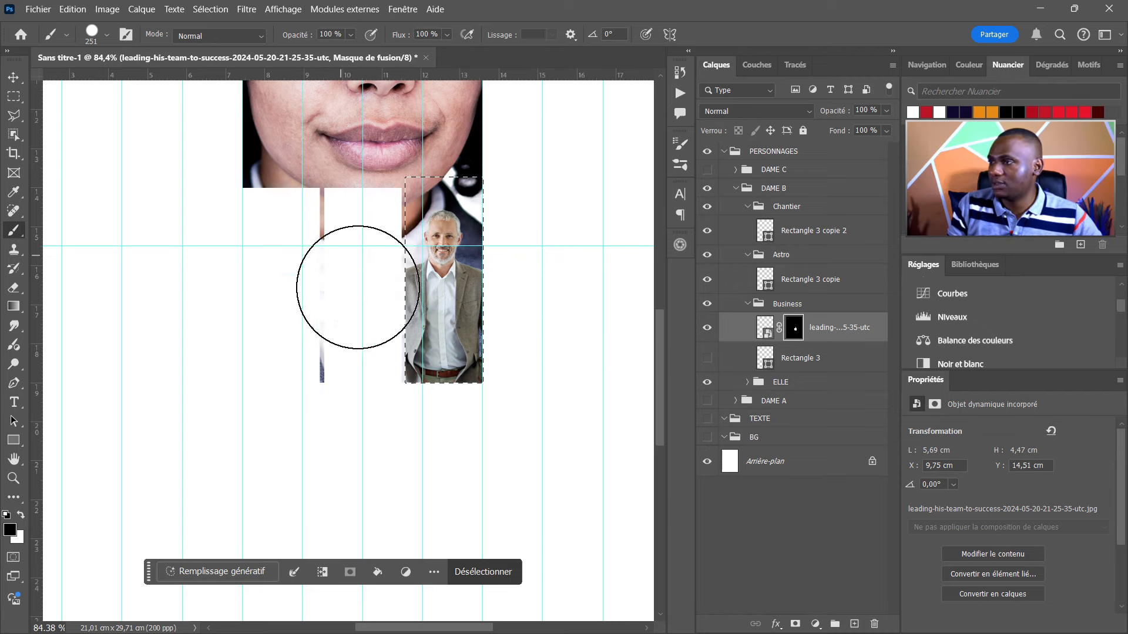
key("ctrl+d")
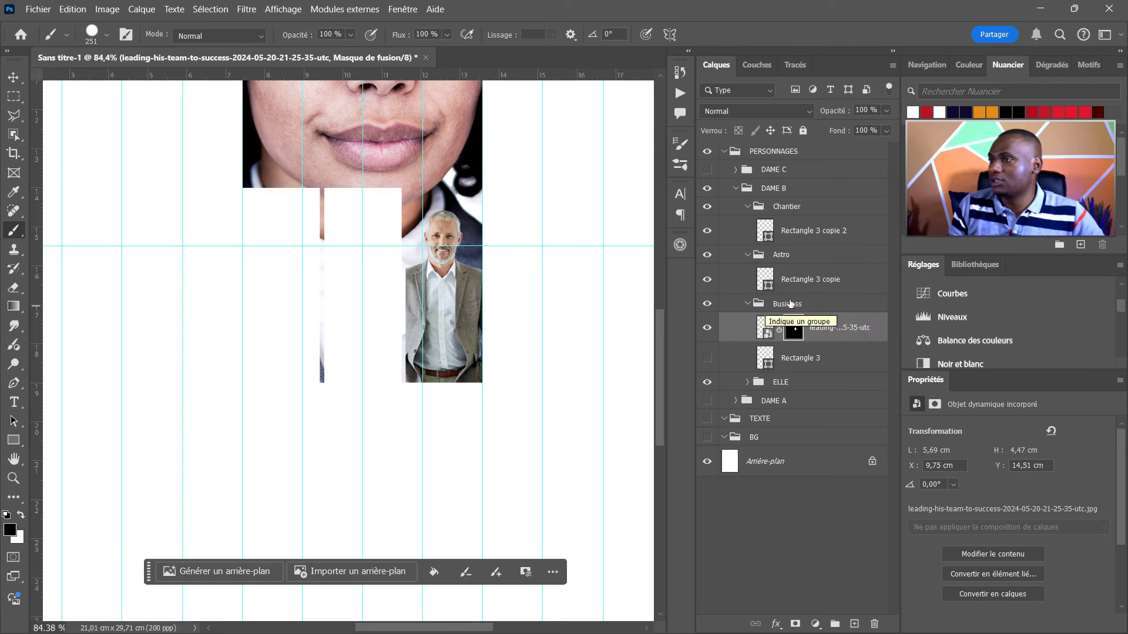
Place the astronaut-playing-guitar photo above Rectangle 3 copie in Astro, scale it to about 6.87 × 6.72 cm and clip it to the rectangle.
left_click(815, 303)
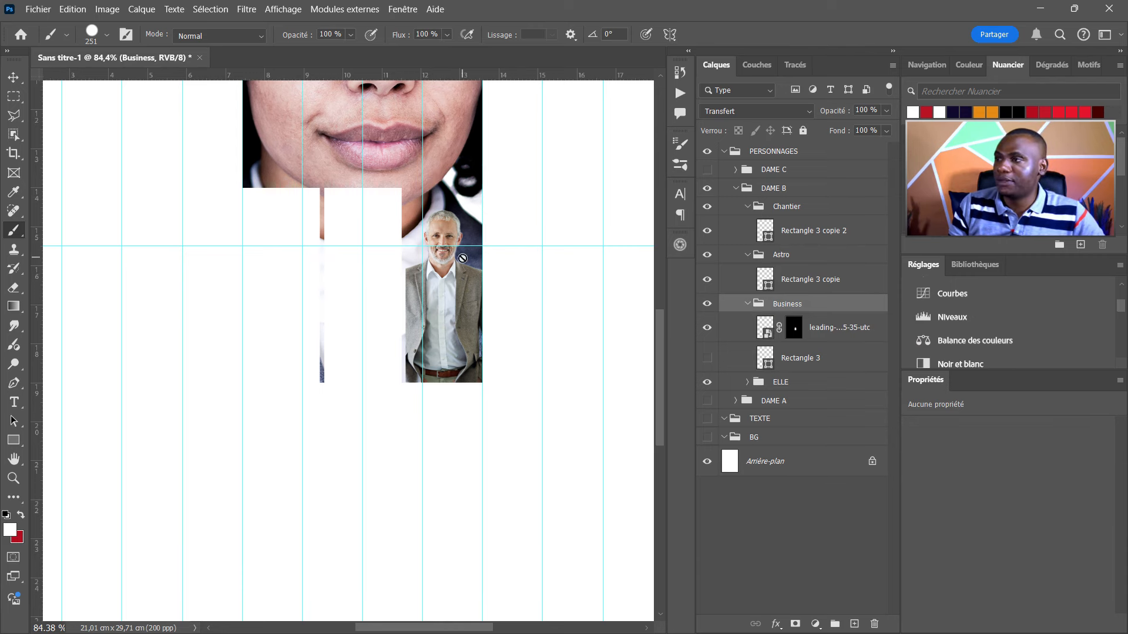
left_click(800, 282)
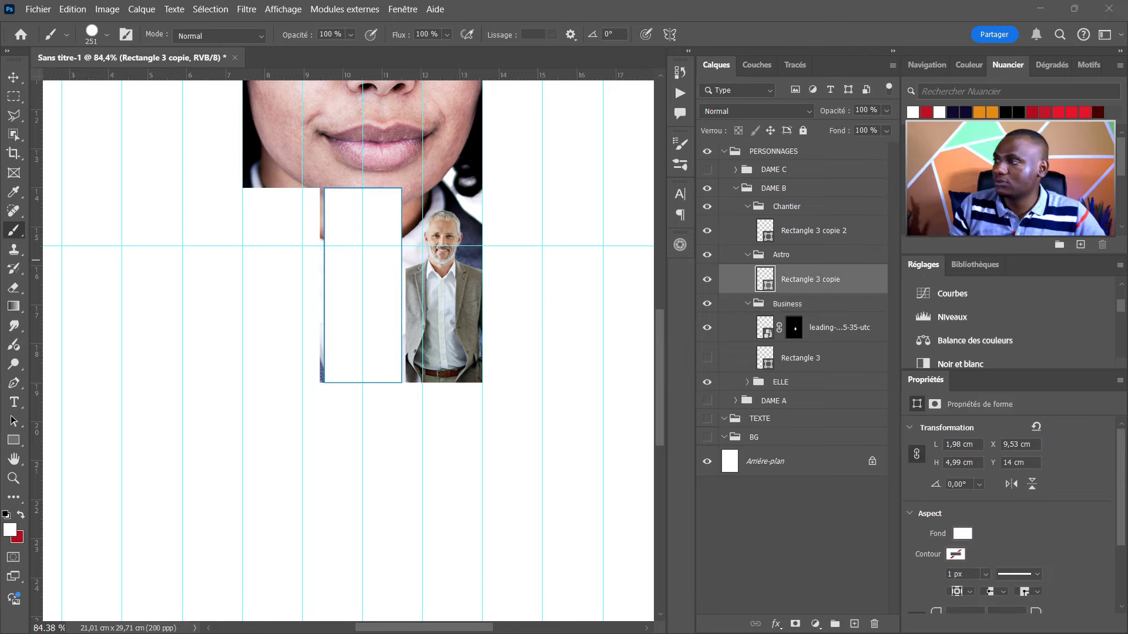
left_click_drag(286, 297, 345, 290)
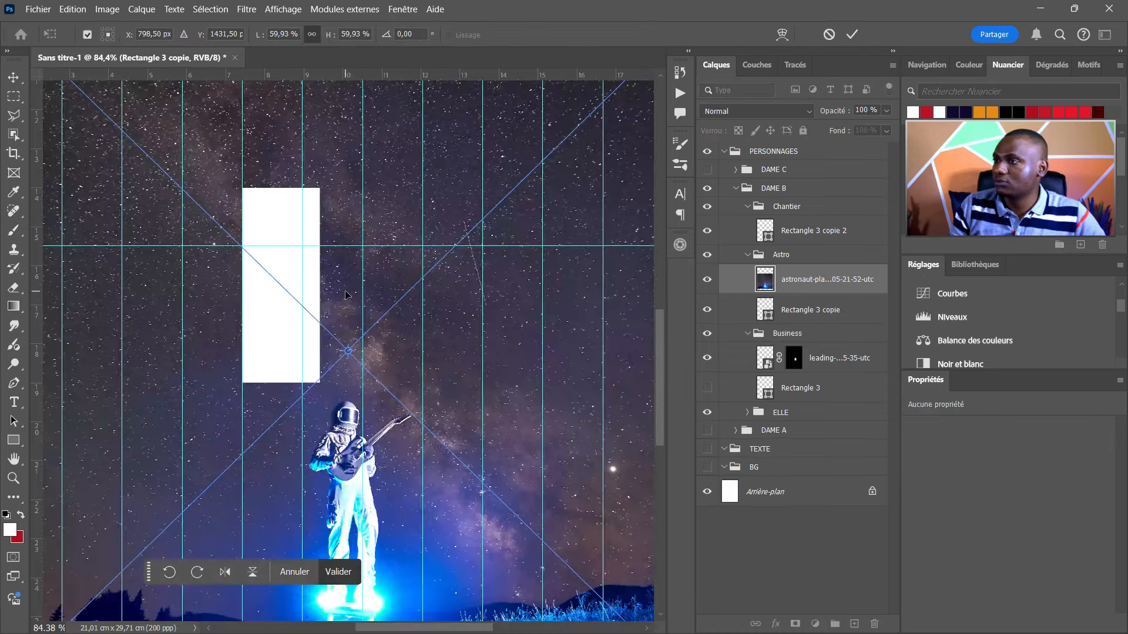
scroll(351, 292, "down", 4)
mouse_move(542, 319)
left_mouse_down()
mouse_move(413, 322)
mouse_move(385, 261)
left_mouse_up()
key("Return")
left_click(14, 77)
left_click(818, 289, "alt")
scroll(380, 286, "up", 3)
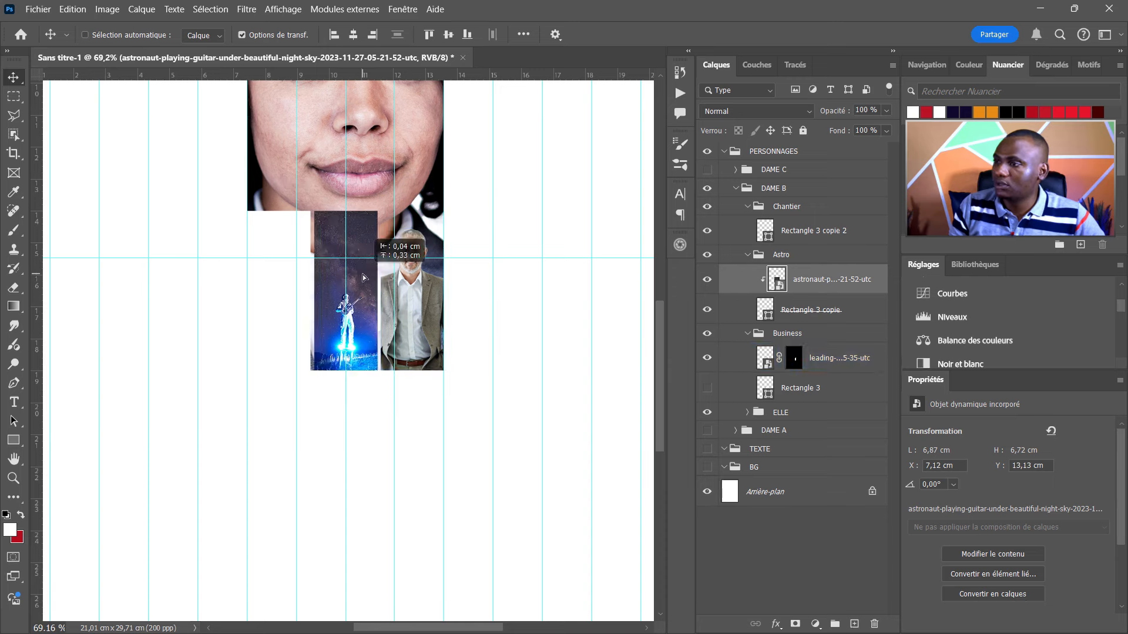
Stretch Rectangle 3 copie upward to a height of about 6.26 cm, keeping its base in place.
key("alt+bracketleft")
key("ctrl+t")
left_click_drag(346, 210, 345, 182)
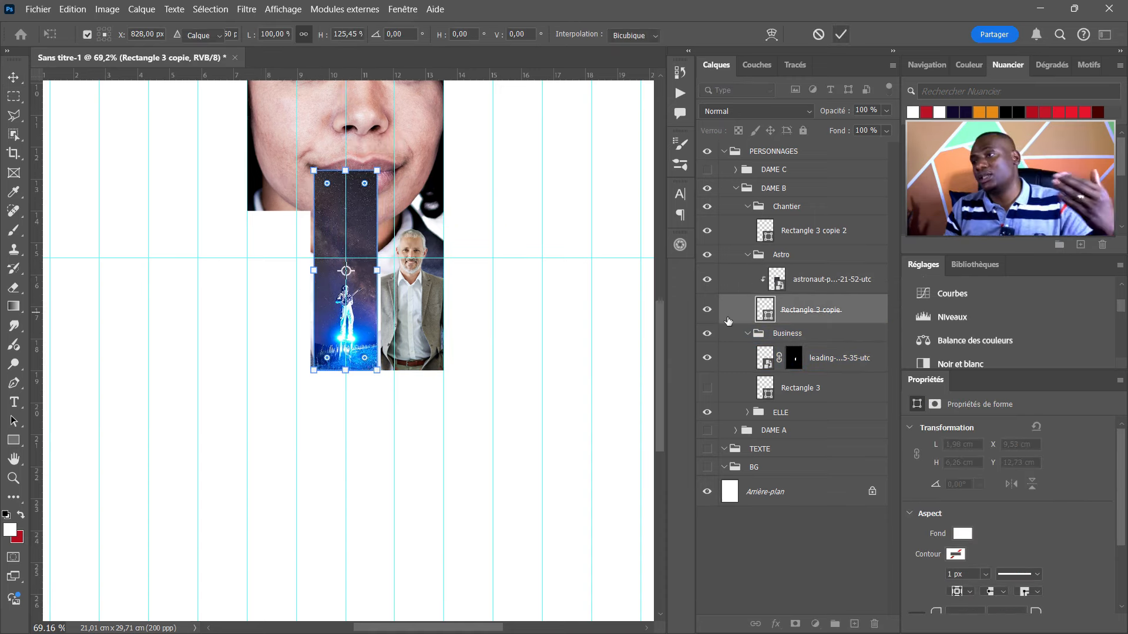
Add a layer mask to the Astro group and fade its upper part into the portrait with a vertical black-to-white linear gradient.
left_click(806, 254)
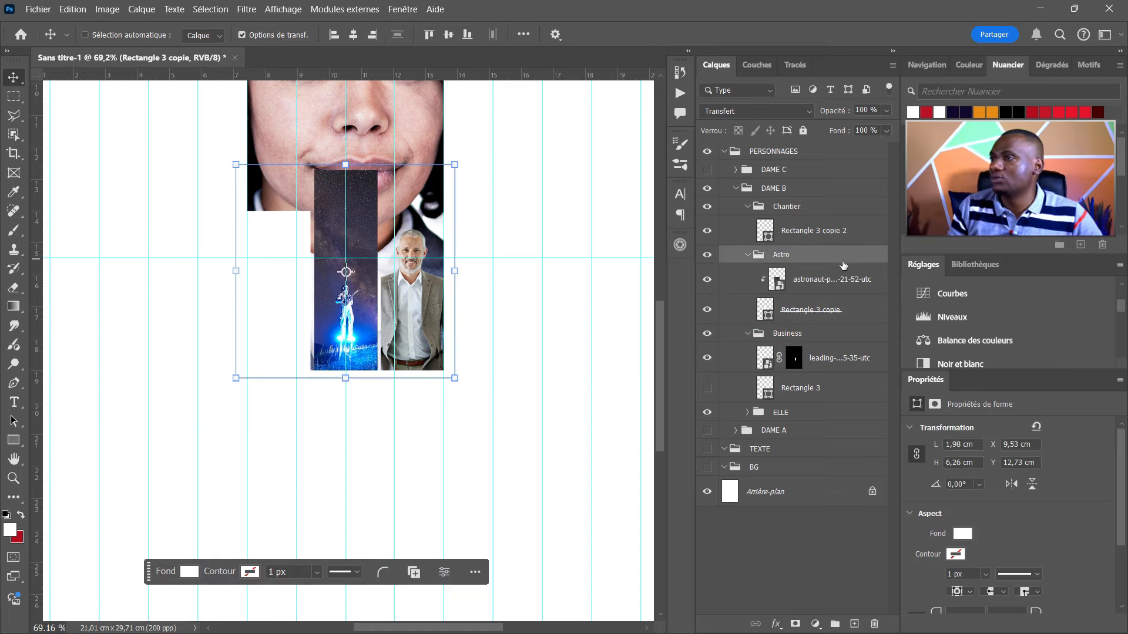
left_click(794, 621)
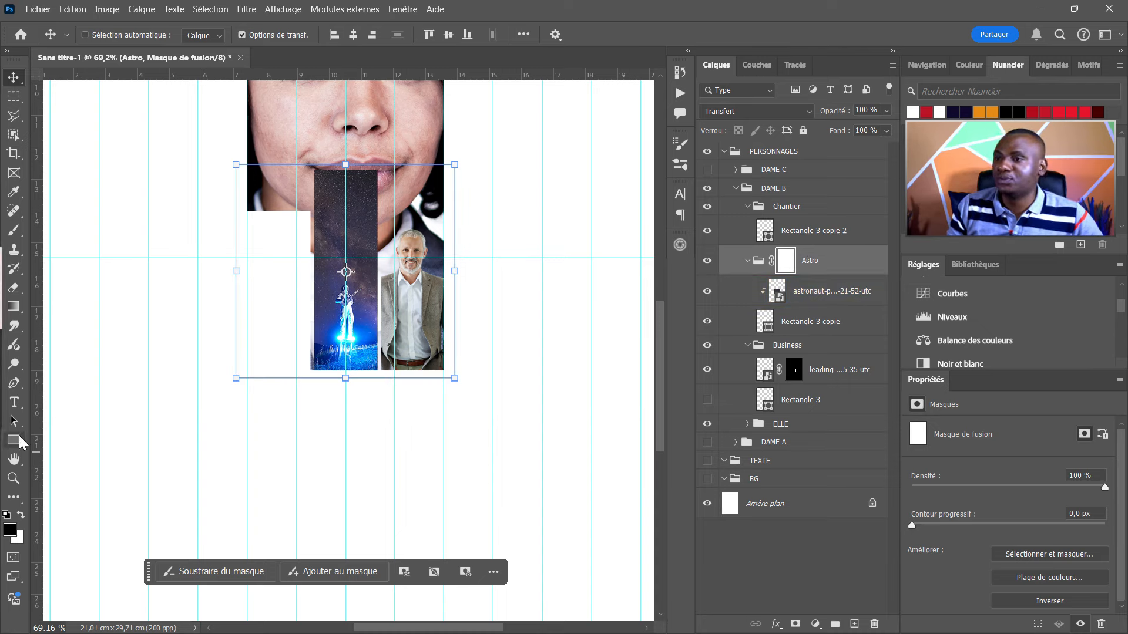
left_click(15, 310)
left_click(80, 306)
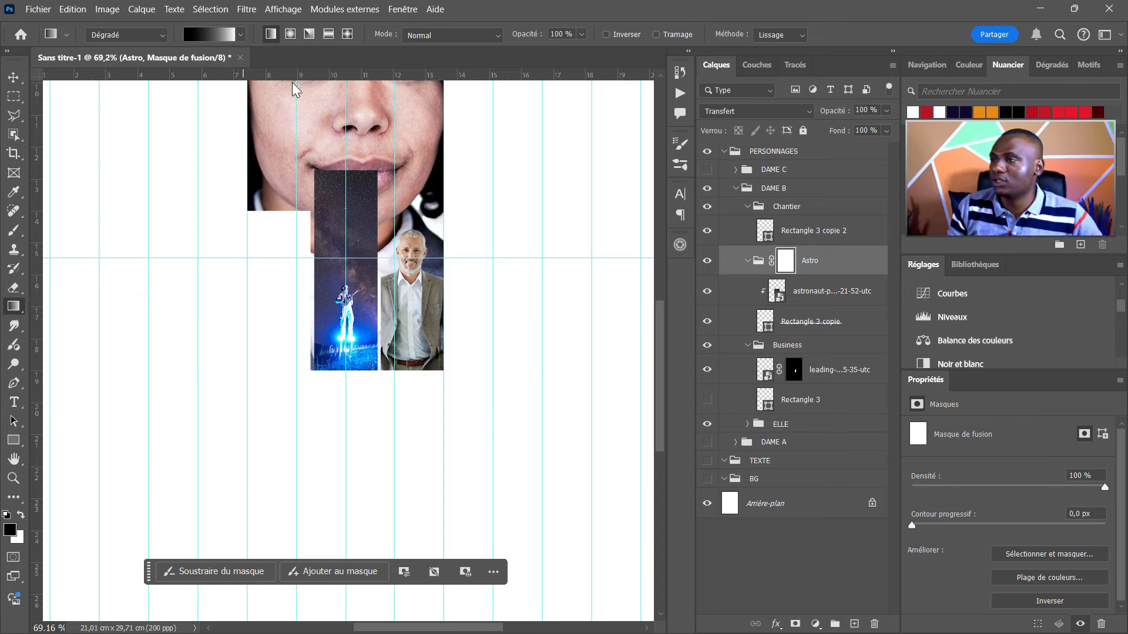
left_click_drag(346, 157, 345, 241)
left_click_drag(345, 156, 345, 181)
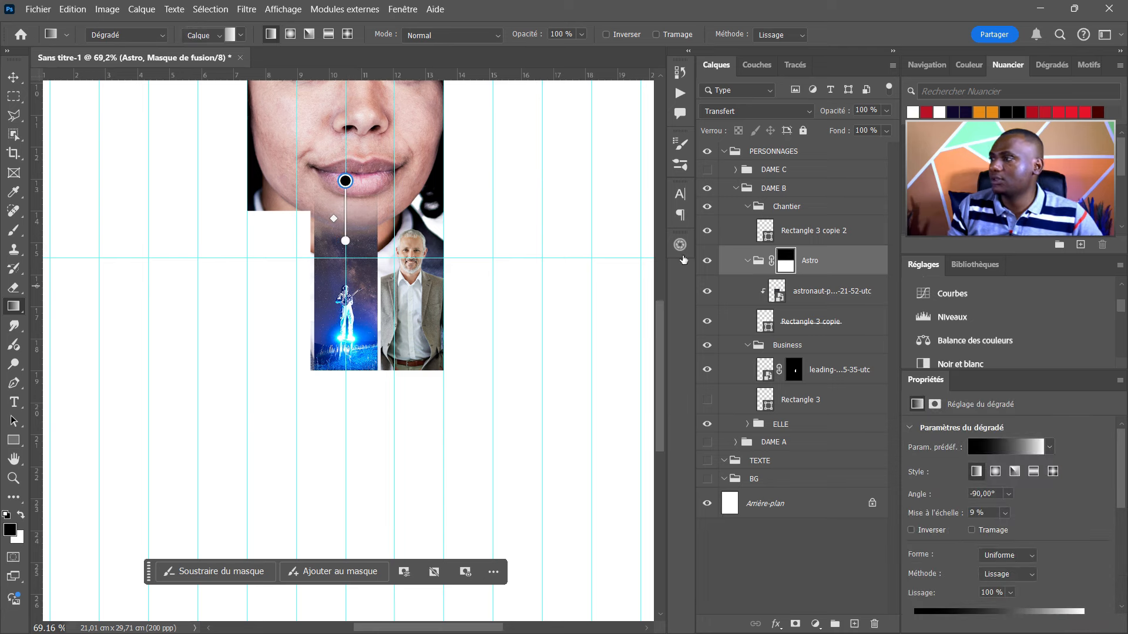
Place the successful-male-architect photo above Rectangle 3 copie 2 in Chantier, clip it to the rectangle and scale it to 15.62% to fill it.
left_click(819, 232)
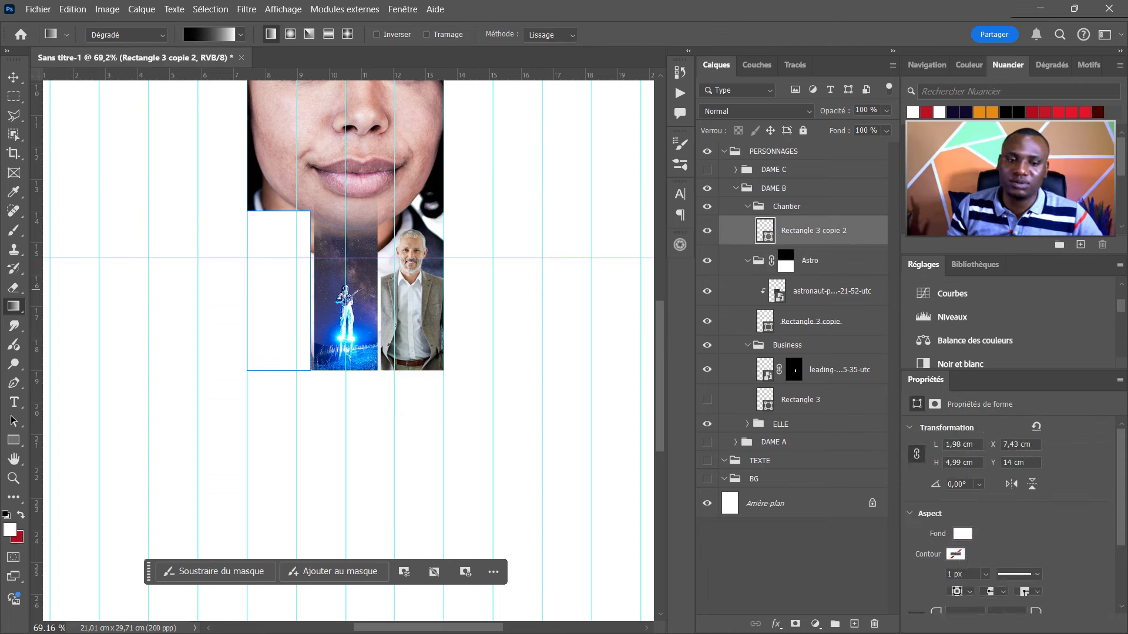
left_click_drag(274, 258, 288, 261)
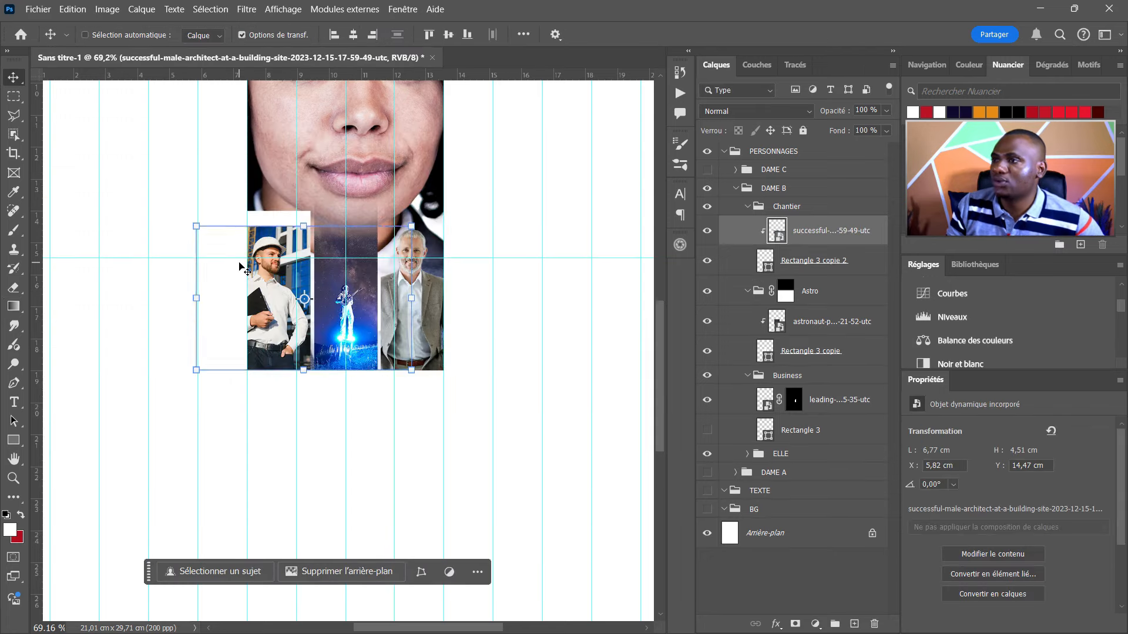
scroll(238, 262, "up", 3)
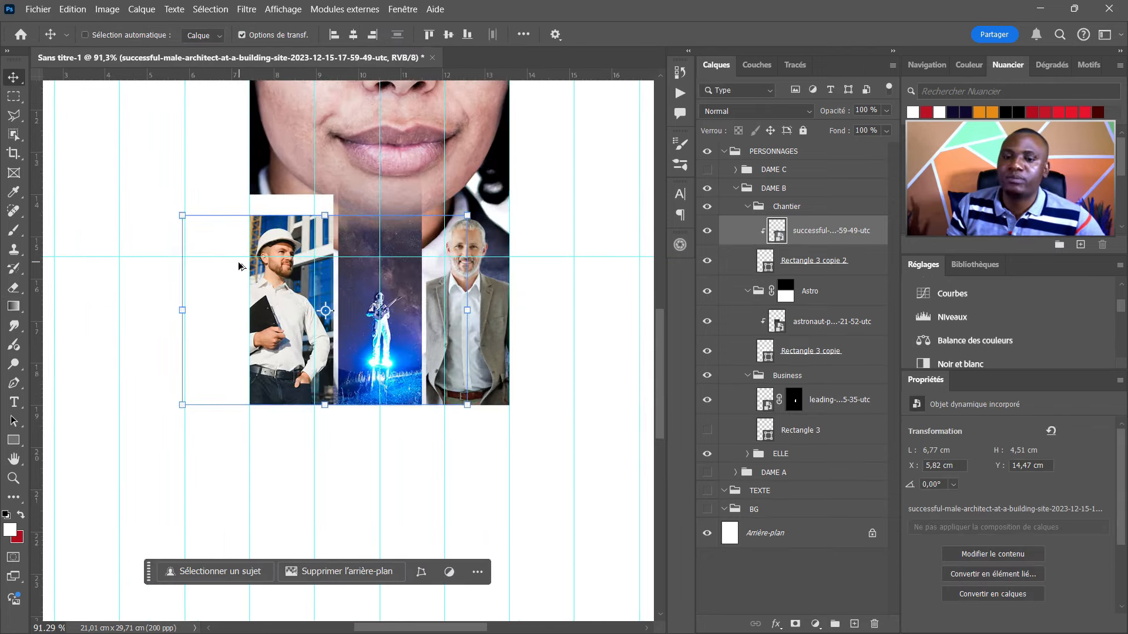
scroll(237, 262, "up", 1)
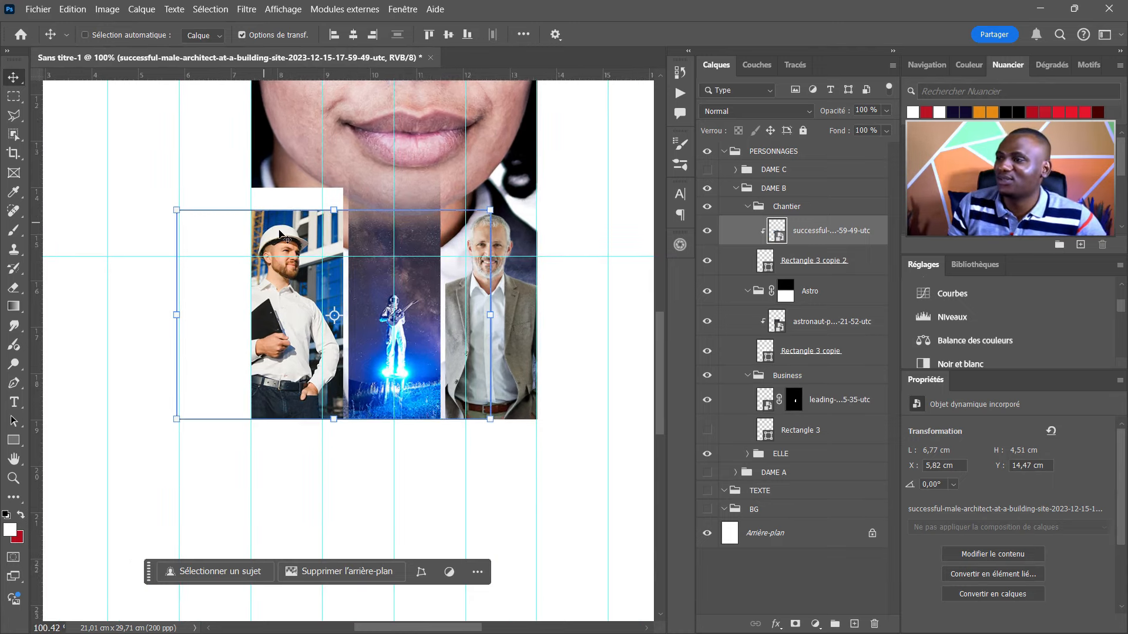
left_click_drag(282, 232, 336, 191)
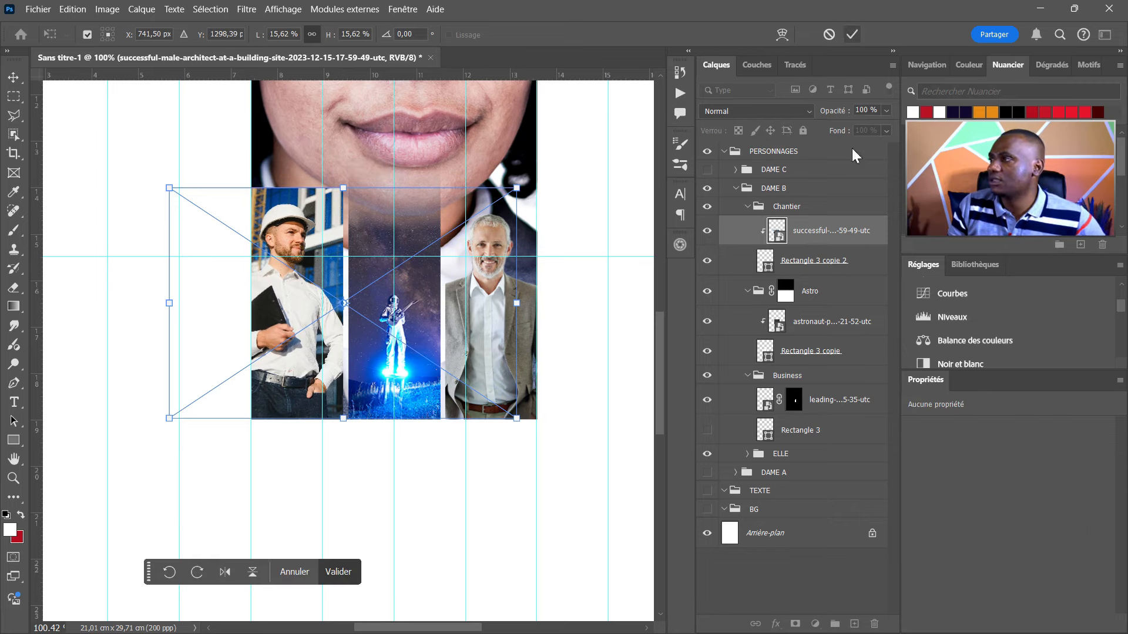
key("Return")
Extend Rectangle 3 copie 2 slightly past its left edge and remove the architect photo's background.
left_click(820, 261)
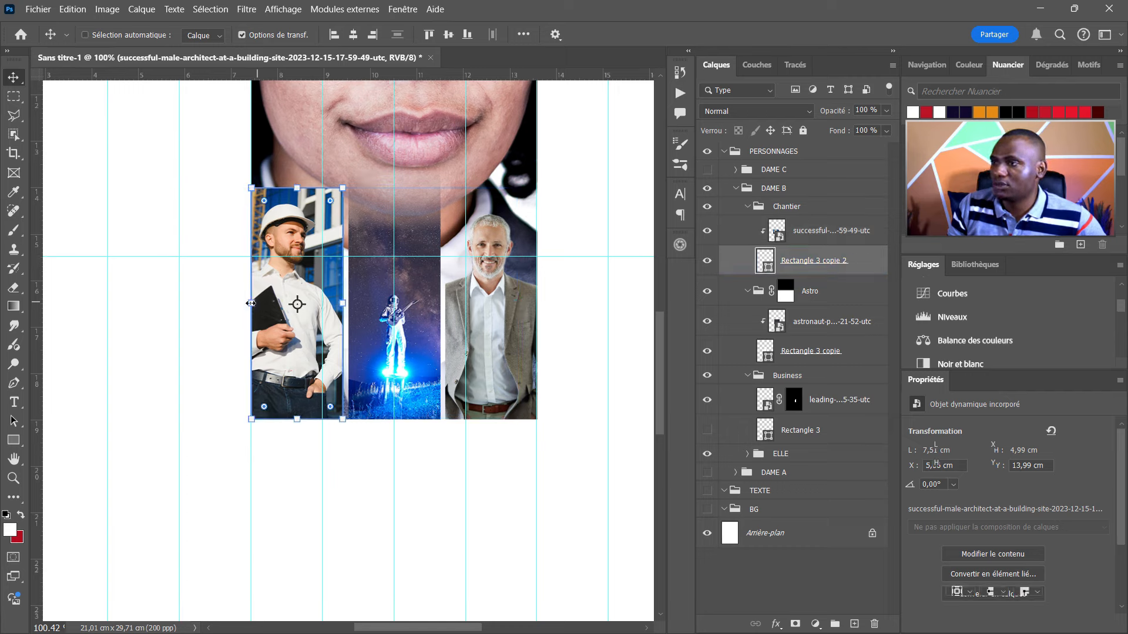
left_click(244, 303)
left_click_drag(252, 300, 242, 303)
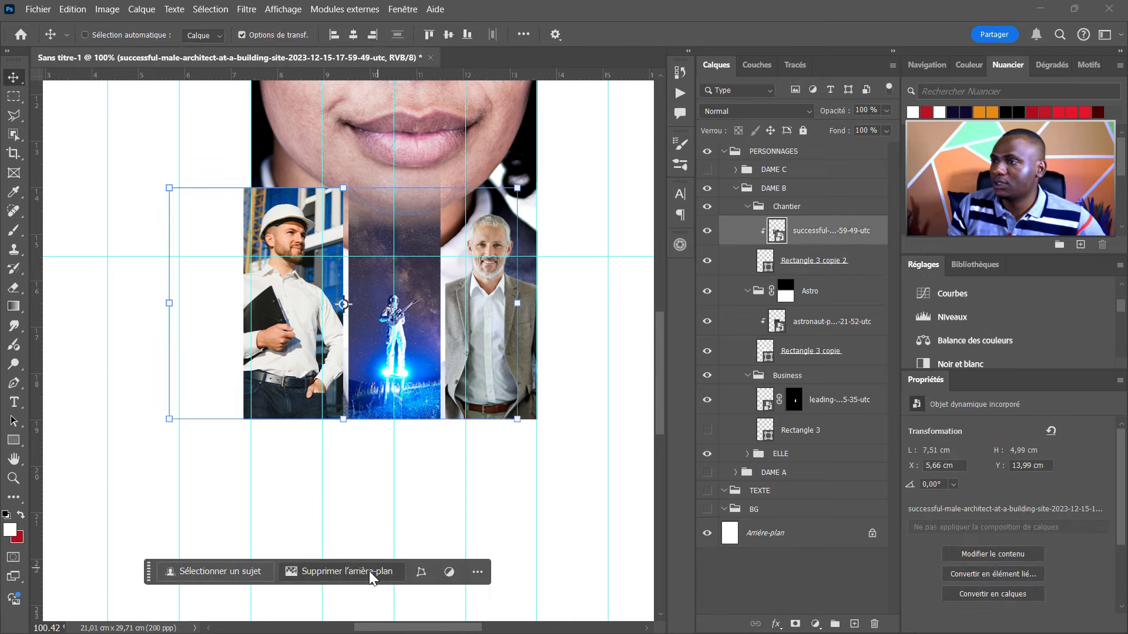
left_click(368, 571)
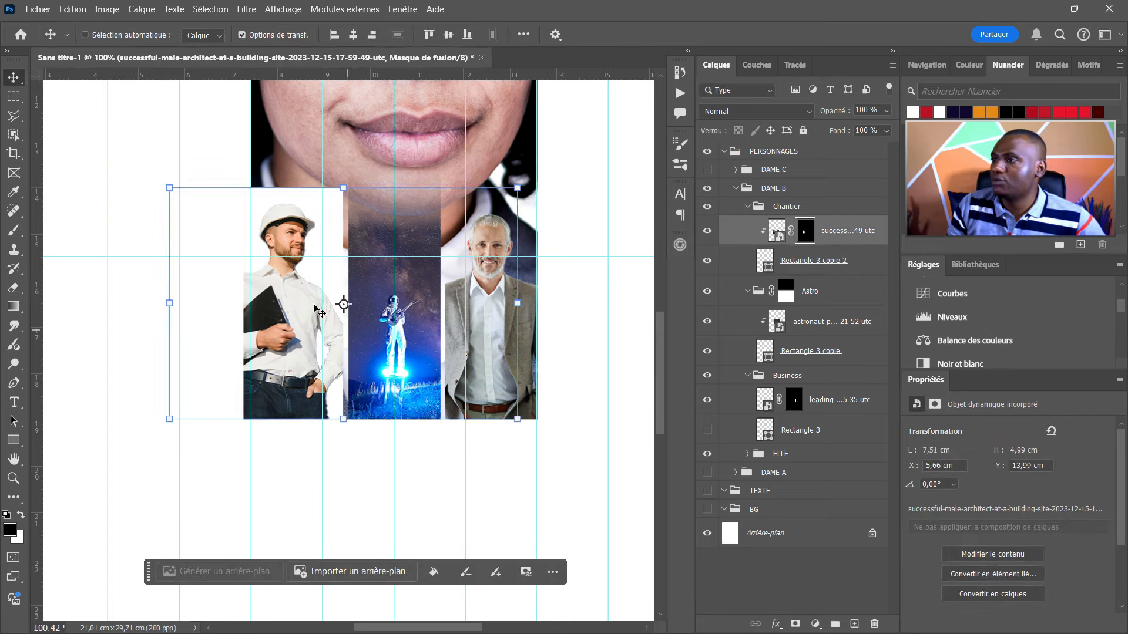
Unclip the architect, hide Rectangle 3 copie 2 and use its inverted outline to paint his mask black beyond its left edge.
left_click(723, 265)
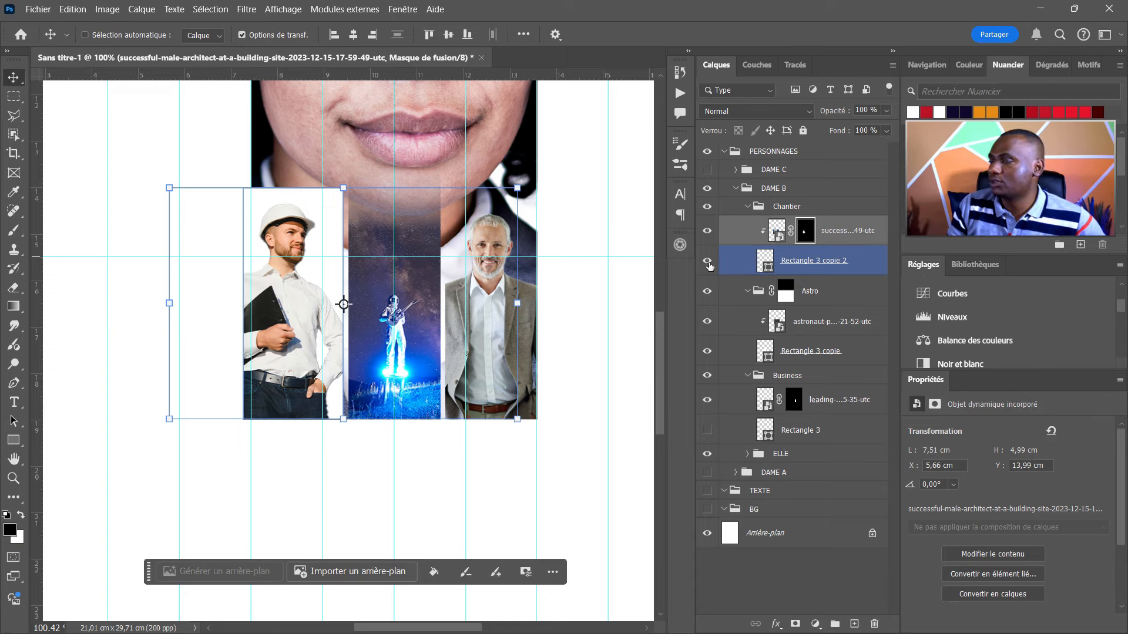
left_click(708, 265)
left_click(708, 265)
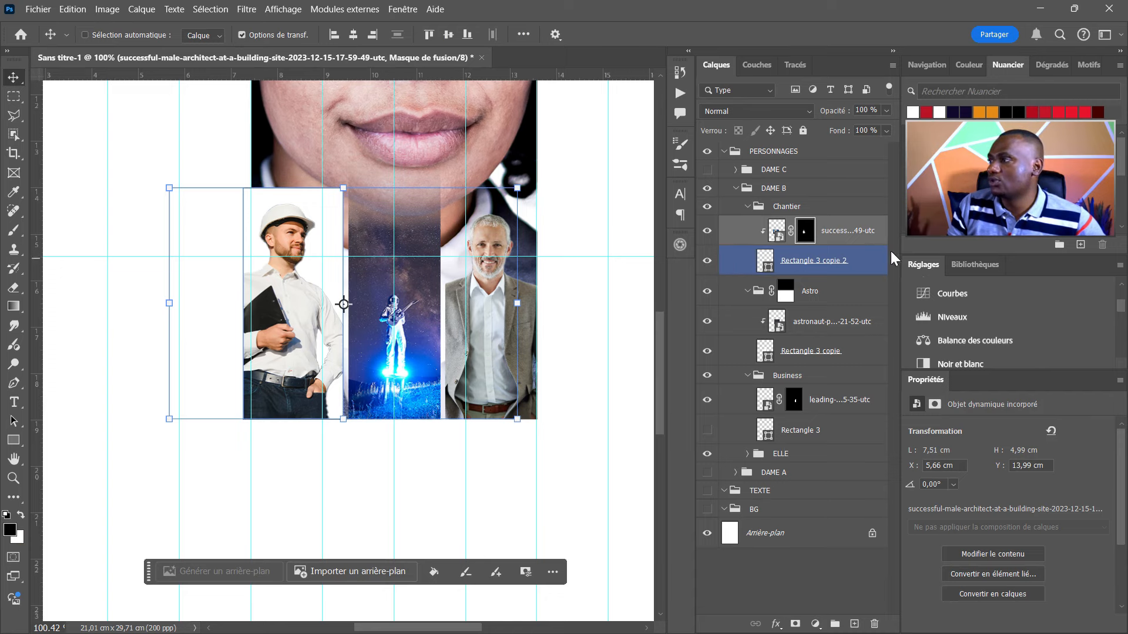
left_click(765, 260, "ctrl")
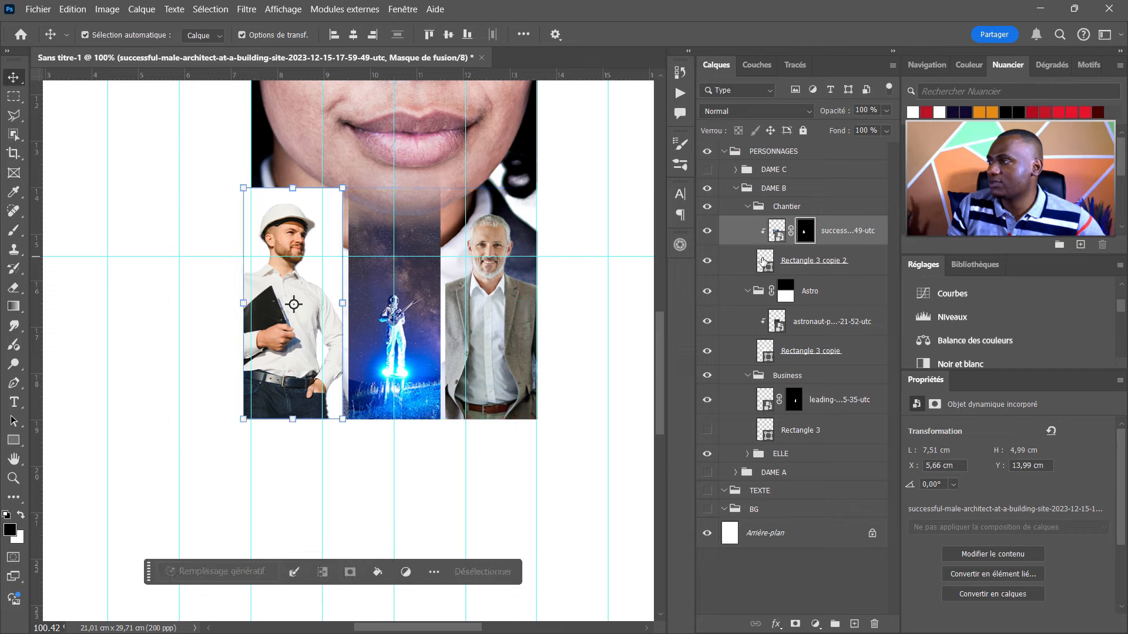
left_click(707, 266)
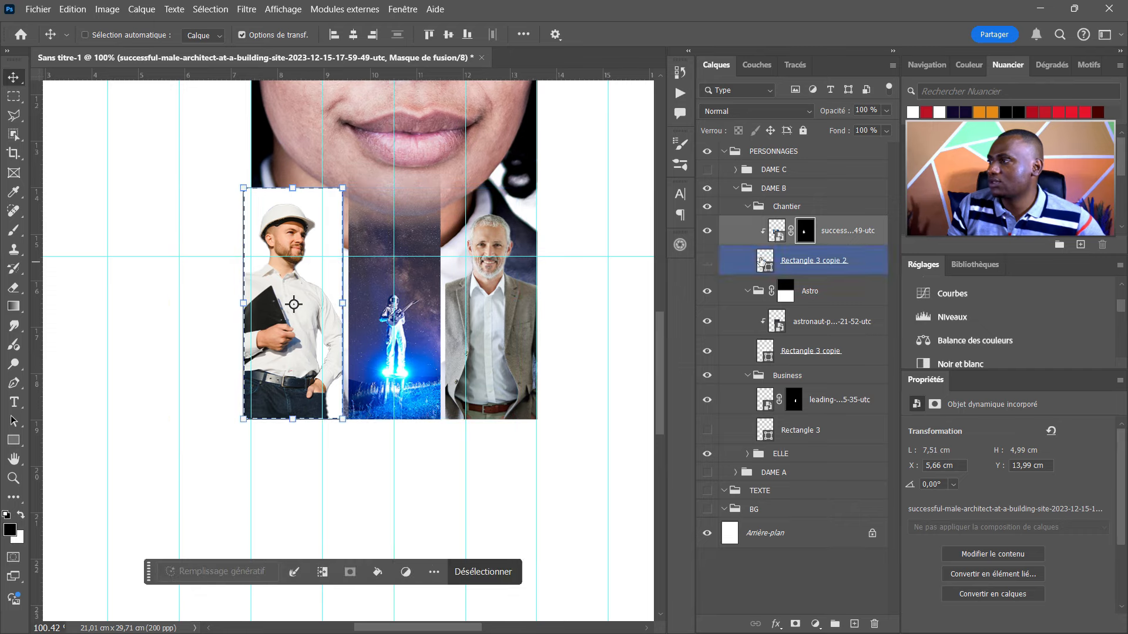
left_click(848, 242, "alt")
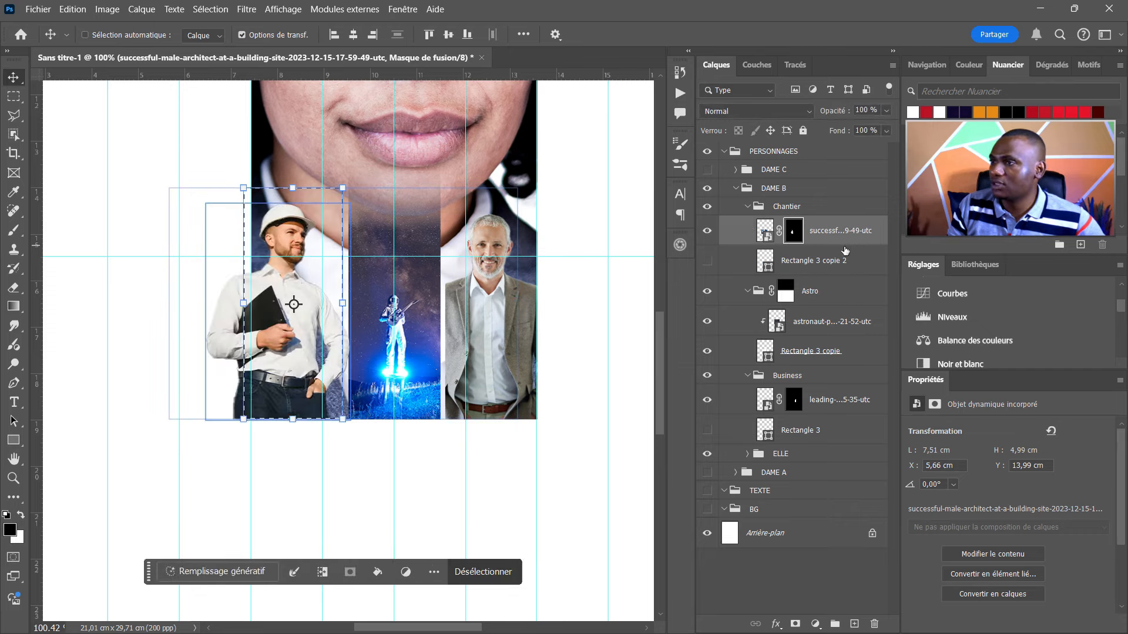
key("Return")
key("b")
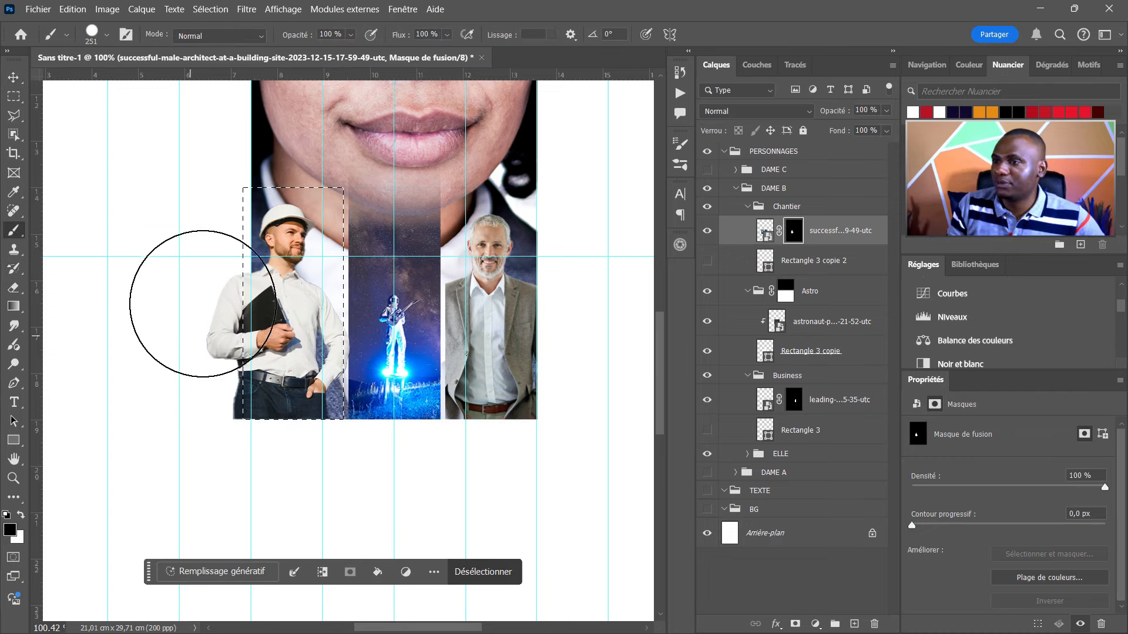
left_click_drag(218, 339, 221, 441)
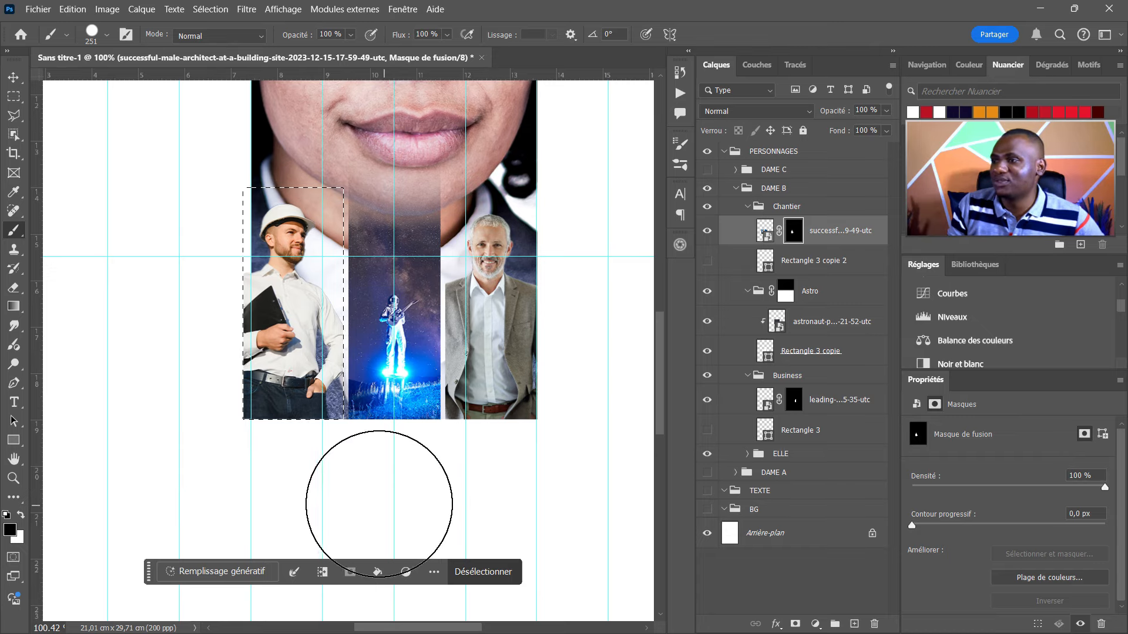
key("ctrl+d")
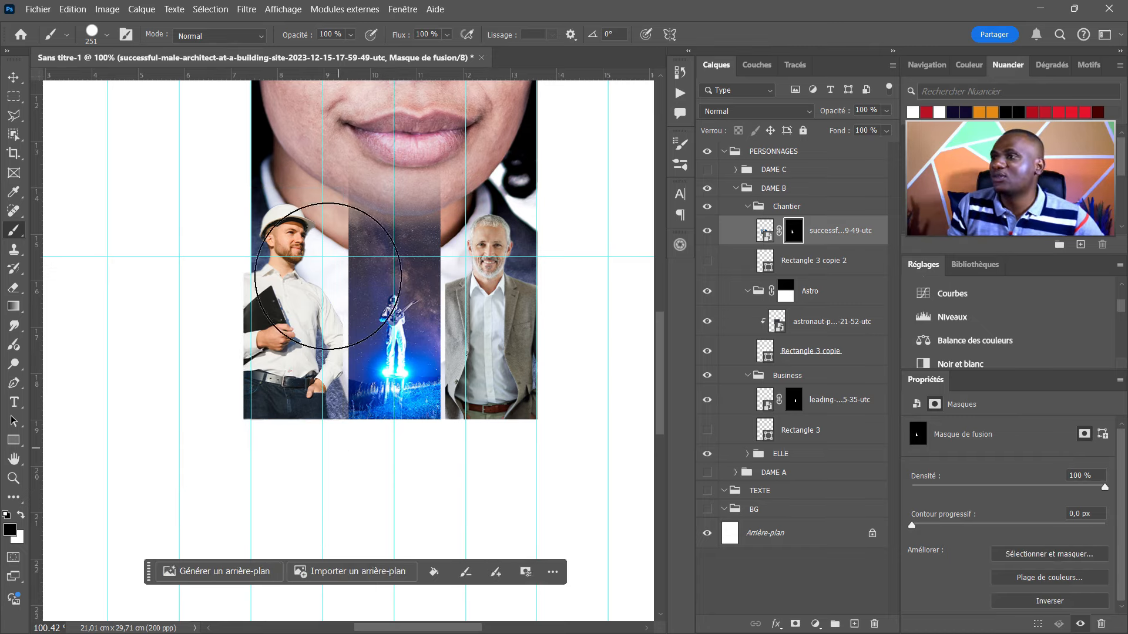
Collapse the Chantier, Astro and DAME B groups and show the DAME A and DAME C groups.
scroll(322, 268, "down", 2)
scroll(321, 267, "down", 3)
key("v")
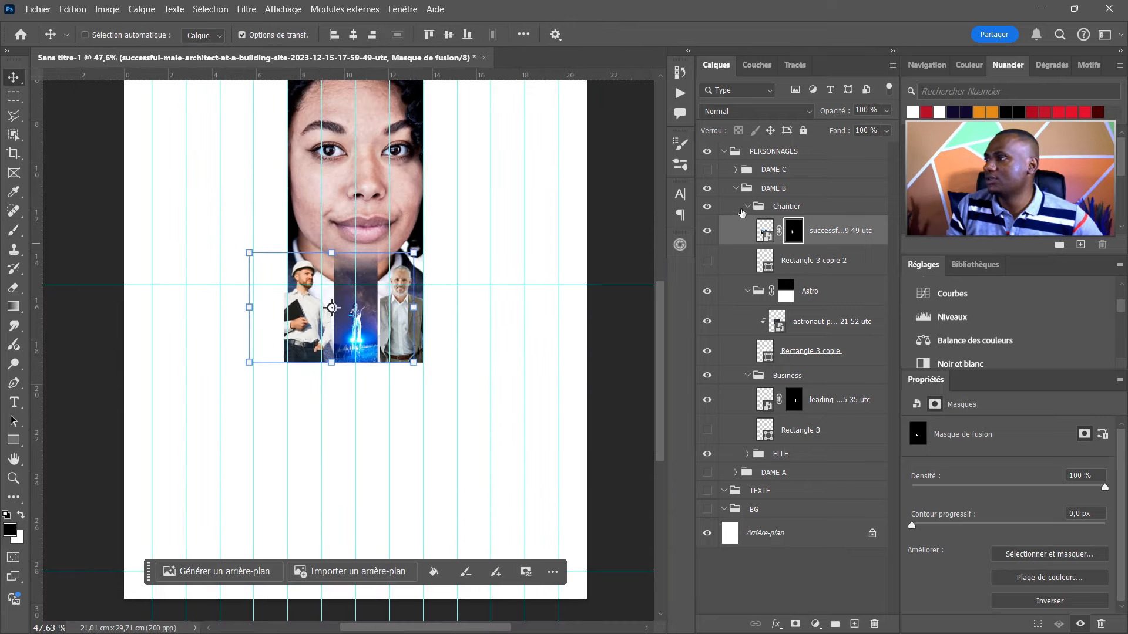
left_click(764, 206)
left_click(749, 207)
left_click(747, 230)
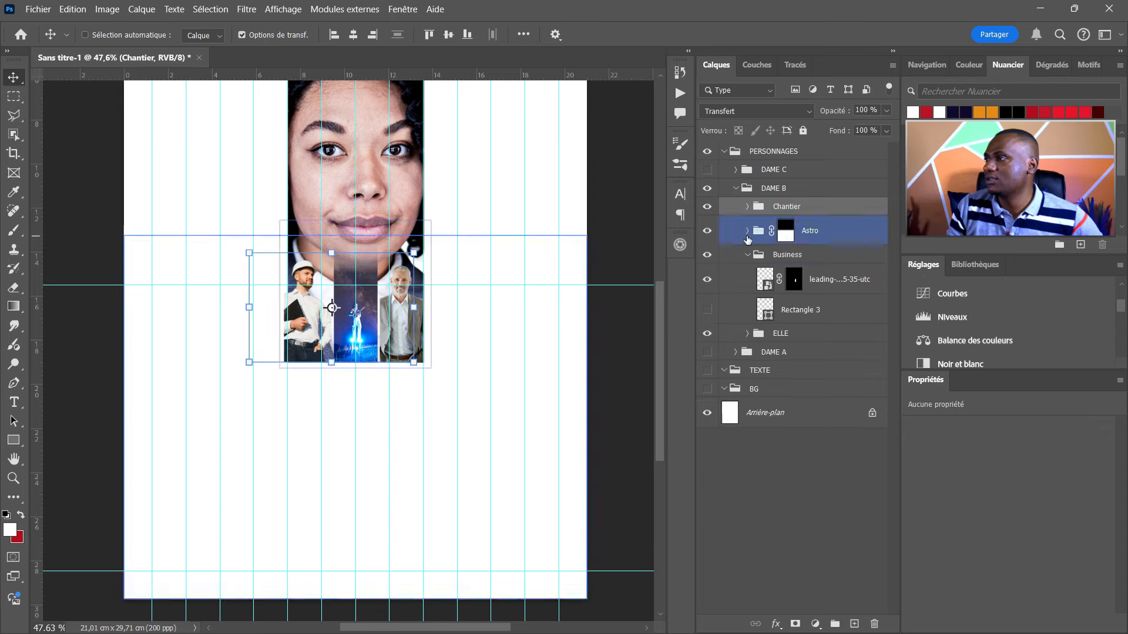
left_click(736, 188)
left_click(707, 206)
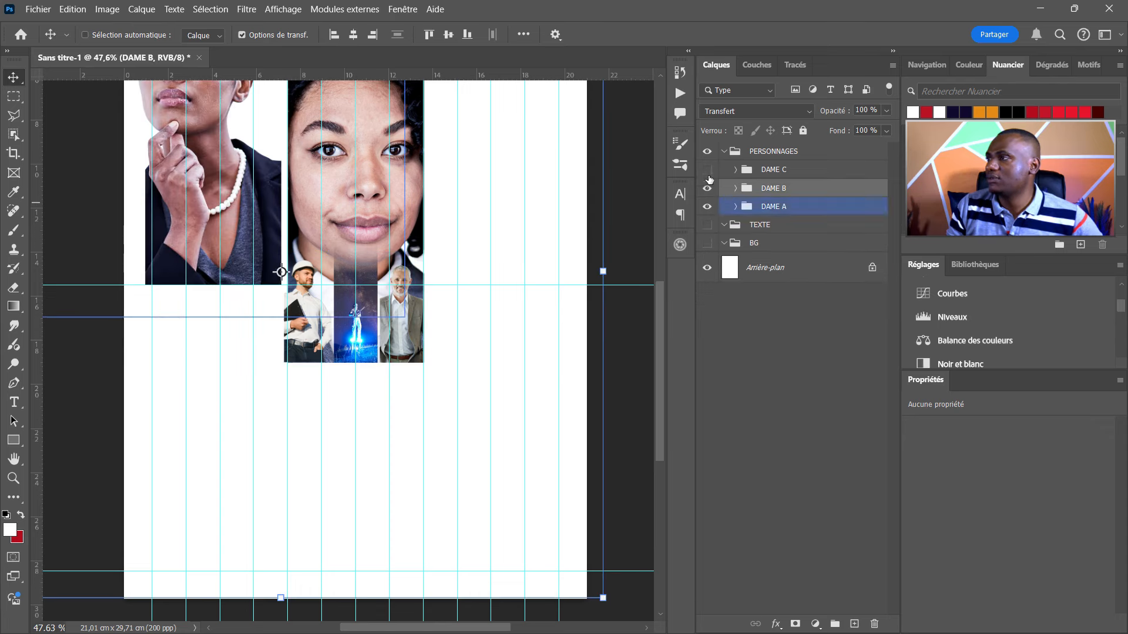
scroll(470, 200, "down", 1)
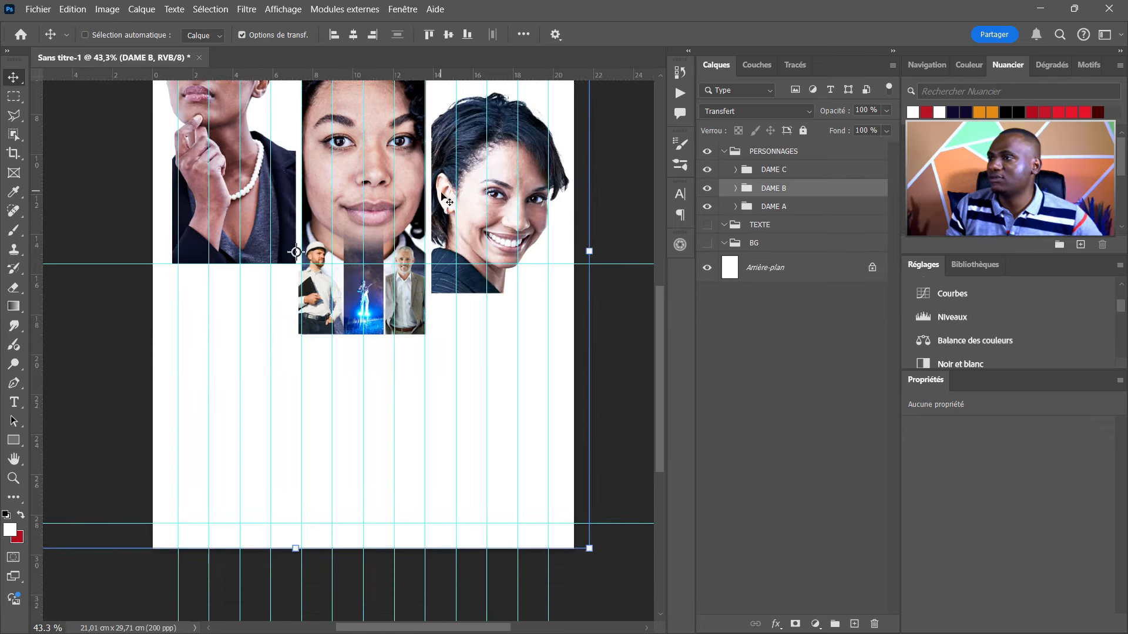
scroll(458, 211, "up", 2)
scroll(459, 212, "up", 2)
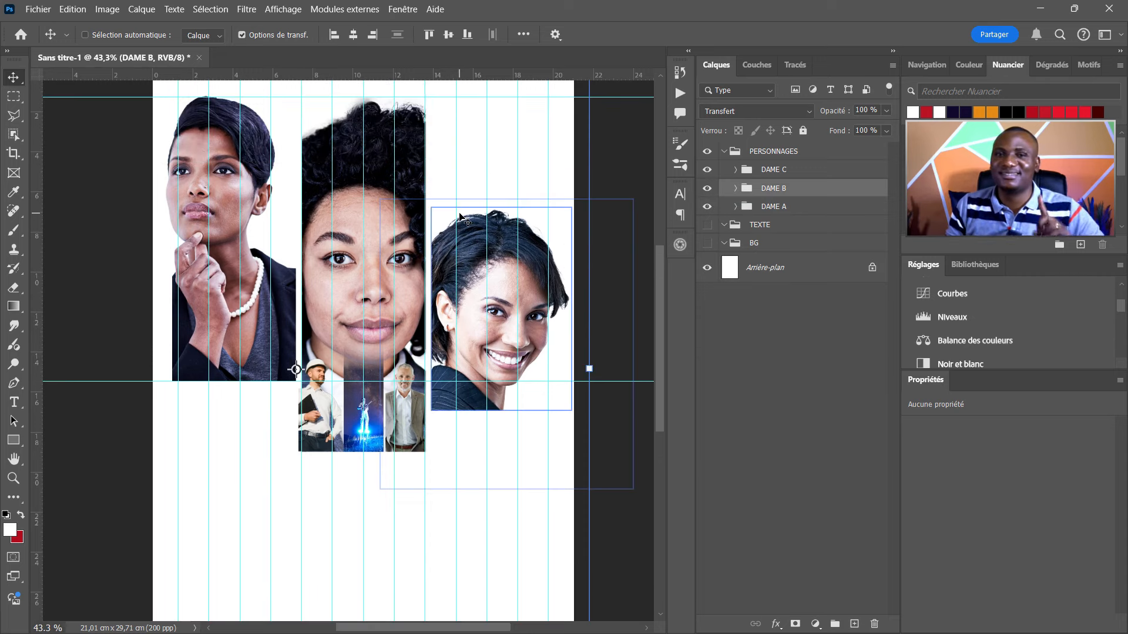
scroll(457, 208, "down", 2)
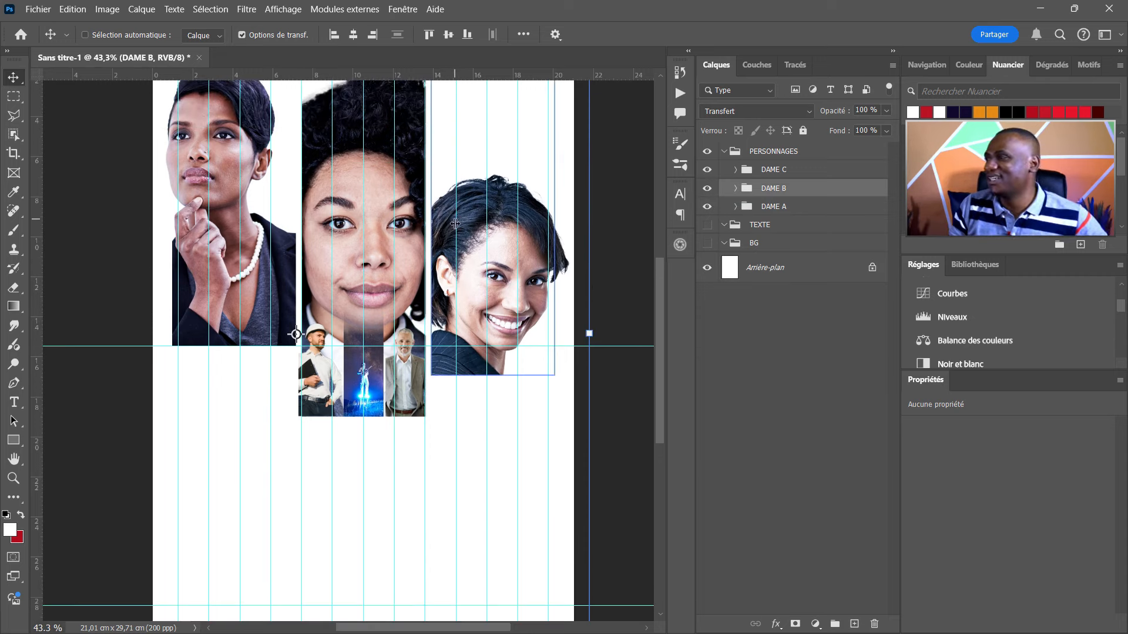
scroll(449, 335, "down", 1)
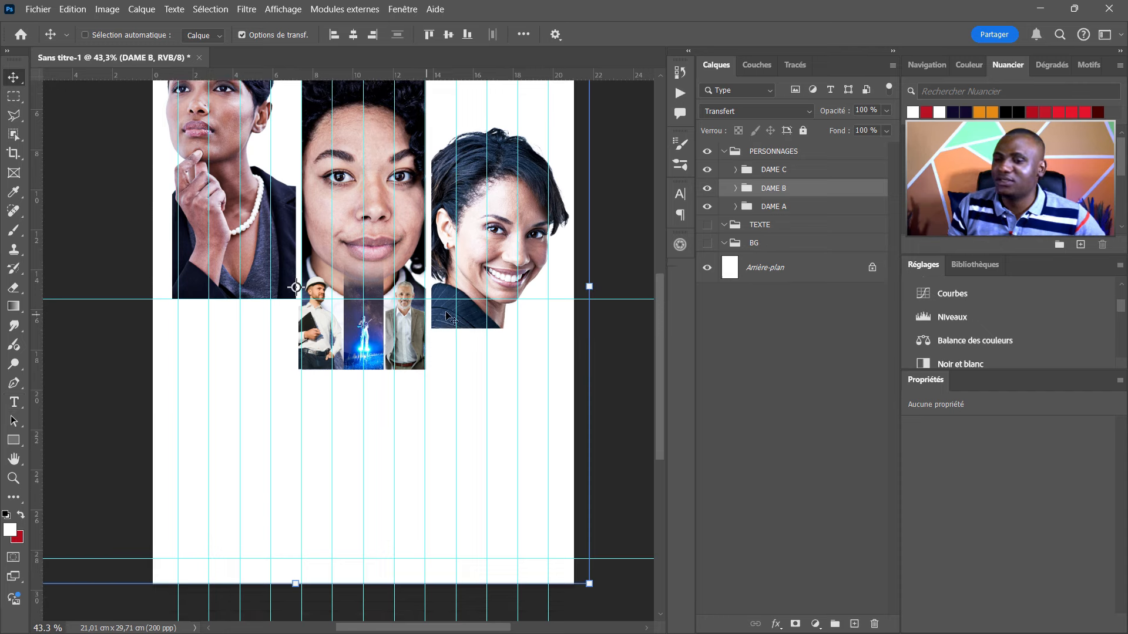
Show Rectangle 3 in the Business group and clip the businessman cut-out to it.
scroll(446, 351, "up", 5)
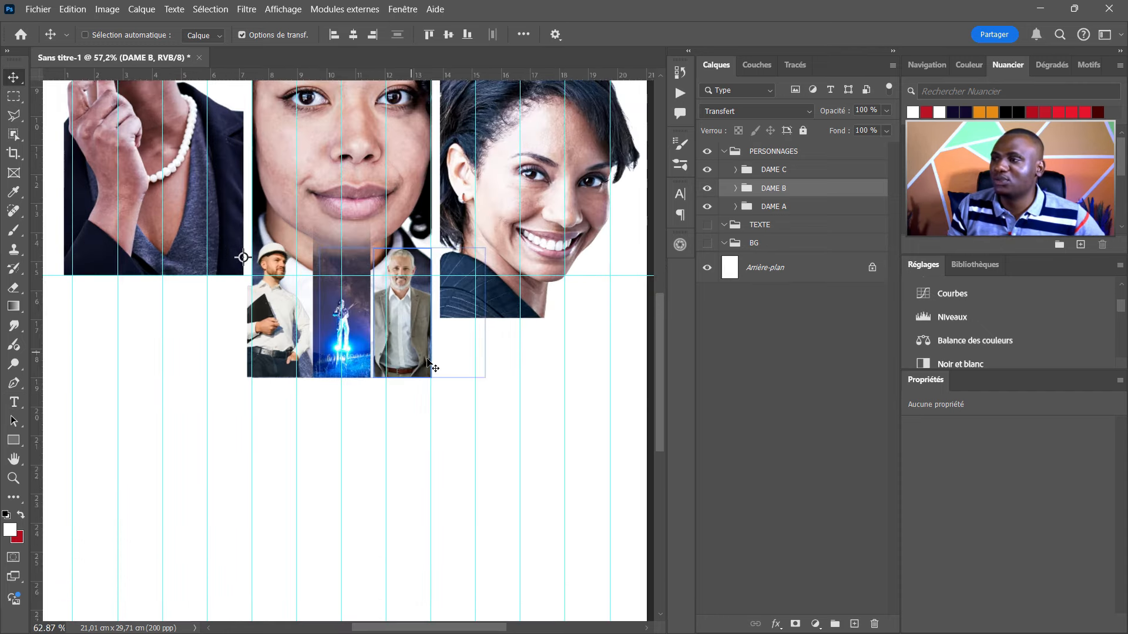
scroll(364, 348, "up", 3)
scroll(315, 353, "up", 1)
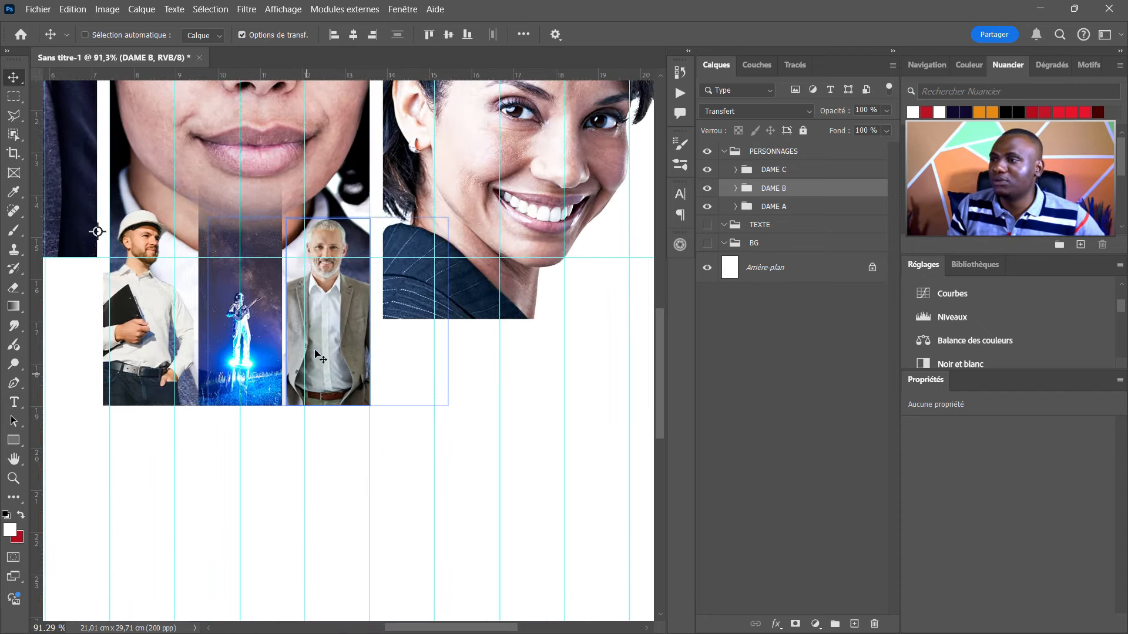
left_click(338, 347, "ctrl")
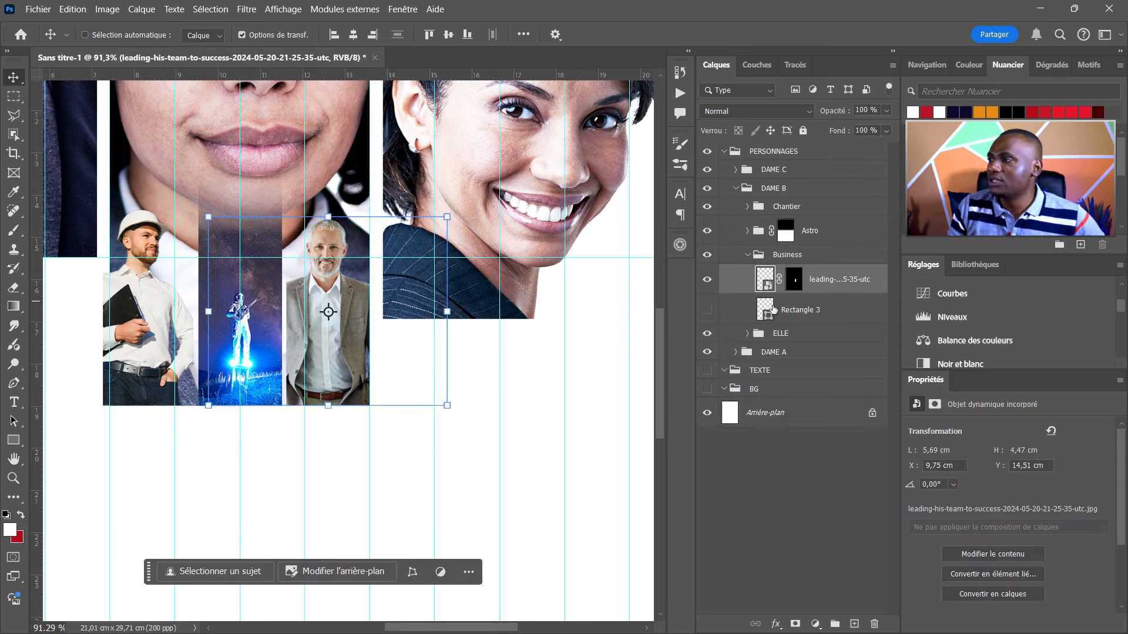
left_click(709, 311)
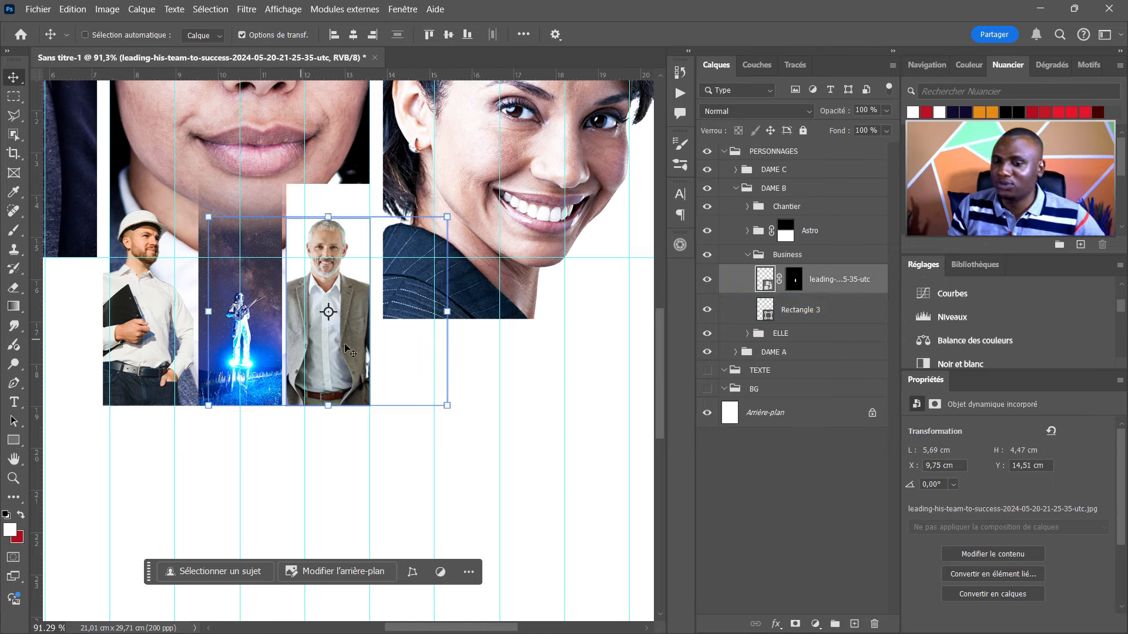
left_click(858, 292, "alt")
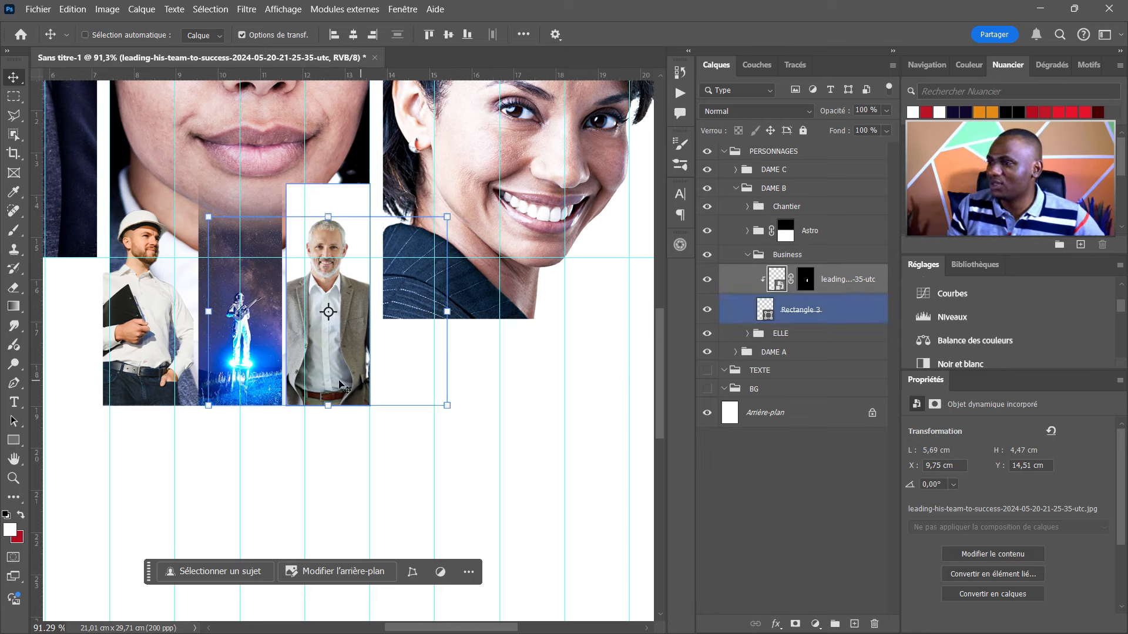
Shorten Rectangle 3 in the Business group to 4.05 cm tall from its lower edge and unclip the businessman from it.
left_click(816, 307)
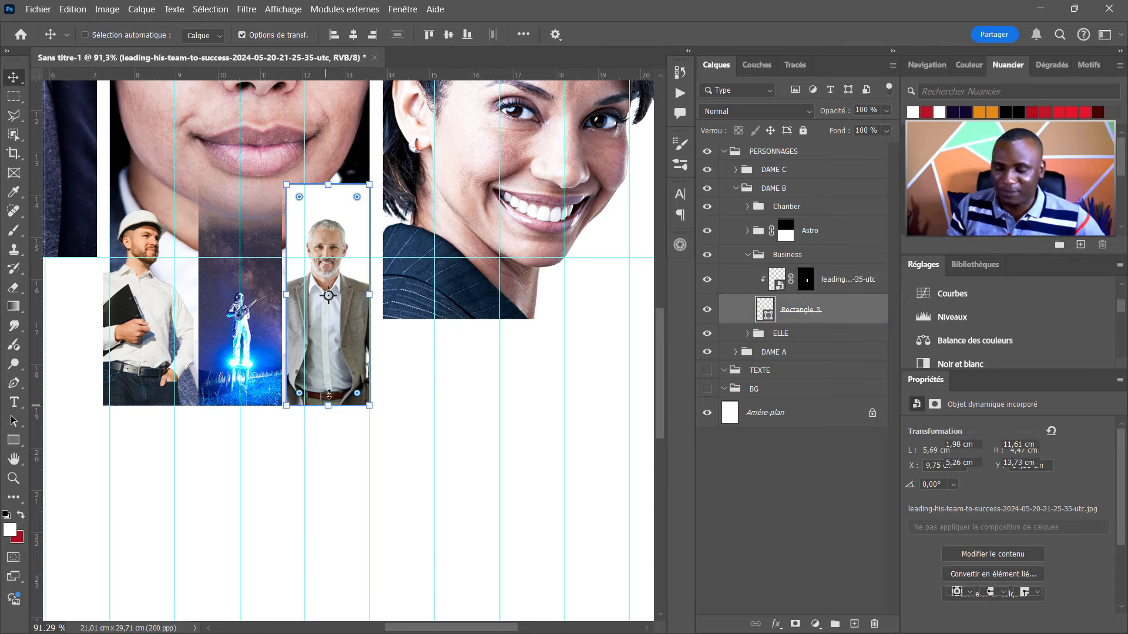
left_click_drag(328, 404, 335, 355)
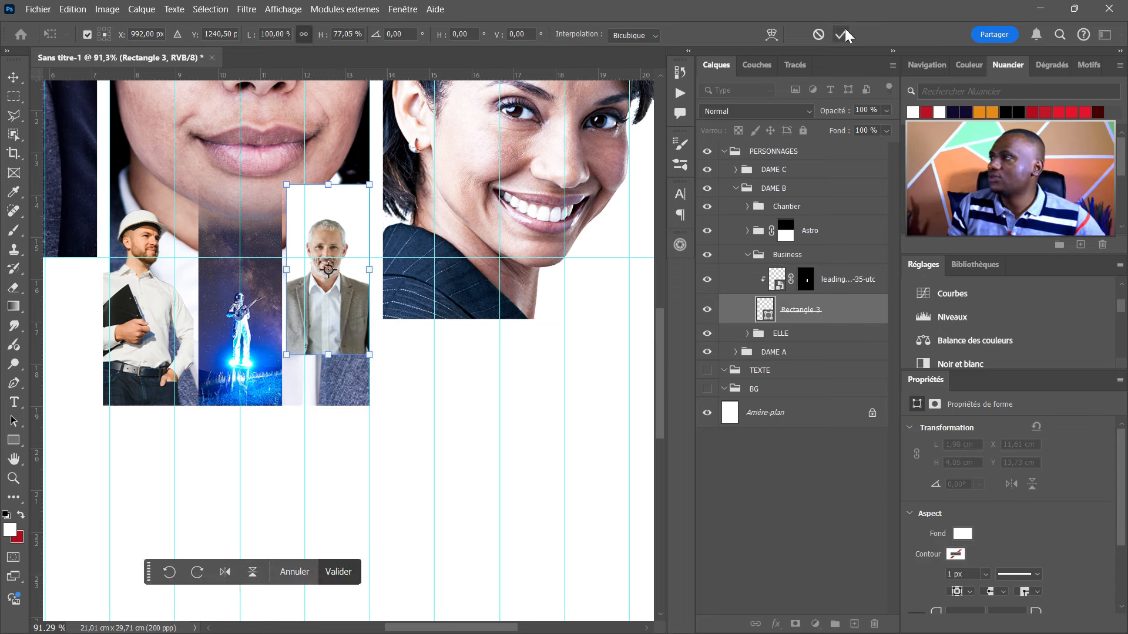
left_click(807, 282)
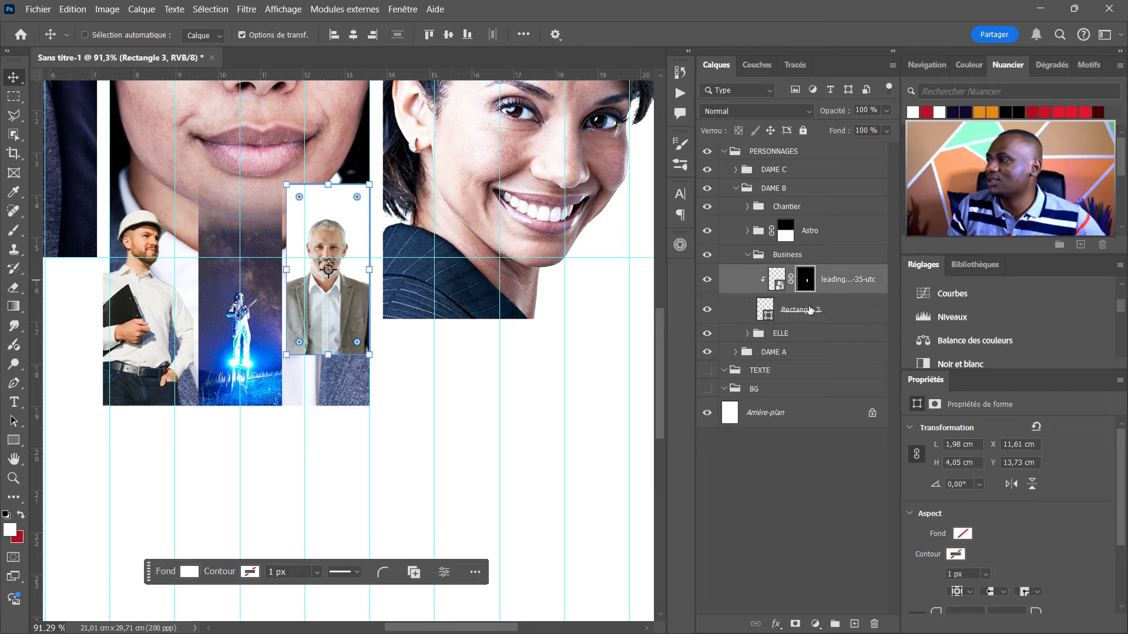
left_click(779, 281)
left_click(818, 293, "alt")
Use Rectangle 3's inverted outline to paint the businessman's mask black below the rectangle's lower edge, and clear the selection.
left_click(767, 308, "ctrl")
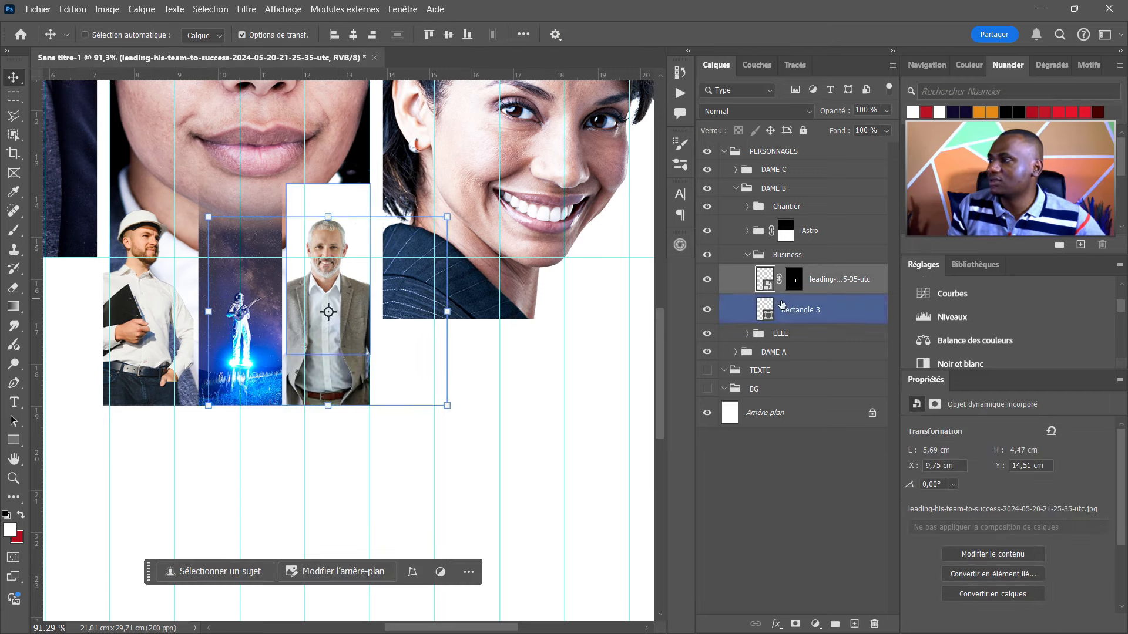
left_click(796, 288)
key("ctrl+shift+i")
key("b")
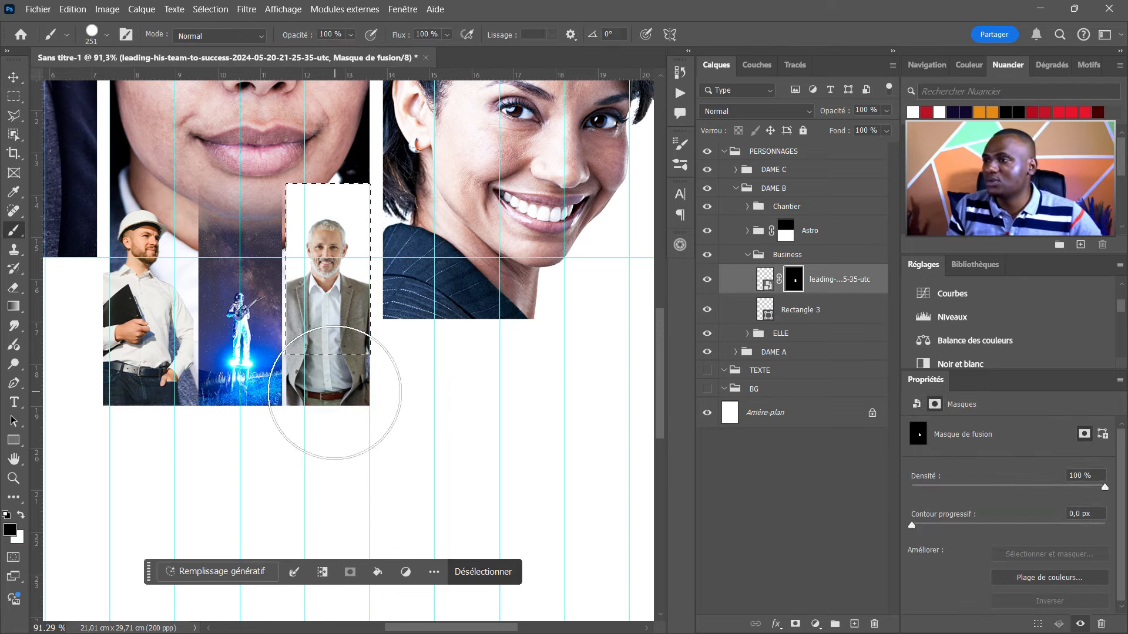
left_click_drag(335, 392, 316, 377)
key("ctrl+d")
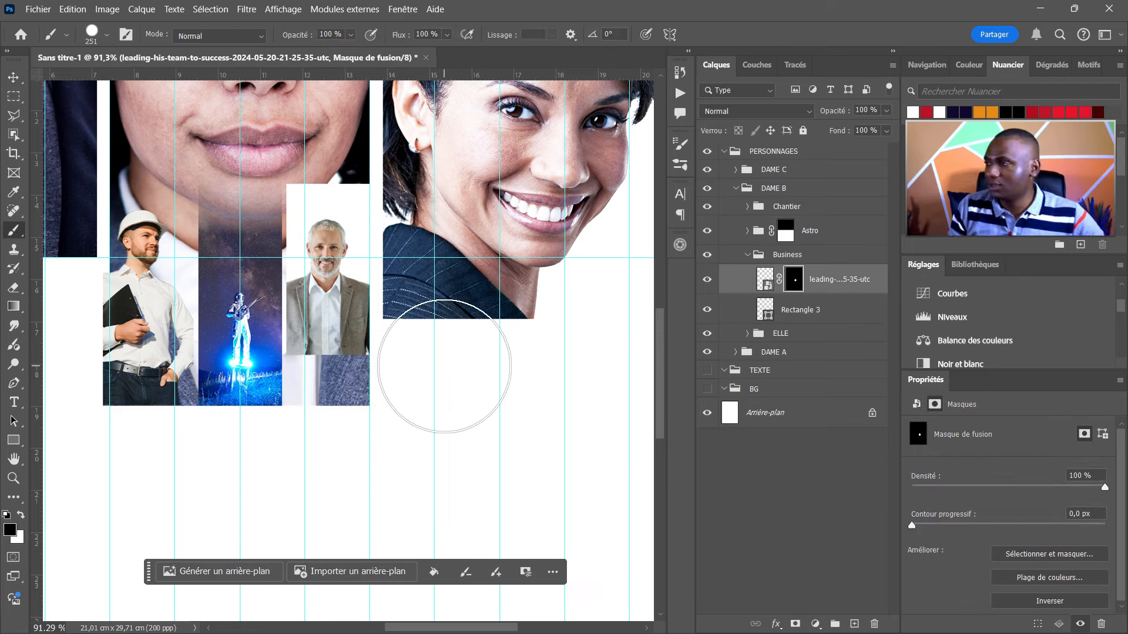
Collapse the Business group and its parent DAME B group.
key("v")
left_click(757, 251)
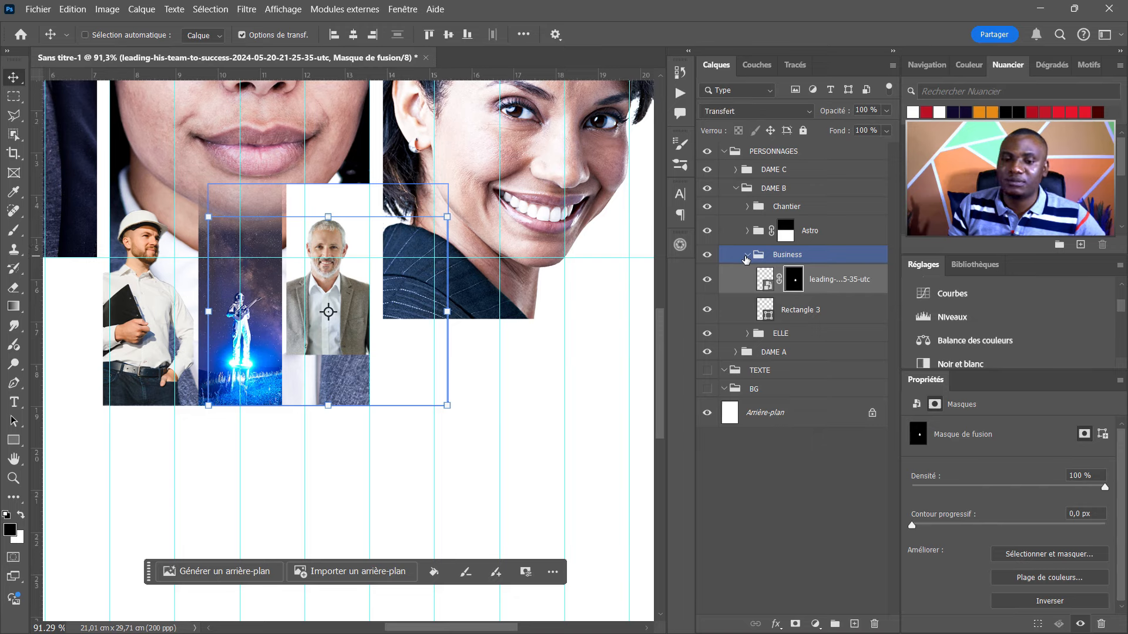
left_click(746, 257)
left_click(809, 230)
left_click(800, 258)
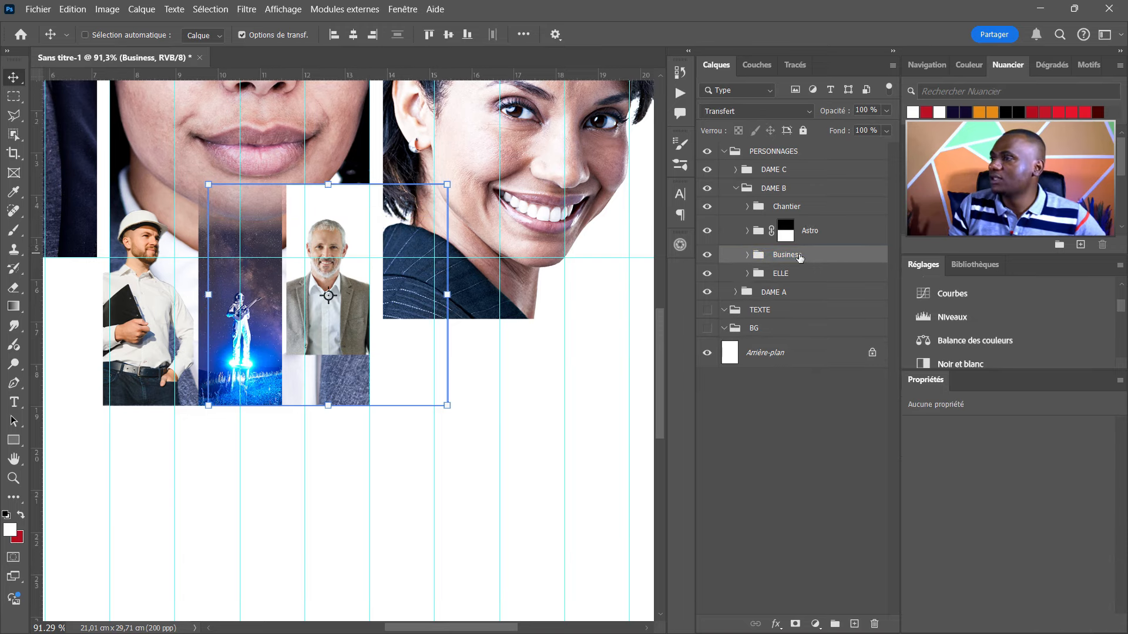
left_click(735, 189)
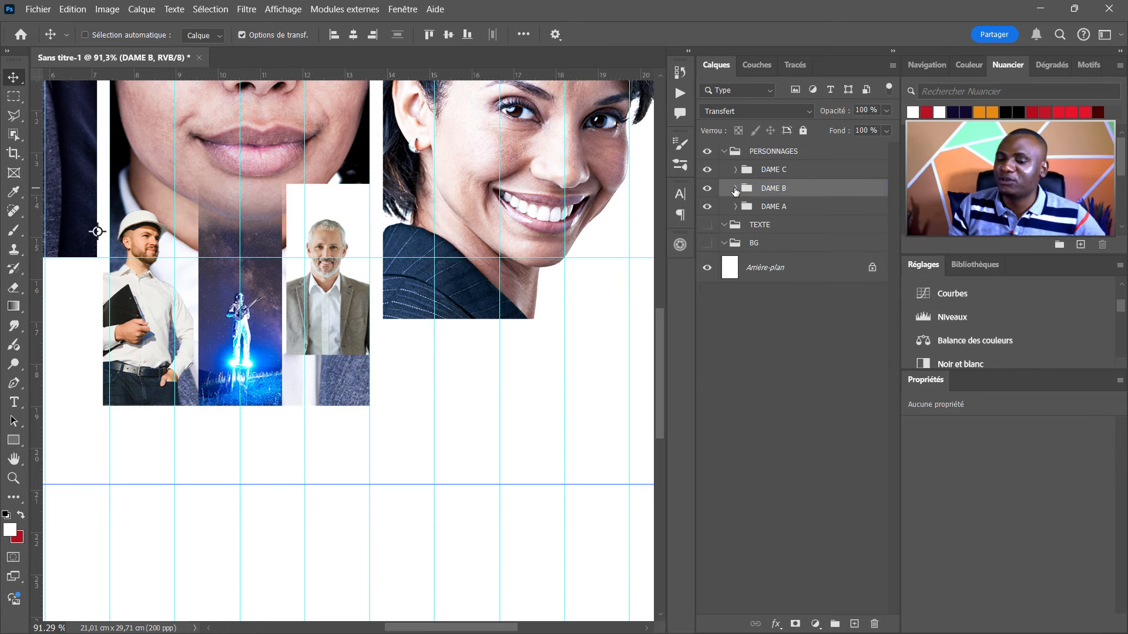
Add an empty layer above the DAME C group and get the Rectangle tool ready.
left_click(778, 171)
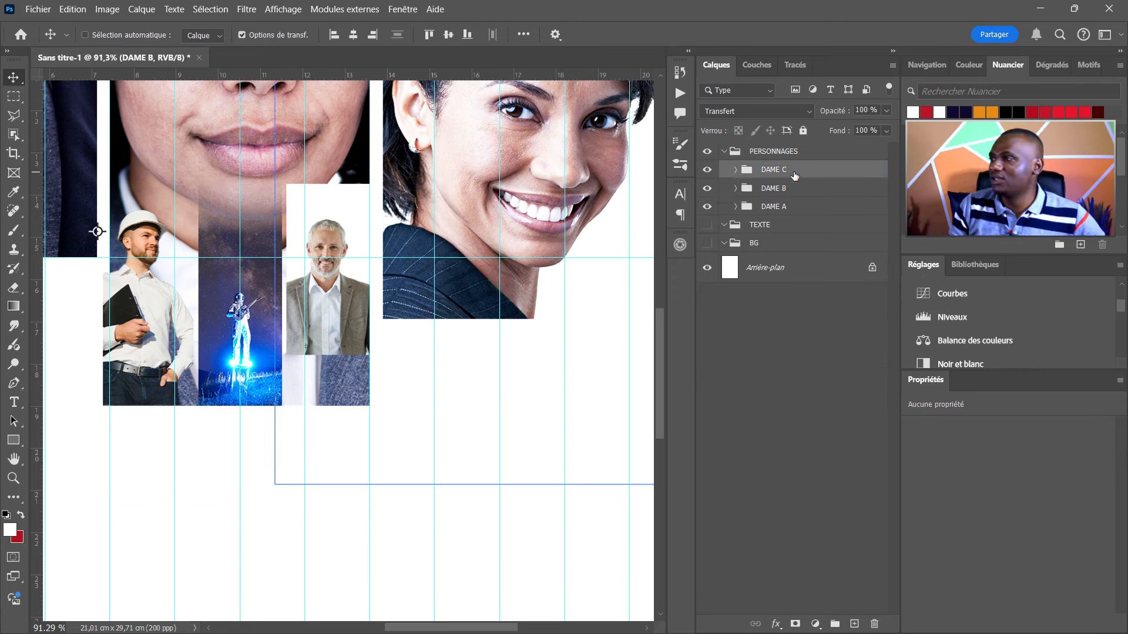
left_click(854, 624)
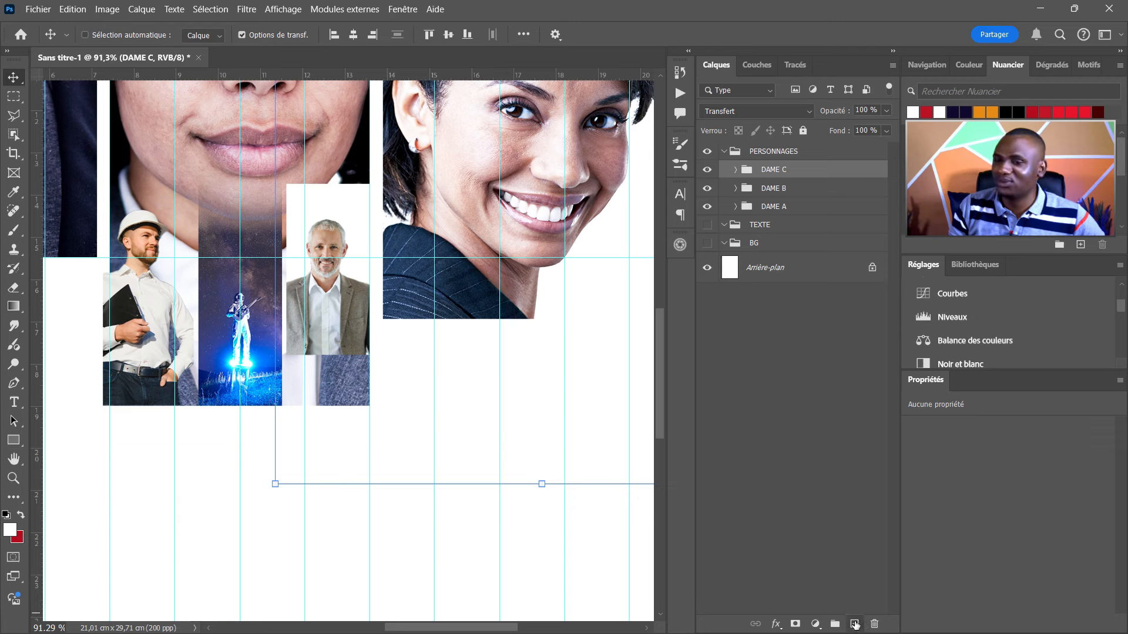
left_click(14, 440)
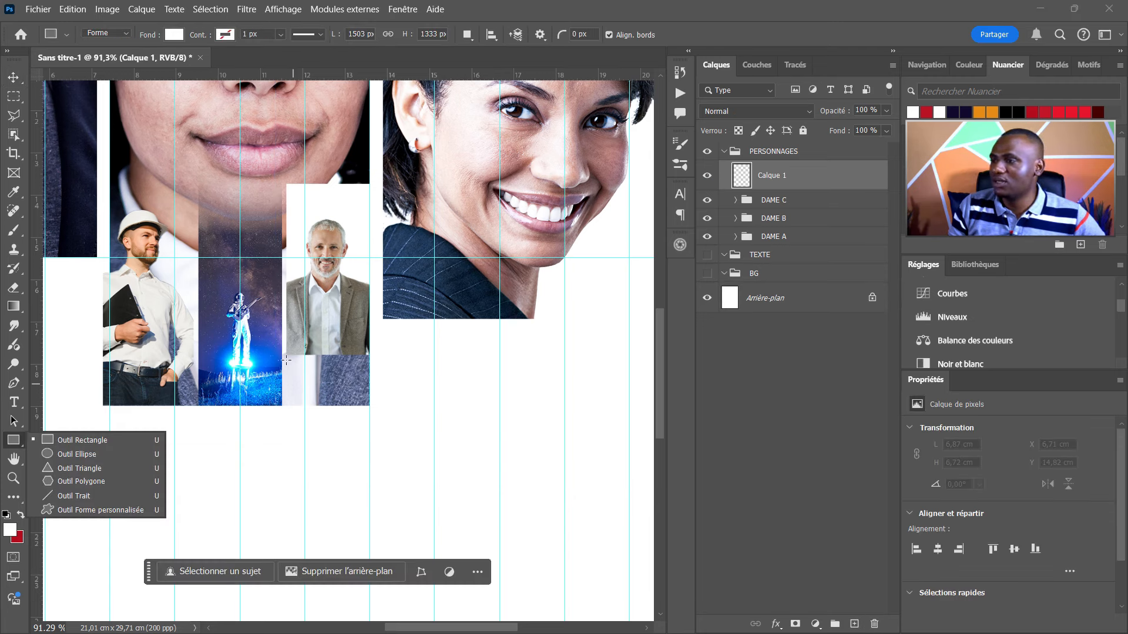
Place a copy of the Business group's Rectangle 3 above the DAME C group and hide the original.
left_click(736, 218)
left_click(747, 285)
left_click(831, 340)
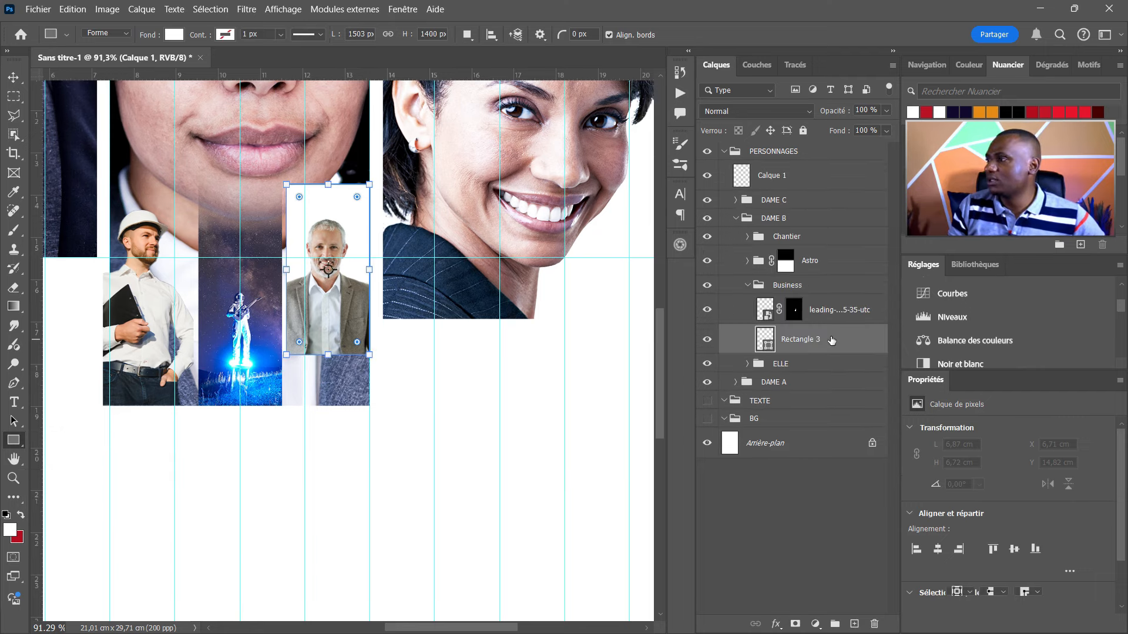
left_click(707, 340)
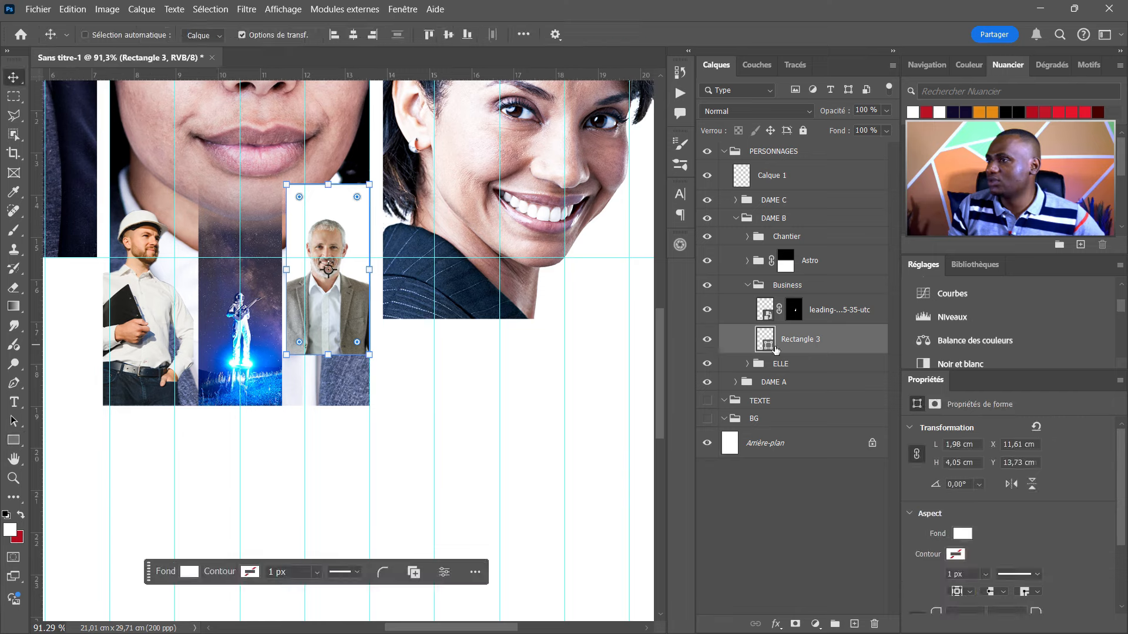
left_click_drag(817, 355, 801, 189)
left_click(708, 206)
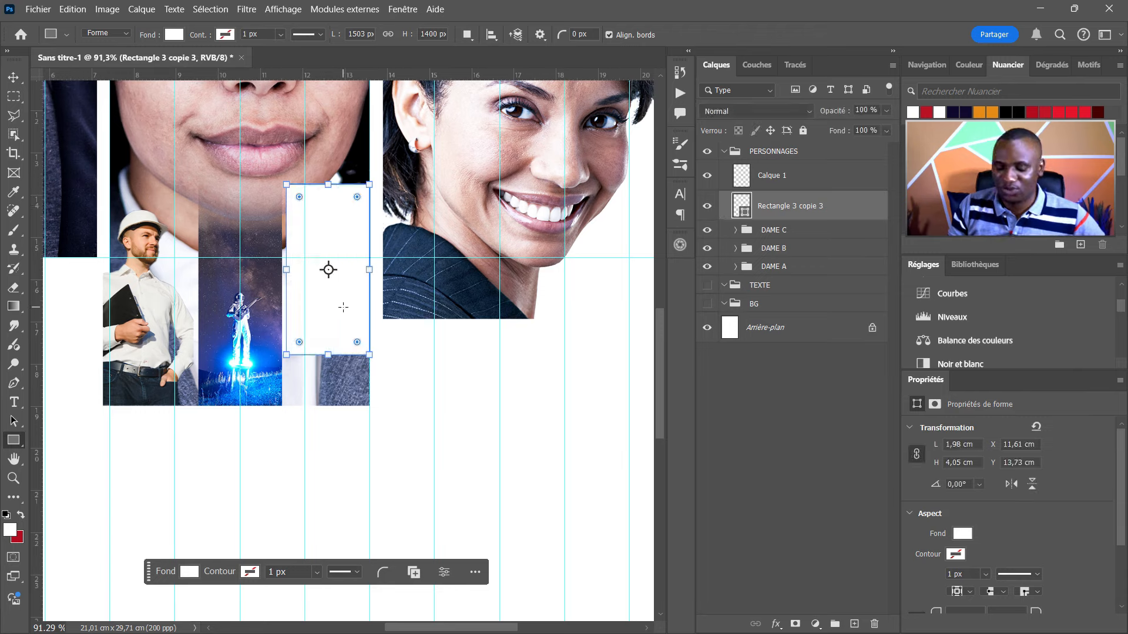
Move the white rectangle copy just beneath the businessman and resize it to 4.18 by 2.29 cm to cover the portrait's leftover area.
key("v")
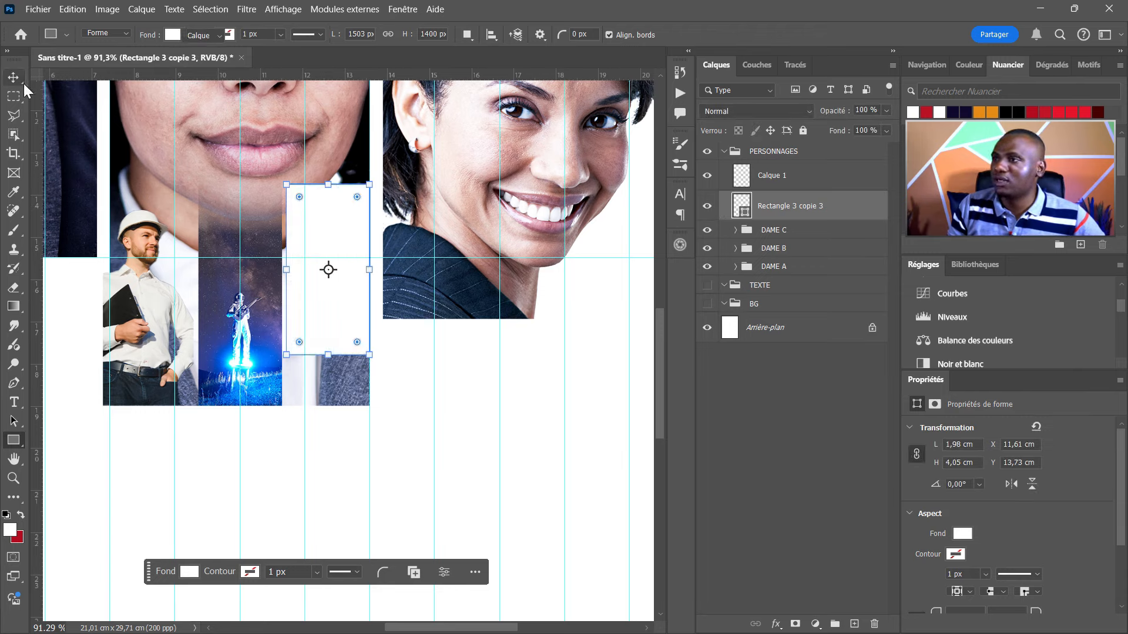
left_click_drag(346, 312, 323, 472)
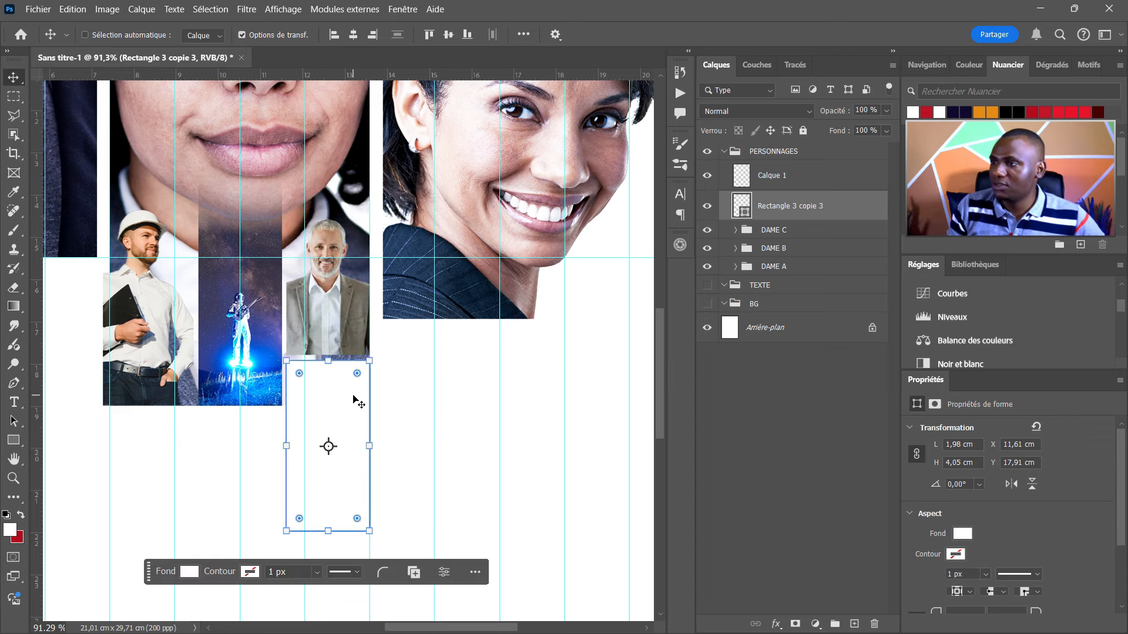
left_click_drag(326, 531, 328, 454)
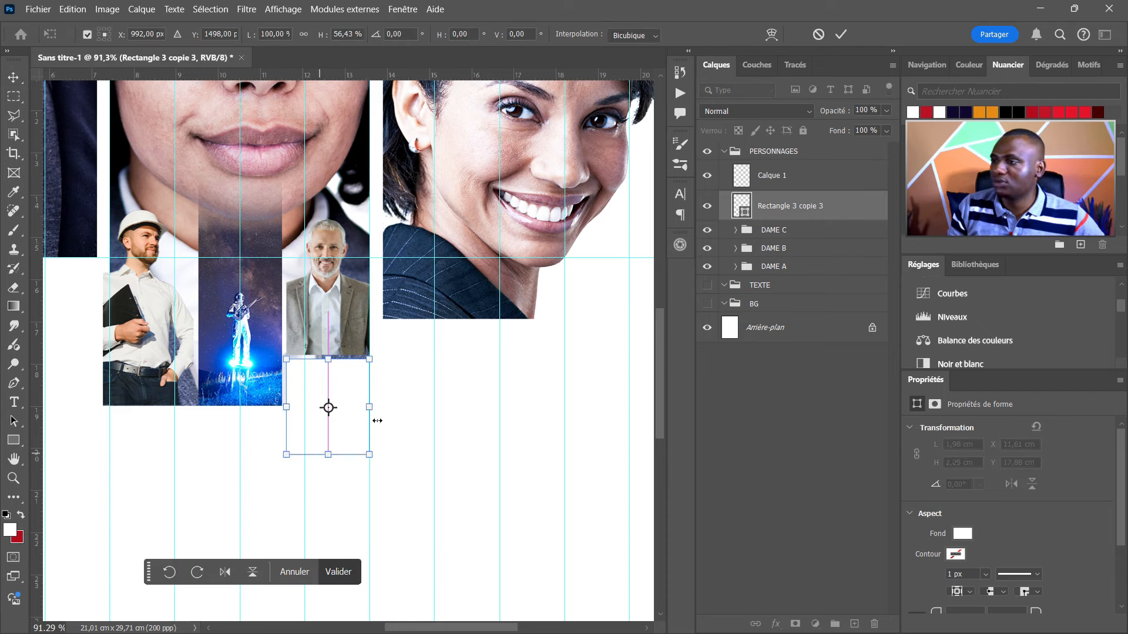
left_click_drag(369, 406, 457, 410)
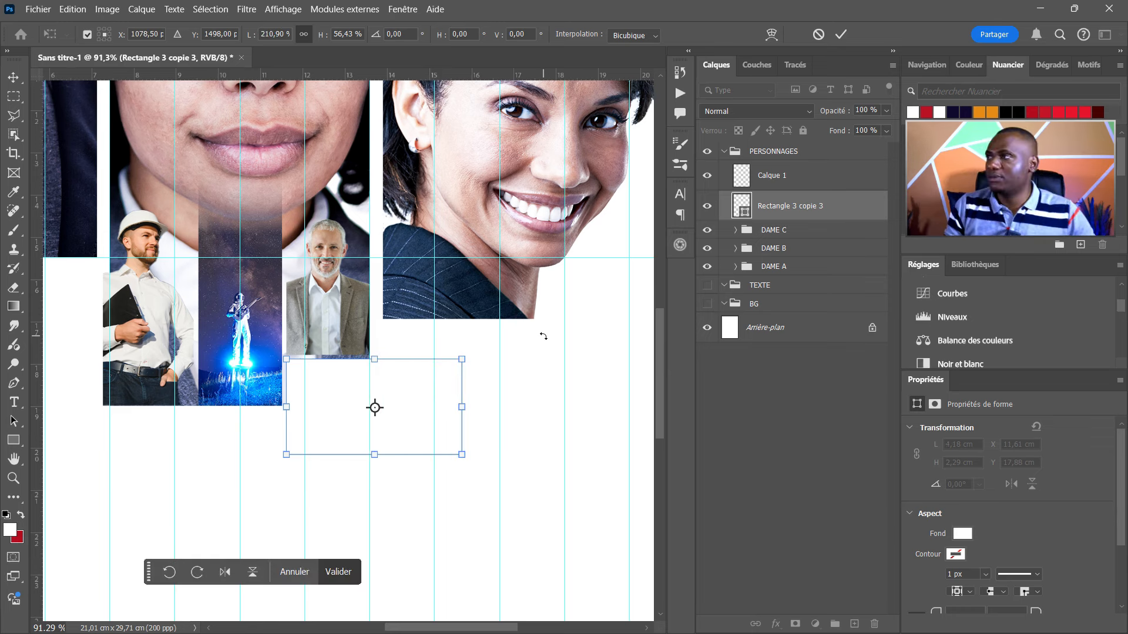
left_click(842, 34)
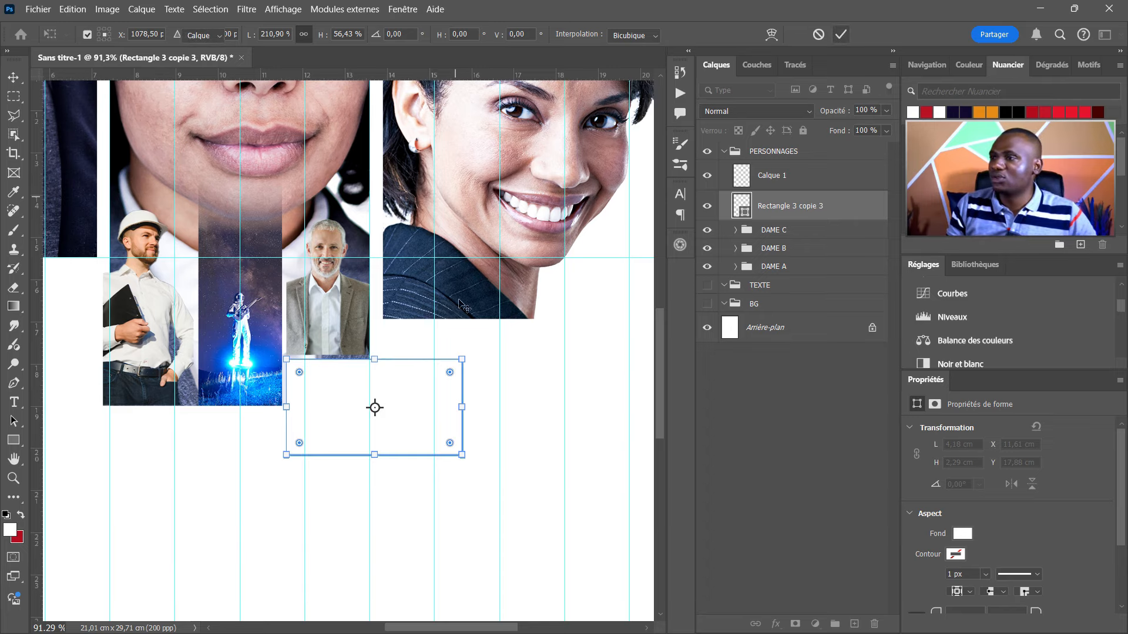
Duplicate the Chantier and Astro groups from DAME B into the DAME C group.
left_click(736, 248)
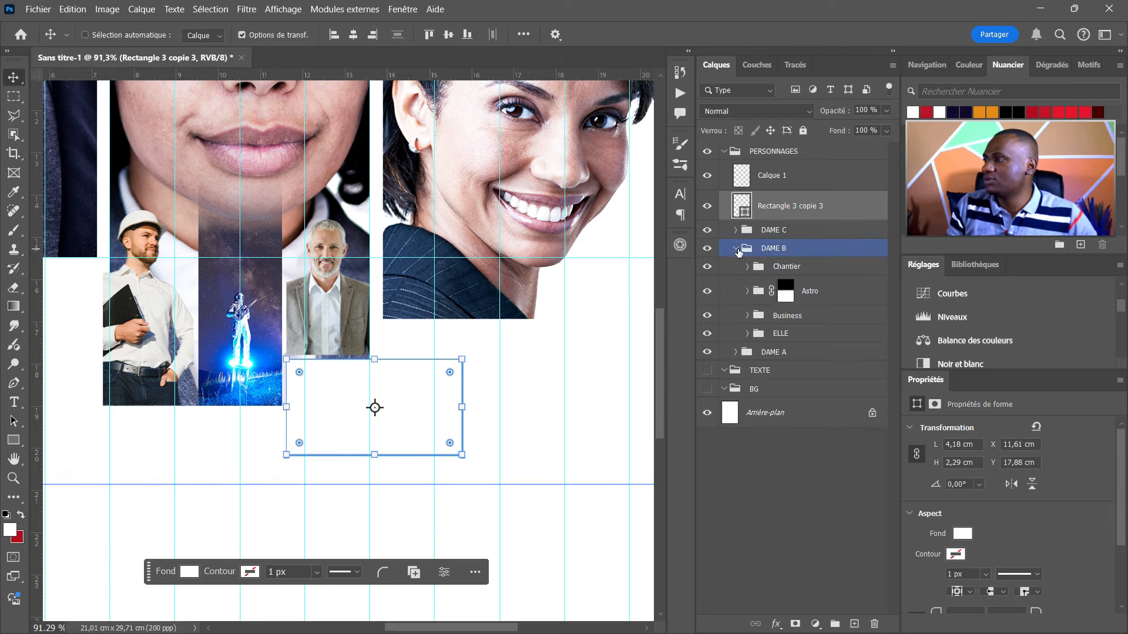
left_click(806, 317)
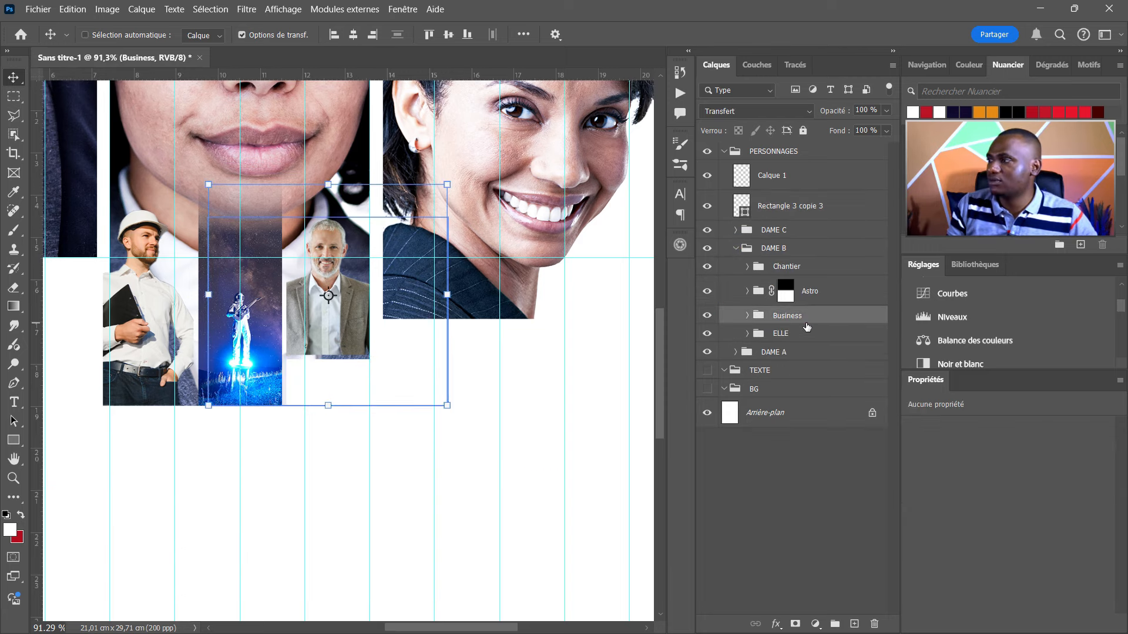
left_click(786, 290)
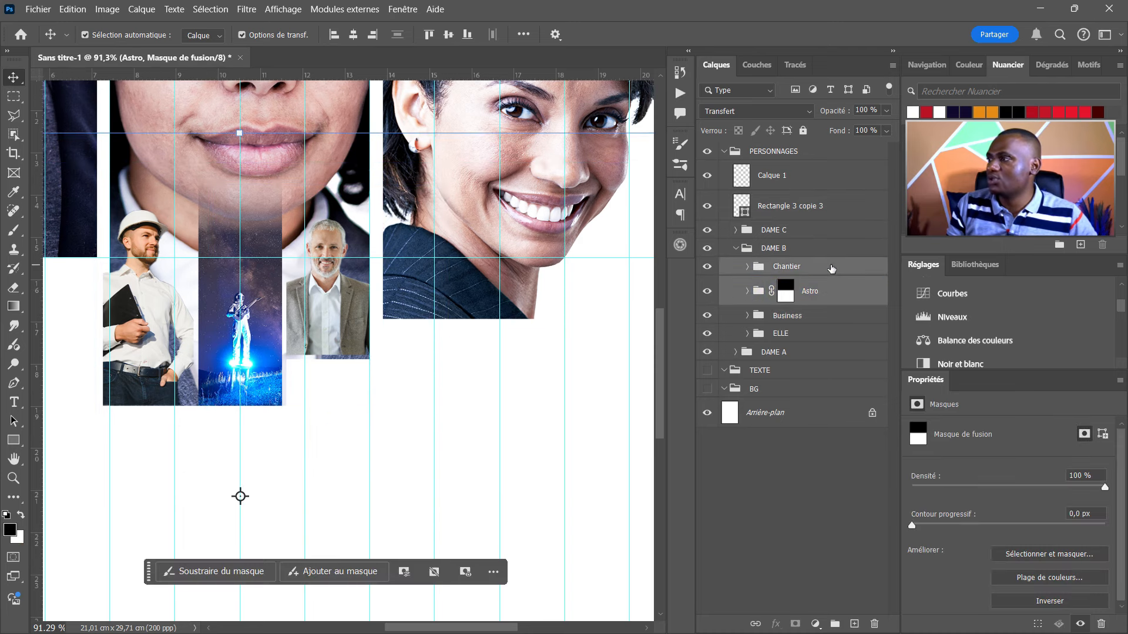
left_click(831, 269, "ctrl")
left_click_drag(831, 269, 805, 233)
left_click(735, 232)
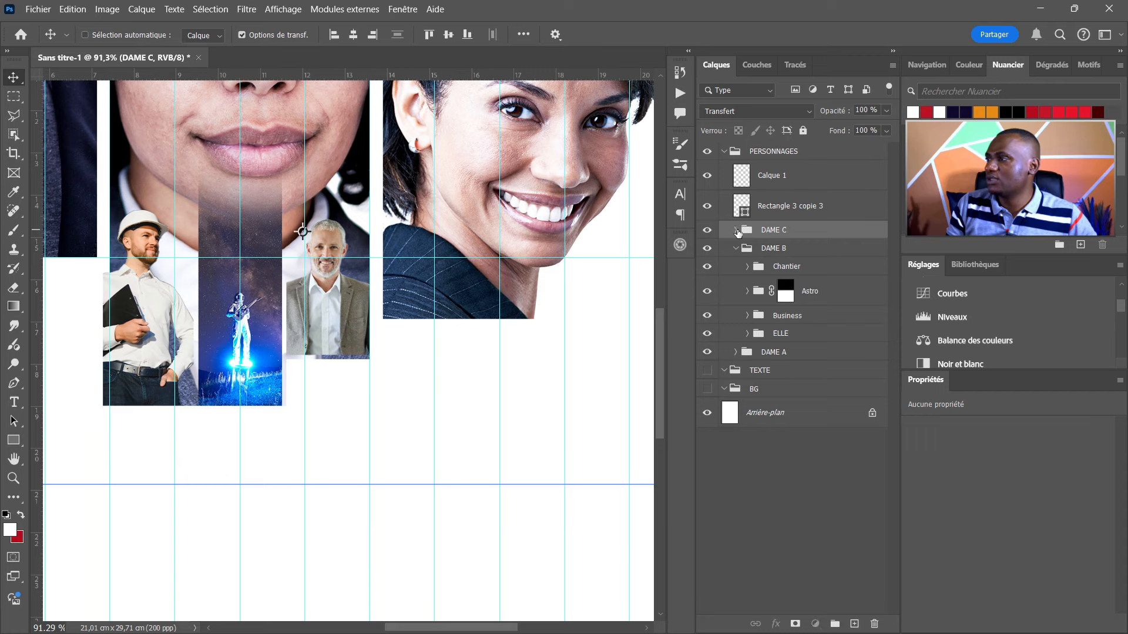
left_click(736, 230)
left_click(755, 250)
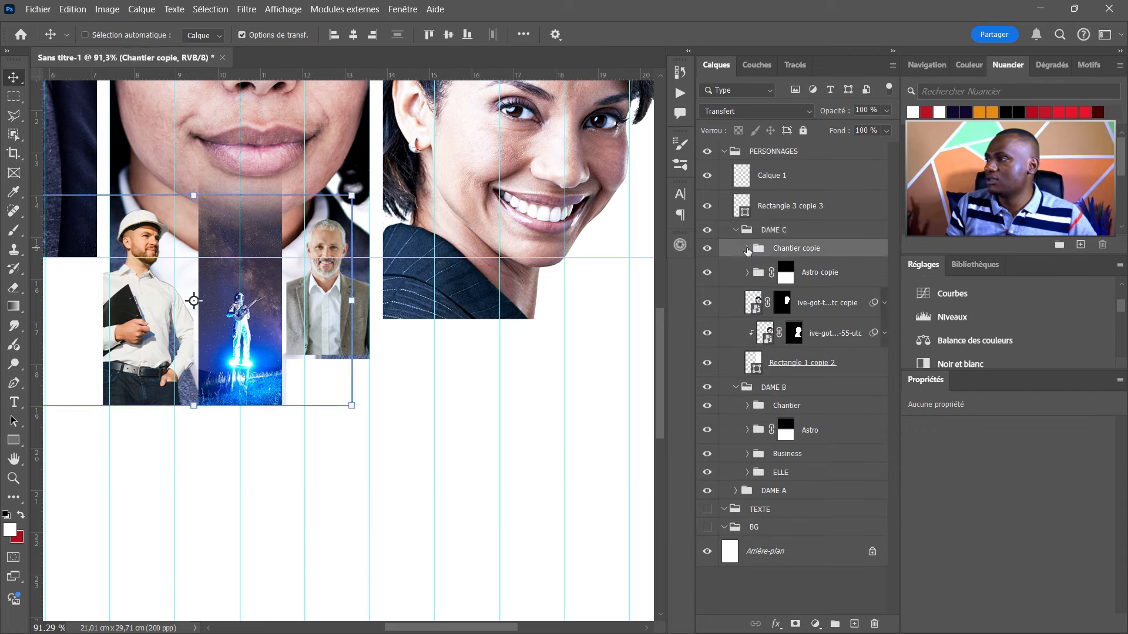
left_click(747, 248)
left_click(747, 248)
left_click(781, 279)
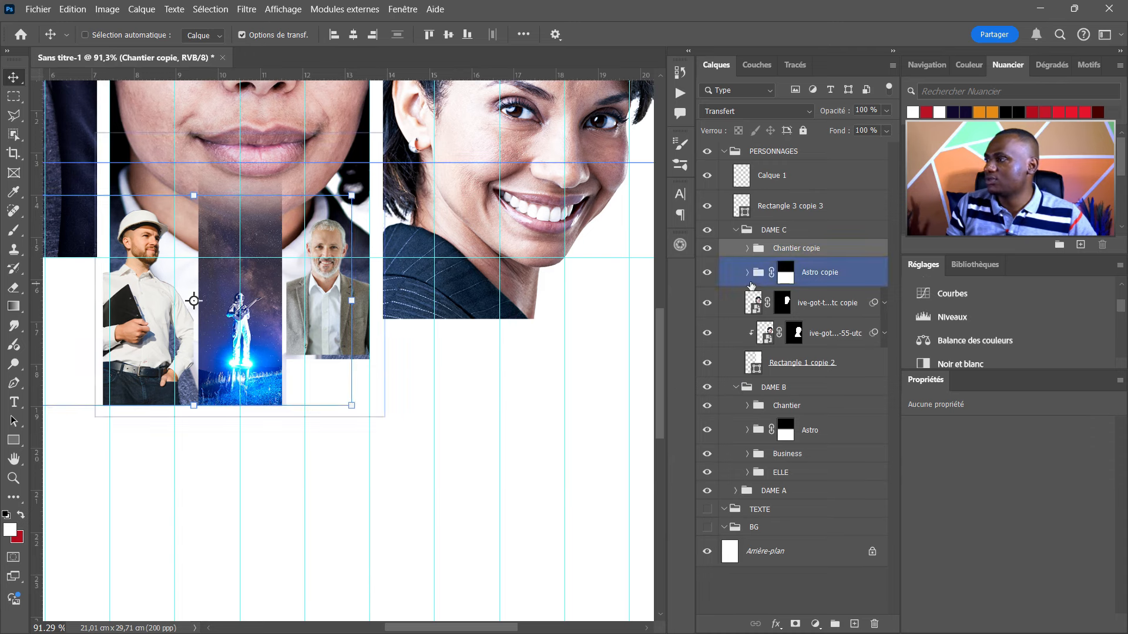
Group DAME C's two portrait layers with Rectangle 1 copie 2 and name the group ELLE.
left_click(810, 302)
left_click(845, 332, "ctrl")
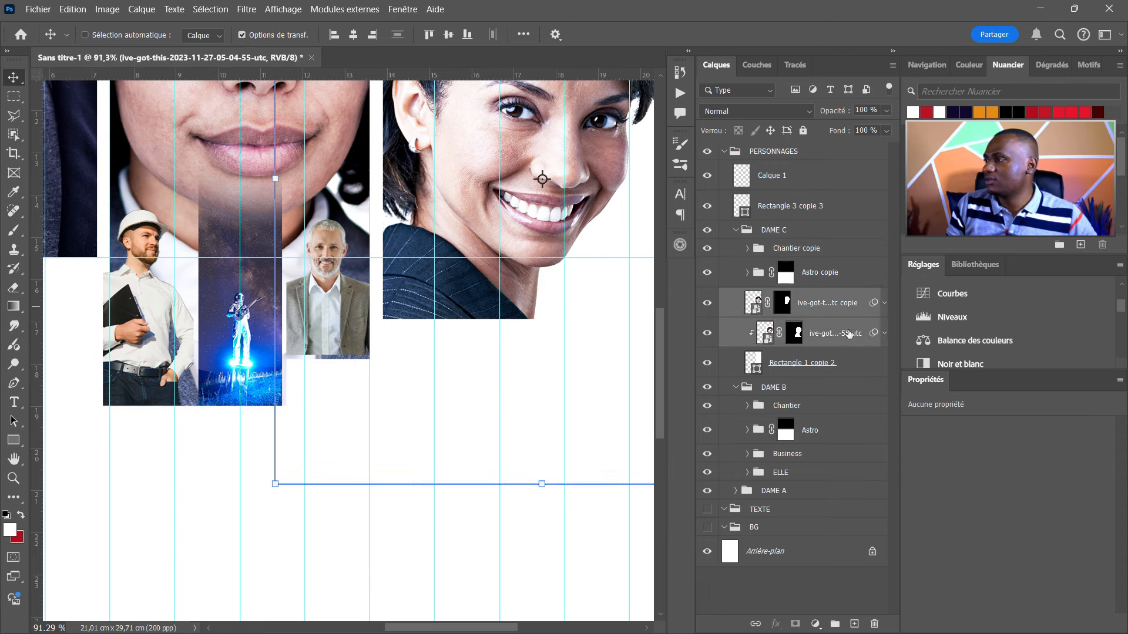
left_click(835, 373, "ctrl")
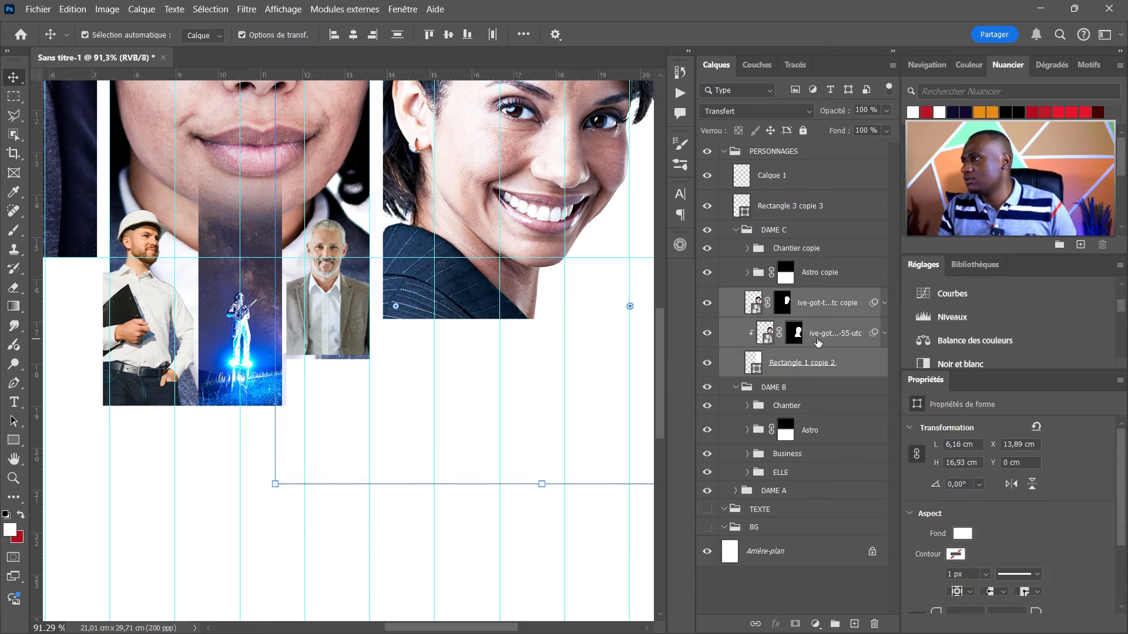
key("ctrl+g")
double_click(785, 298)
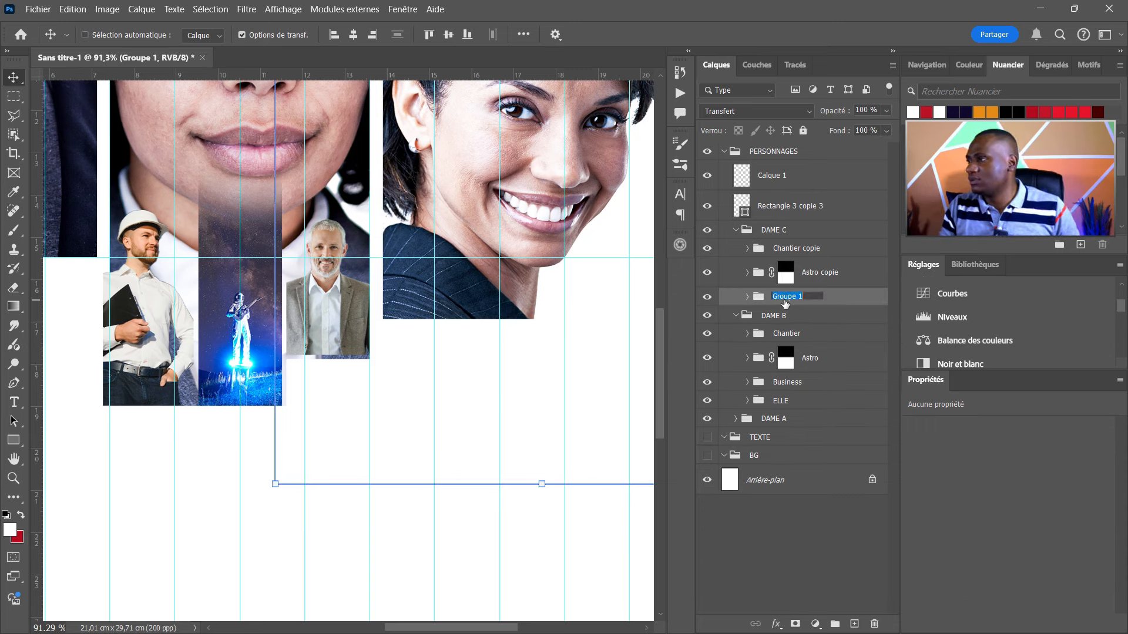
type("ELLE")
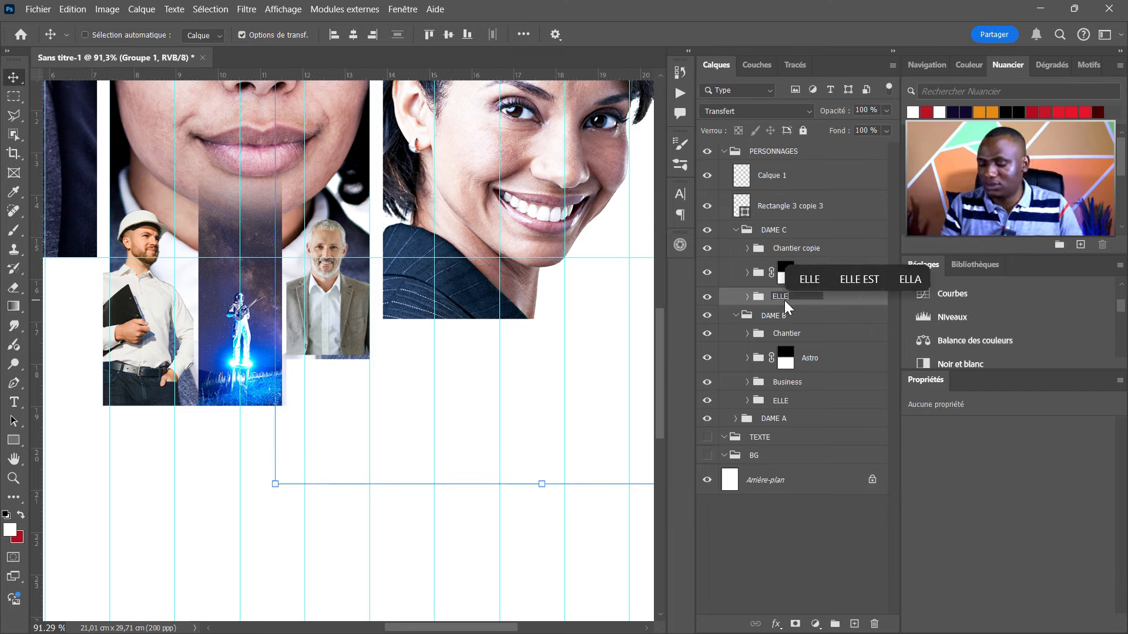
key("Return")
Move the Chantier and Astro group copies onto DAME C's portrait, flush with its lower-left corner.
left_click(817, 275)
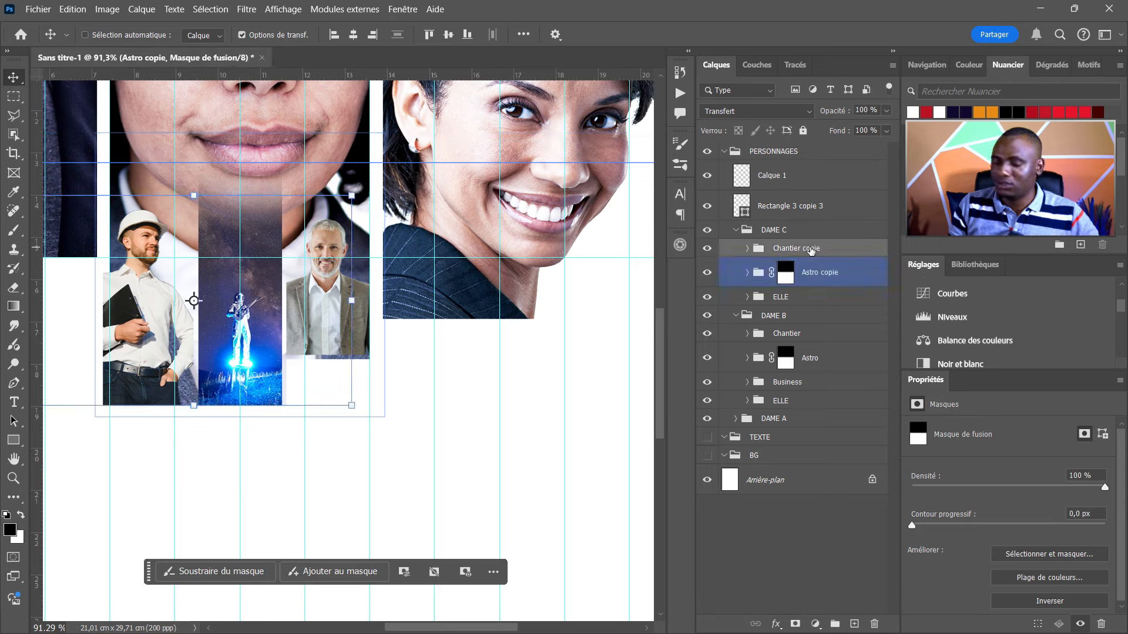
left_click(809, 249)
left_click(821, 275, "ctrl")
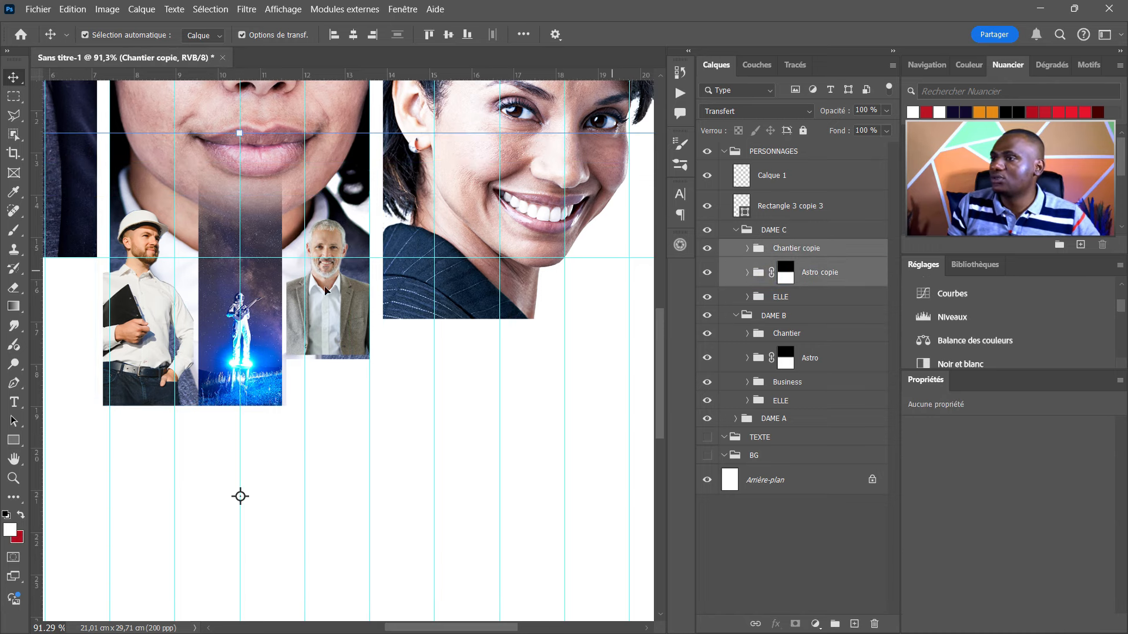
left_click_drag(223, 286, 467, 201)
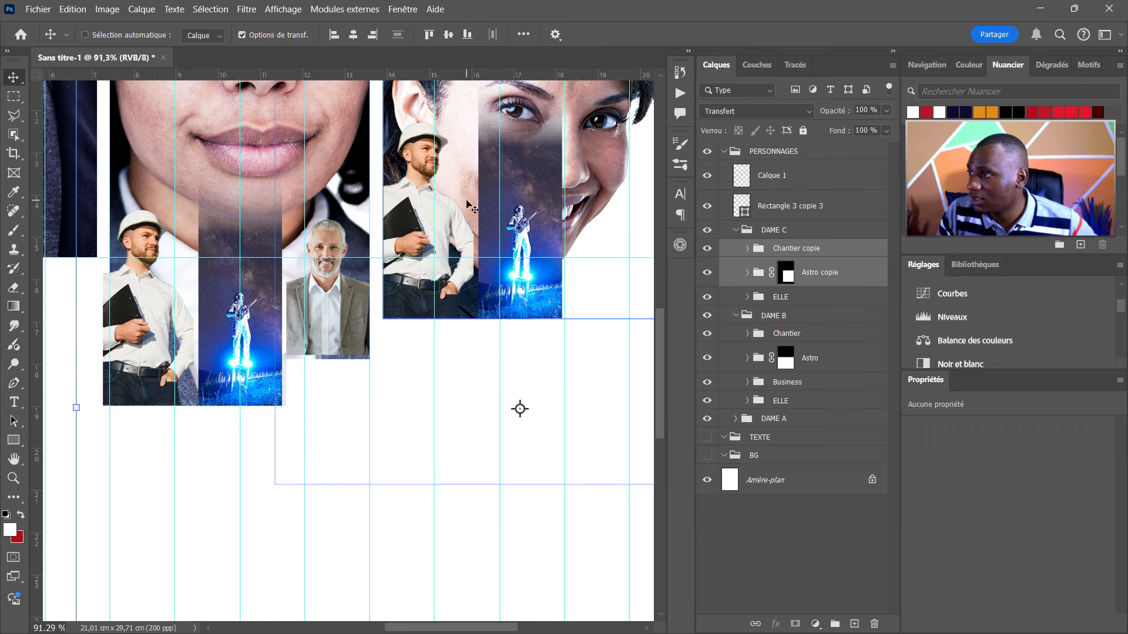
key("Left")
key("Left")
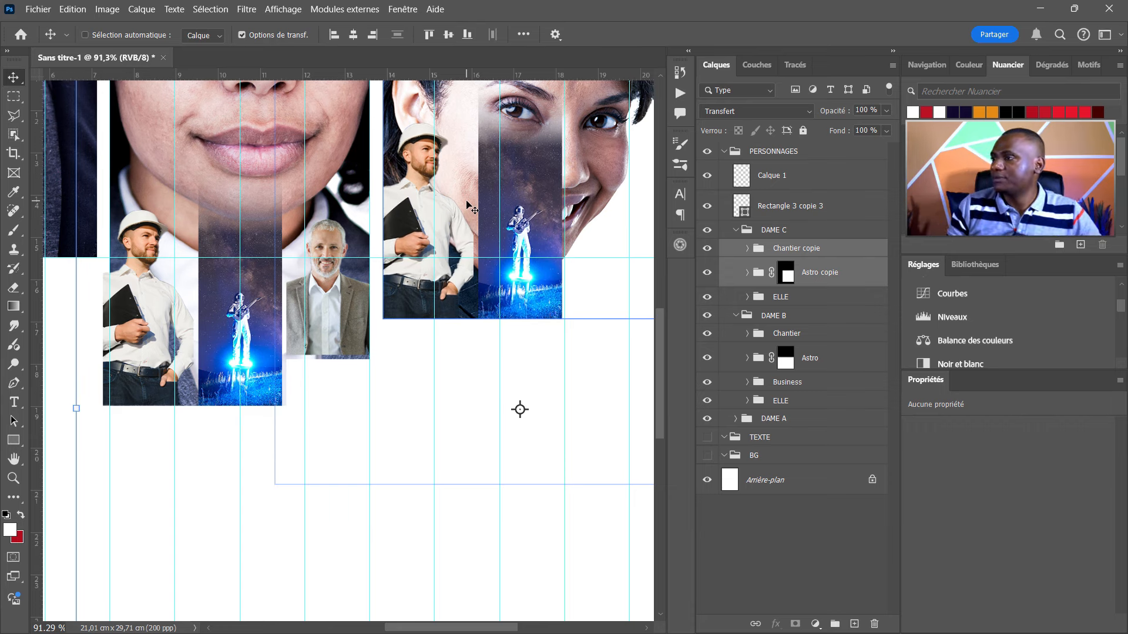
scroll(470, 207, "up", 2)
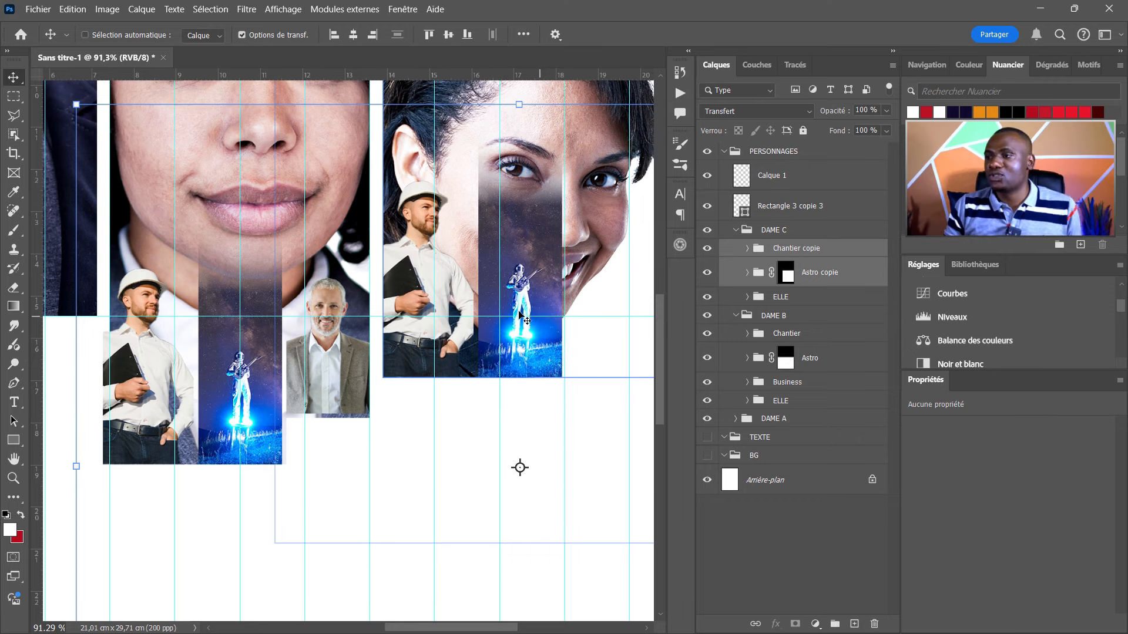
Place the female cosmonaut image above Rectangle 3 copie 3 and clip it to that rectangle.
left_click(416, 488, "ctrl")
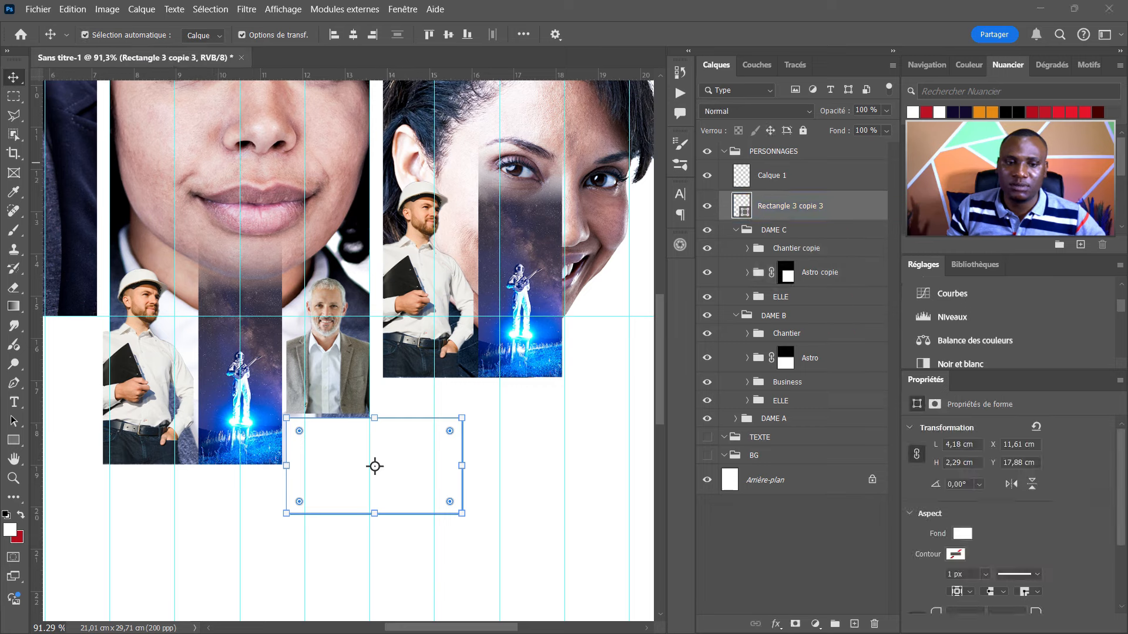
left_click_drag(380, 114, 410, 240)
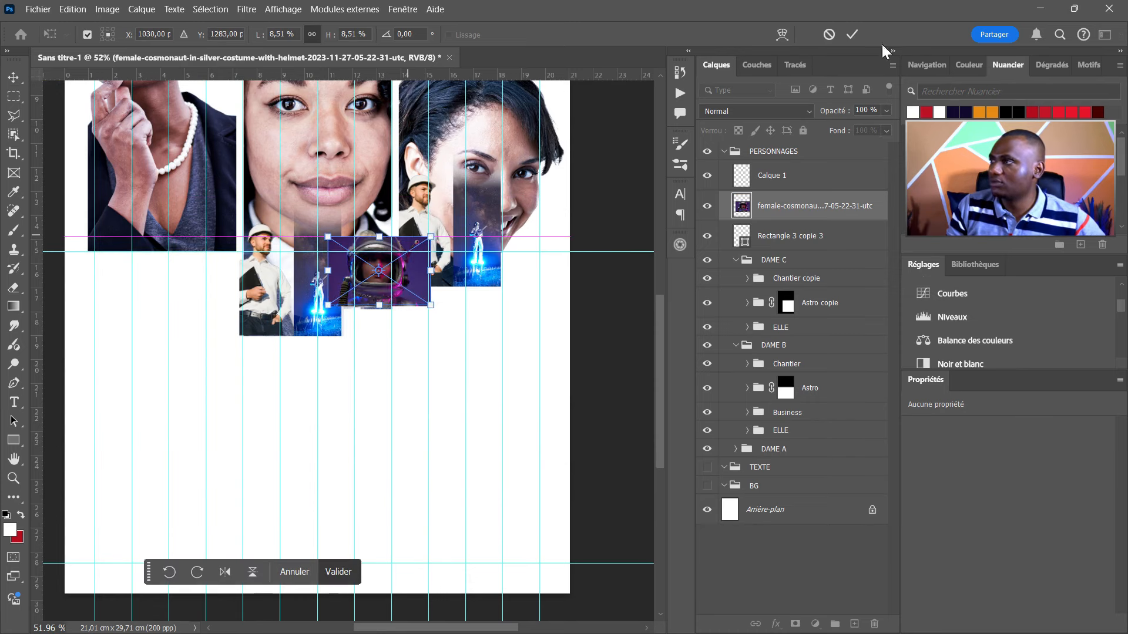
left_click(851, 32)
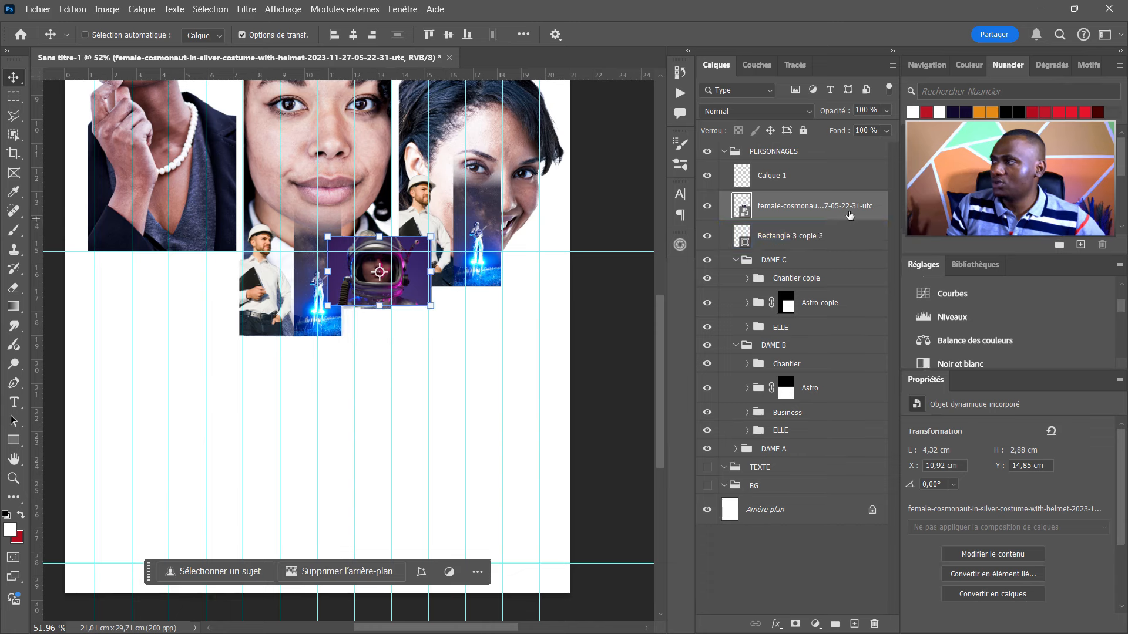
left_click_drag(851, 217, 853, 215)
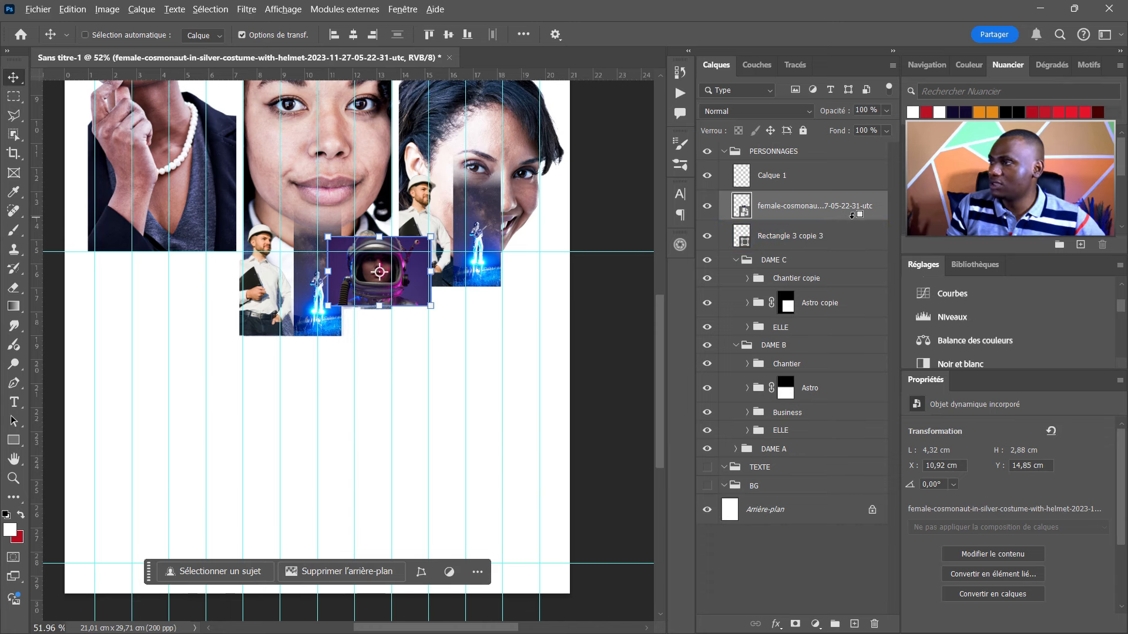
left_click(853, 217, "alt")
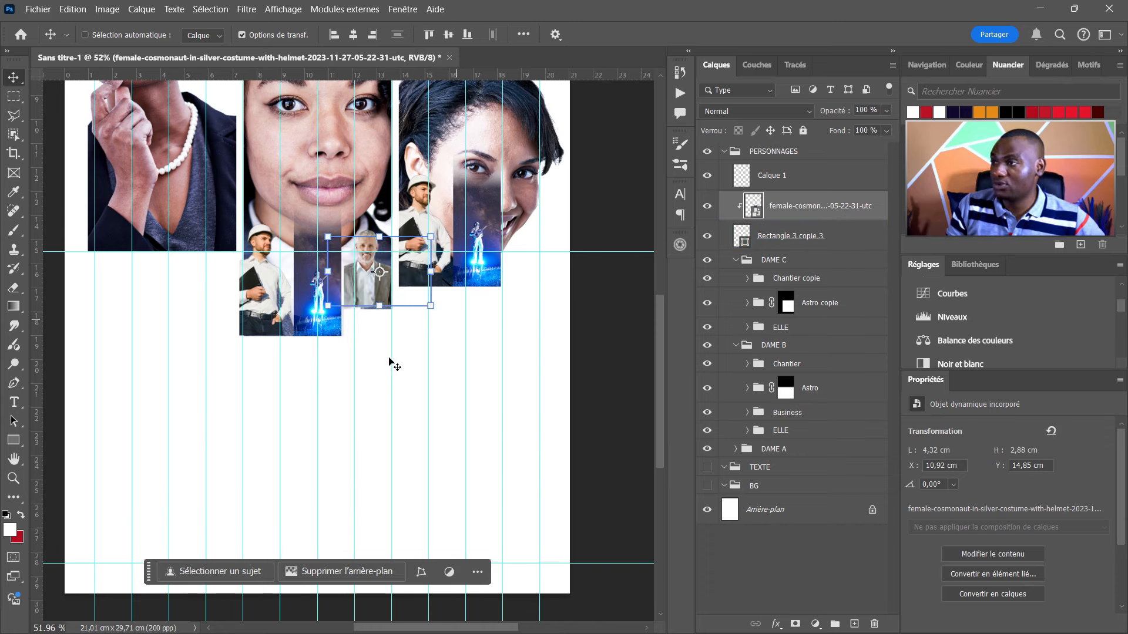
Move the cosmonaut image over the rectangle beneath the businessman and scale it to about 4.18 by 2.79 cm.
left_click_drag(420, 351, 426, 415)
scroll(400, 344, "up", 1)
scroll(401, 346, "up", 5)
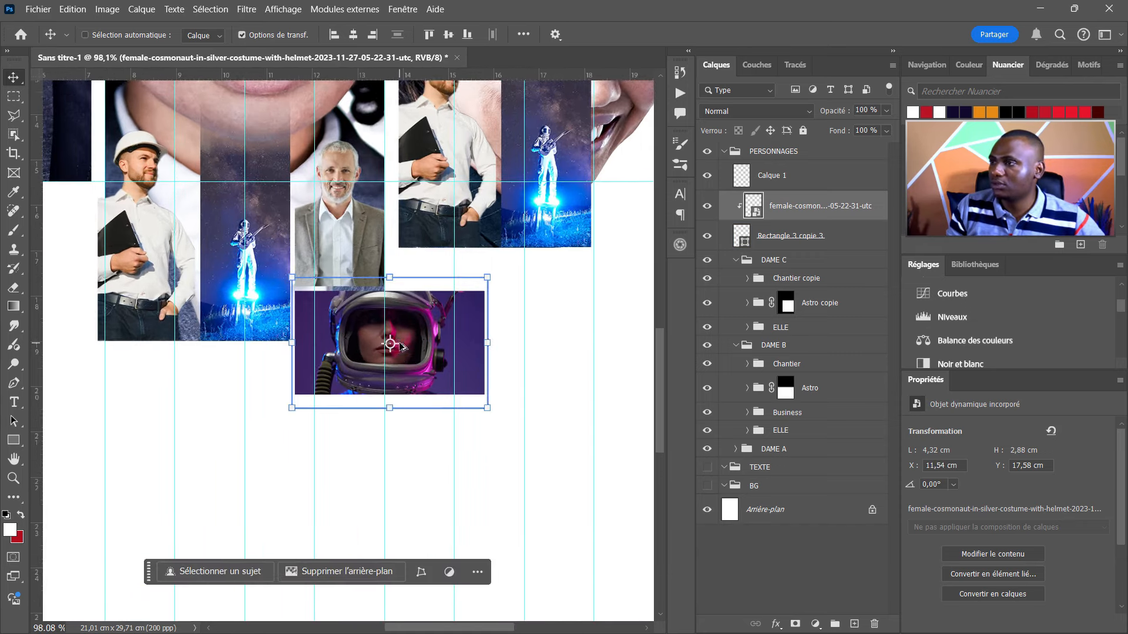
scroll(393, 291, "down", 3)
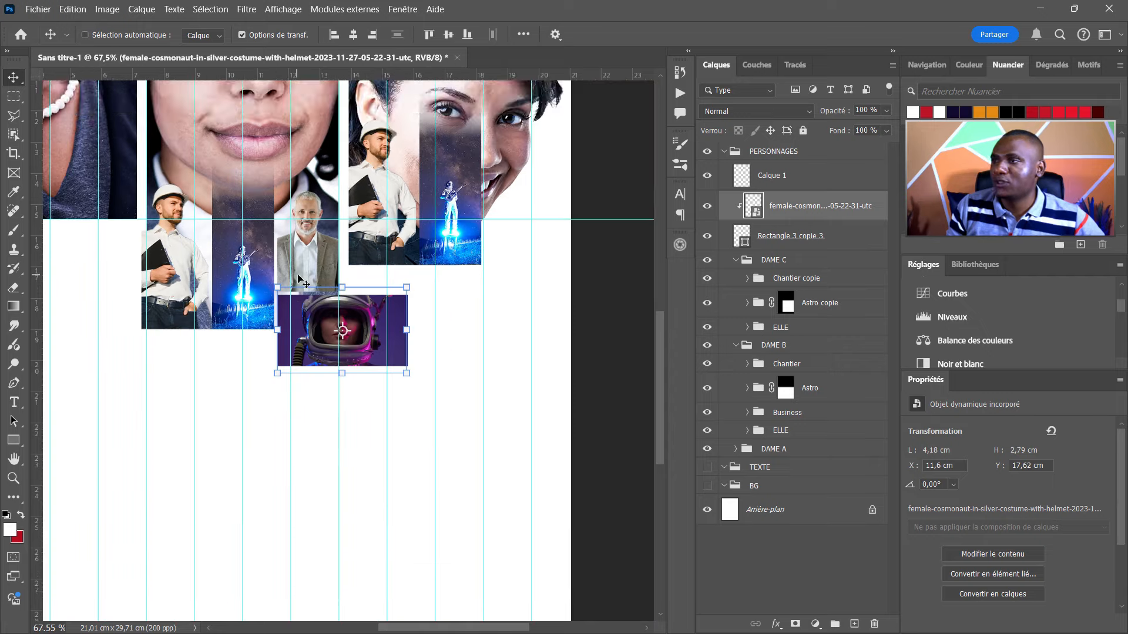
Place the presenter photo above Rectangle 3 copie 2 in Chantier copie and scale it to about 3.34 by 4.99 cm over the architect.
left_click(380, 238, "ctrl")
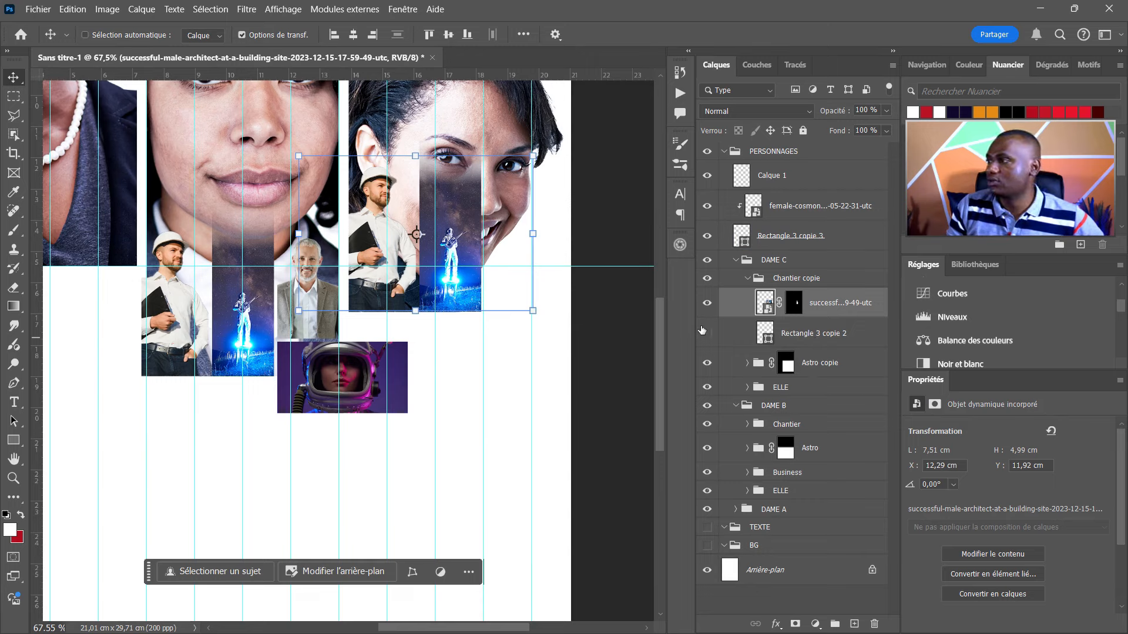
left_click(836, 341)
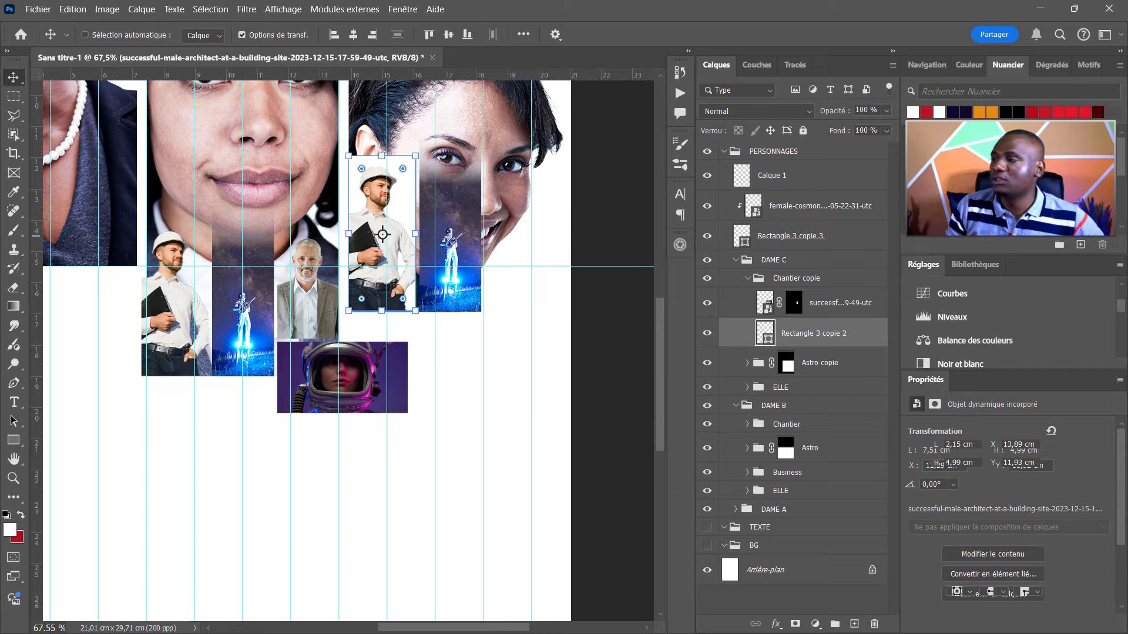
left_click_drag(478, 326, 477, 325)
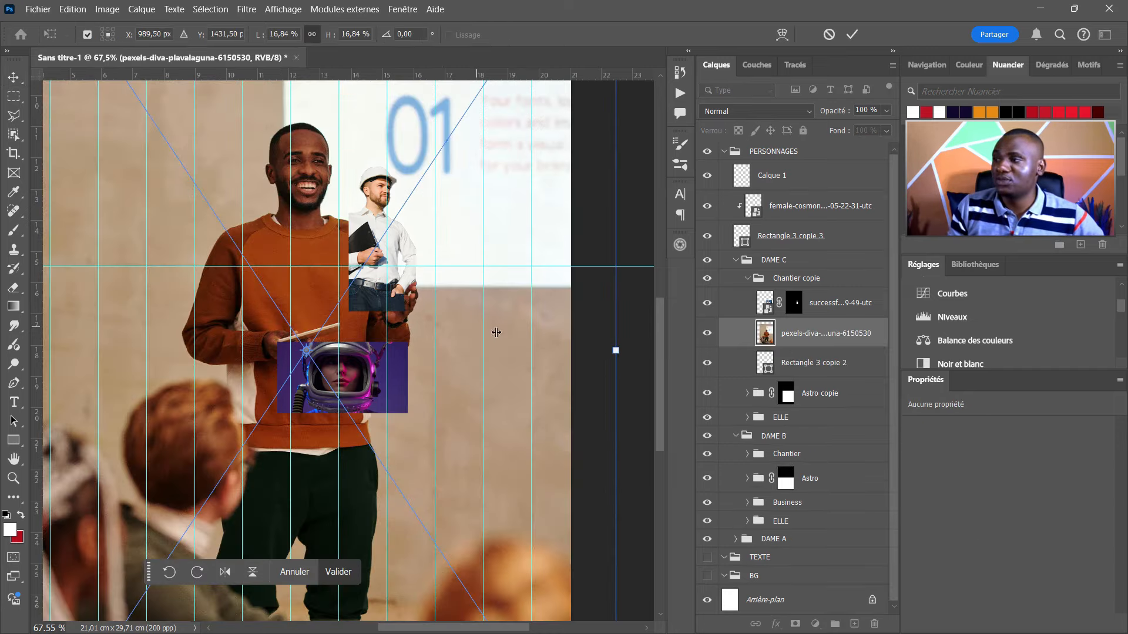
left_click_drag(617, 349, 356, 378)
key("Return")
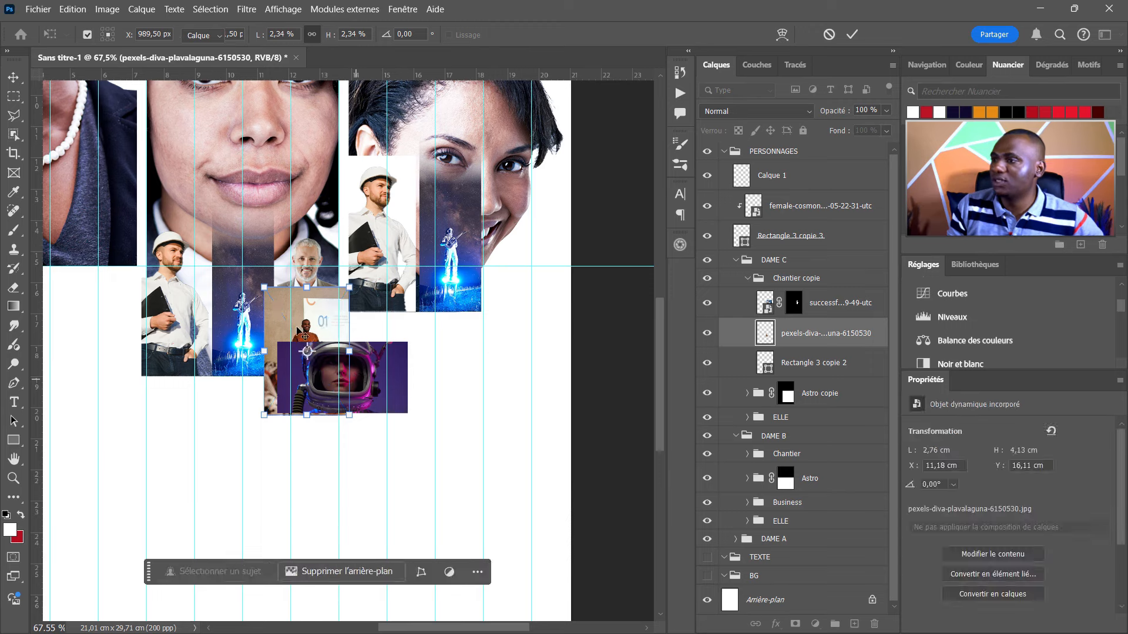
left_click_drag(393, 218, 386, 221)
left_click_drag(385, 285, 386, 312)
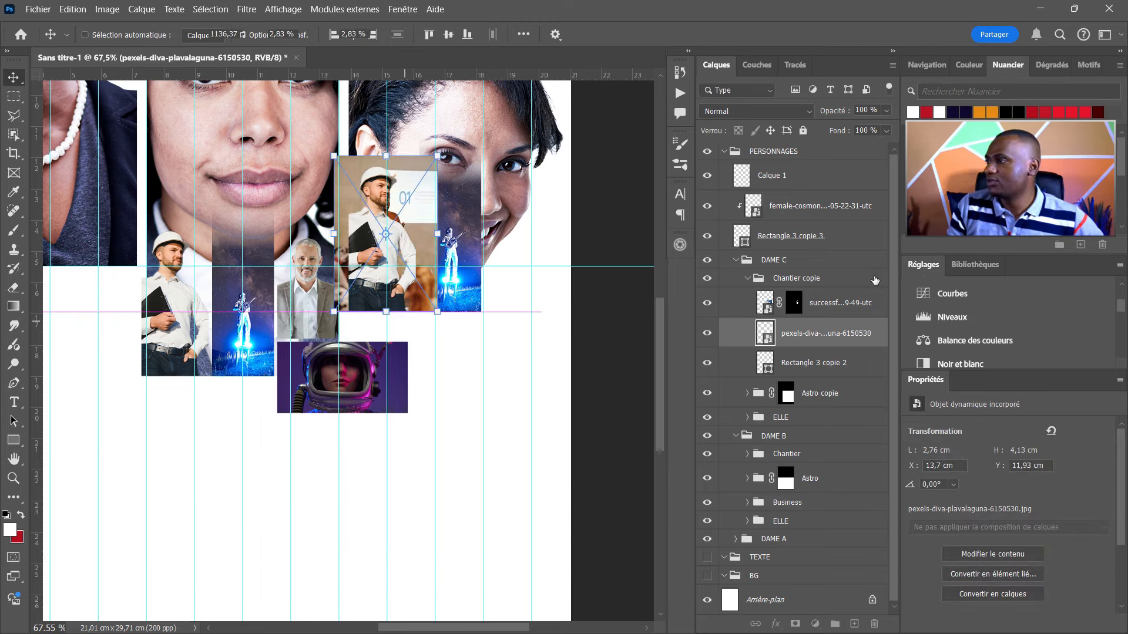
Delete the architect layer from Chantier copie and clip the presenter photo to Rectangle 3 copie 2.
left_click(846, 303)
key("Delete")
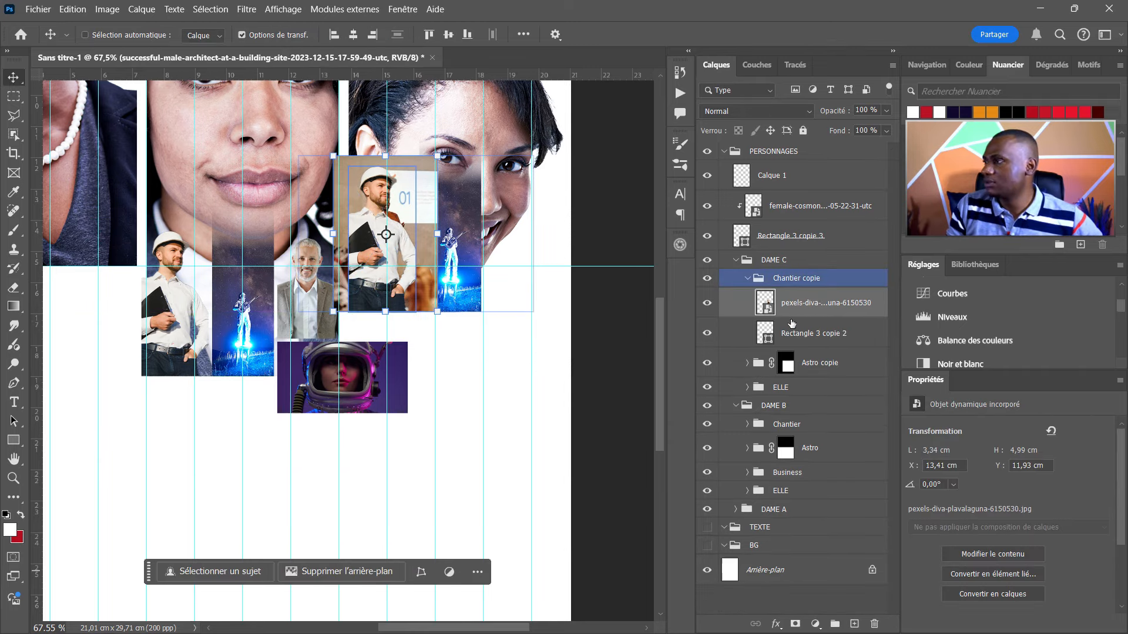
left_click(822, 302)
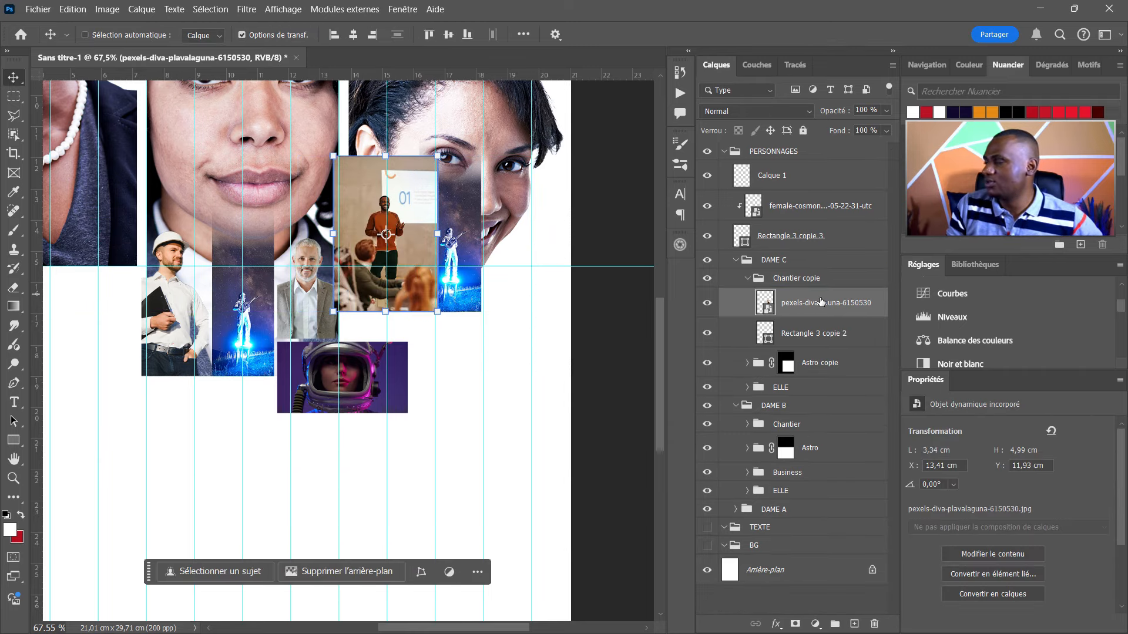
left_click(845, 316, "alt")
left_click(846, 316, "alt")
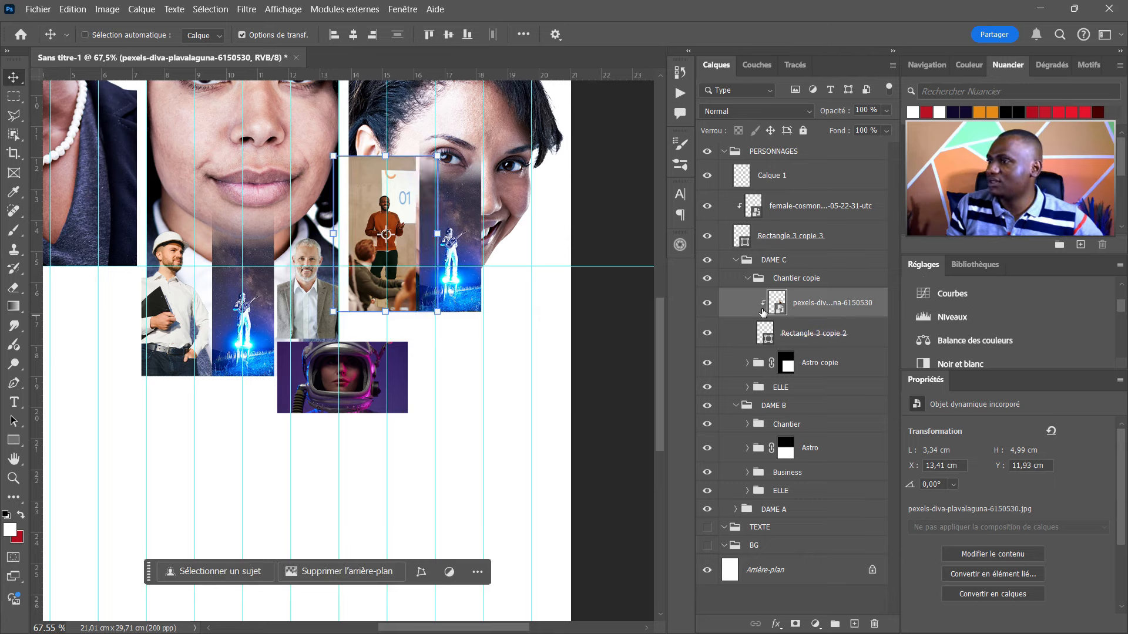
Examine the edges and alignment of the presenter and astronaut strips against DAME C's portrait, with both strip groups selected.
scroll(389, 307, "up", 3)
scroll(388, 307, "up", 5)
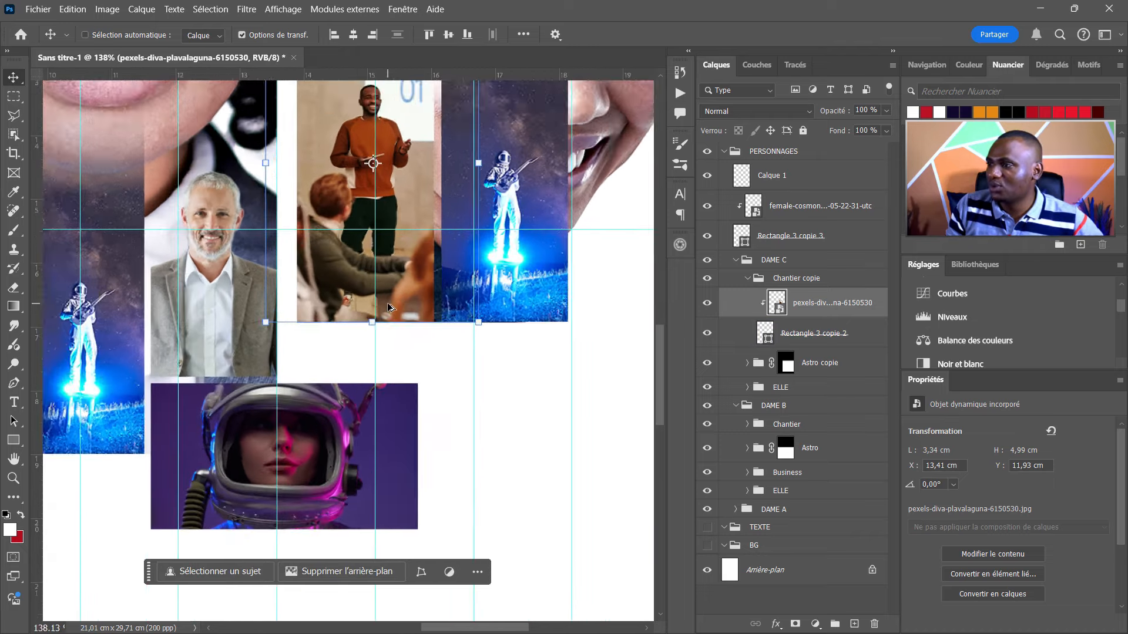
scroll(387, 303, "up", 4)
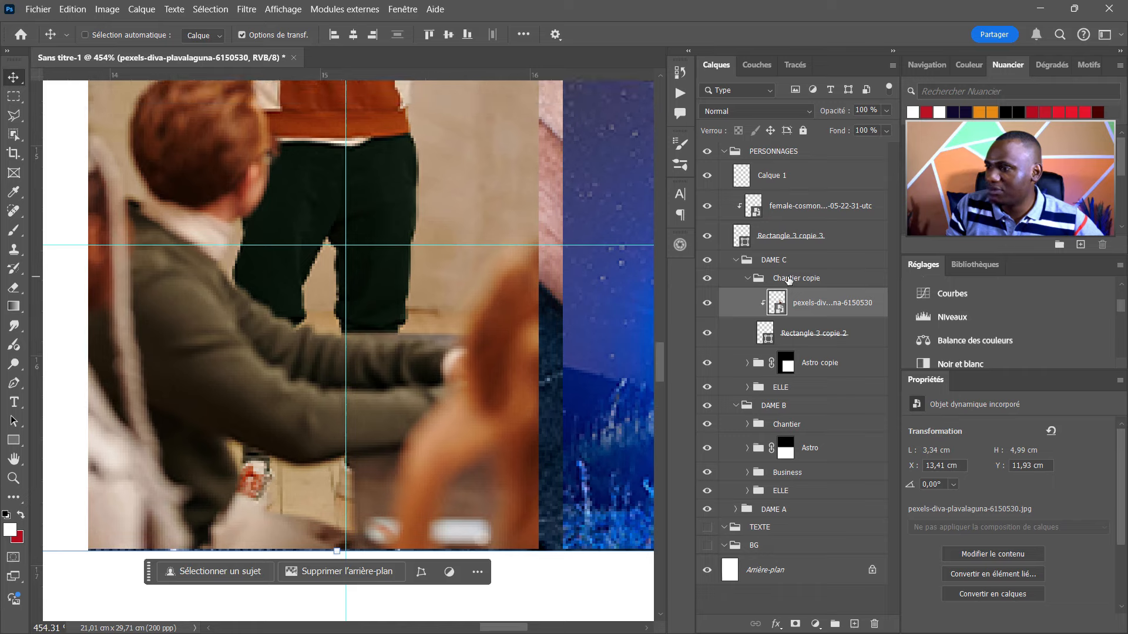
left_click(792, 281)
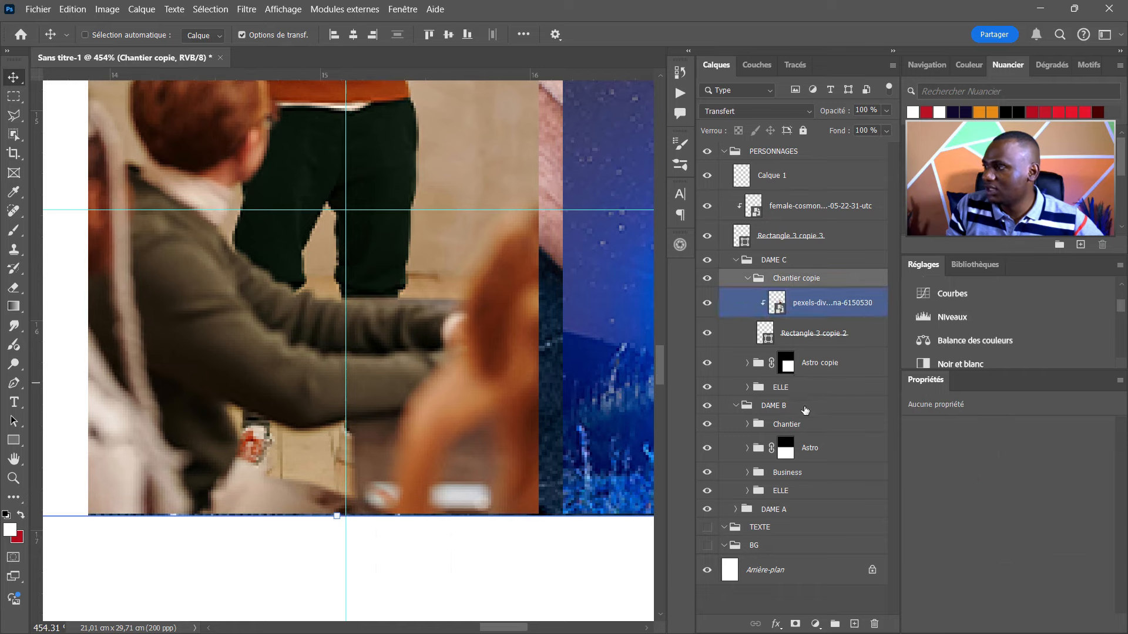
left_click(821, 367, "ctrl")
scroll(466, 355, "down", 8)
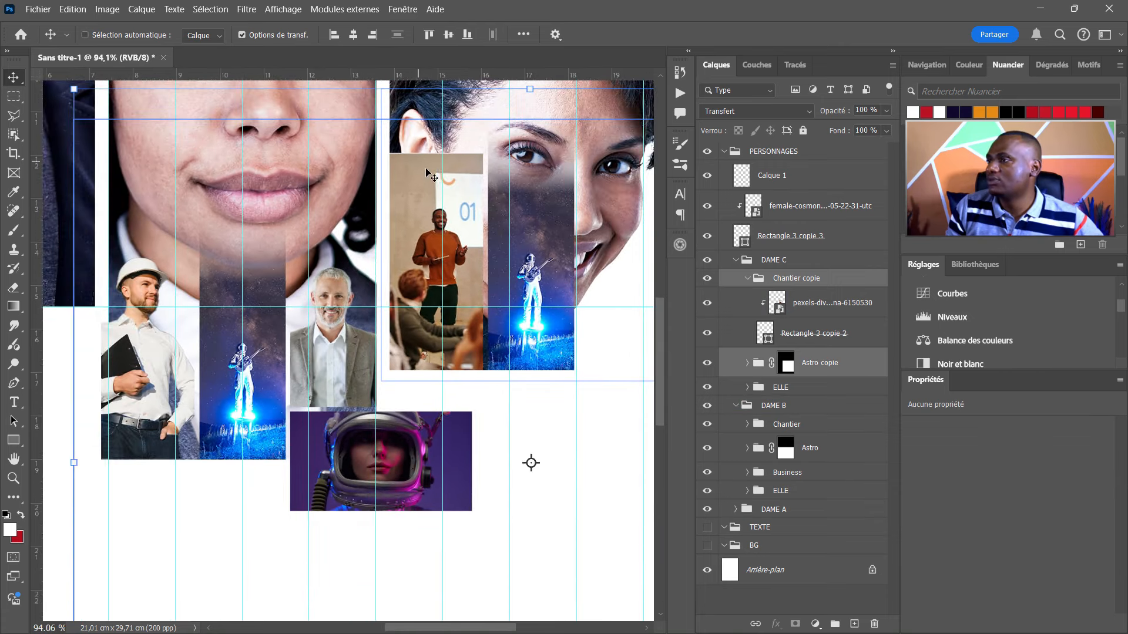
scroll(432, 176, "up", 3)
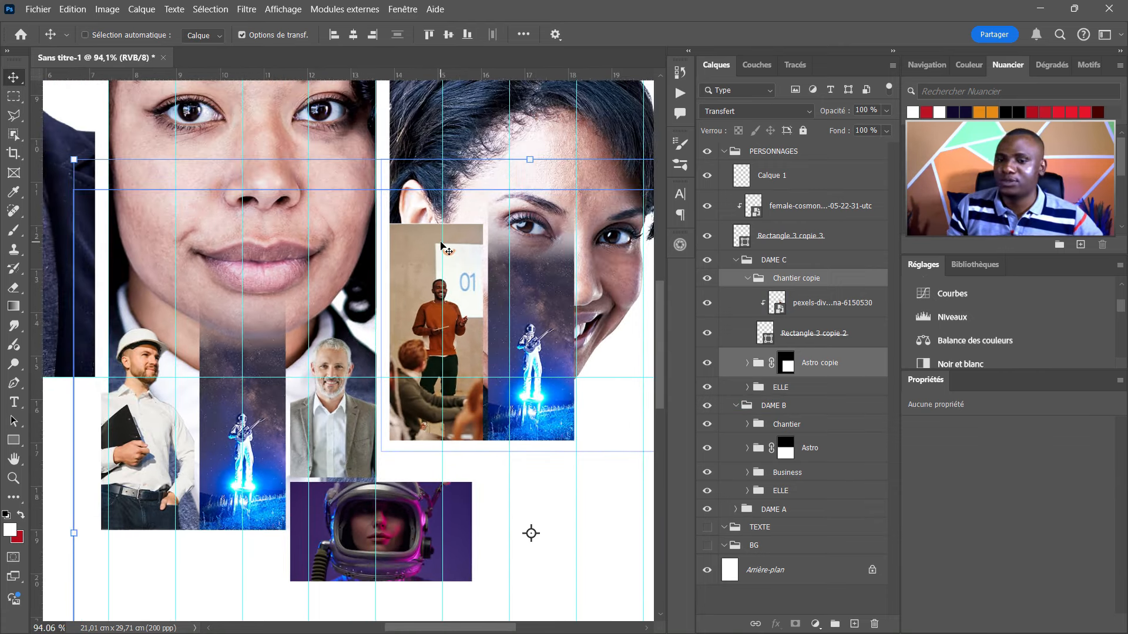
left_click(444, 247, "ctrl")
scroll(442, 247, "down", 1)
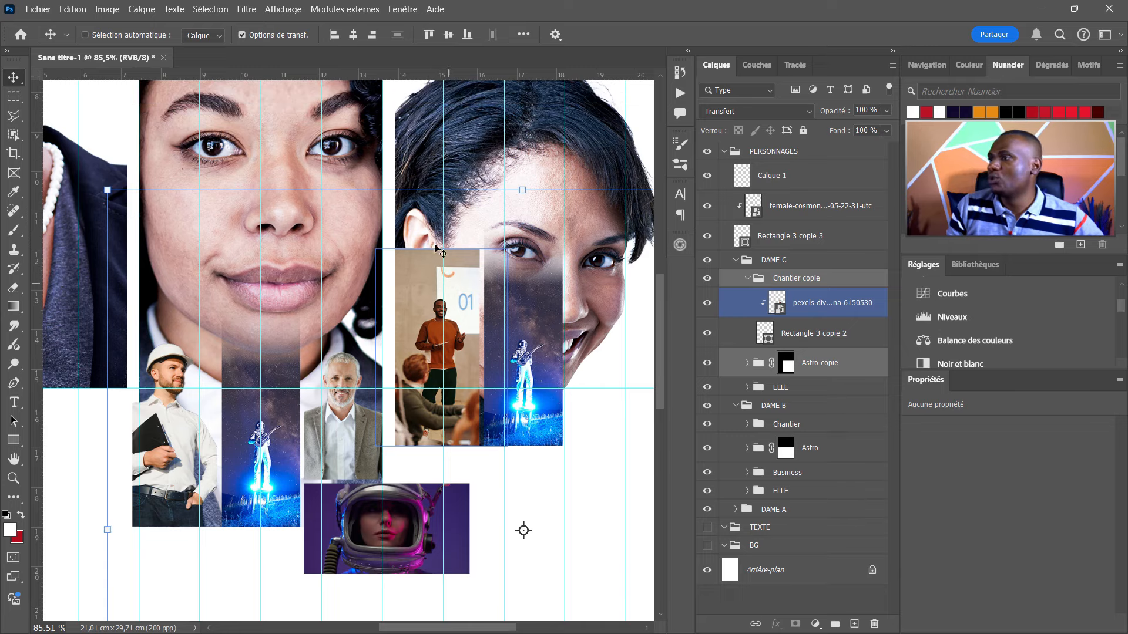
left_click(442, 276, "ctrl")
scroll(441, 276, "down", 2)
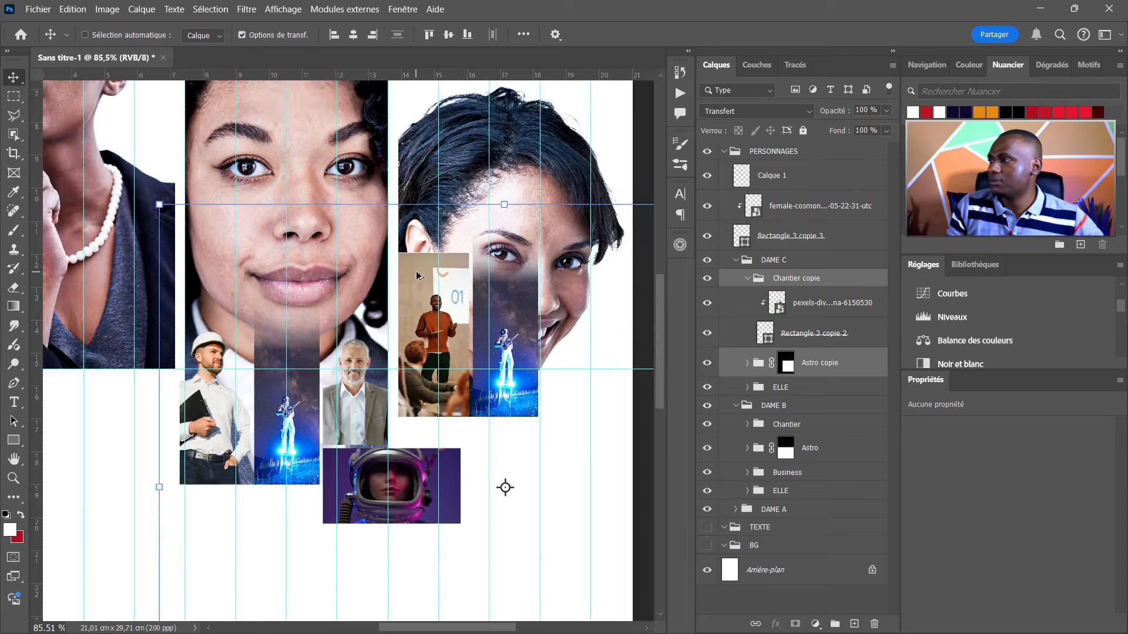
Copy the Astro group's mask to Chantier copie and redraw its vertical black-to-white gradient to fade the presenter photo's upper edge.
left_click(784, 455)
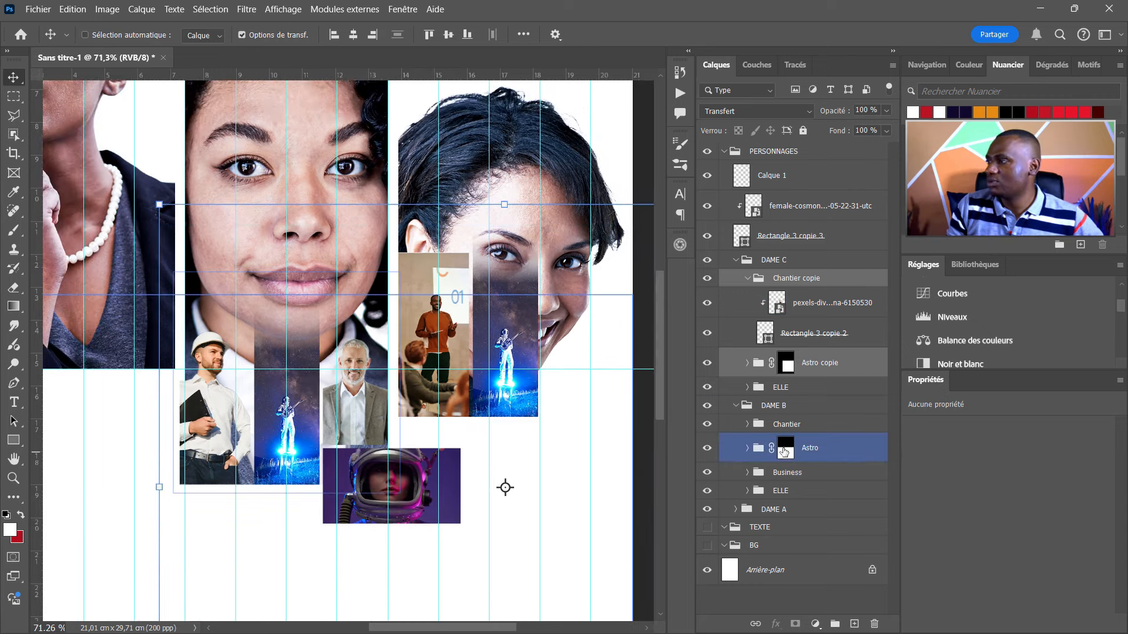
left_click_drag(785, 450, 799, 280)
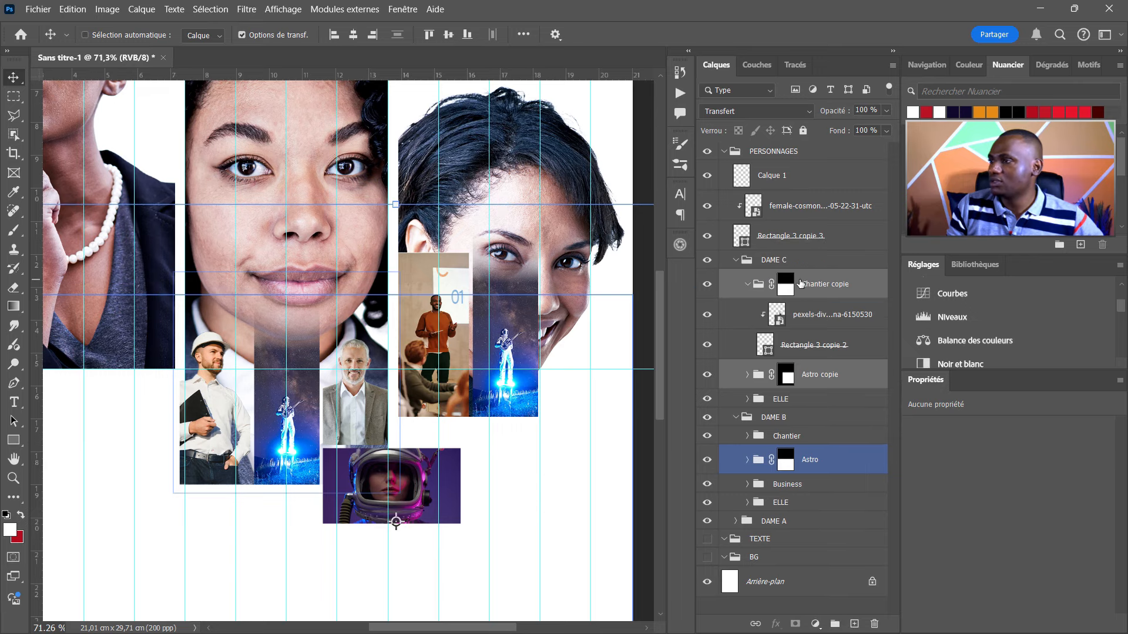
left_click(787, 285)
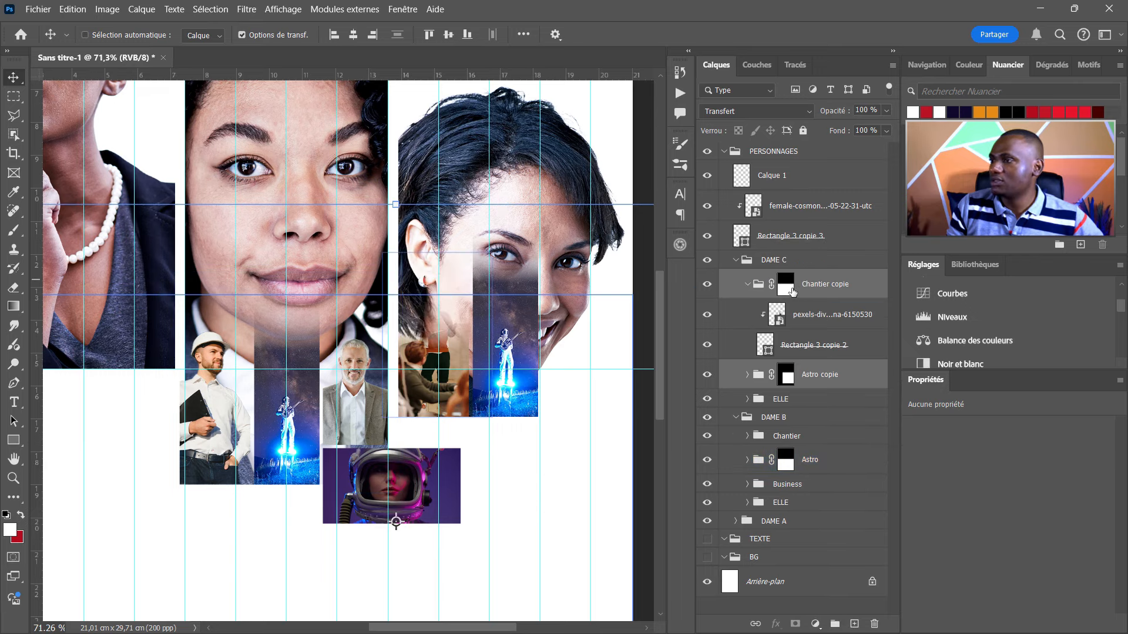
left_click(13, 306)
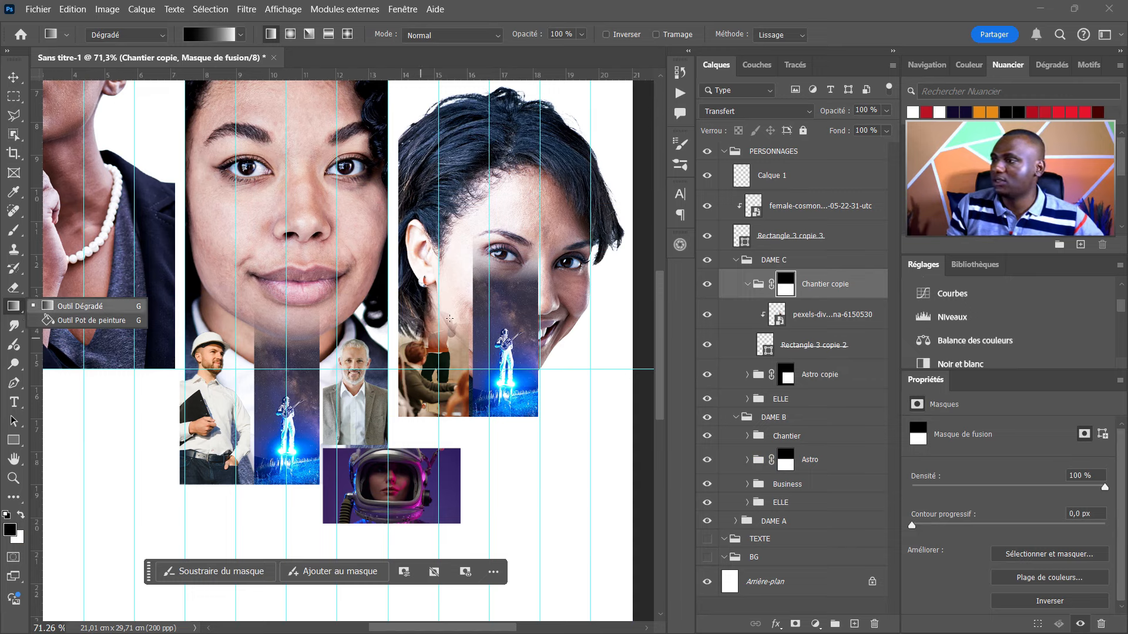
mouse_move(439, 280)
left_mouse_down()
mouse_move(439, 196)
mouse_move(438, 329)
mouse_move(438, 227)
left_mouse_up()
key("ctrl+z")
left_click_drag(438, 329, 437, 307)
left_click_drag(438, 227, 438, 254)
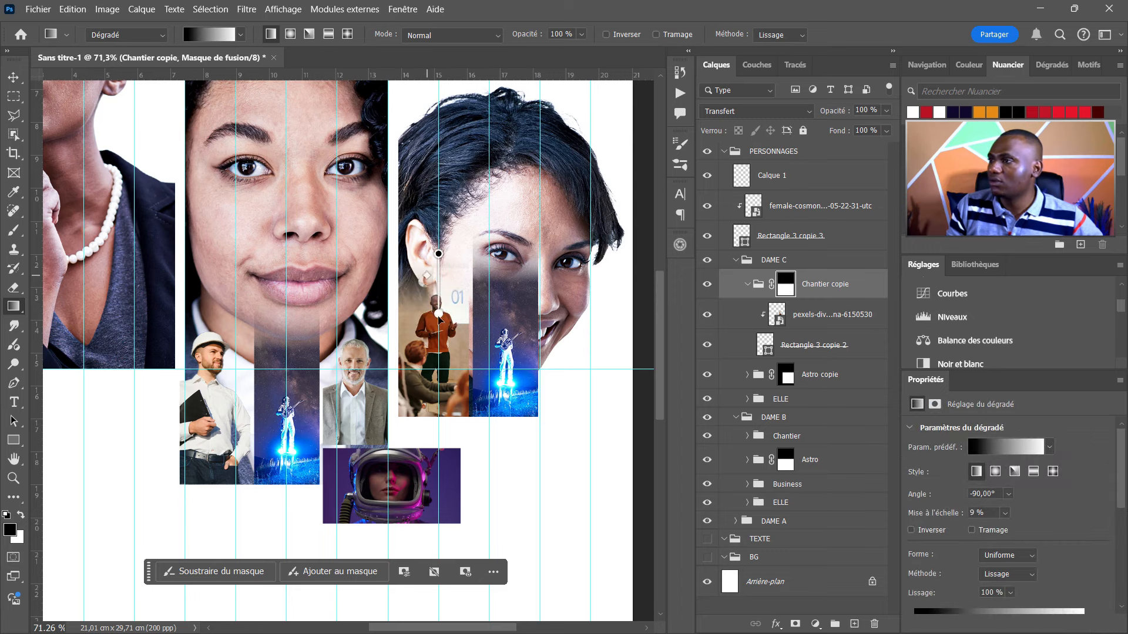
left_click(14, 78)
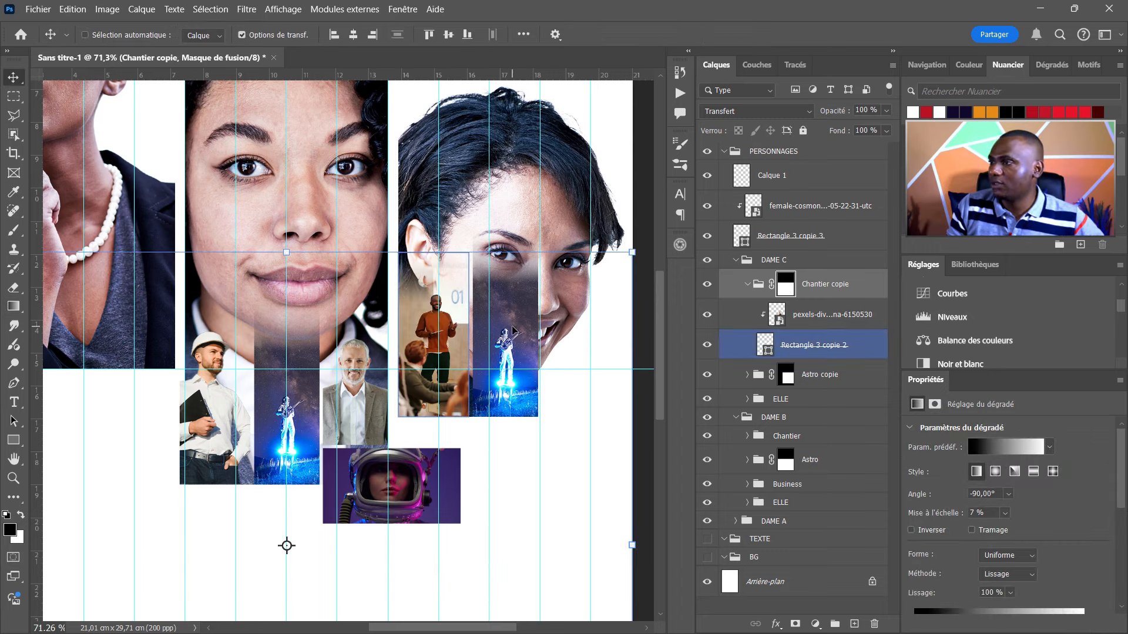
Replace the astronaut in Astro copie with the photo of the smiling woman in white, clipped to Rectangle 3 copie.
left_click(513, 330, "ctrl")
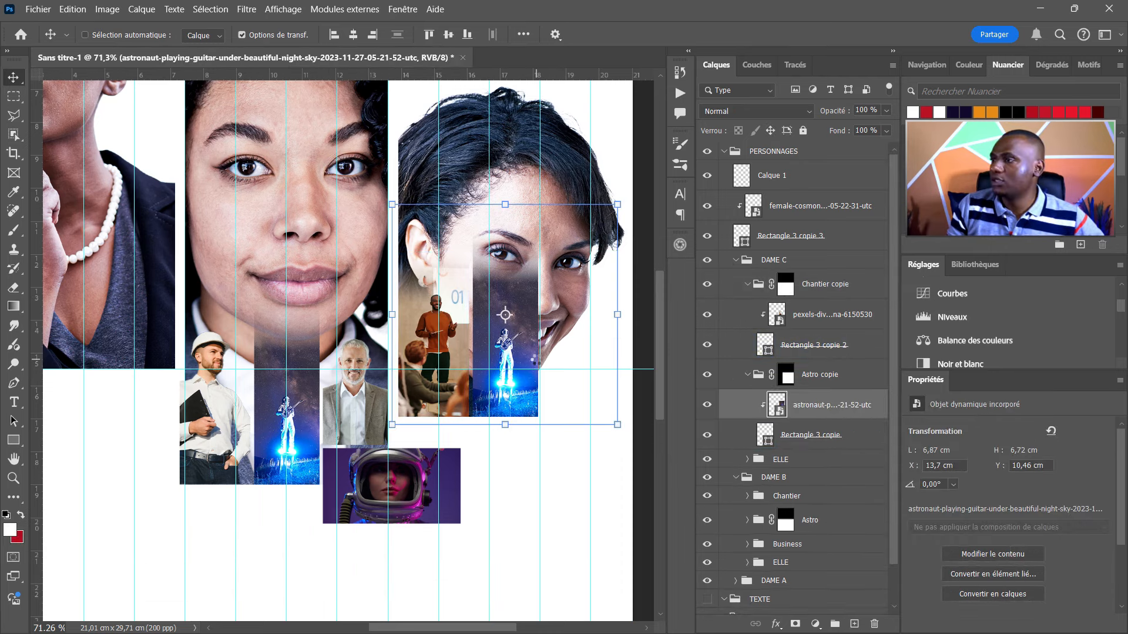
scroll(536, 356, "down", 3)
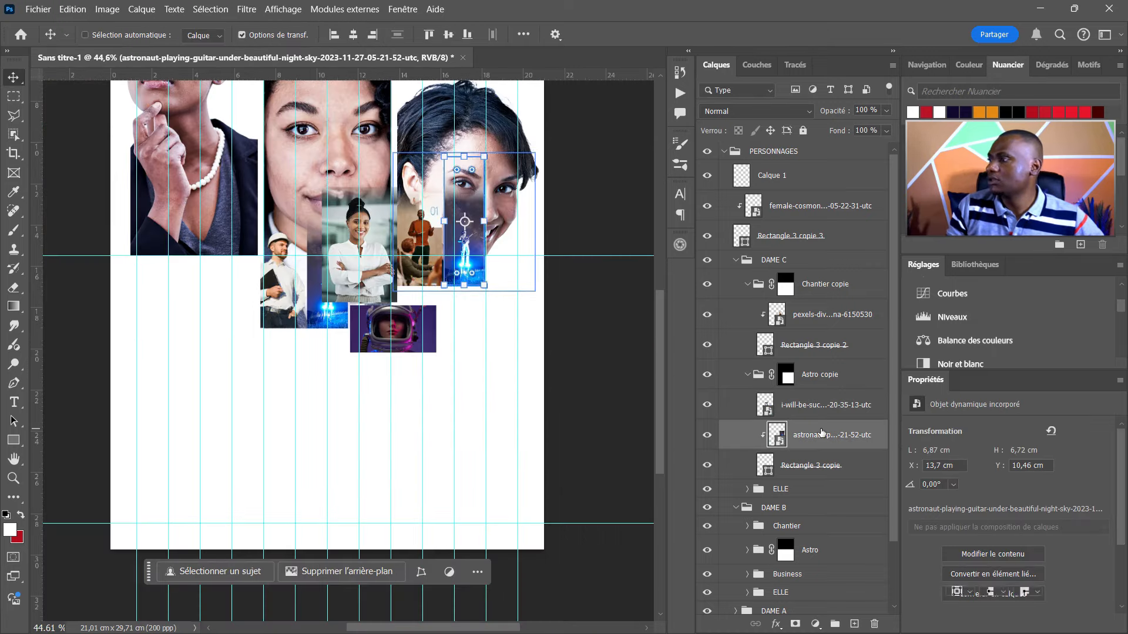
key("Delete")
key("ctrl+alt+g")
Position the smiling woman's photo over its strip on DAME C and scale it to about 3.28 by 5 cm.
left_click_drag(468, 353, 574, 342)
left_click_drag(464, 291, 464, 286)
left_click_drag(465, 176, 464, 183)
left_click_drag(464, 286, 465, 286)
left_click(852, 33)
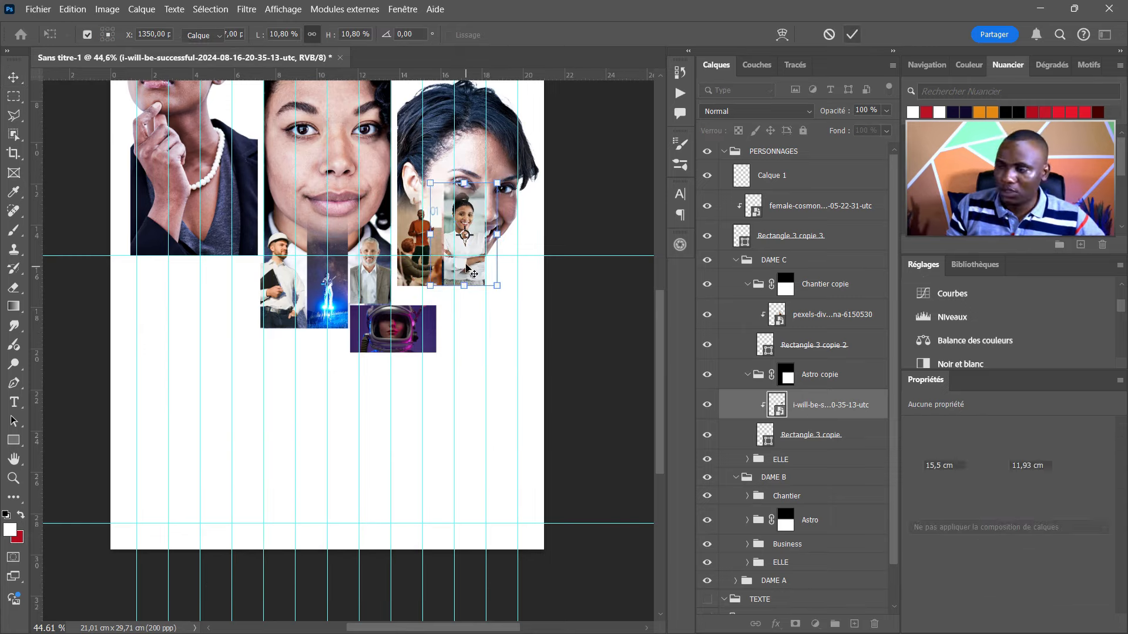
Move DAME C's ELLE portrait group up about 3 cm so the woman's smile clears the two photo strips.
scroll(466, 213, "down", 2)
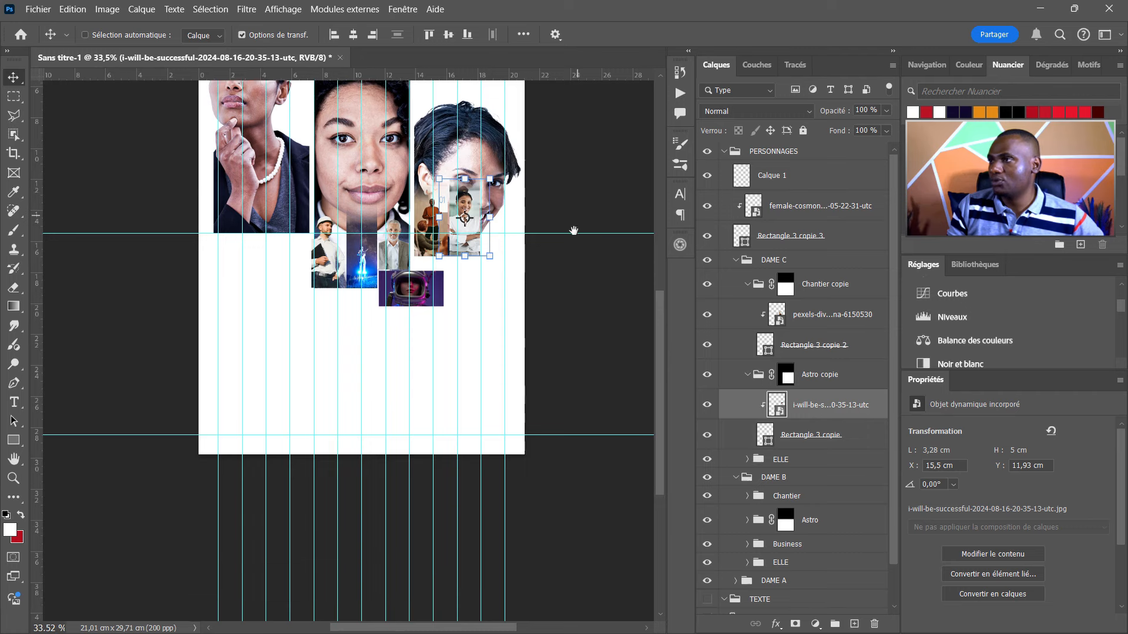
scroll(579, 277, "up", 5)
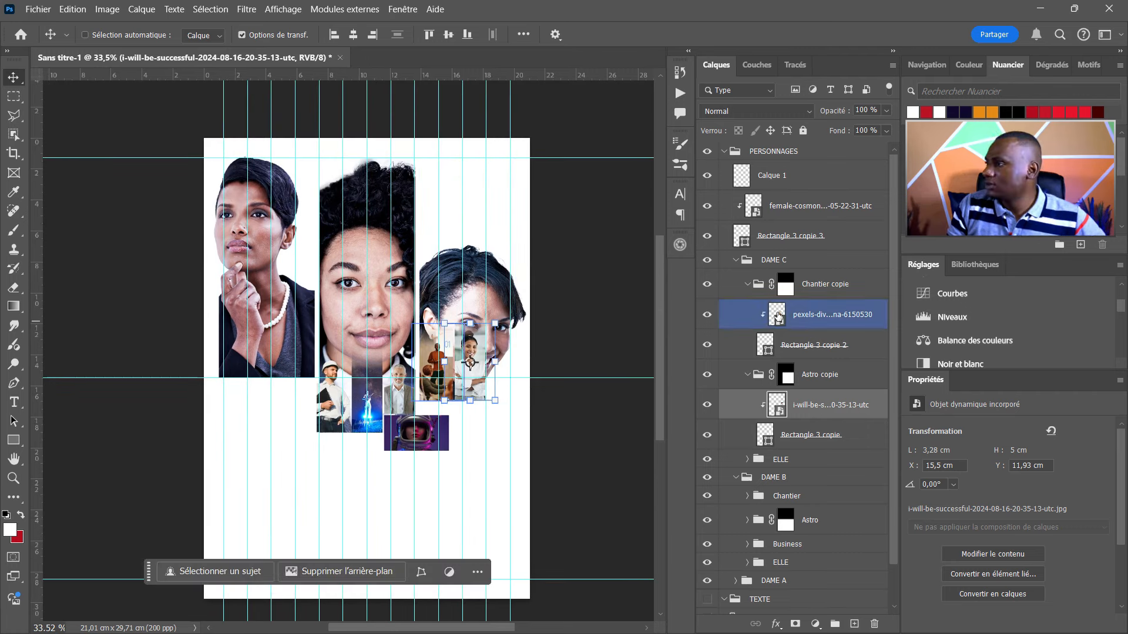
left_click(478, 278, "ctrl")
left_click(820, 465)
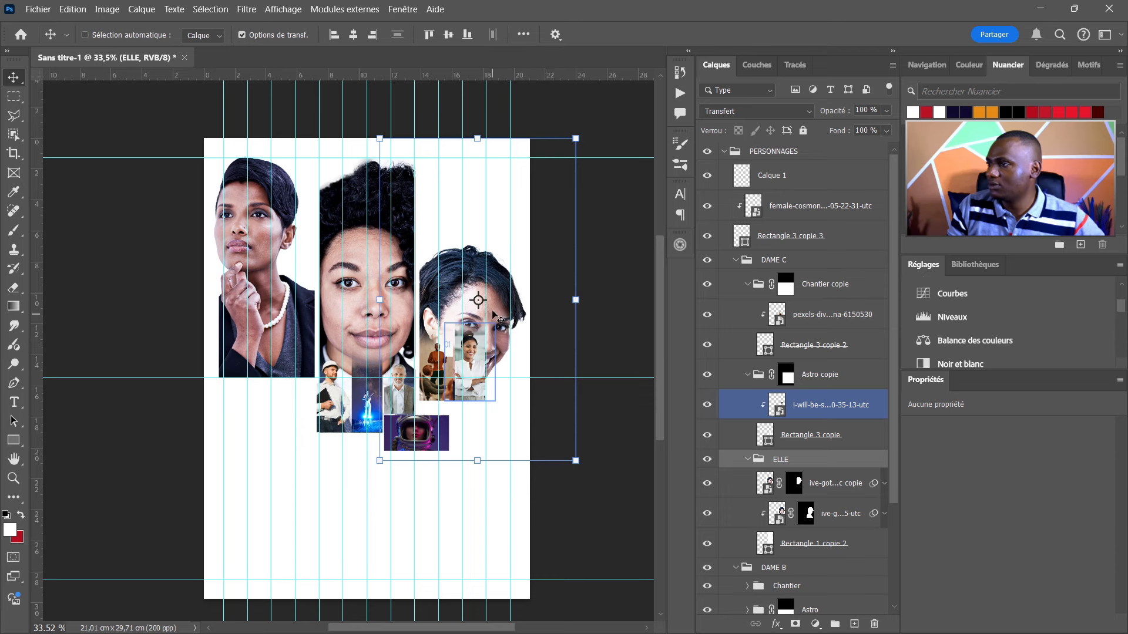
key("ctrl+t")
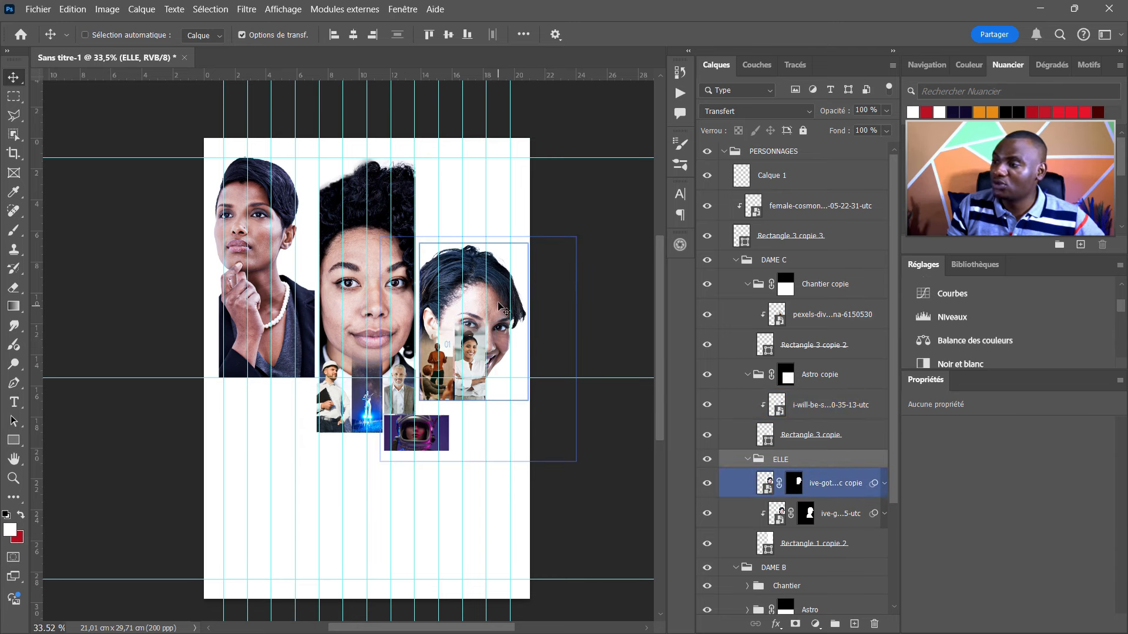
left_click_drag(497, 299, 495, 271)
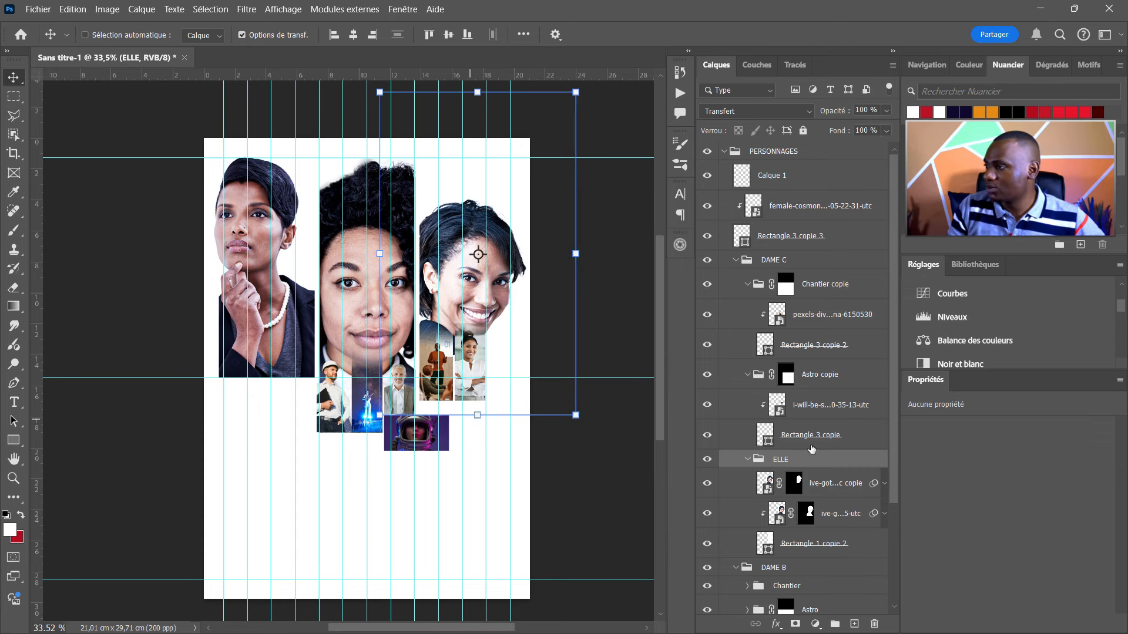
Move the Rectangle 1 copie 2 clipping shape in DAME C down to Y 0,01 cm, extending the visible portrait below.
left_click(788, 489)
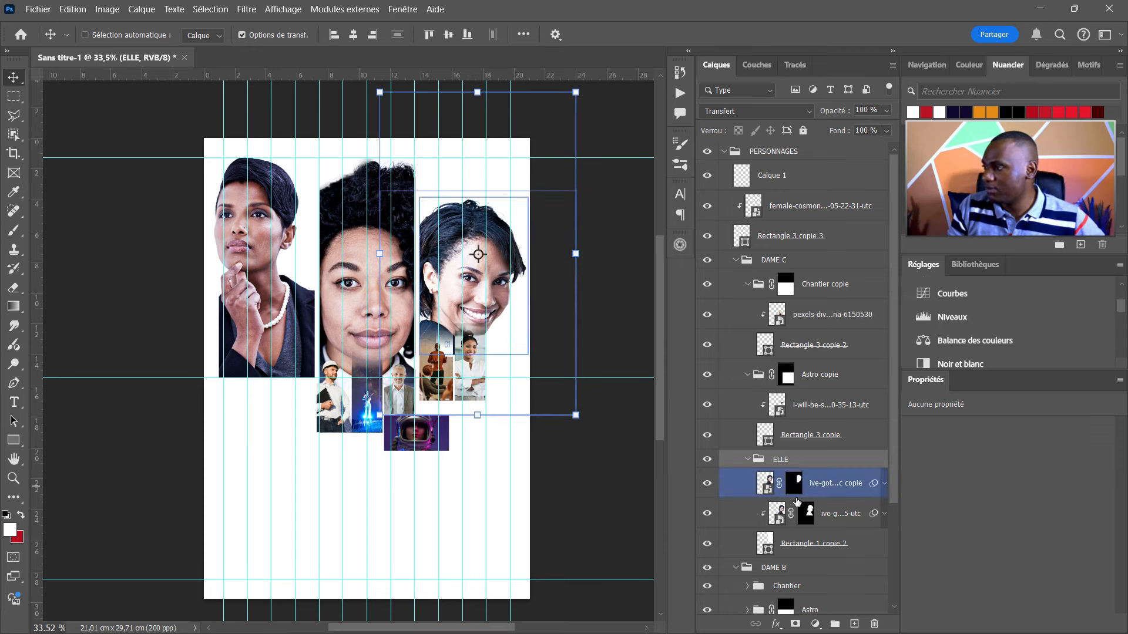
left_click(800, 512)
left_click(810, 551, "ctrl")
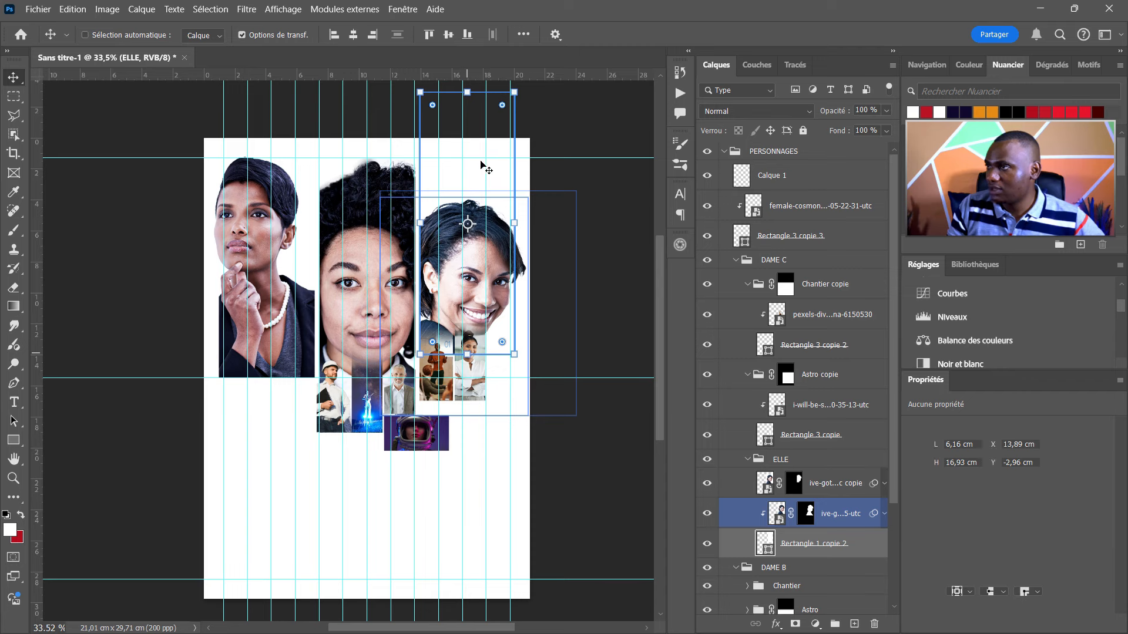
left_click_drag(480, 170, 482, 195)
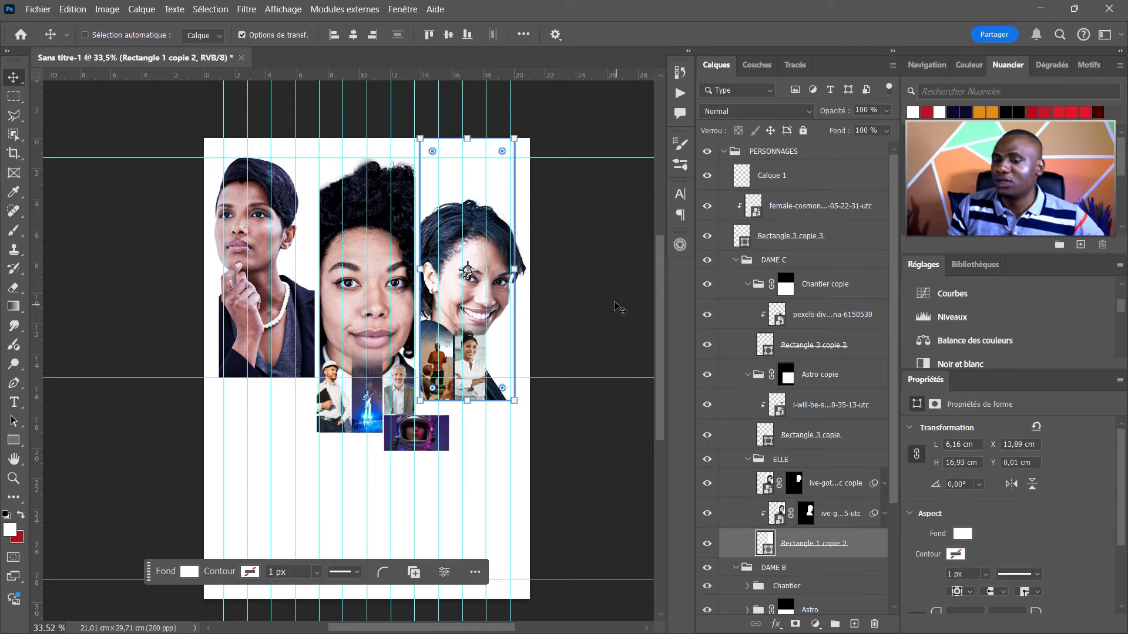
left_click(565, 279, "ctrl")
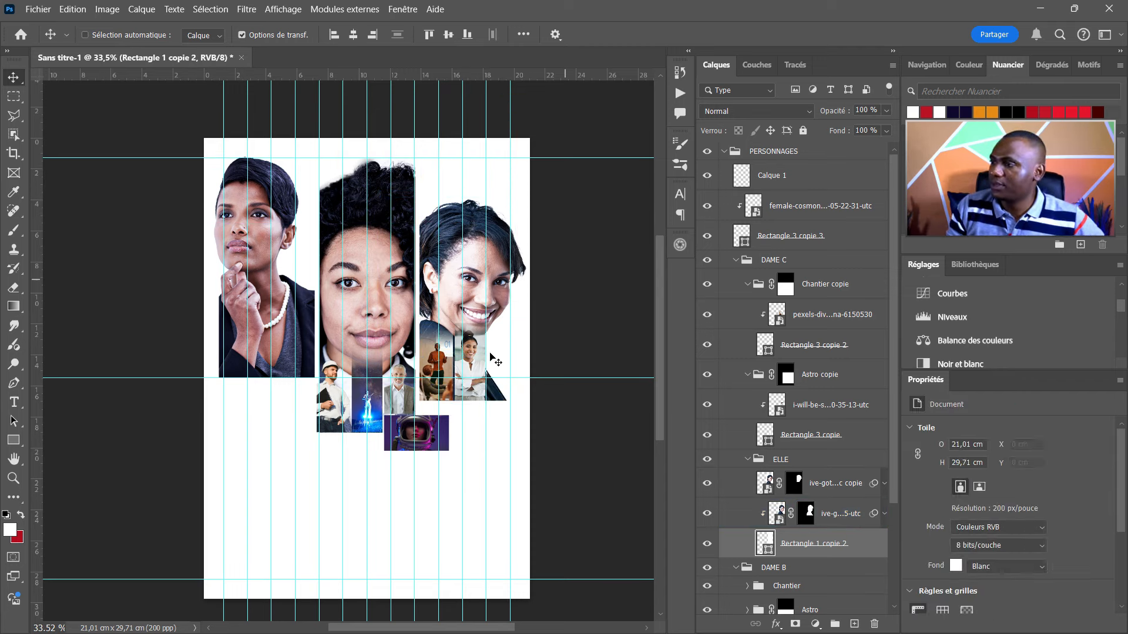
scroll(494, 360, "up", 2)
scroll(494, 359, "down", 1)
left_click(835, 538)
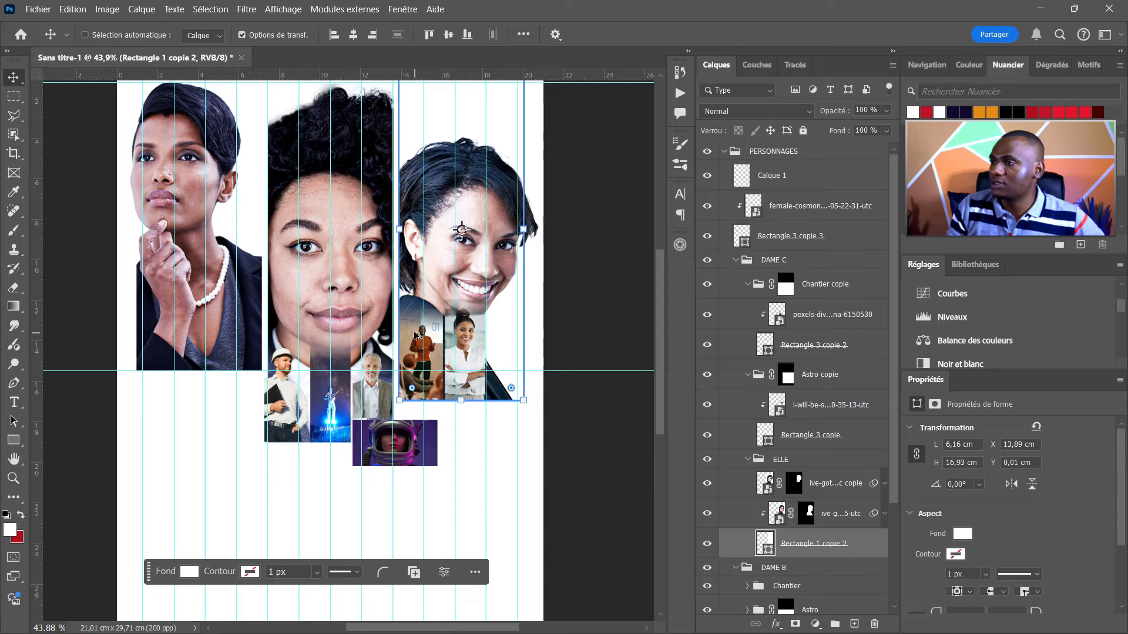
Group the female astronaut photo together with its clipping shape Rectangle 3 copie 3.
scroll(415, 336, "down", 2)
scroll(416, 335, "down", 1)
scroll(427, 344, "down", 2)
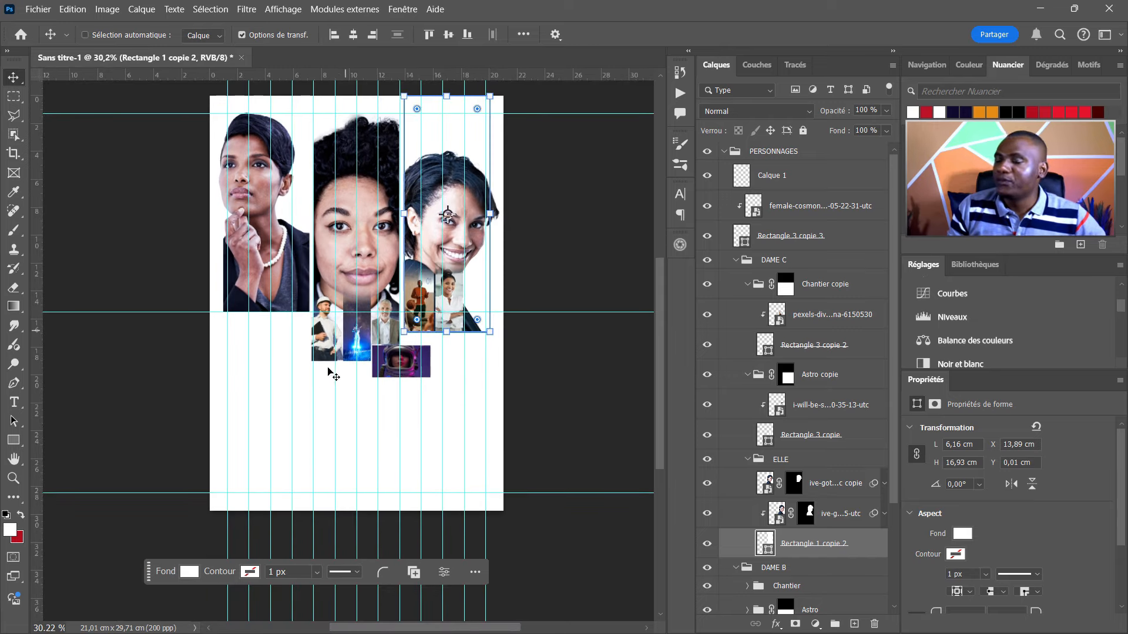
left_click(722, 379)
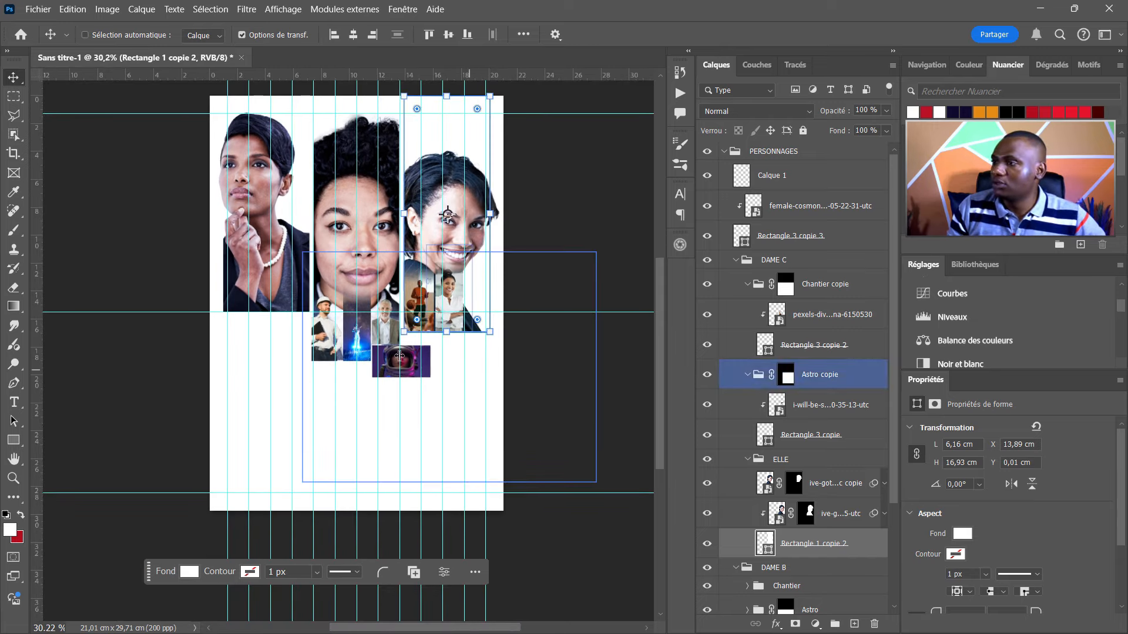
left_click(413, 372, "ctrl")
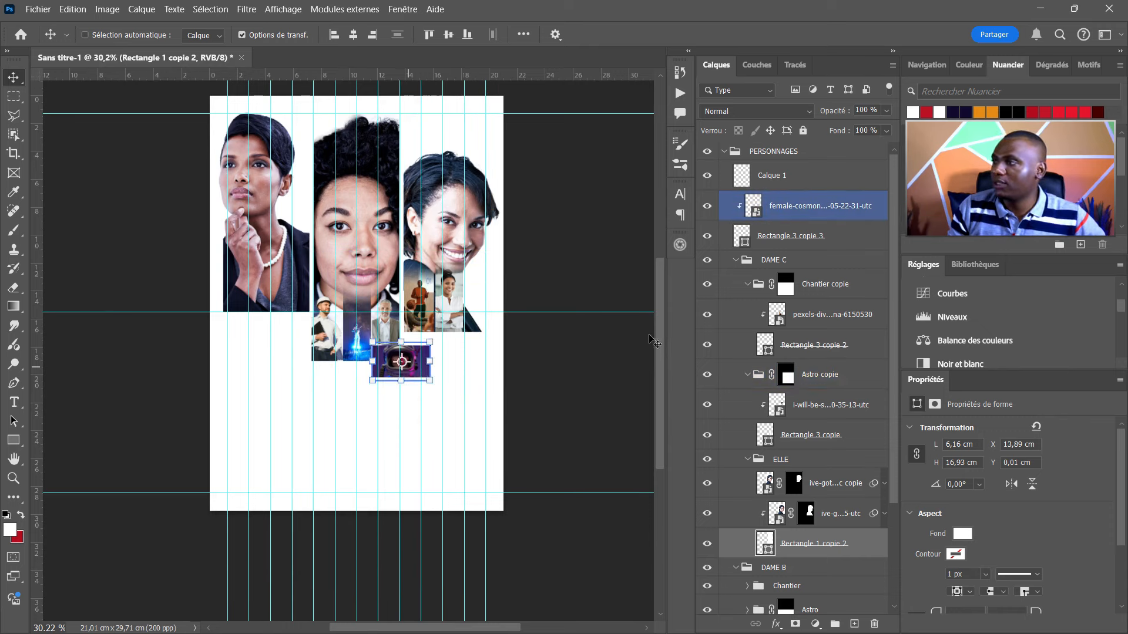
left_click(790, 206)
left_click(800, 238, "shift")
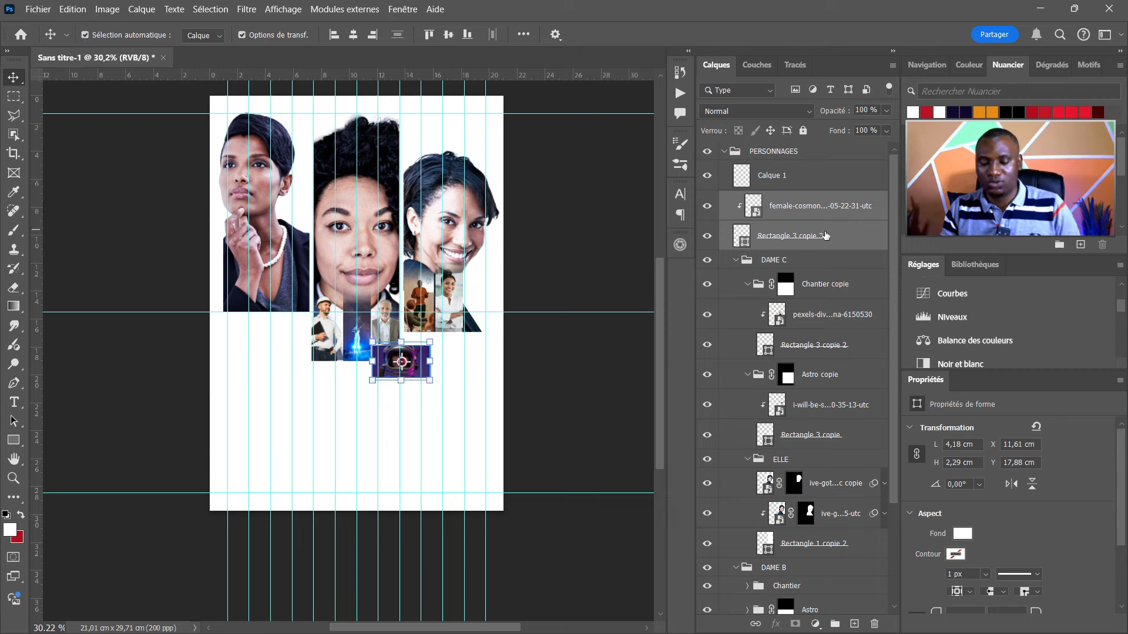
key("g")
left_click(829, 216)
left_click(846, 235, "shift")
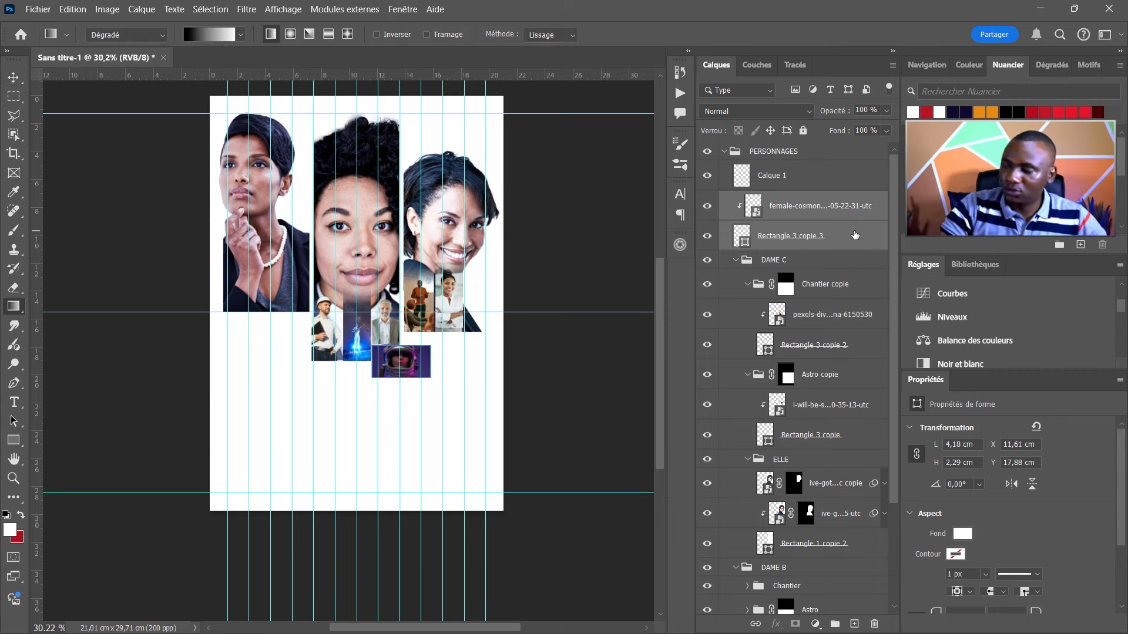
key("ctrl+g")
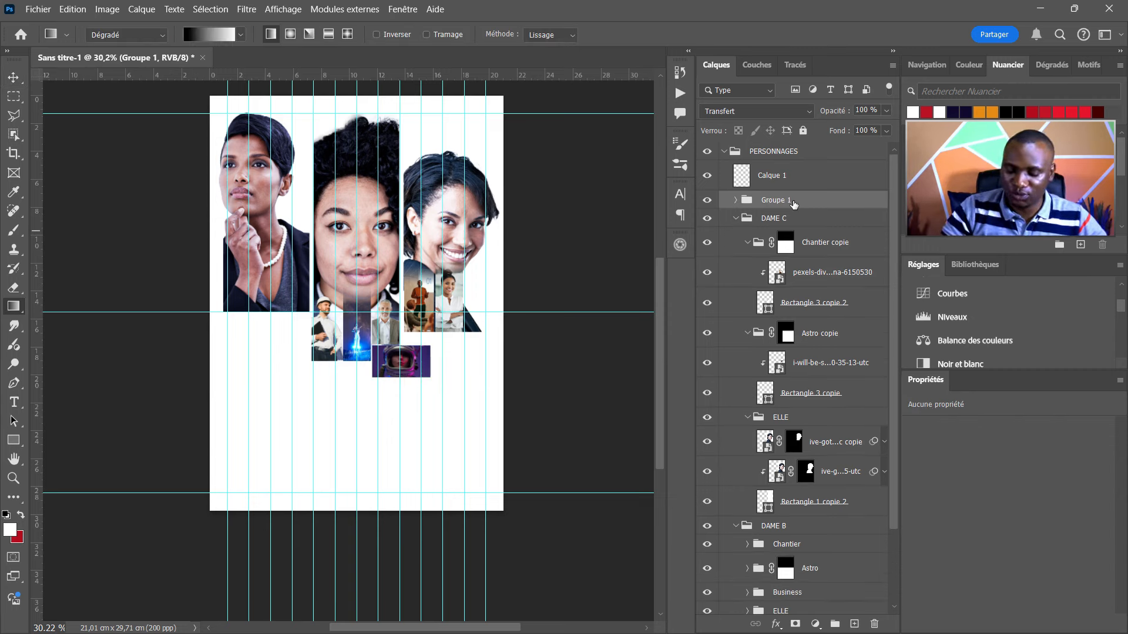
Duplicate the astronaut group, naming the original Astro d and the copy Couple heureux.
key("ctrl+j")
double_click(767, 216)
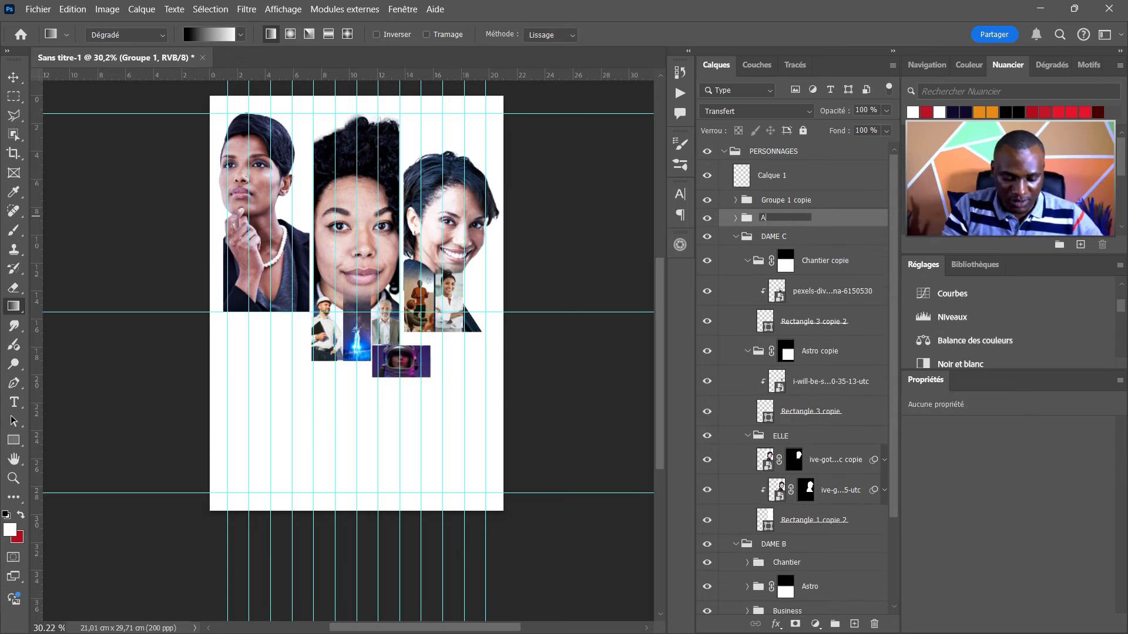
type("Astro d")
key("Tab")
key("Return")
double_click(792, 200)
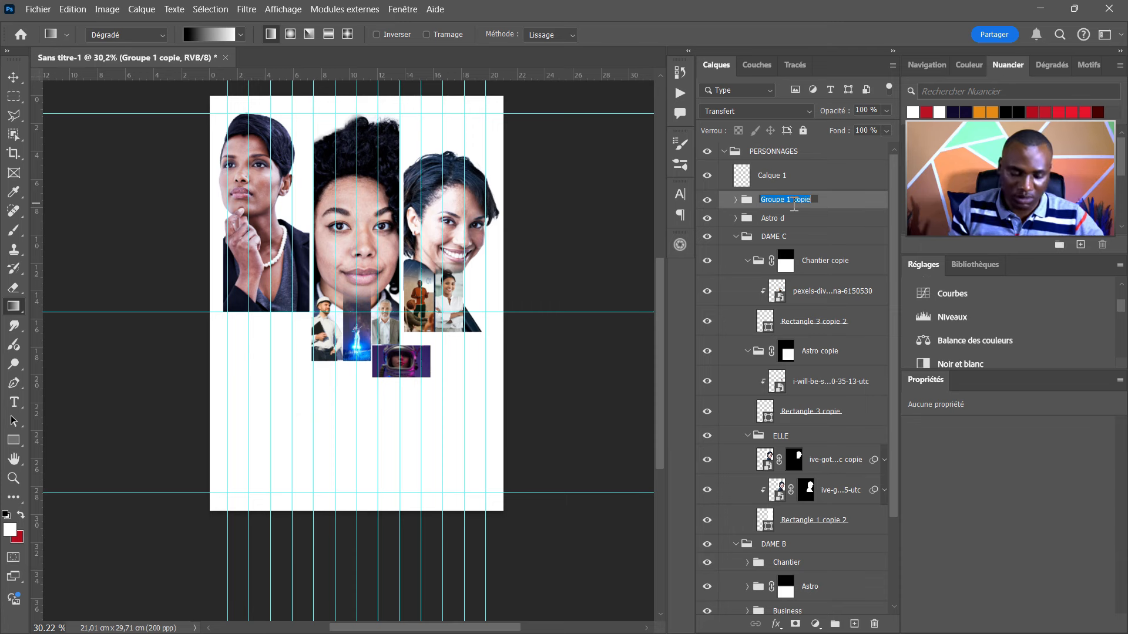
type("Couple heureux")
key("Return")
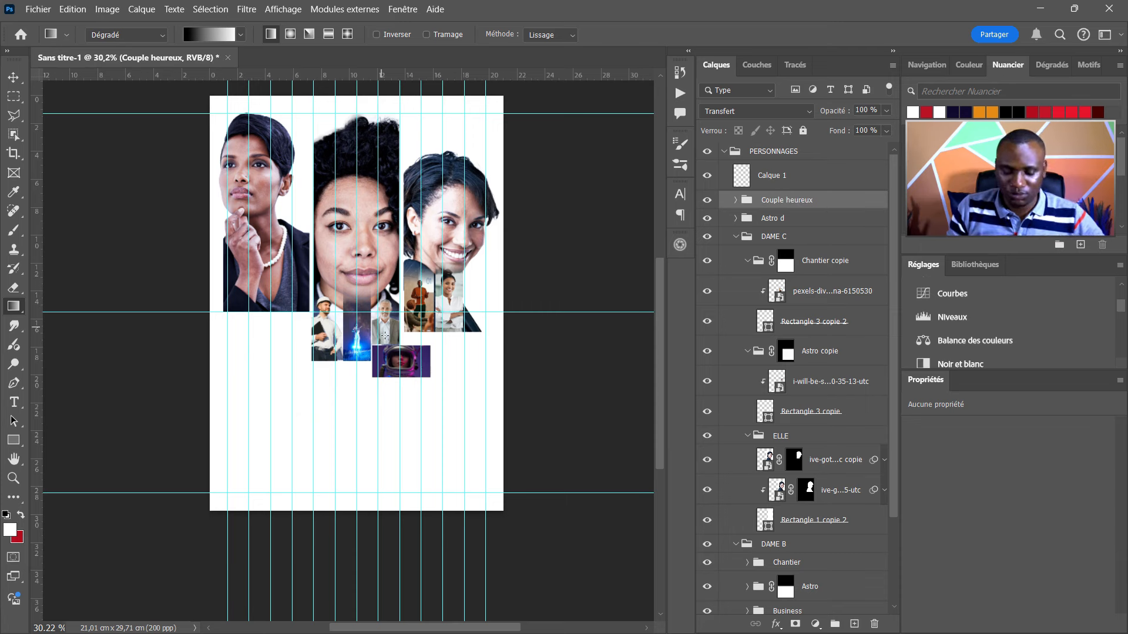
Move the Couple heureux group beneath DAME A's portrait, beside the construction worker, and scale it to 102,66 %.
key("v")
left_click_drag(417, 375, 291, 343)
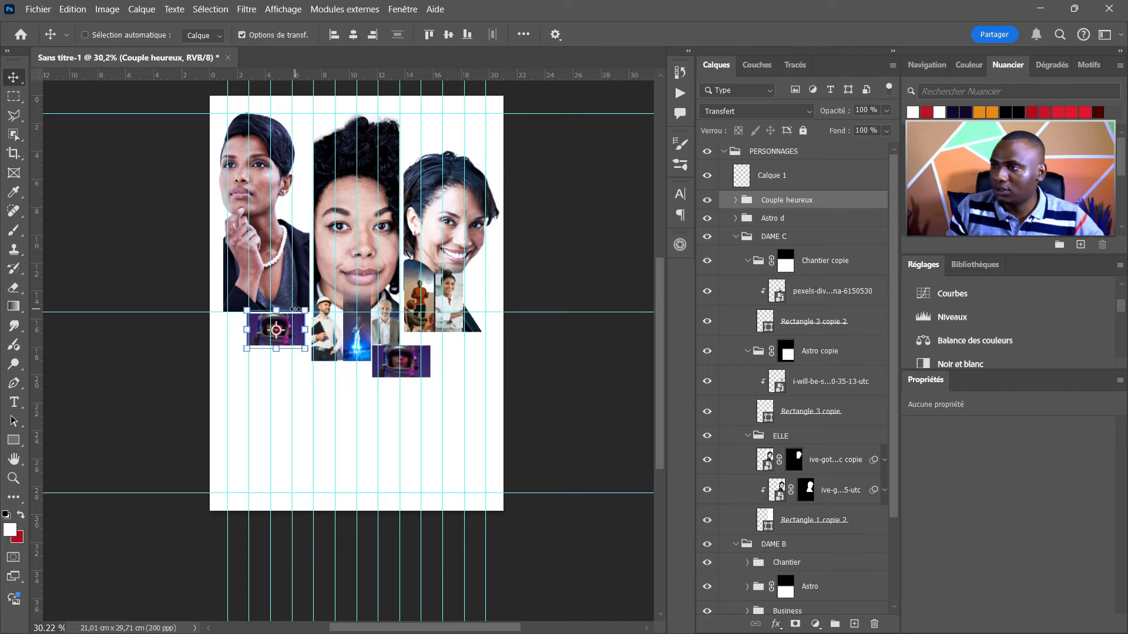
scroll(295, 309, "up", 6)
left_click_drag(289, 444, 287, 440)
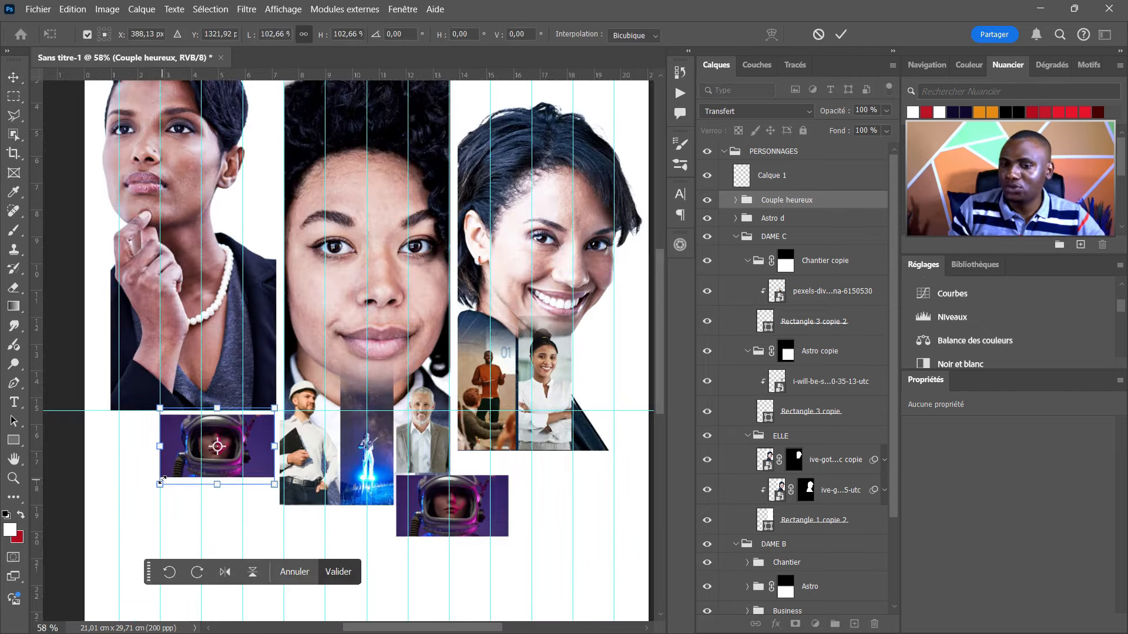
key("Return")
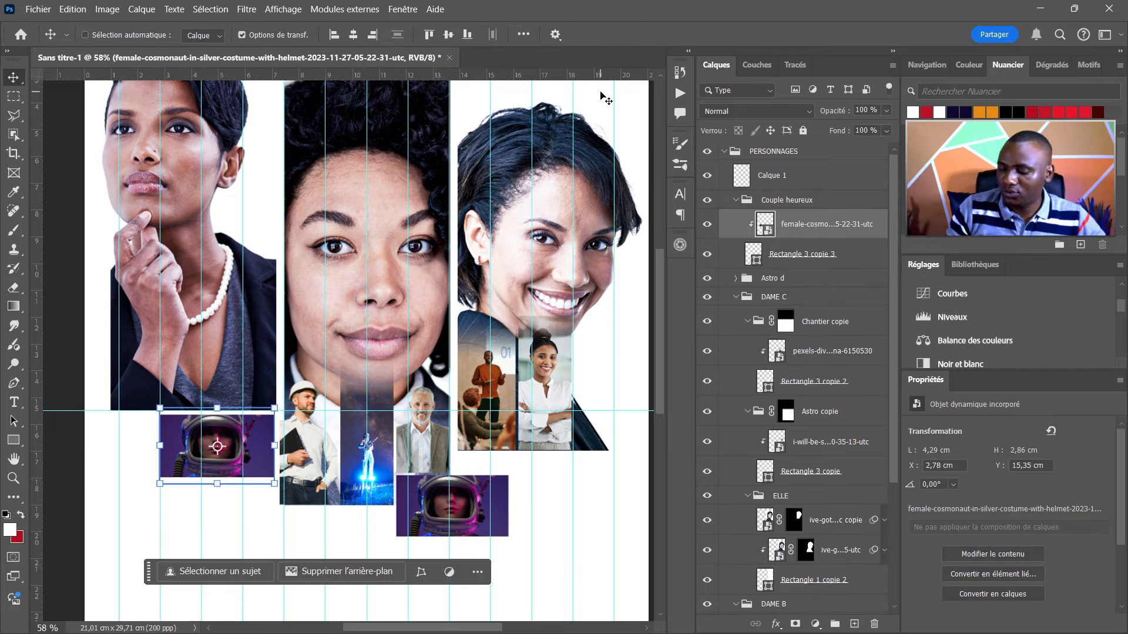
Replace the astronaut in Couple heureux with the piggyback beach couple photo, clipped to Rectangle 3 copie 3 and scaled to 19,05 %.
key("ctrl+z")
key("ctrl+z")
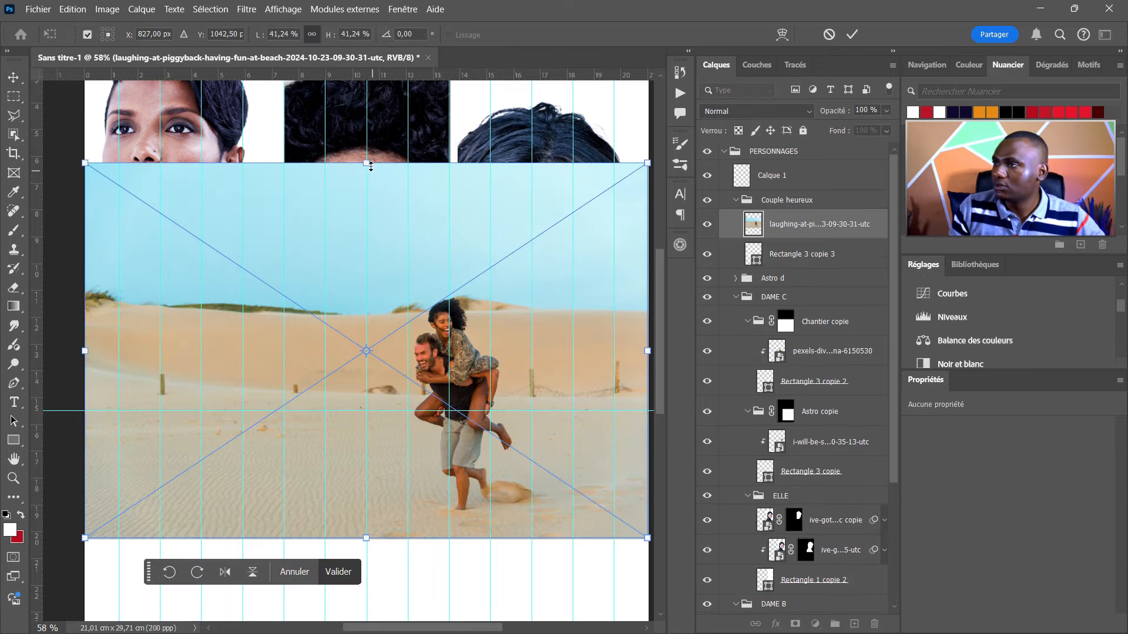
left_click_drag(369, 165, 371, 172)
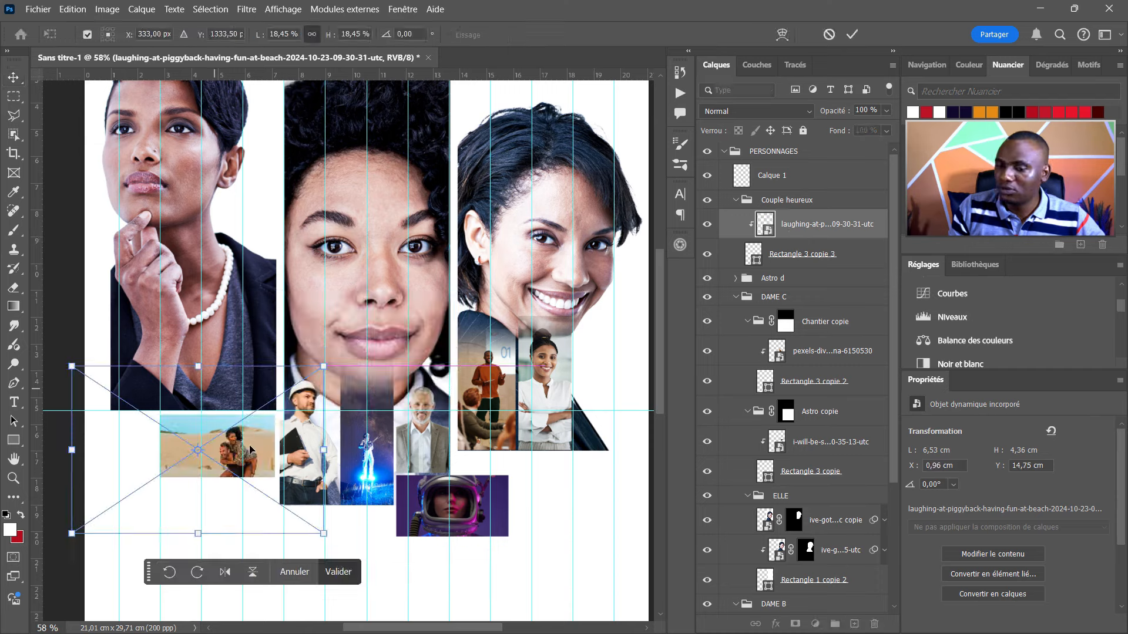
left_click_drag(248, 441, 243, 439)
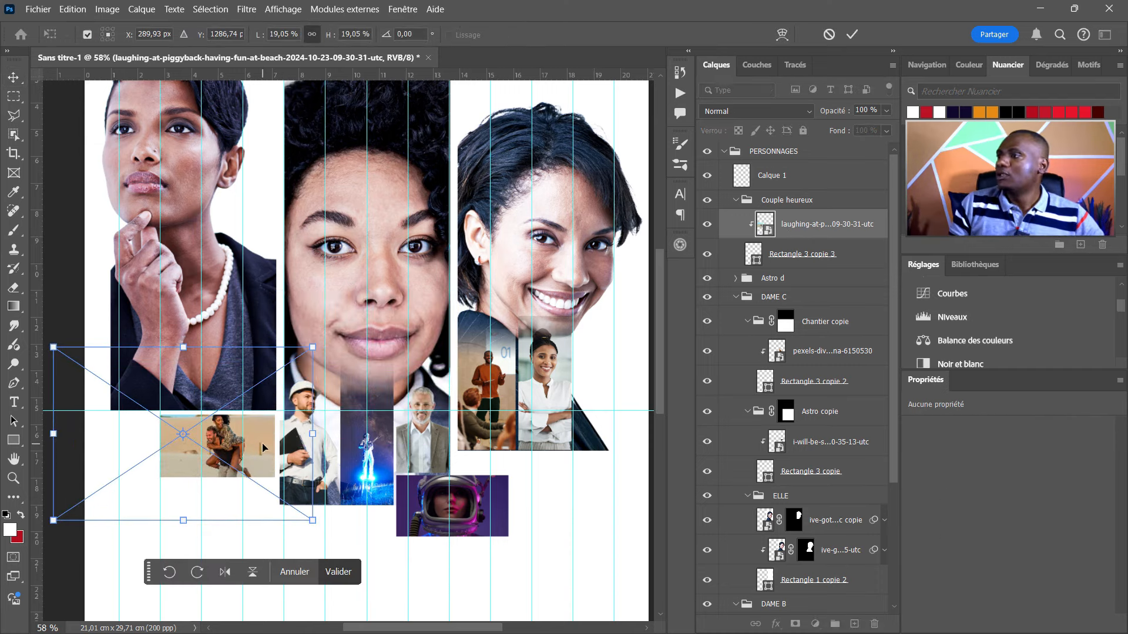
key("Return")
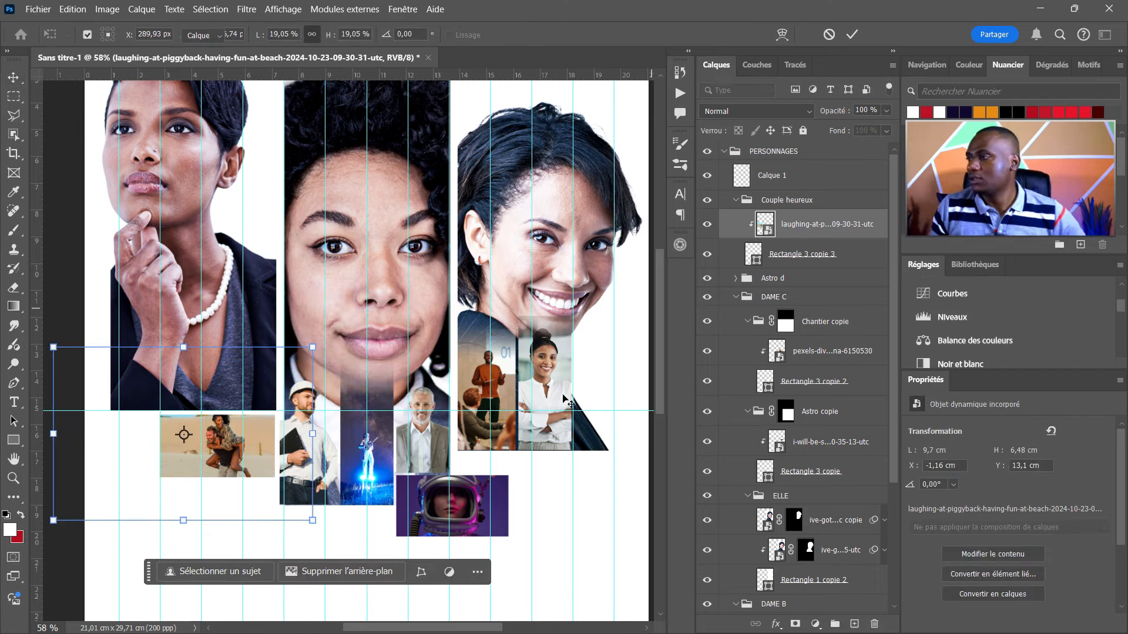
Collapse and select DAME C's Chantier copie and Astro copie groups, and check the layout with the guides hidden.
left_click(553, 430, "ctrl")
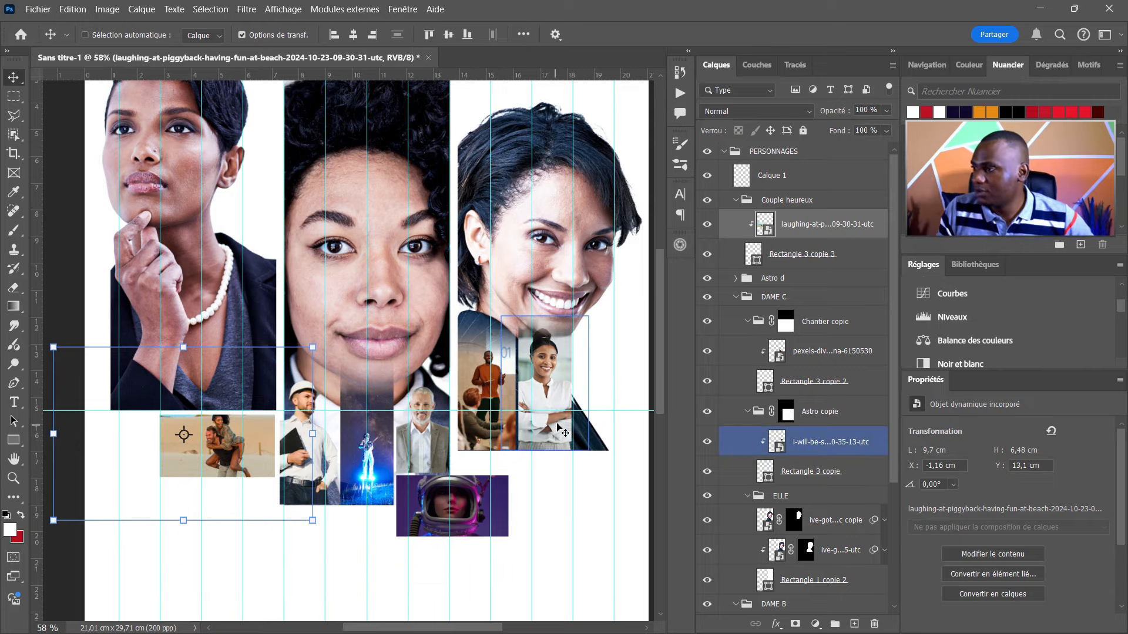
scroll(561, 432, "up", 5)
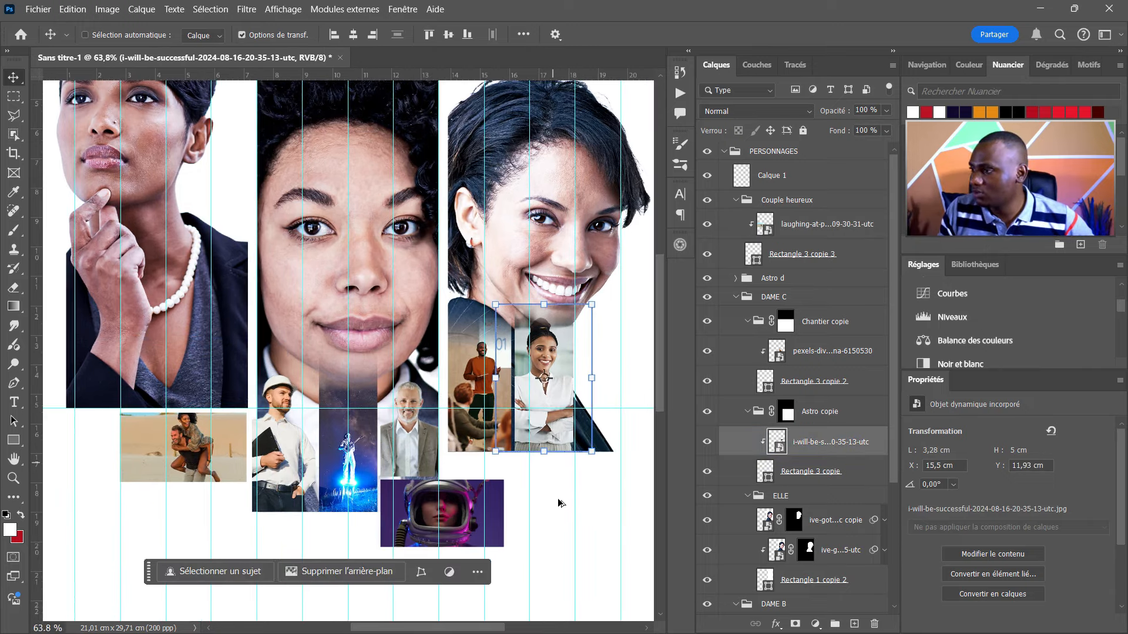
scroll(555, 490, "up", 4)
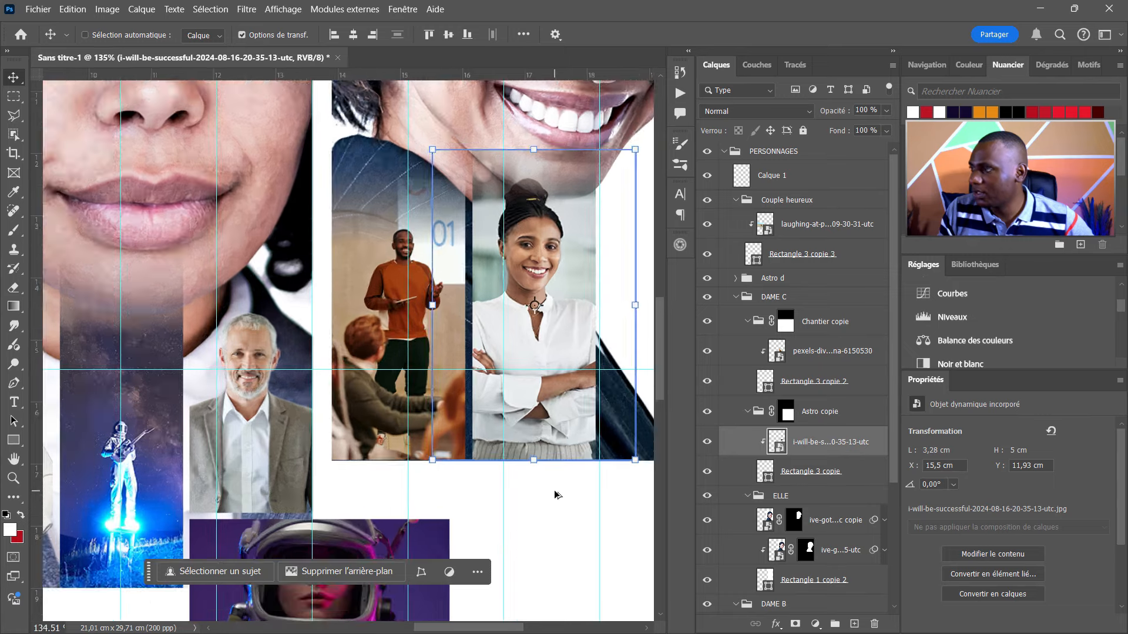
scroll(529, 352, "up", 5)
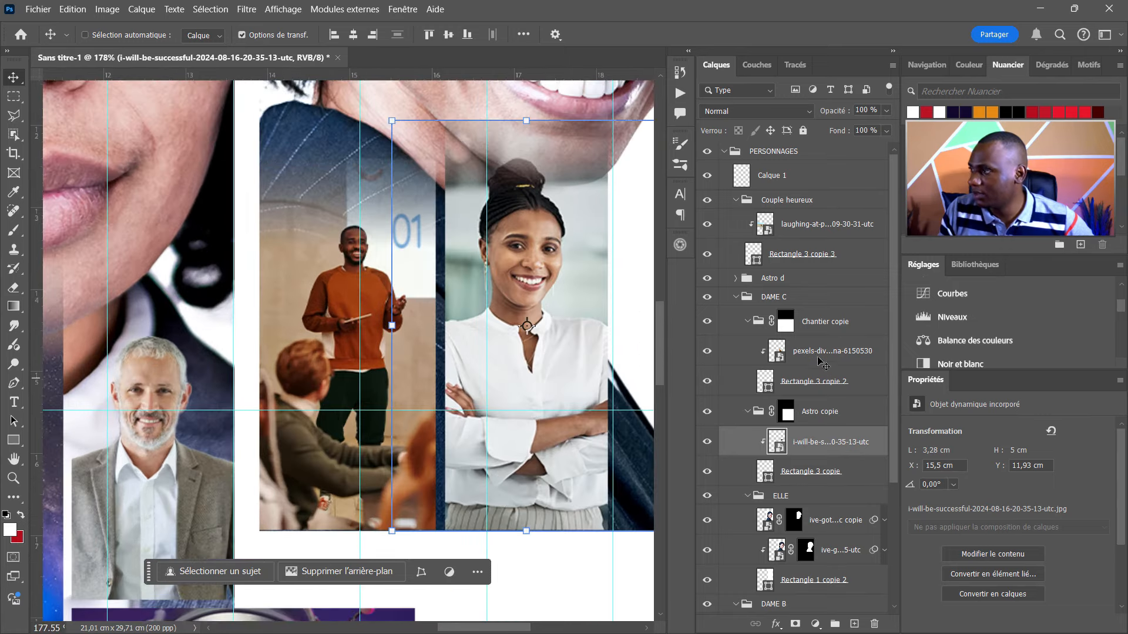
left_click(747, 411)
scroll(480, 319, "down", 1)
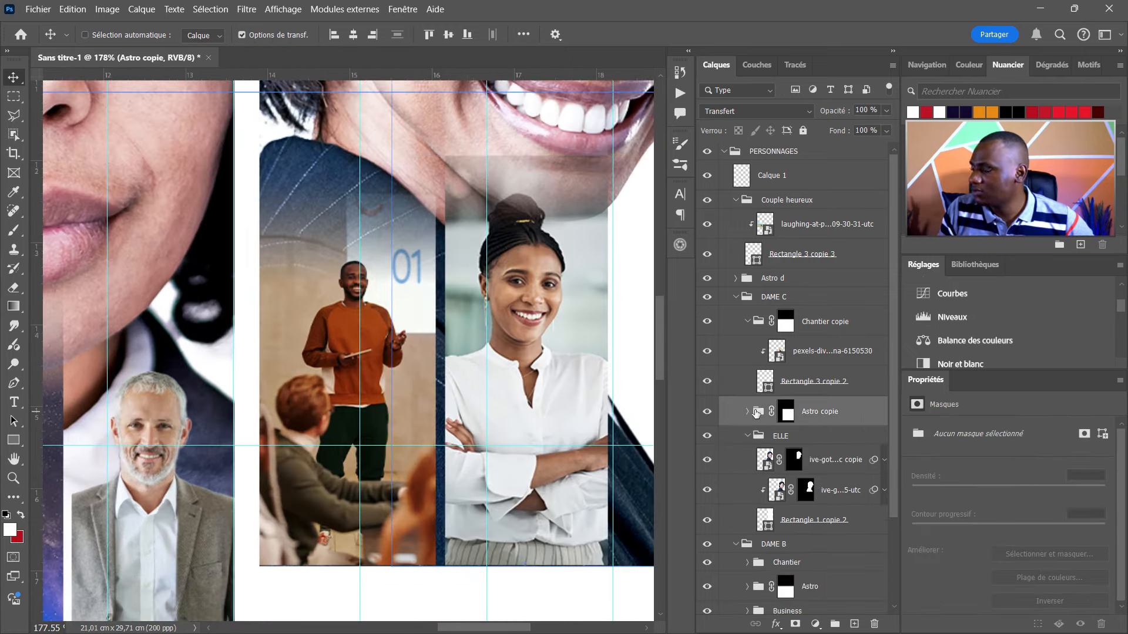
left_click(747, 436)
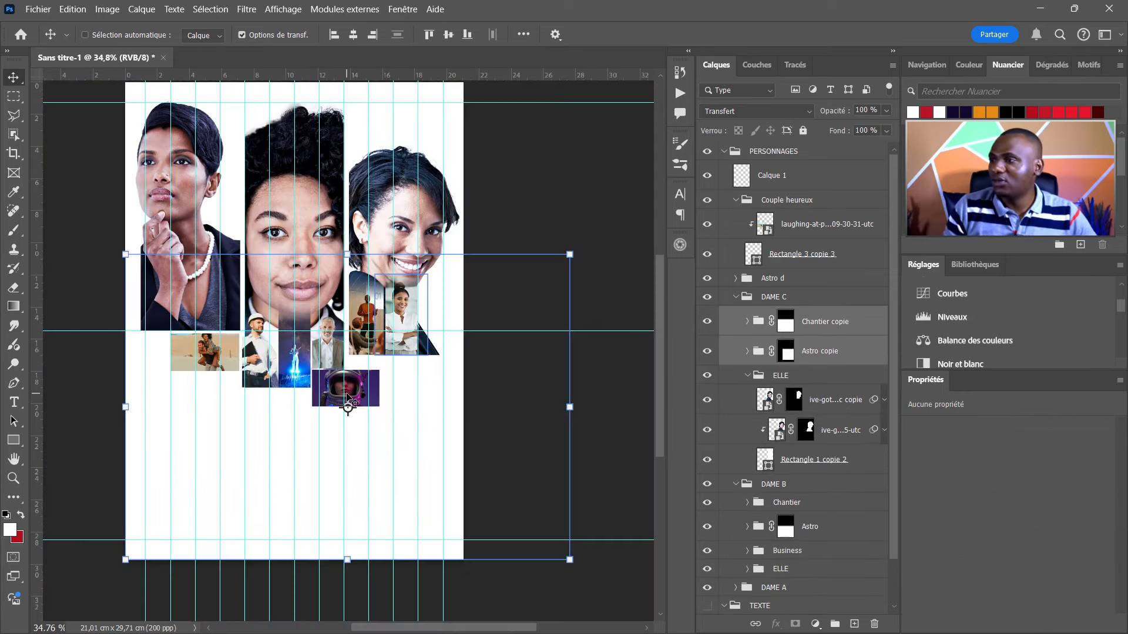
key("ctrl+h")
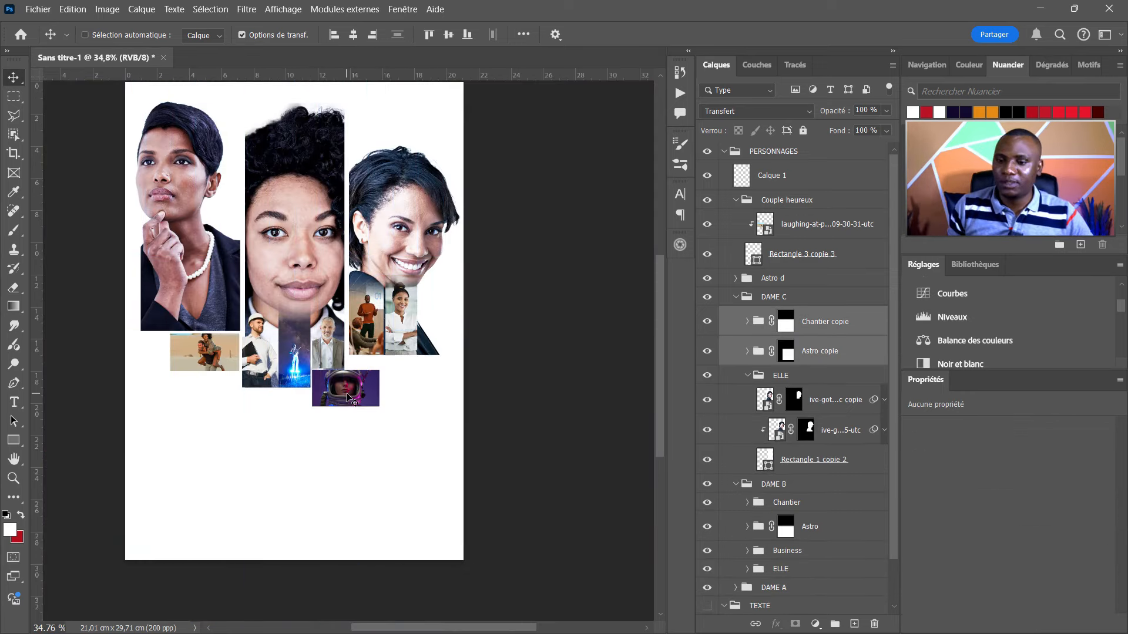
key("ctrl+h")
Lower the Astro copie and Chantier copie strips separately on DAME C, staggering the smiling woman's strip below the presenter's.
scroll(417, 320, "up", 5)
left_click_drag(382, 305, 383, 348)
left_click(786, 322)
key("ctrl+z")
key("ctrl+z")
key("ctrl+z")
left_click(846, 322)
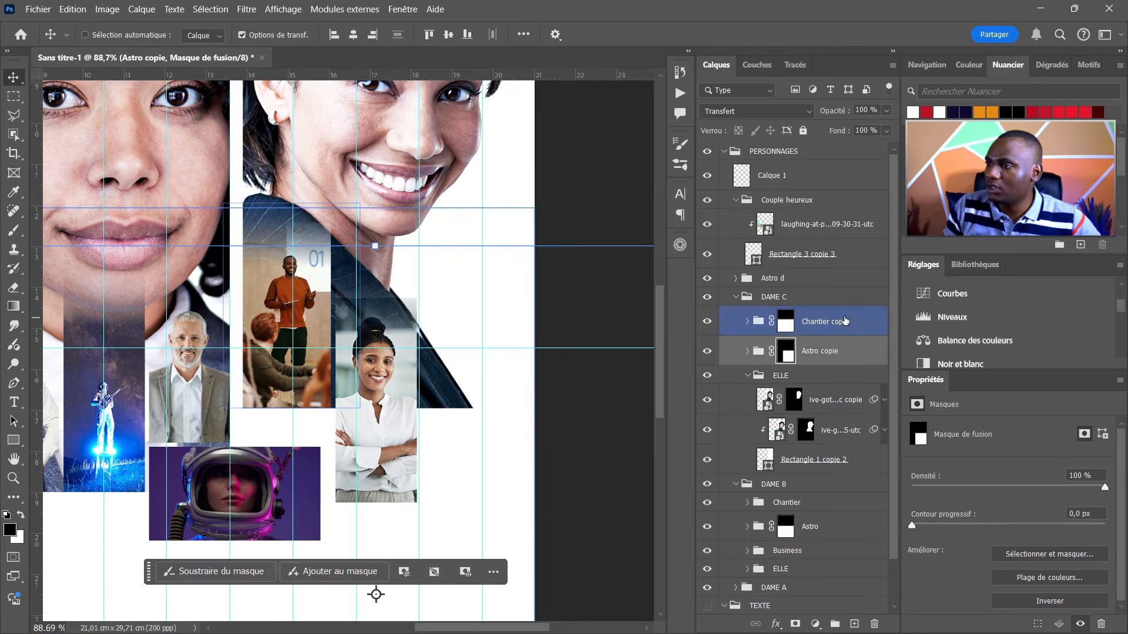
left_click_drag(280, 294, 278, 325)
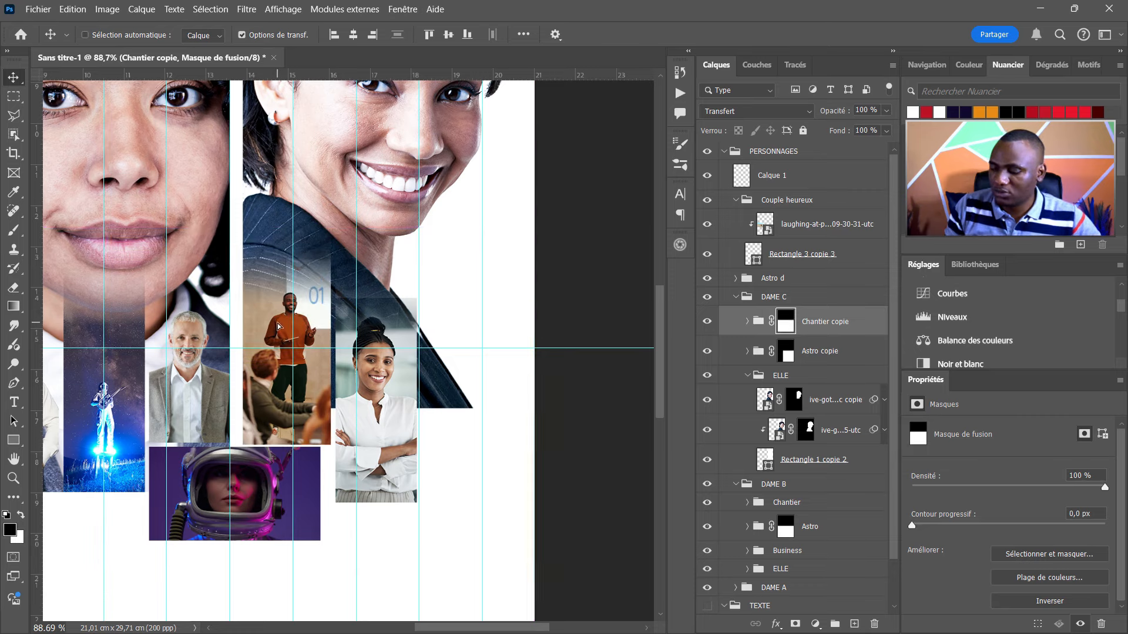
Enlarge the female astronaut photo in Astro d to about 4,71 × 3,15 cm so it fills its rectangle.
left_click(318, 493, "ctrl")
left_click(320, 493)
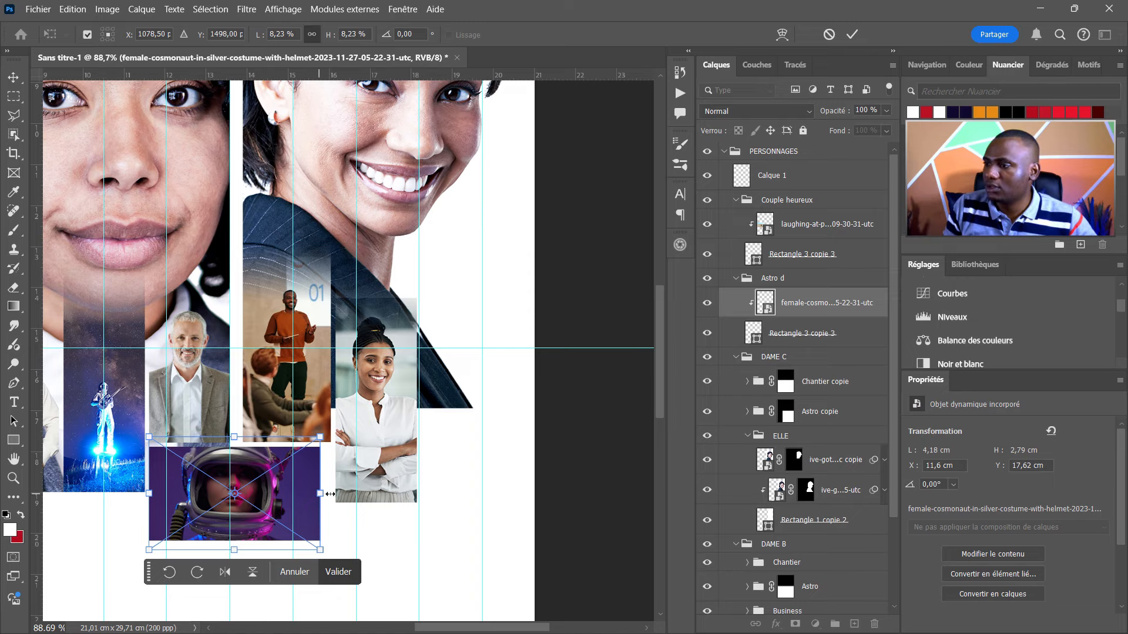
left_click_drag(330, 494, 351, 494)
key("Return")
scroll(288, 217, "up", 1)
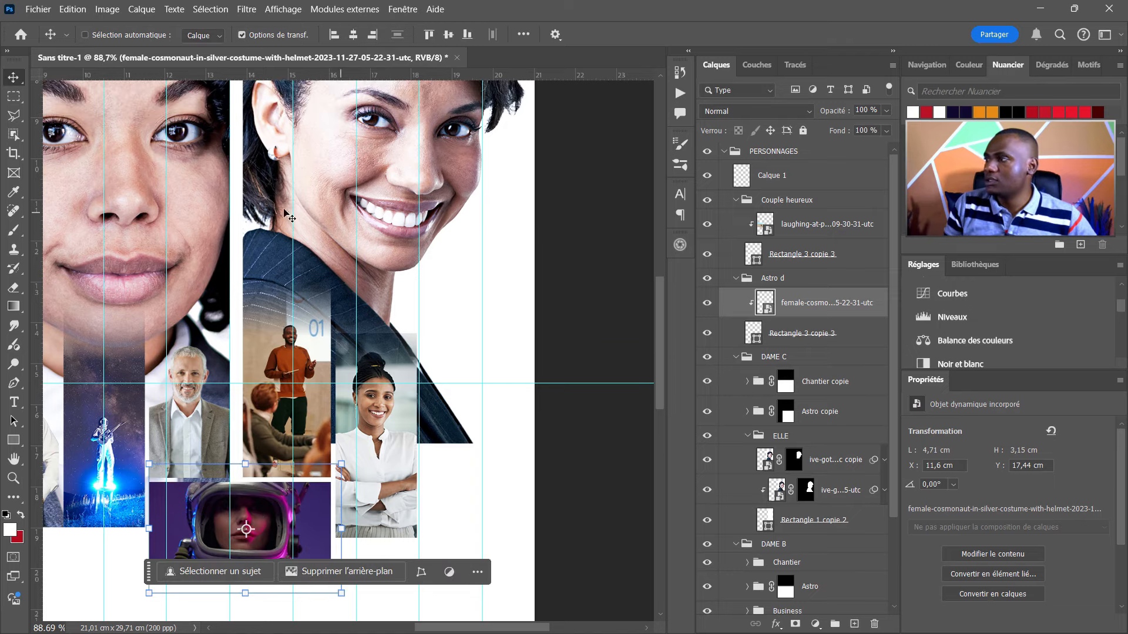
Try to lower the whole DAME C group slightly.
left_click(797, 357)
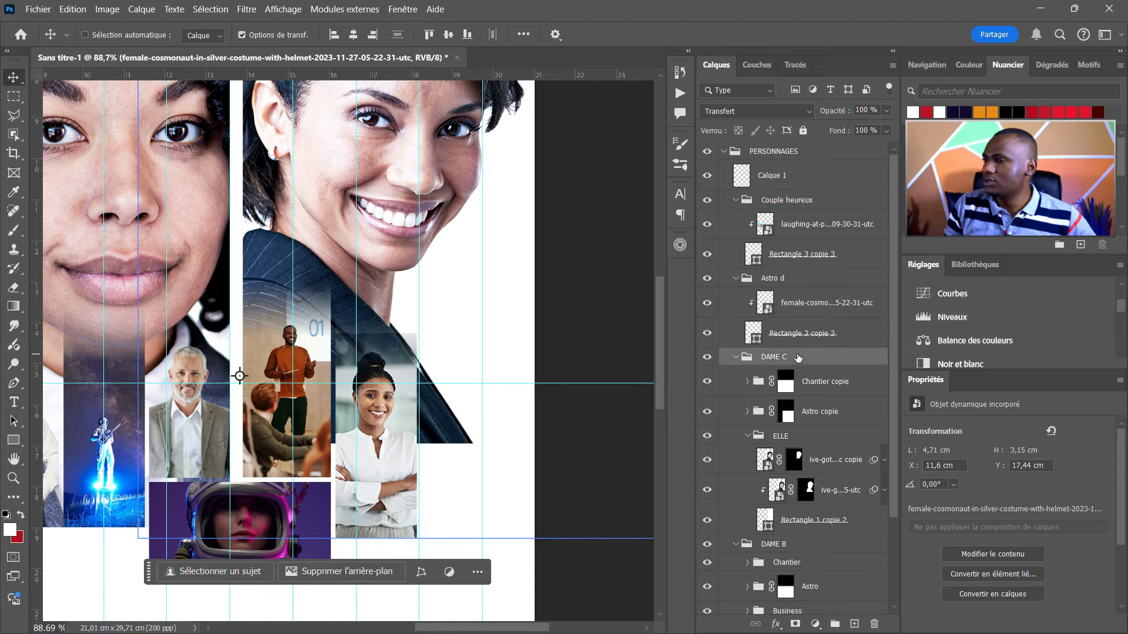
scroll(405, 200, "up", 3)
left_click(415, 205, "ctrl")
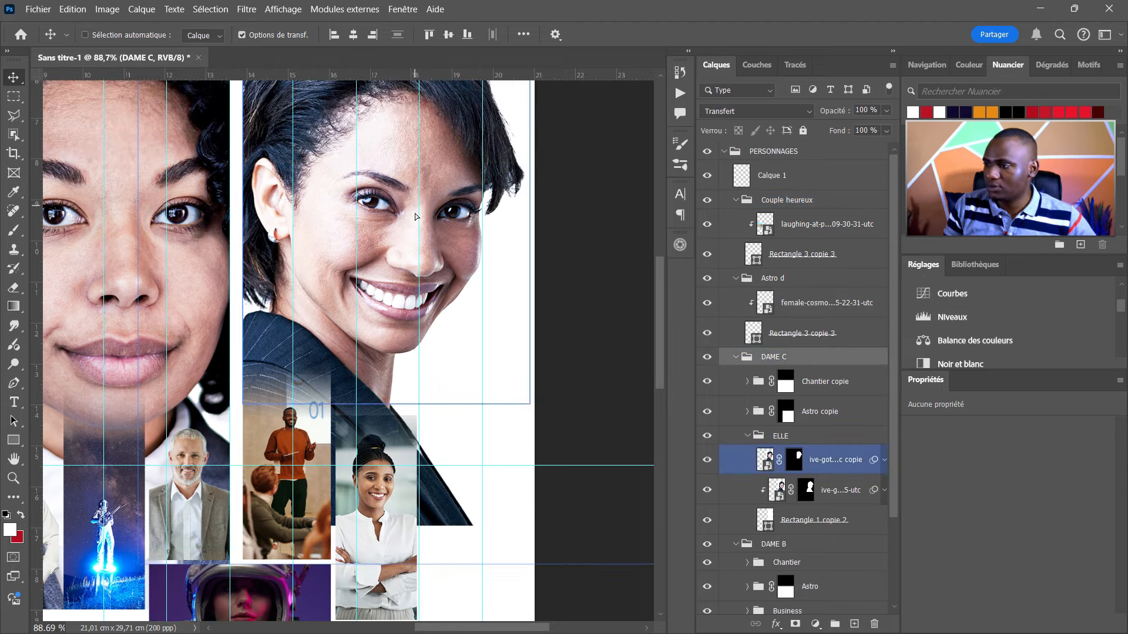
left_click_drag(416, 207, 419, 238)
key("ctrl+z")
Move only DAME C's ELLE portrait group slightly down, keeping the small photo strips in place.
scroll(420, 227, "down", 3)
scroll(419, 228, "down", 2)
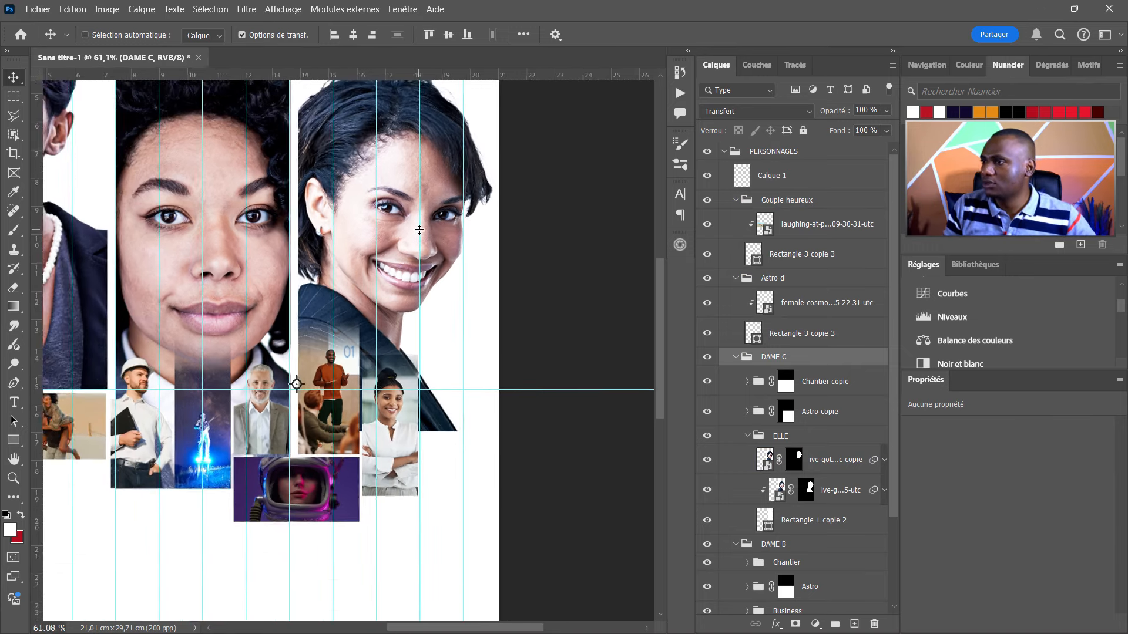
left_click(436, 328, "ctrl")
scroll(440, 326, "up", 1)
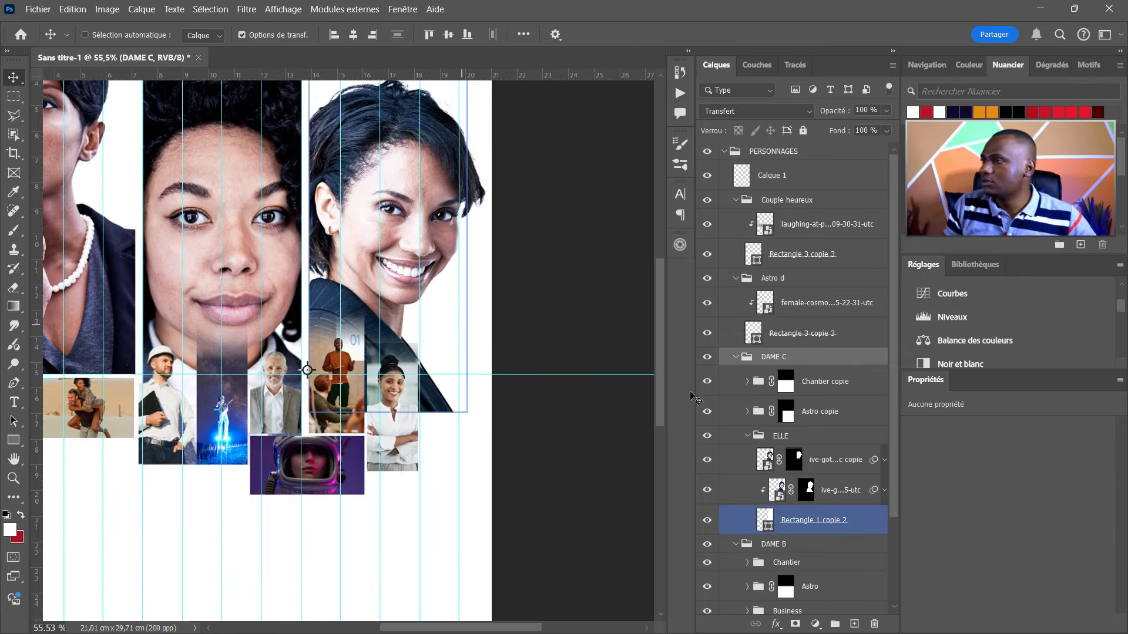
left_click(805, 439)
left_click_drag(397, 238, 394, 252)
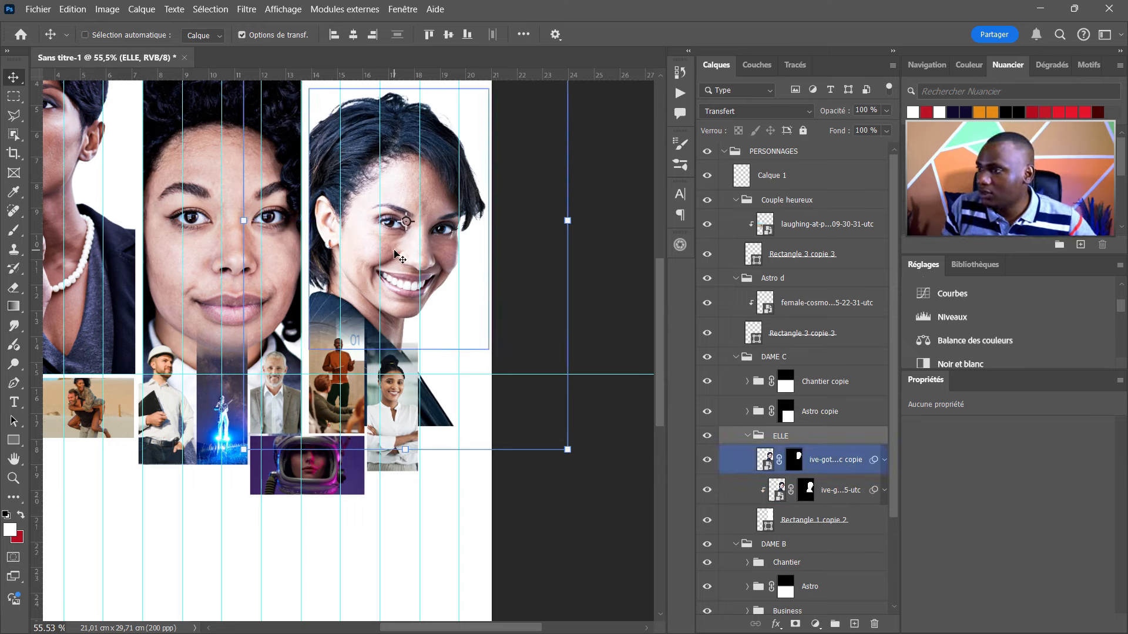
key("shift+Down")
key("shift+Down")
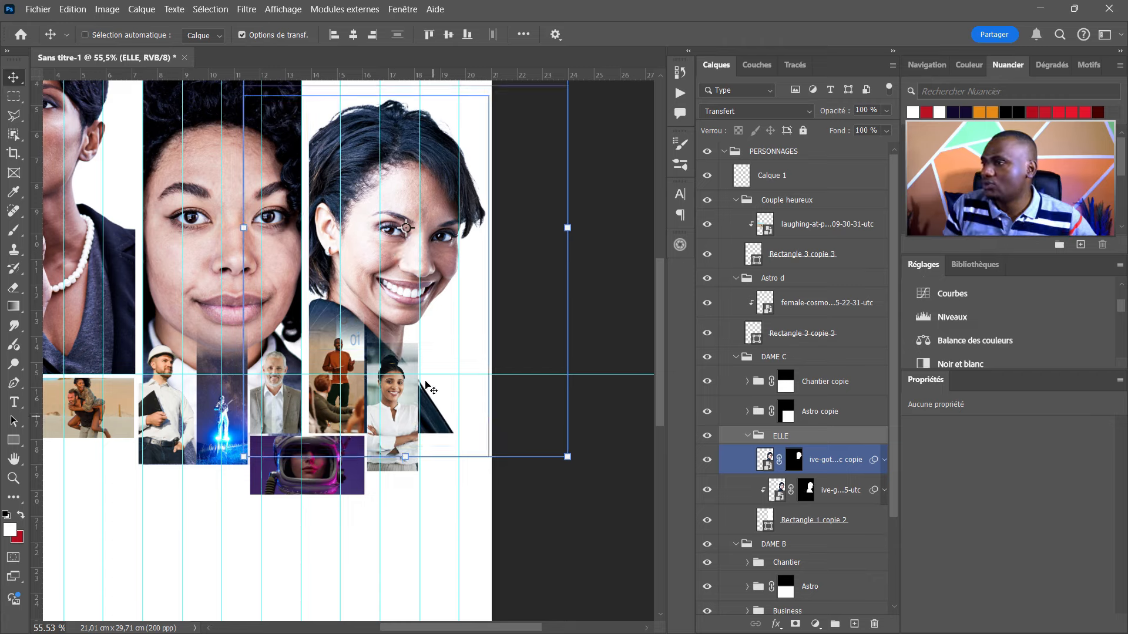
Scale DAME C's ELLE portrait group down to about 96,74 %.
key("alt+bracketleft")
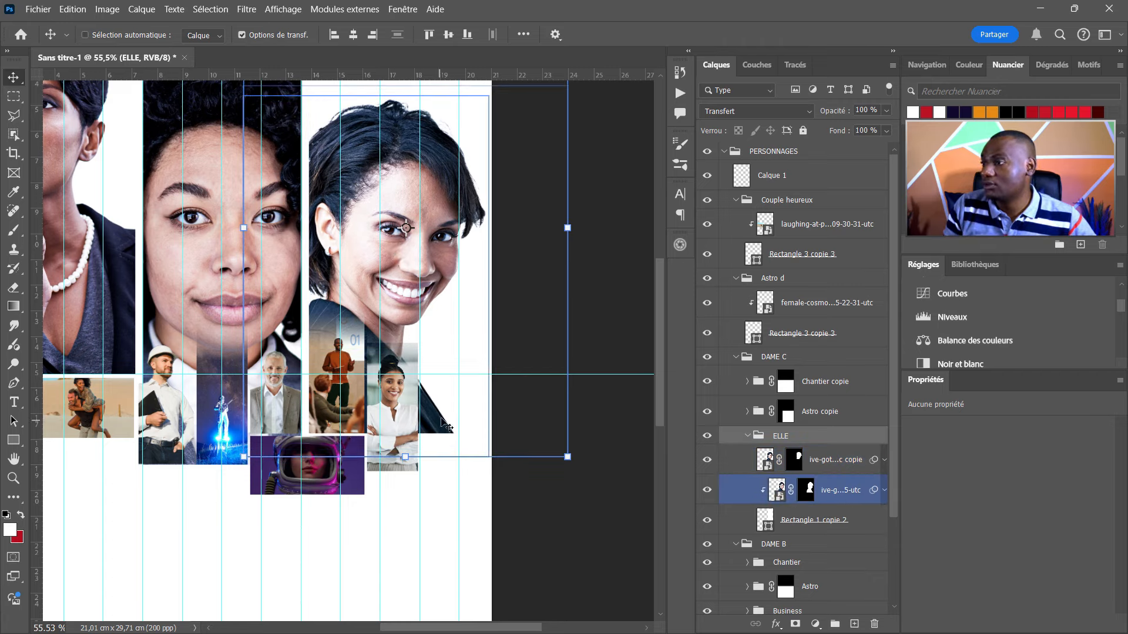
key("alt+bracketleft")
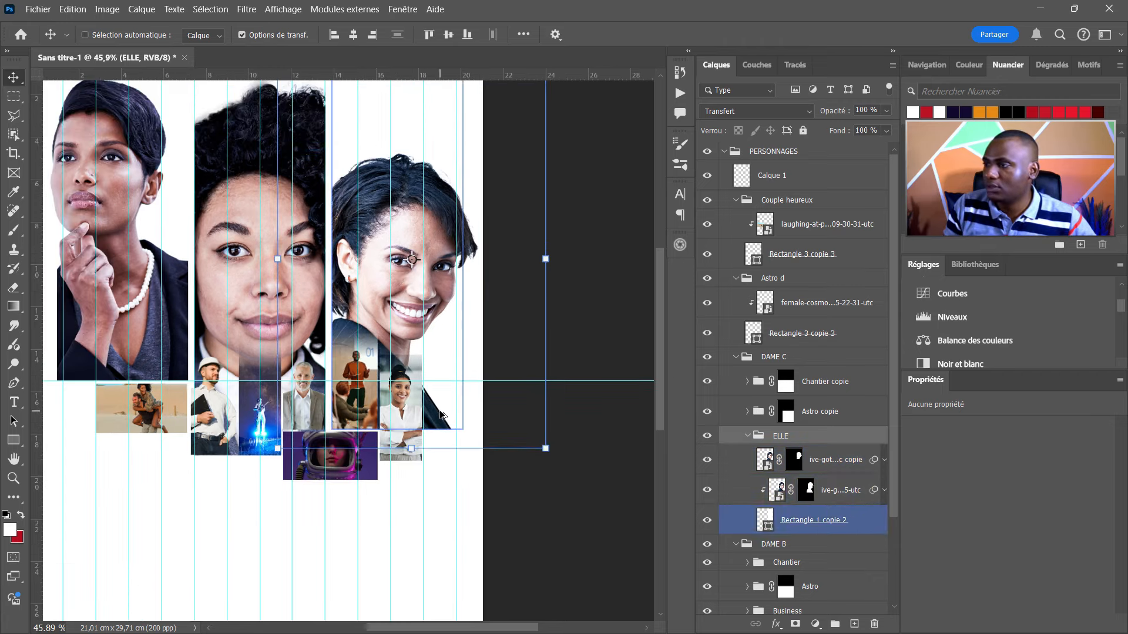
scroll(443, 416, "up", 3)
mouse_move(568, 309)
left_mouse_down()
mouse_move(547, 308)
mouse_move(568, 310)
left_mouse_up()
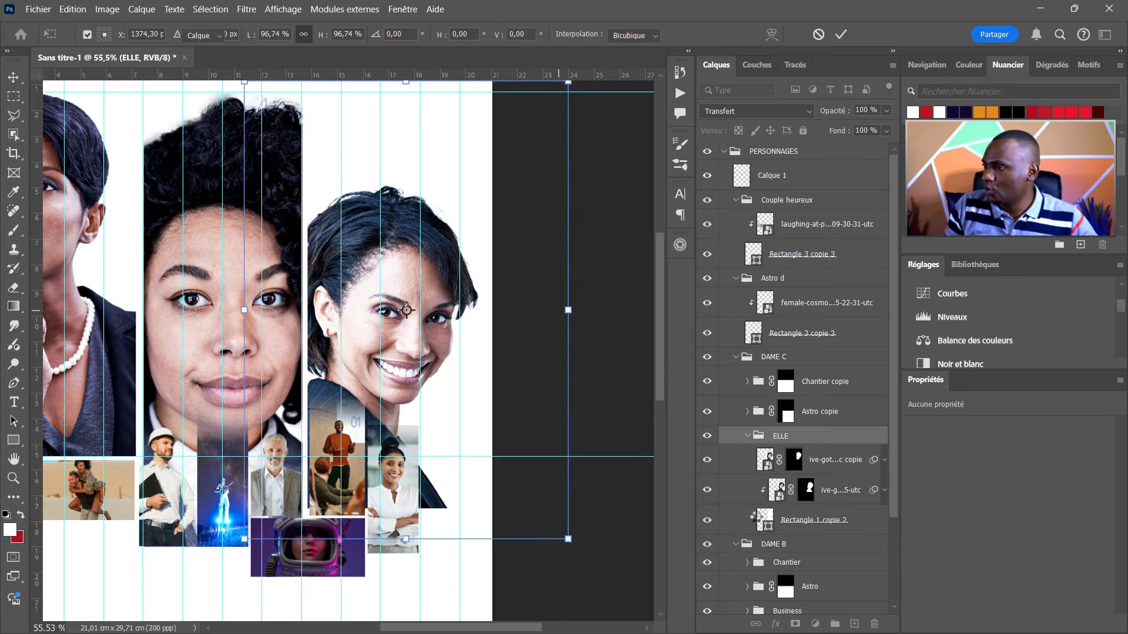
key("Return")
Check the full poster layout with the guides hidden and shown, and collapse the PERSONNAGES group.
scroll(346, 388, "down", 5)
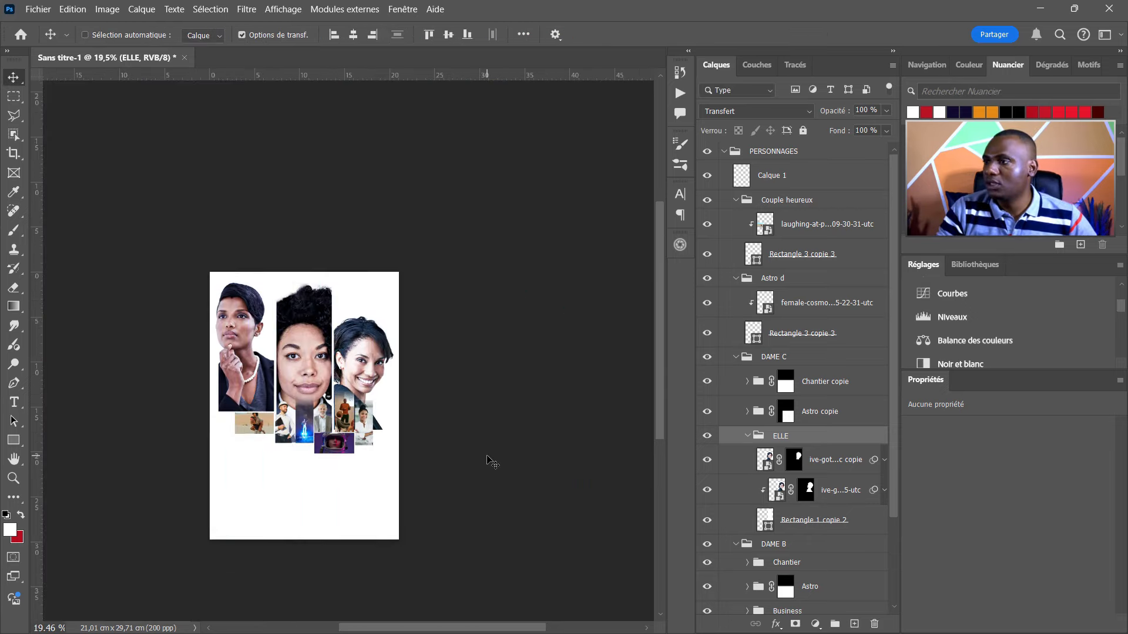
key("ctrl+h")
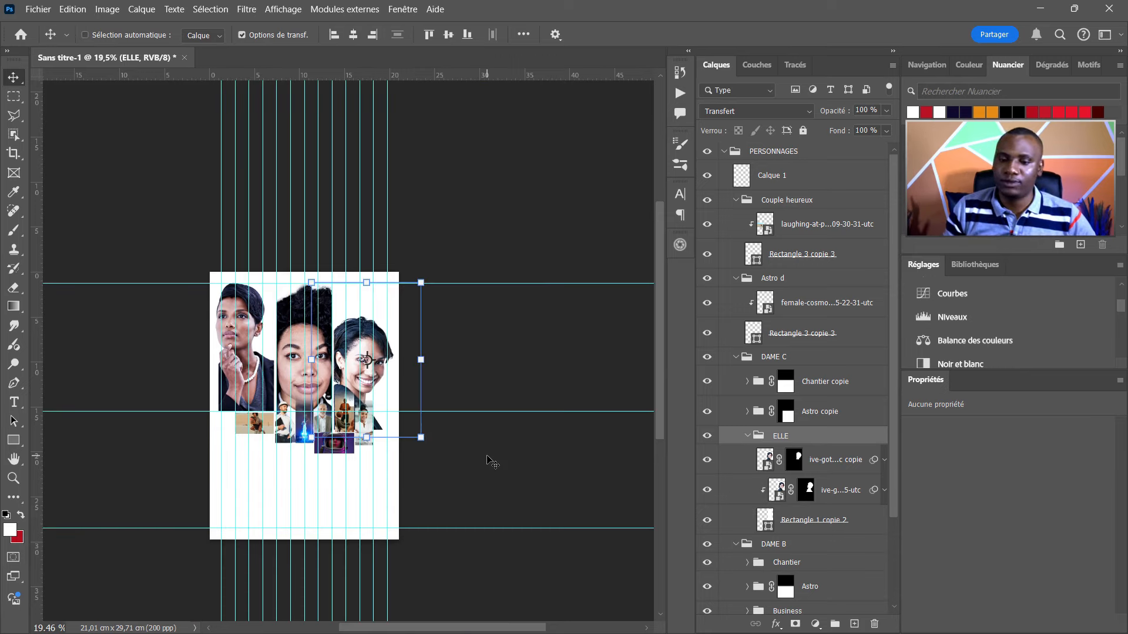
scroll(450, 458, "up", 4)
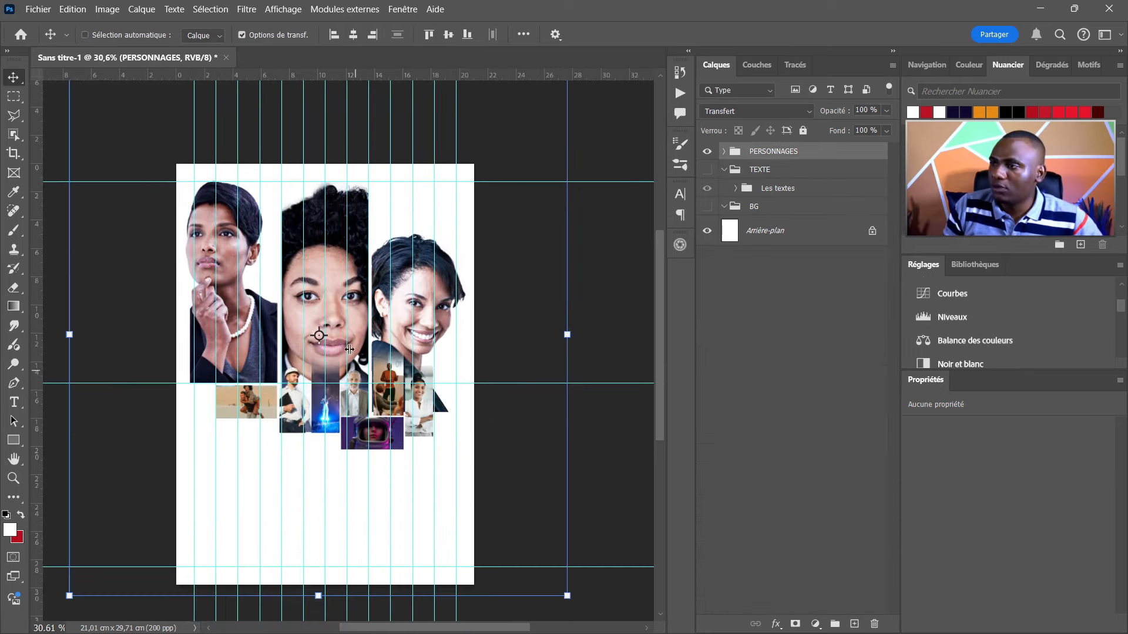
scroll(332, 304, "up", 1)
scroll(335, 310, "down", 3)
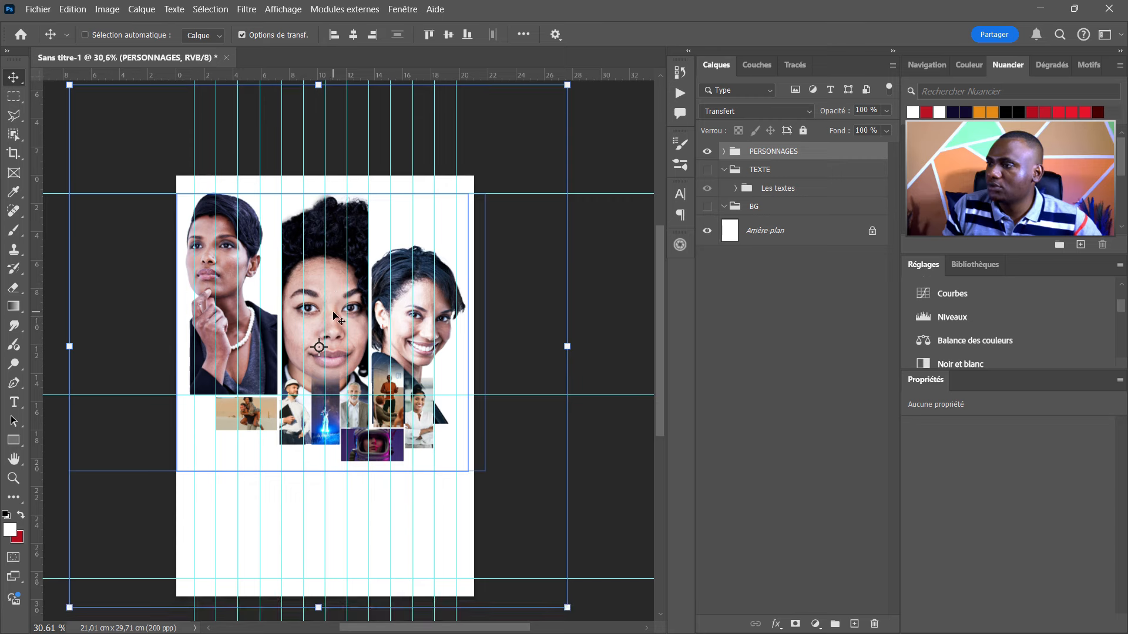
scroll(346, 306, "up", 1)
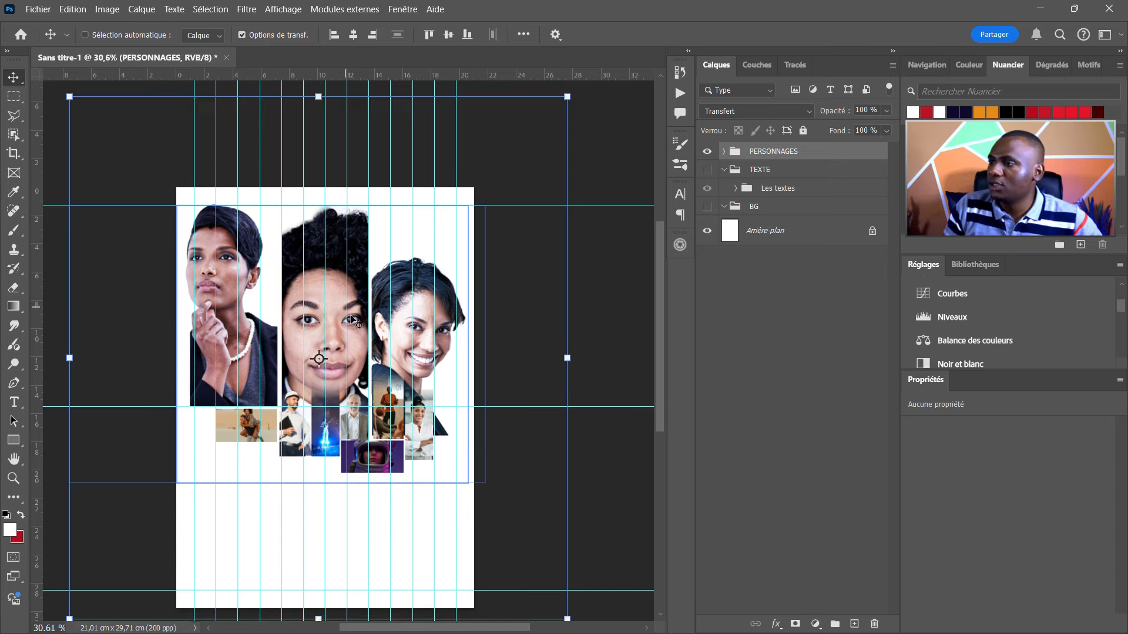
scroll(335, 324, "down", 1)
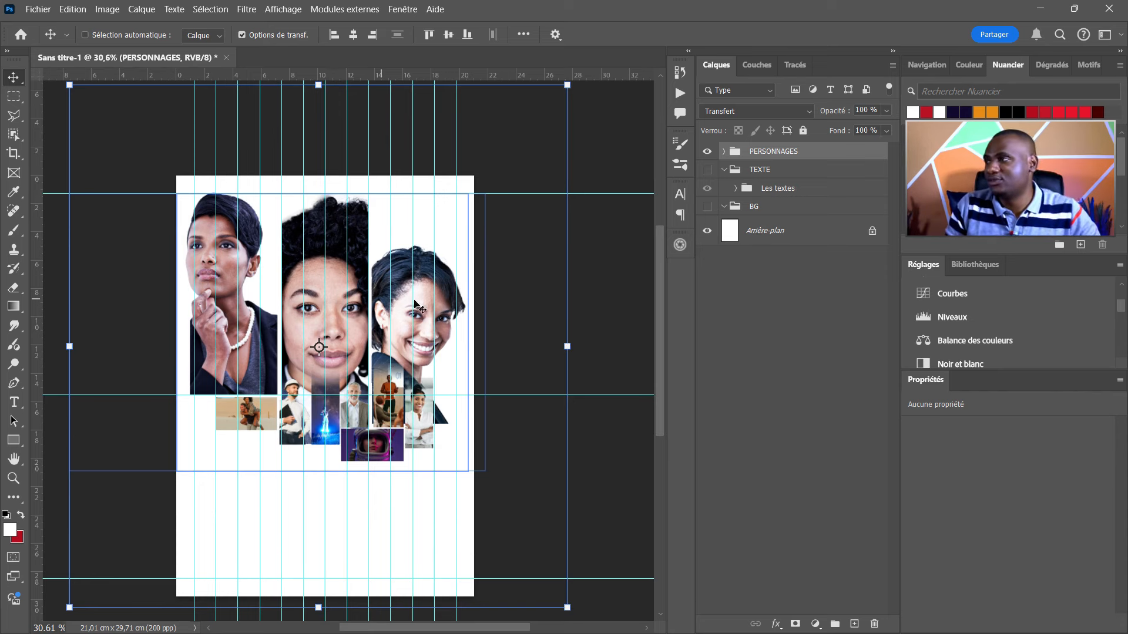
Make the TEXTE group visible and expand its Les textes subgroup down to the title layers.
left_click(706, 169)
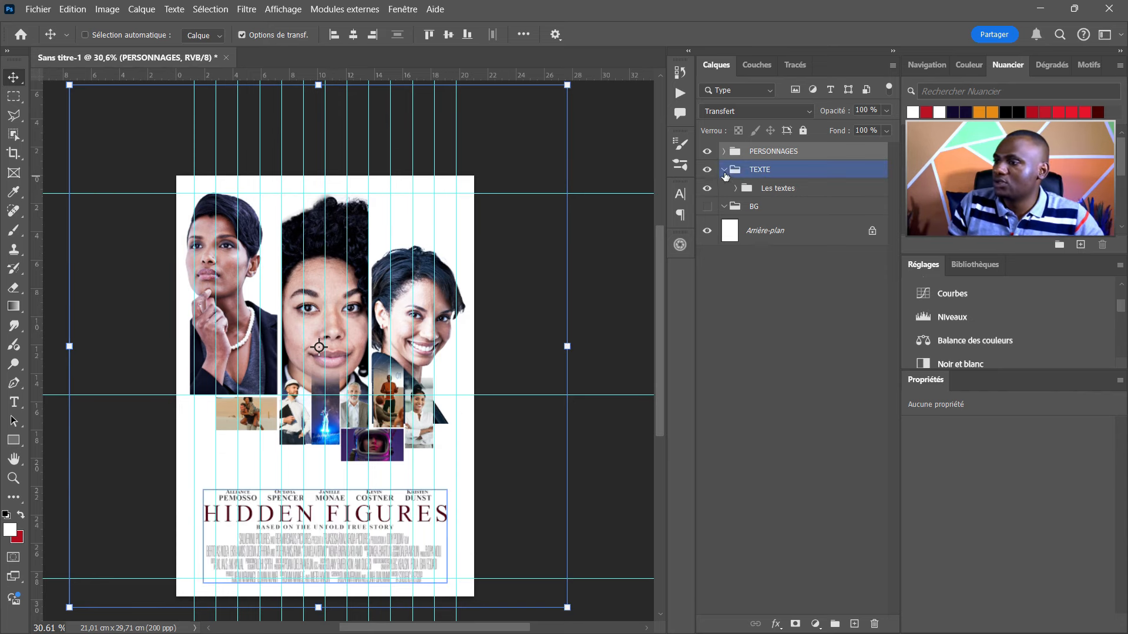
left_click(723, 169)
left_click(764, 170)
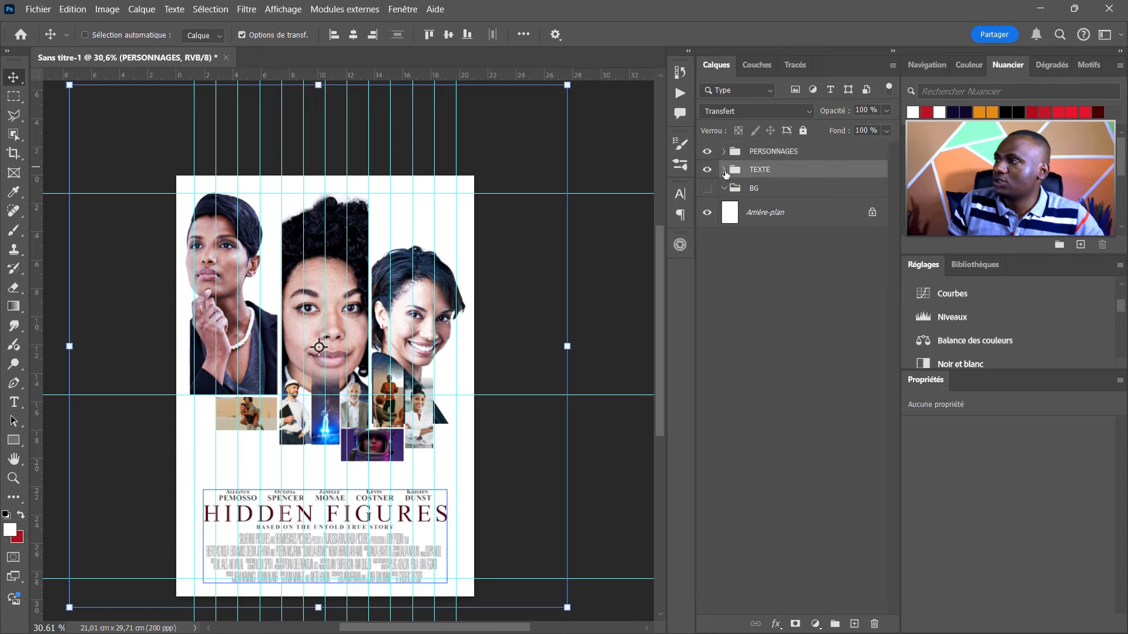
left_click(724, 169)
left_click(784, 189)
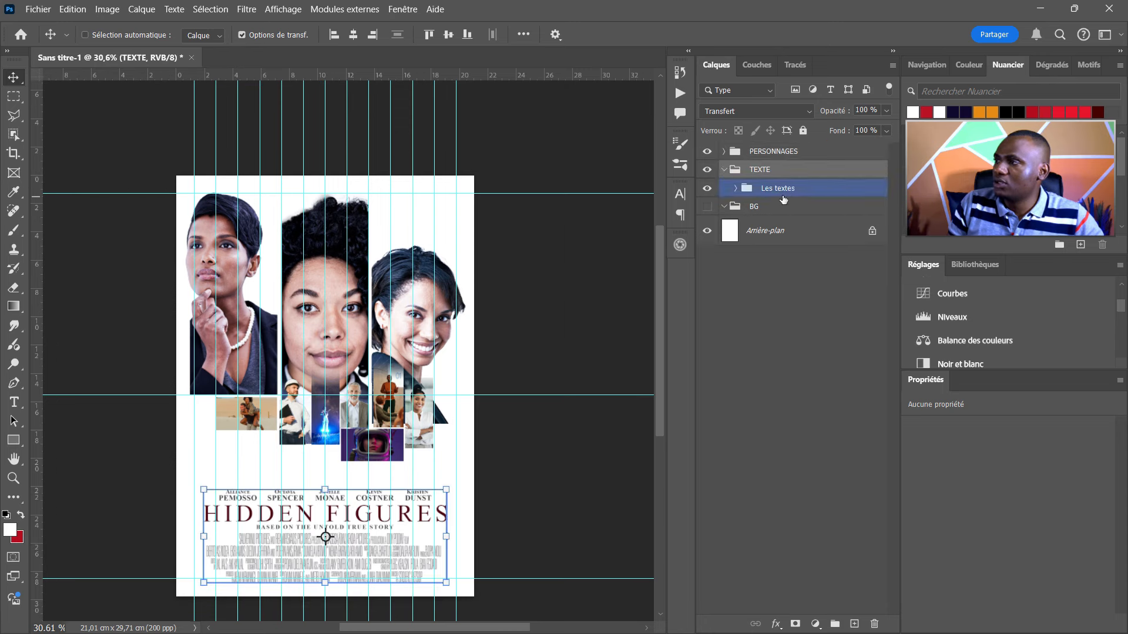
left_click(736, 188)
left_click(782, 228)
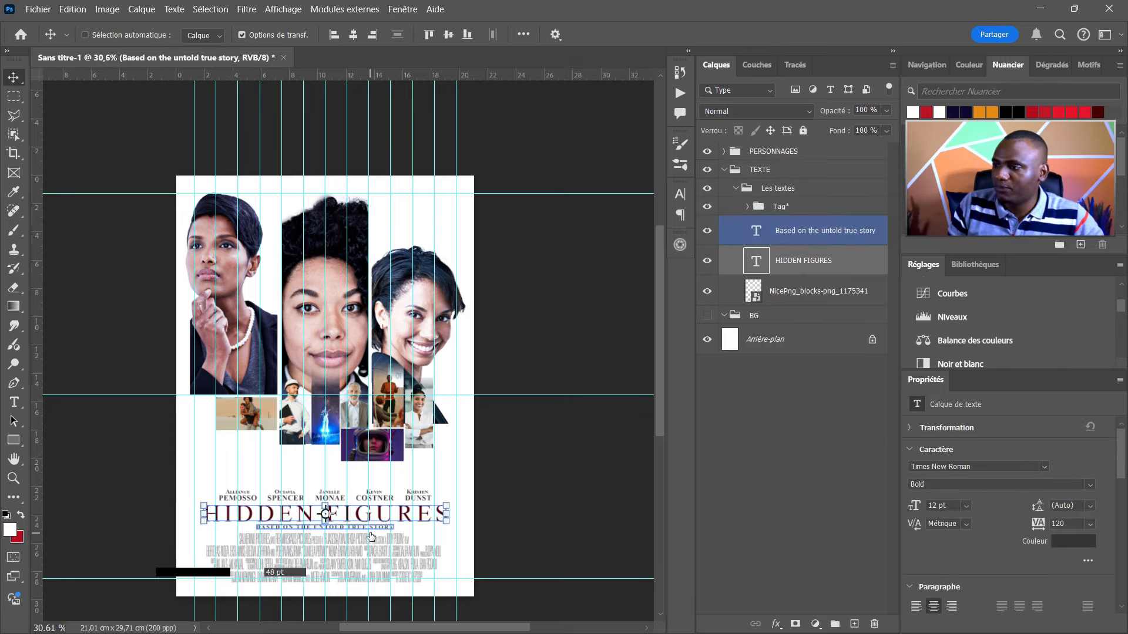
Examine the HIDDEN FIGURES title, tagline and credits block up close and within the whole poster, with the layers deselected.
scroll(370, 538, "up", 5)
scroll(224, 349, "down", 3)
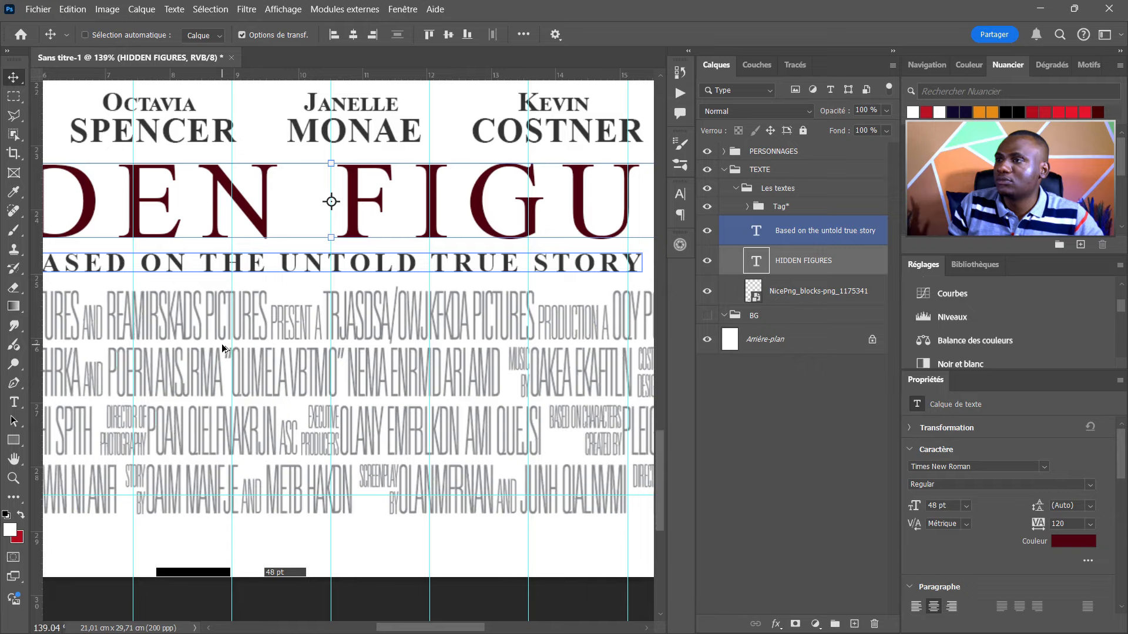
scroll(224, 349, "down", 4)
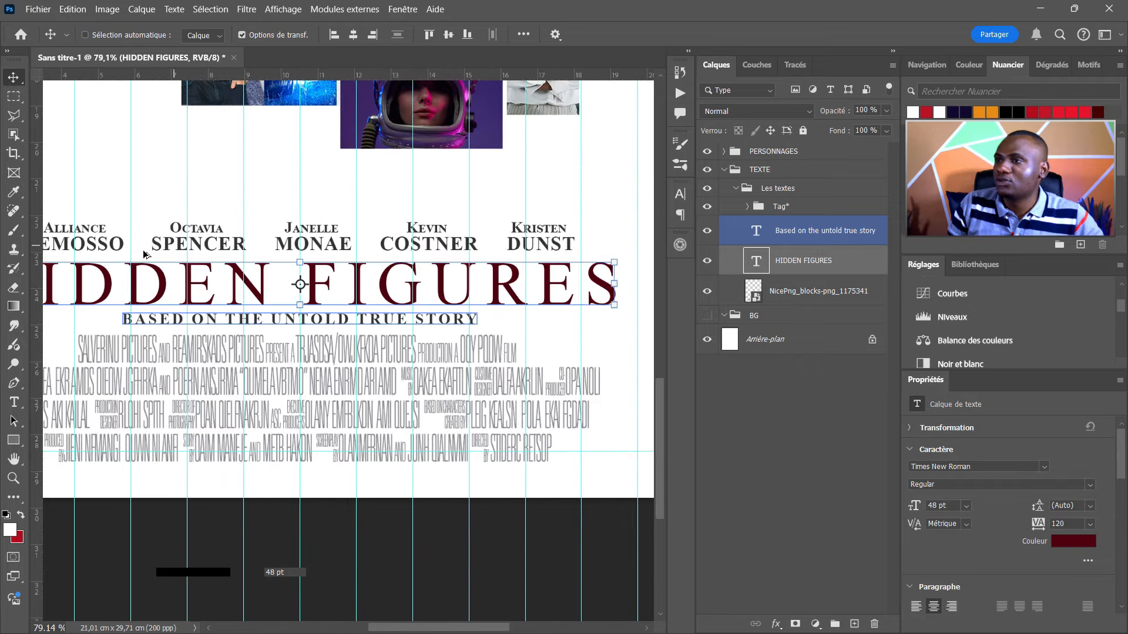
scroll(329, 264, "down", 3)
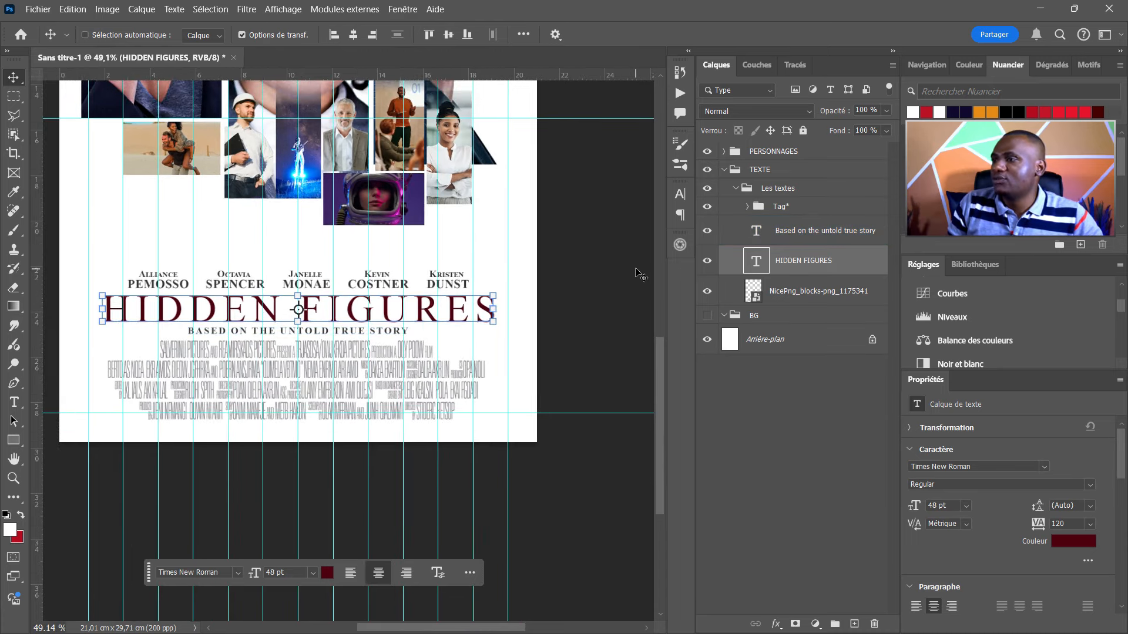
left_click(614, 271, "ctrl")
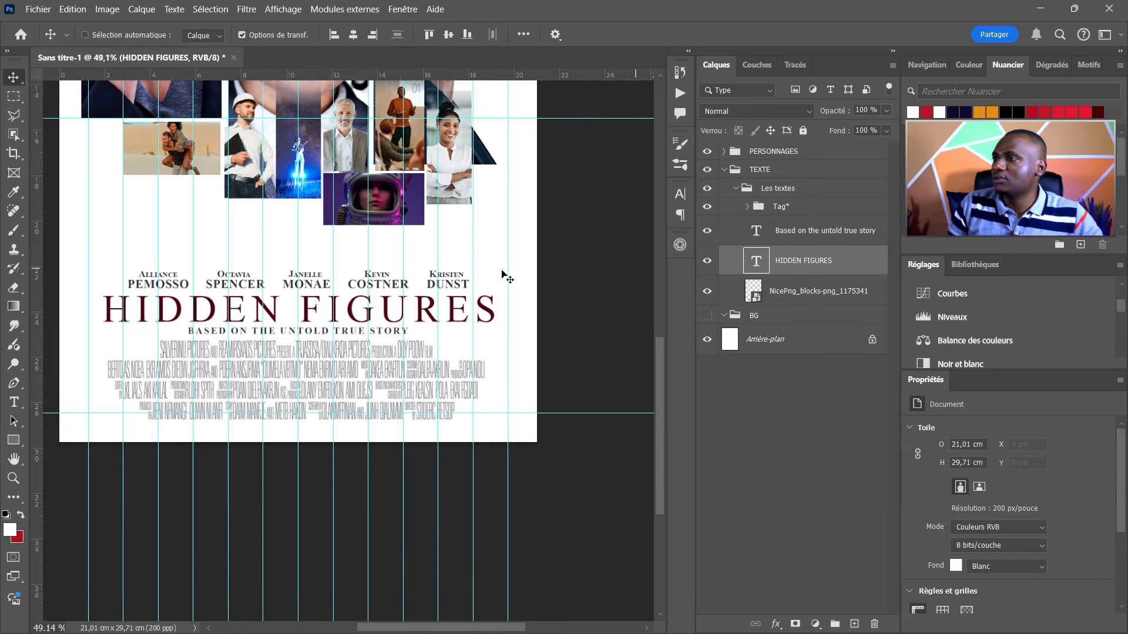
scroll(503, 275, "down", 2)
scroll(503, 274, "up", 4)
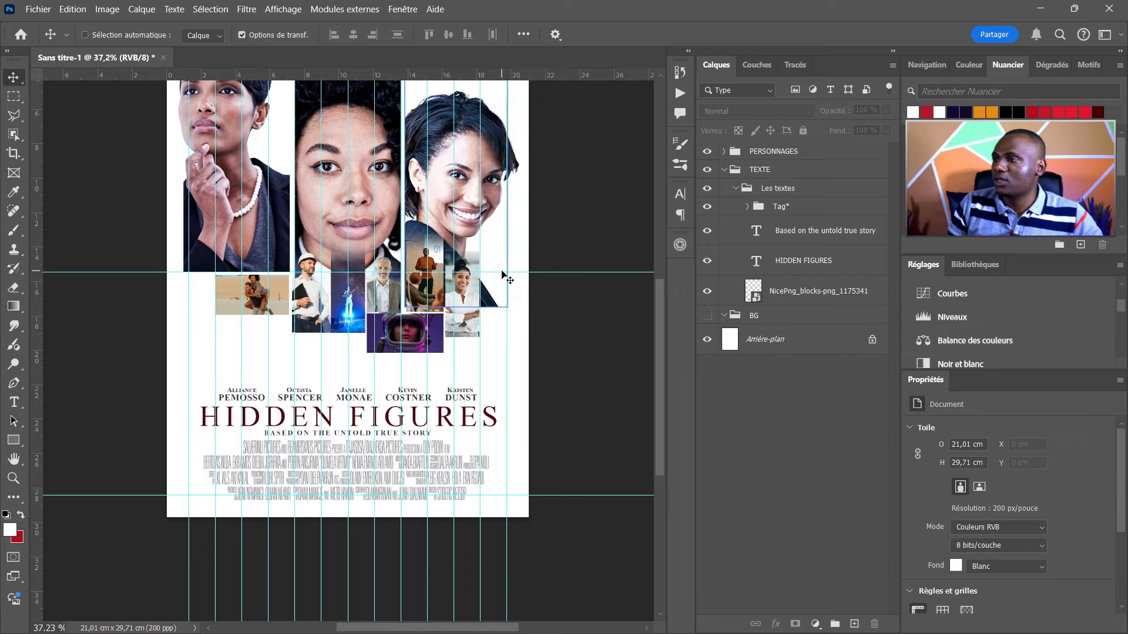
scroll(504, 275, "down", 1)
scroll(504, 274, "up", 3)
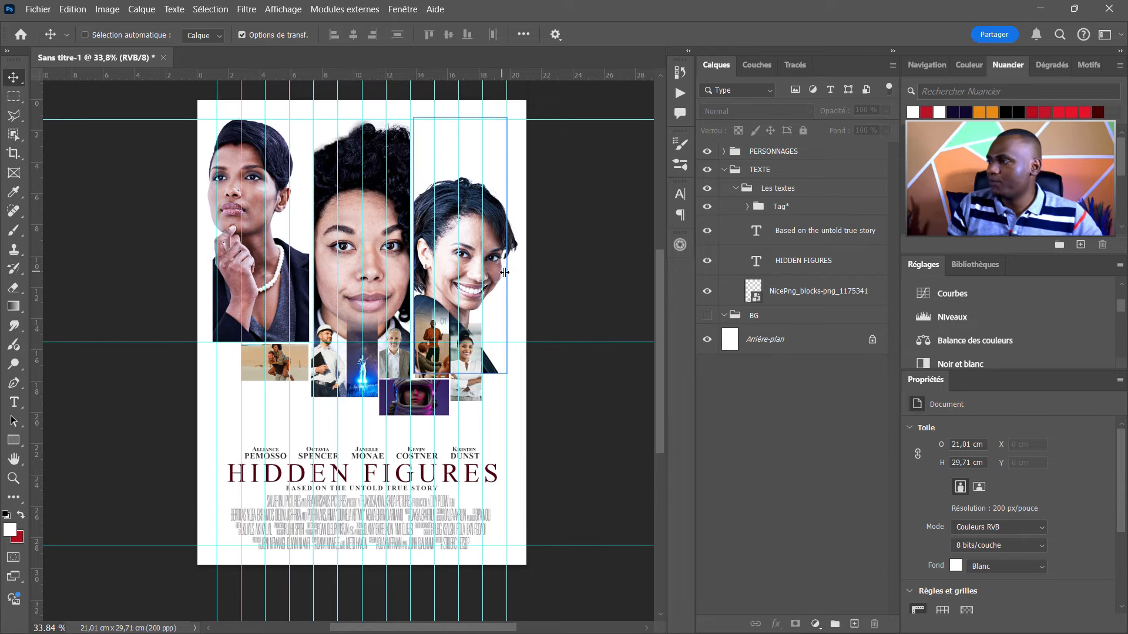
Collapse the TEXTE group, and make the BG group visible and active.
left_click(733, 189)
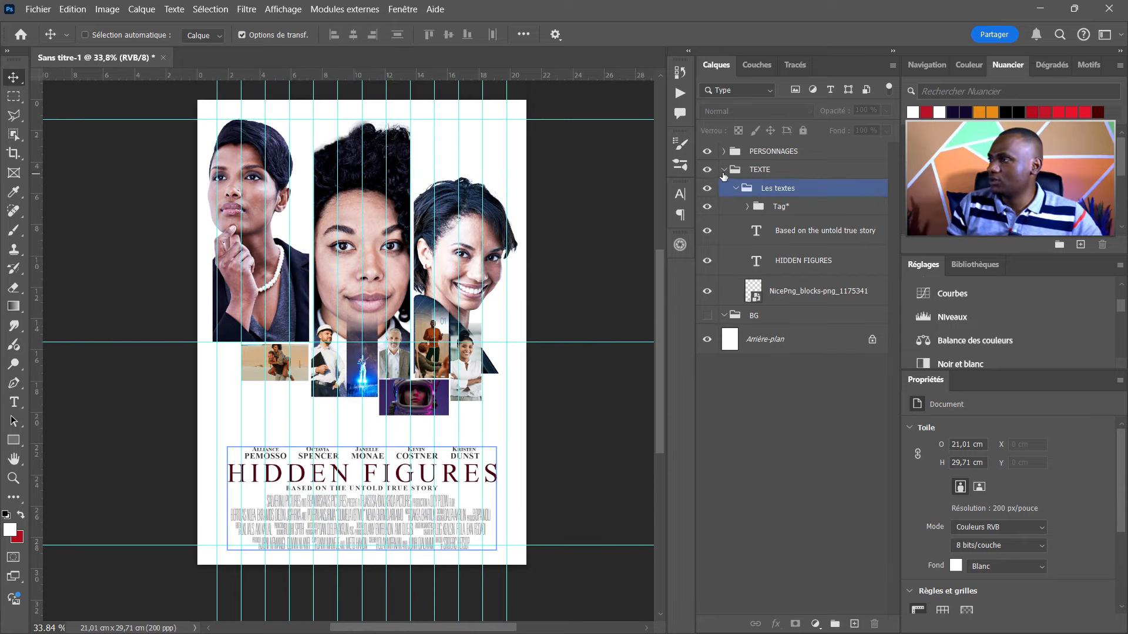
left_click(723, 170)
left_click(714, 187)
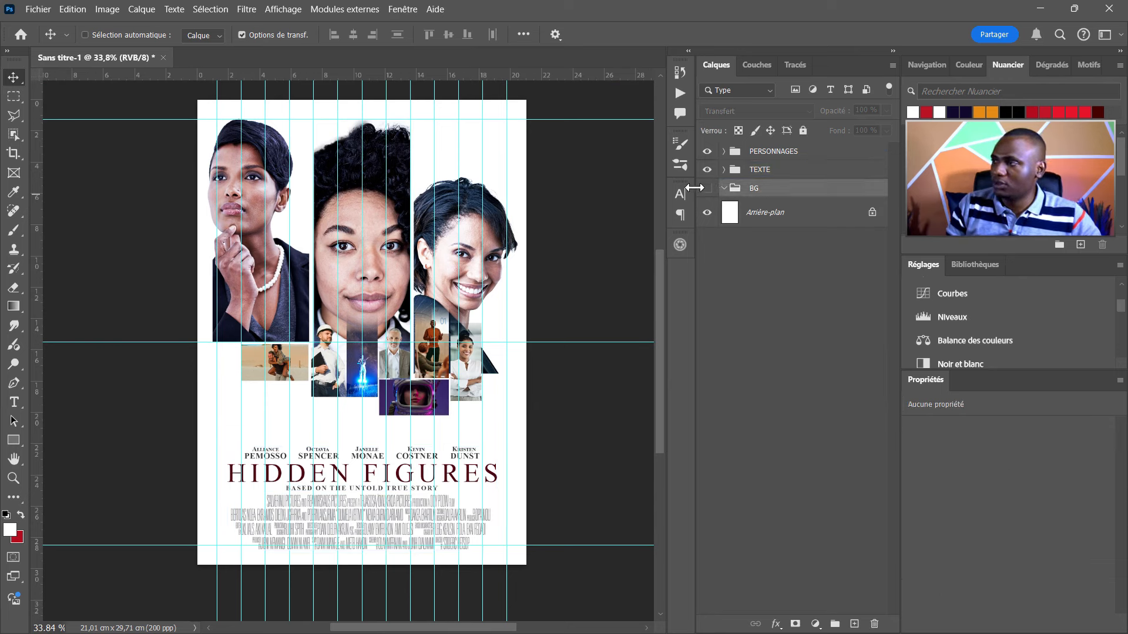
left_click(707, 188)
left_click(743, 191)
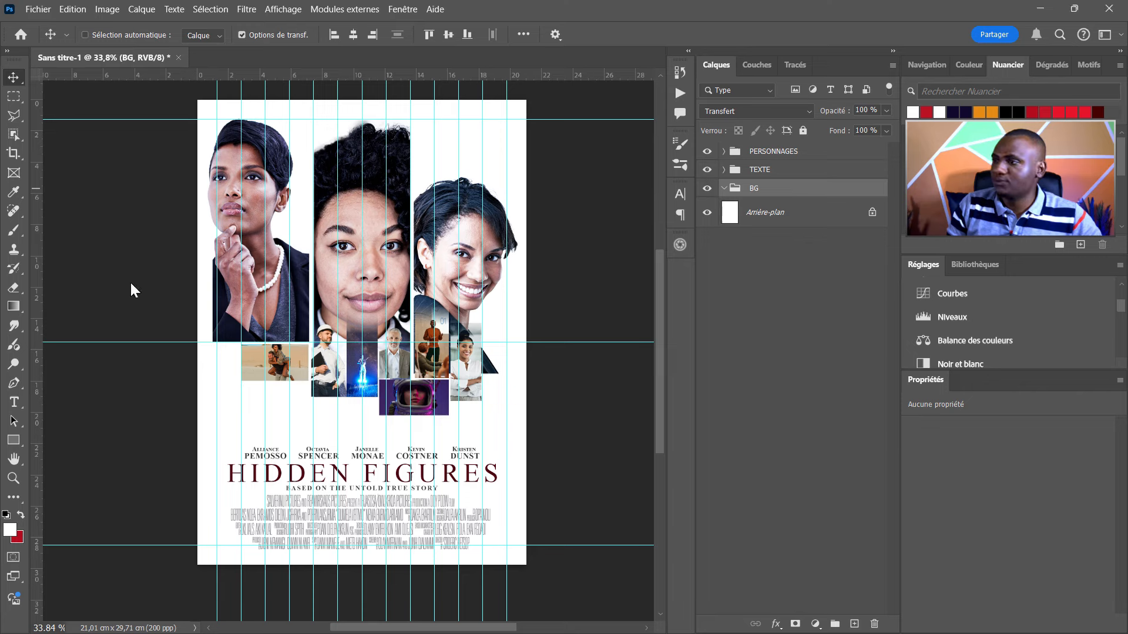
Place the math formula paper image above BG and below TEXTE, covering the page at about 22,56 × 31,58 cm.
left_click_drag(441, 329, 531, 328)
key("Return")
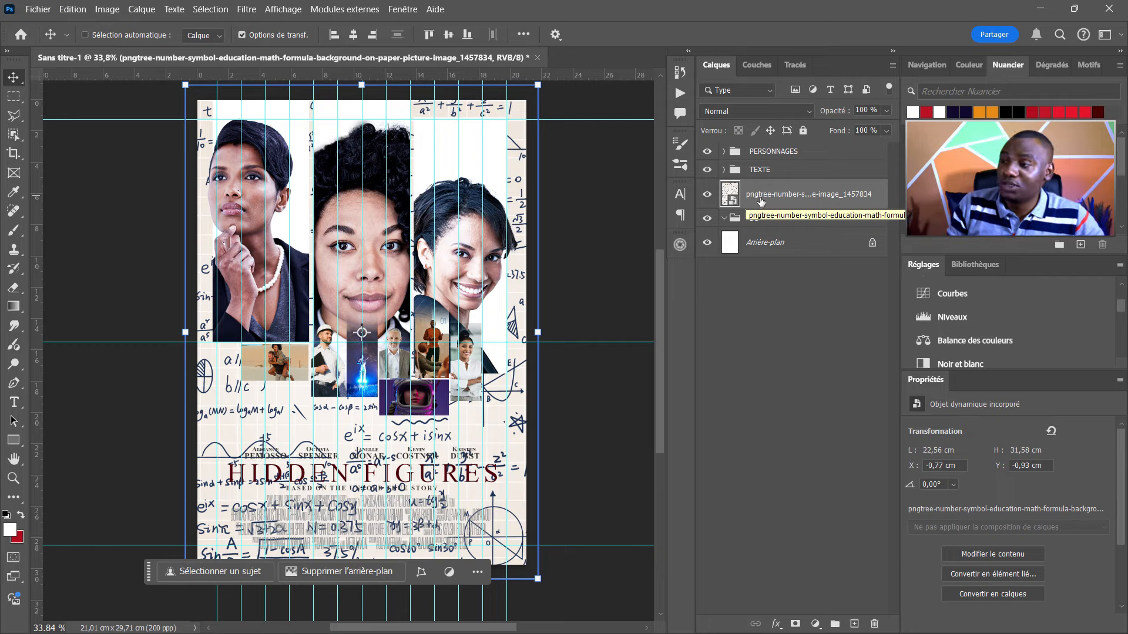
Apply a Noir et blanc adjustment to the math paper image: Rouges 153, Jaunes 200, Verts 202, Cyans 160, Bleus 143, Magentas 196.
left_click(81, 9)
mouse_move(109, 9)
mouse_move(115, 48)
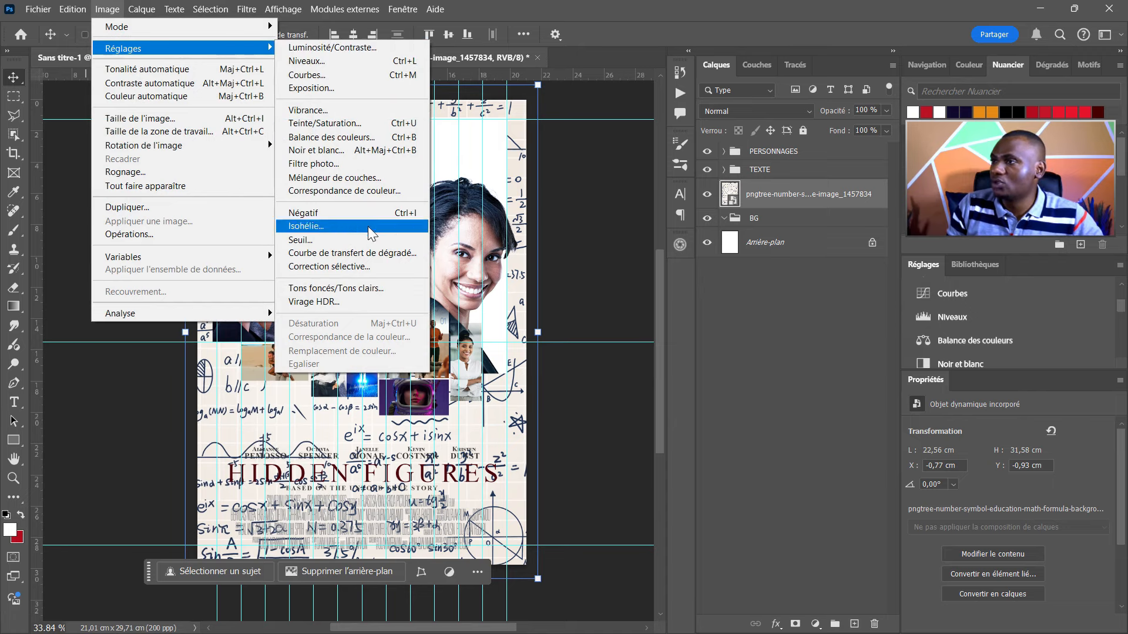
left_click(349, 151)
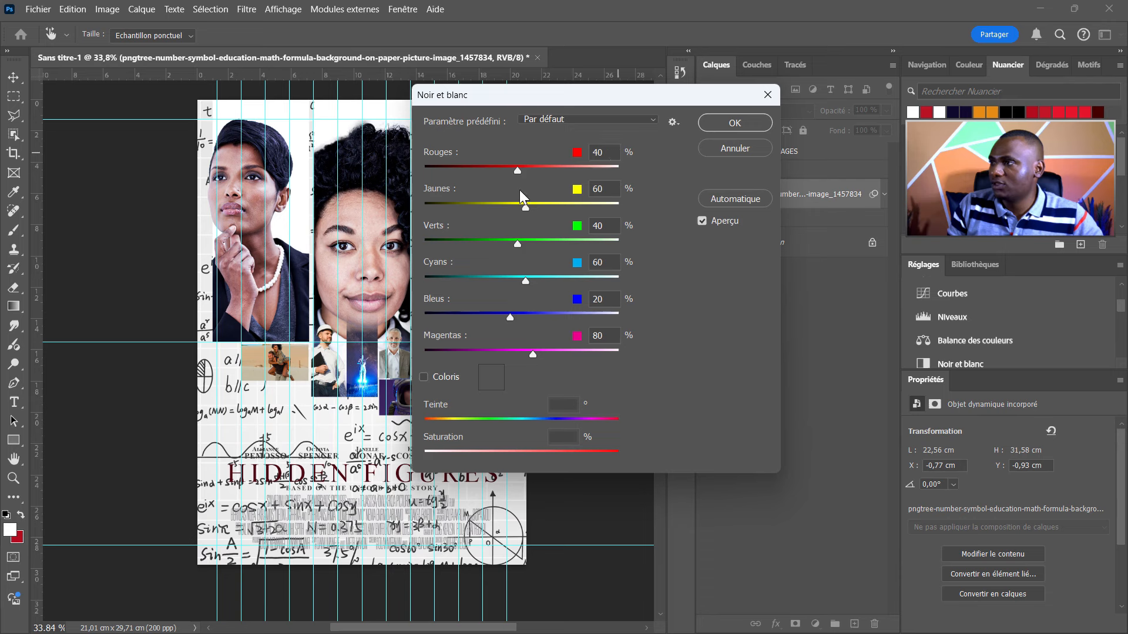
left_click_drag(518, 171, 562, 161)
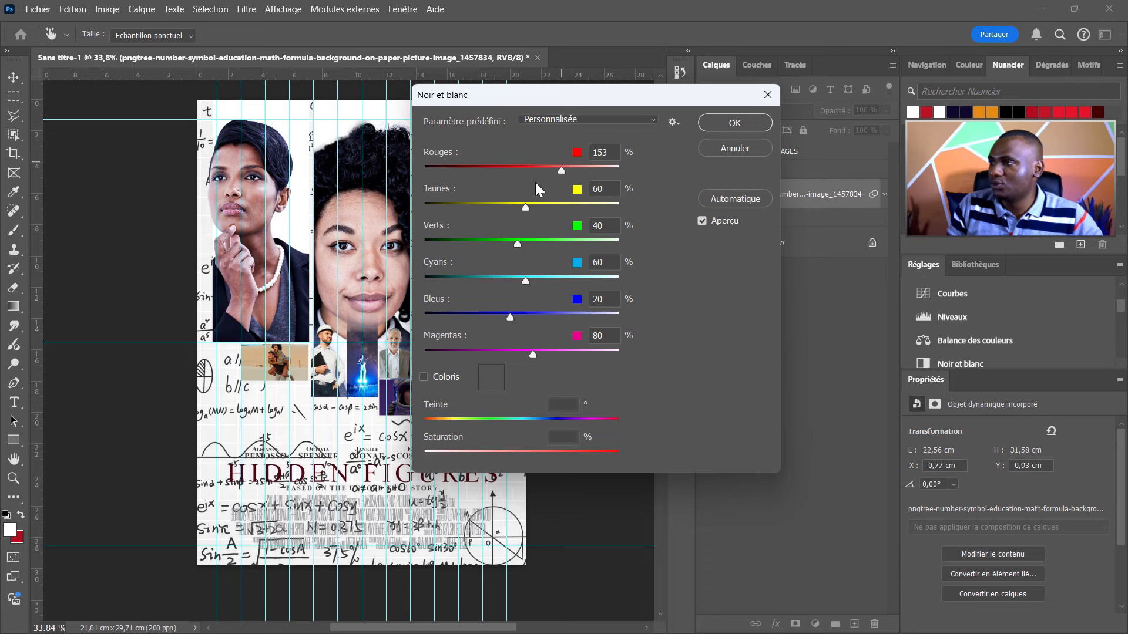
left_click_drag(526, 207, 580, 207)
left_click_drag(527, 246, 581, 244)
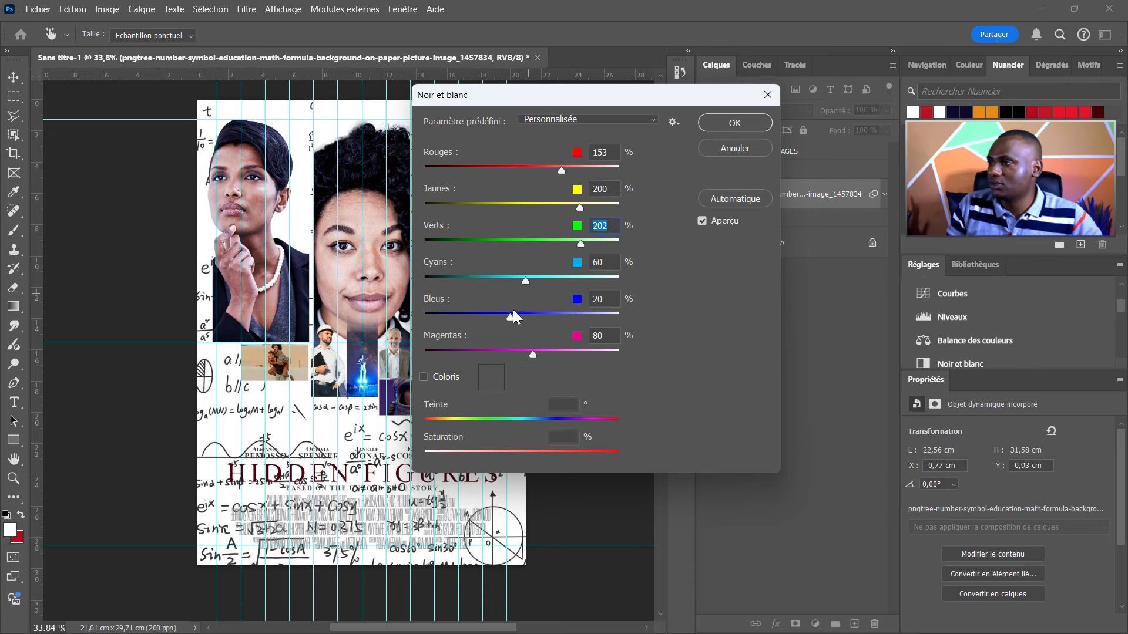
left_click_drag(527, 282, 565, 282)
left_click(559, 316)
left_click_drag(533, 354, 578, 352)
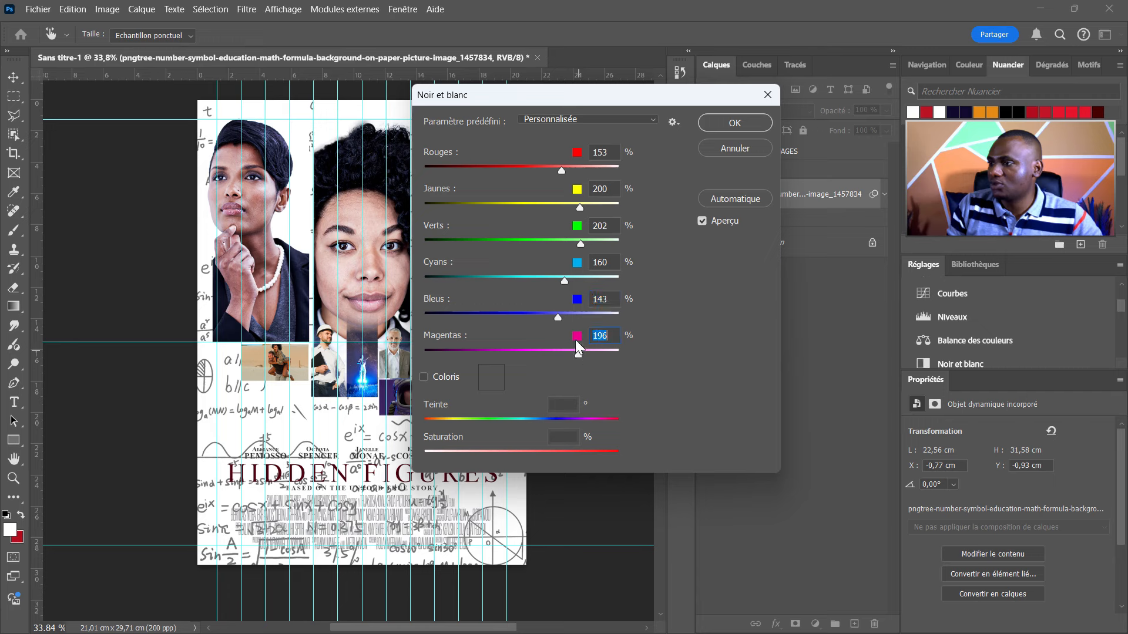
left_click(720, 122)
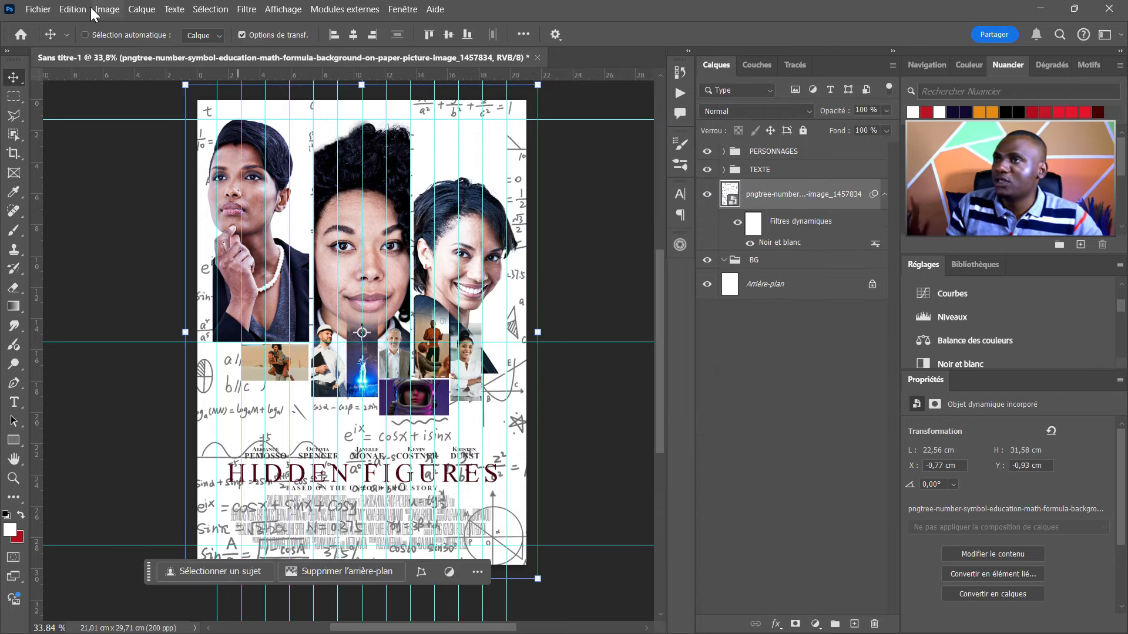
Fade the math paper image with a Niveaux adjustment, setting the input midtones to 2,03 and the white point to 125.
left_click(74, 9)
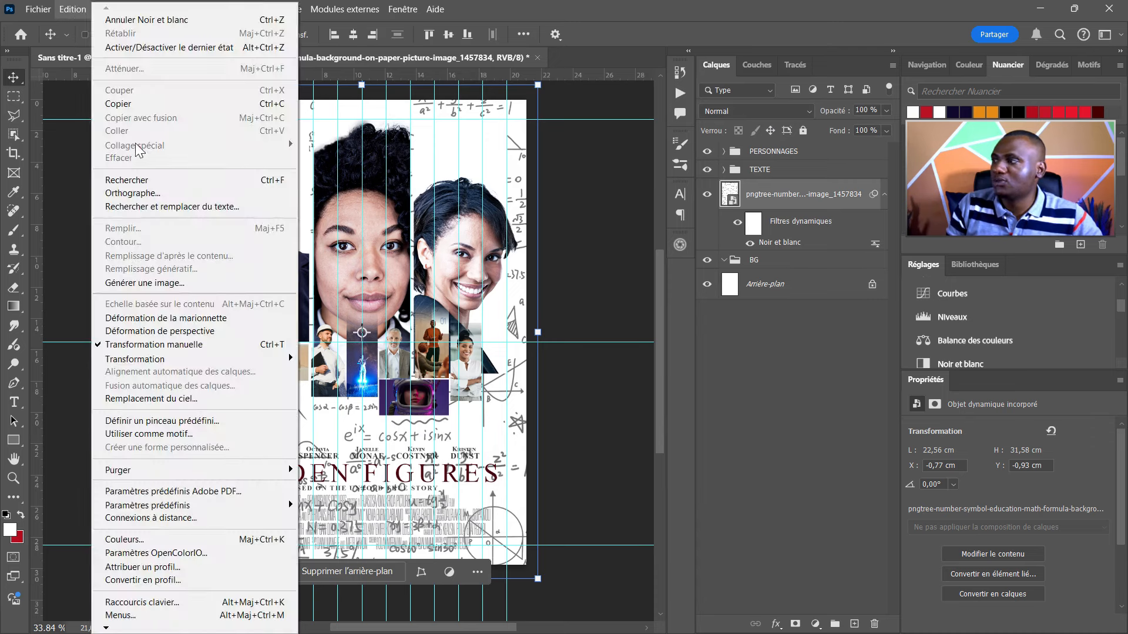
left_click(107, 9)
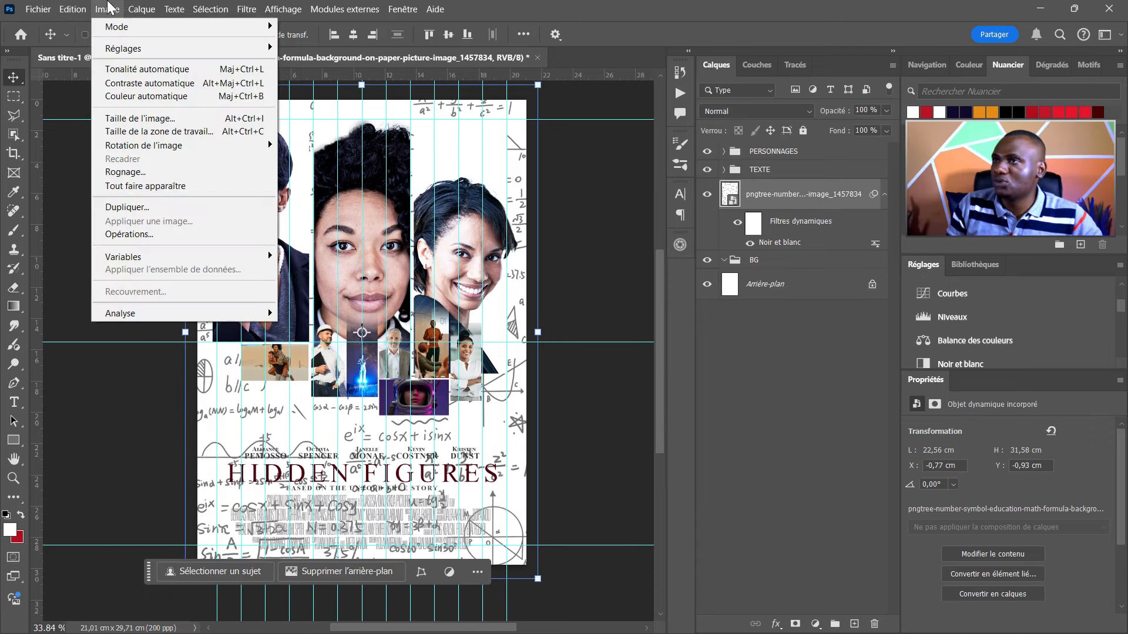
mouse_move(126, 48)
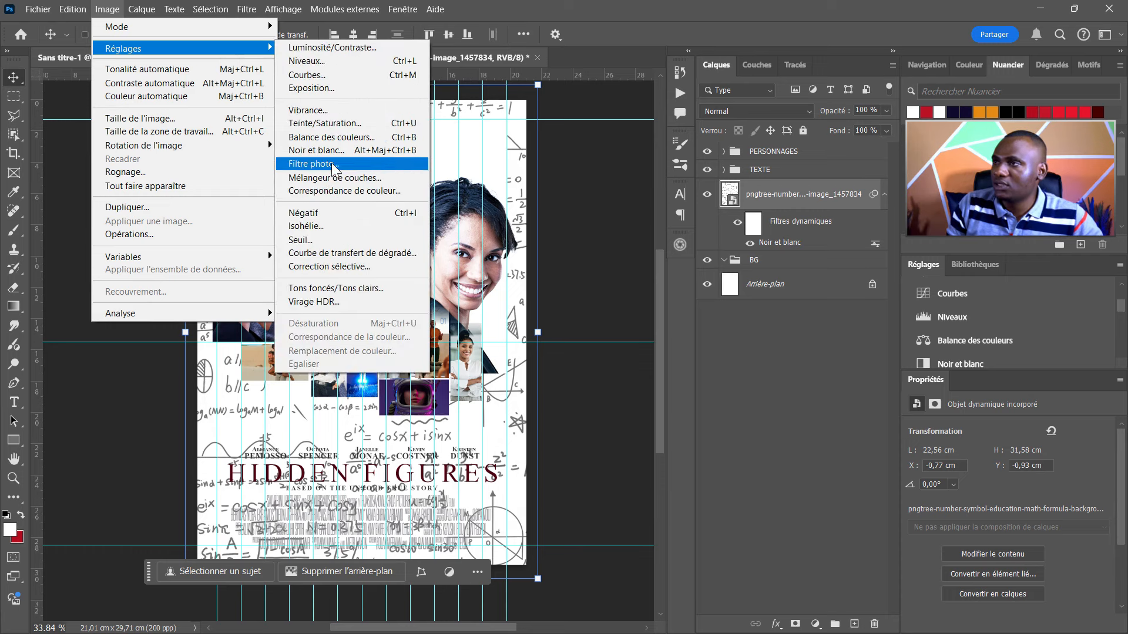
left_click(338, 62)
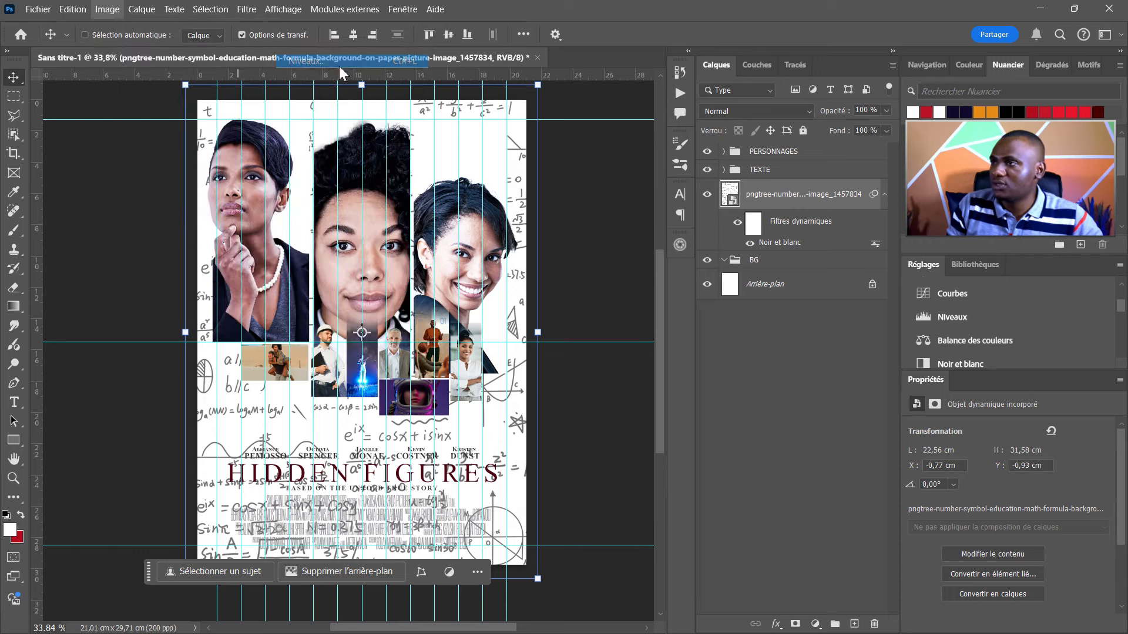
left_click_drag(527, 288, 502, 285)
left_click_drag(618, 289, 572, 290)
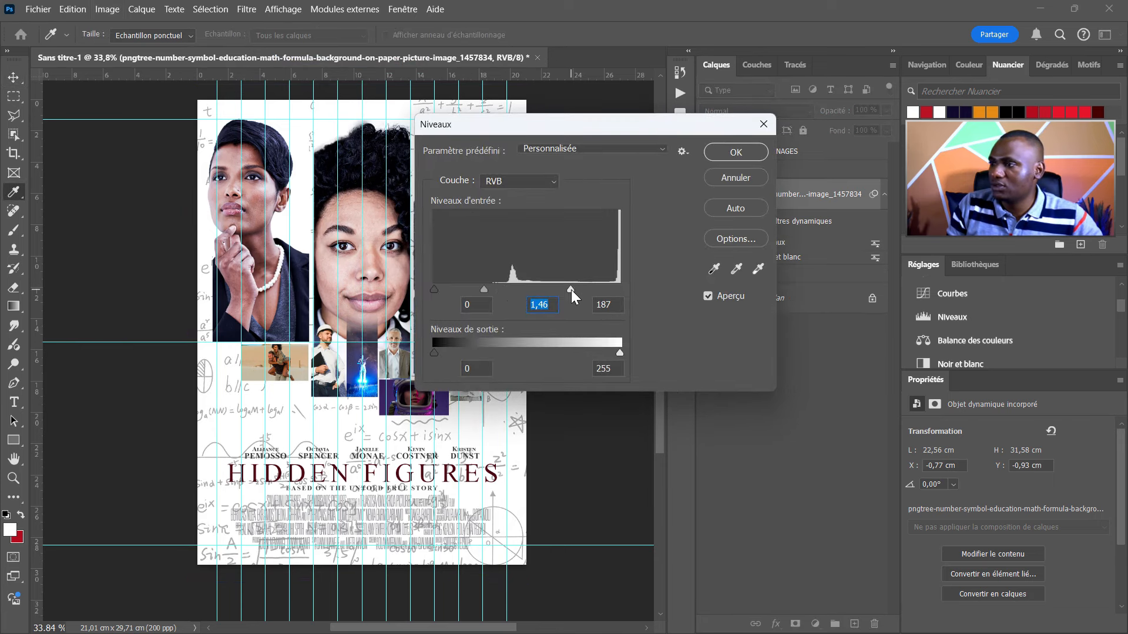
left_click(571, 290)
left_click_drag(434, 290, 398, 286)
left_click_drag(471, 284, 468, 284)
left_click_drag(547, 288, 525, 287)
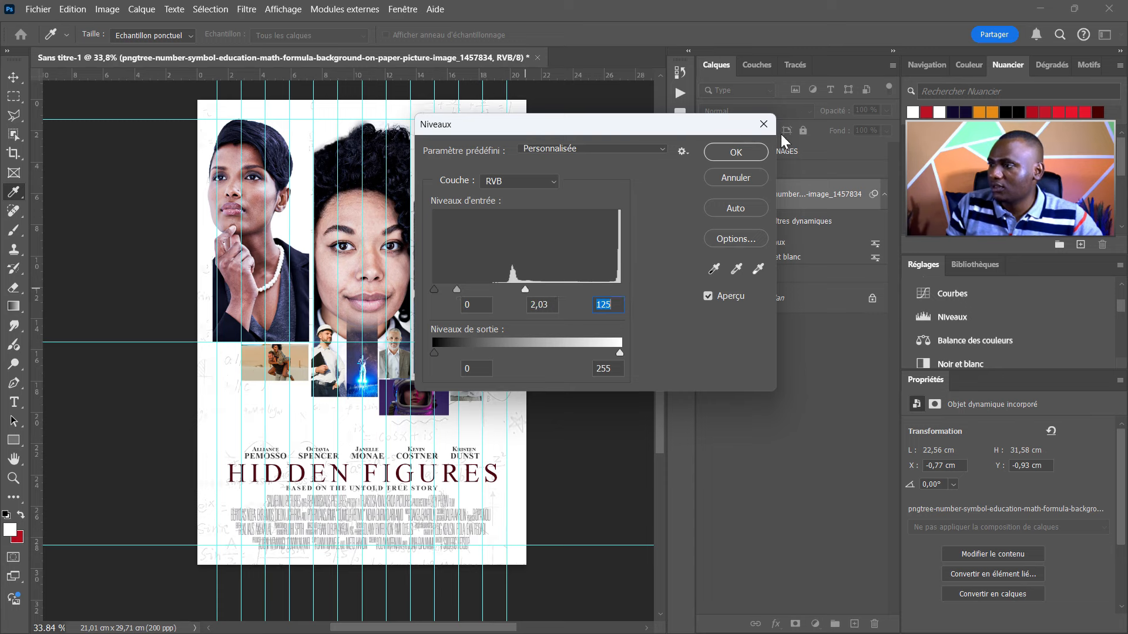
left_click(760, 155)
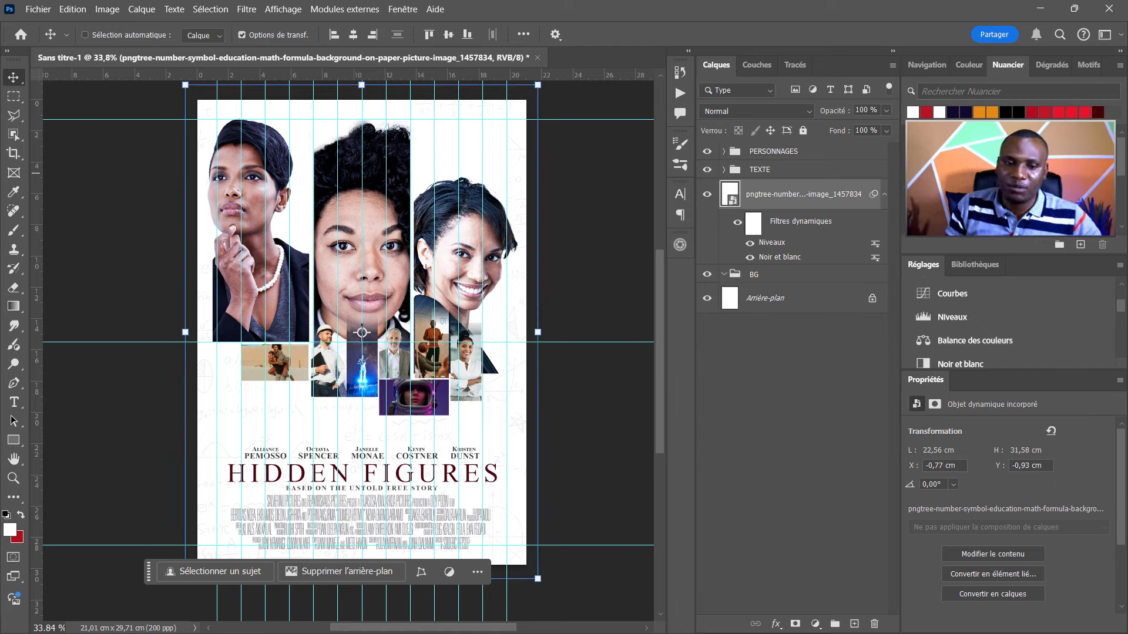
Place the black math formula image above PERSONNAGES and enlarge it past the page to about 21,97 × 30,77 cm.
left_click_drag(580, 207, 485, 196)
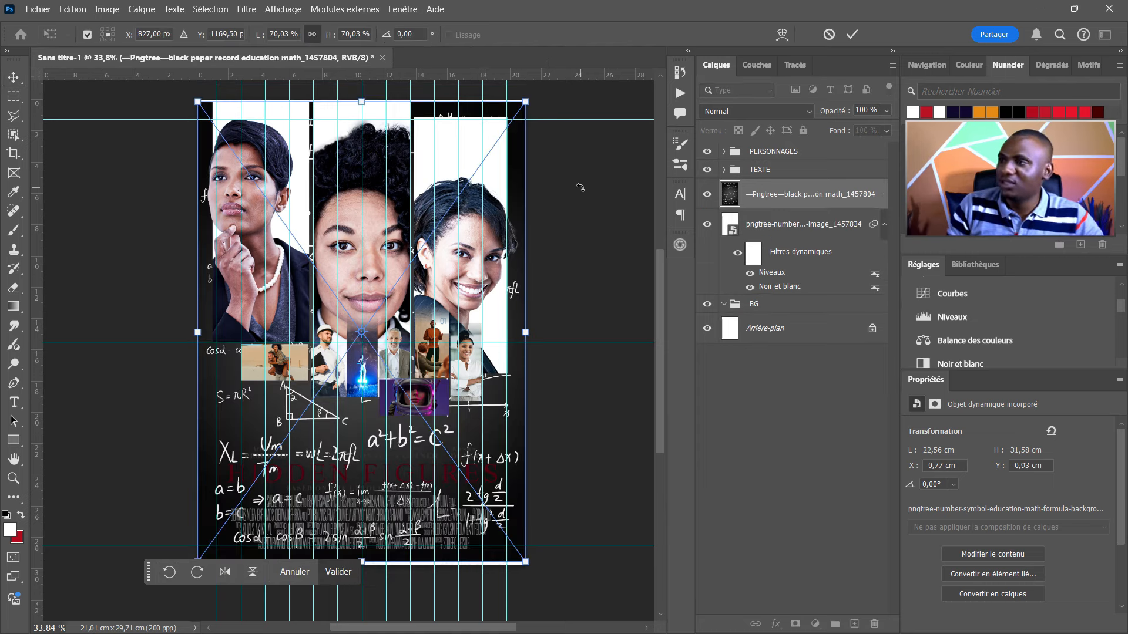
key("Return")
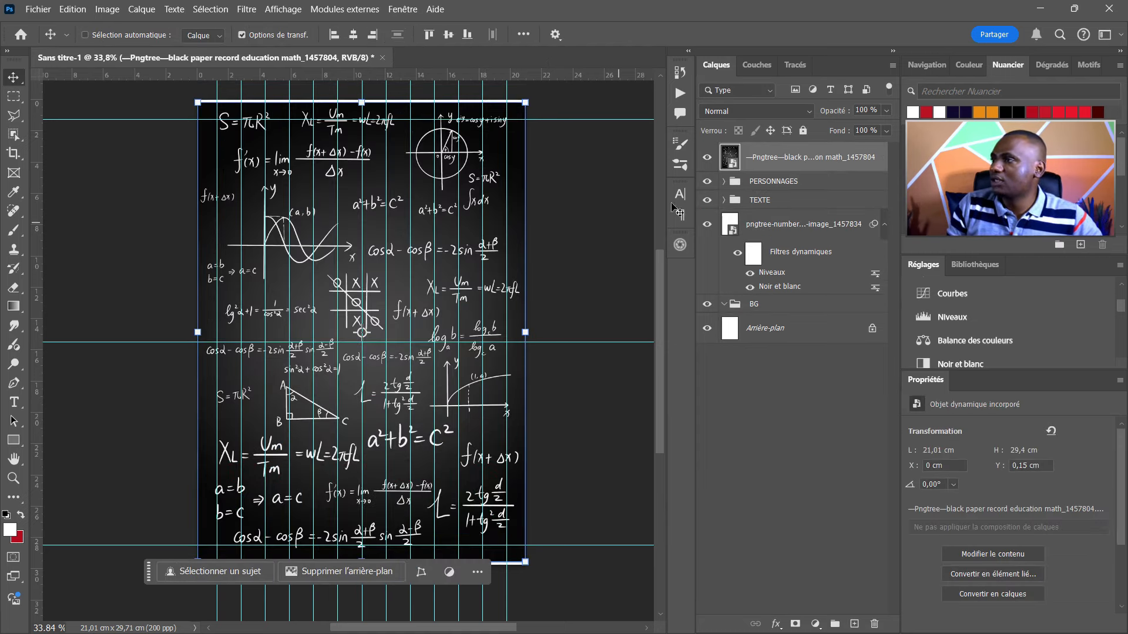
left_click_drag(362, 102, 361, 91)
key("Return")
Blend the black math image with Couleur plus claire at 18 % opacity, and deselect the layers.
left_click(762, 112)
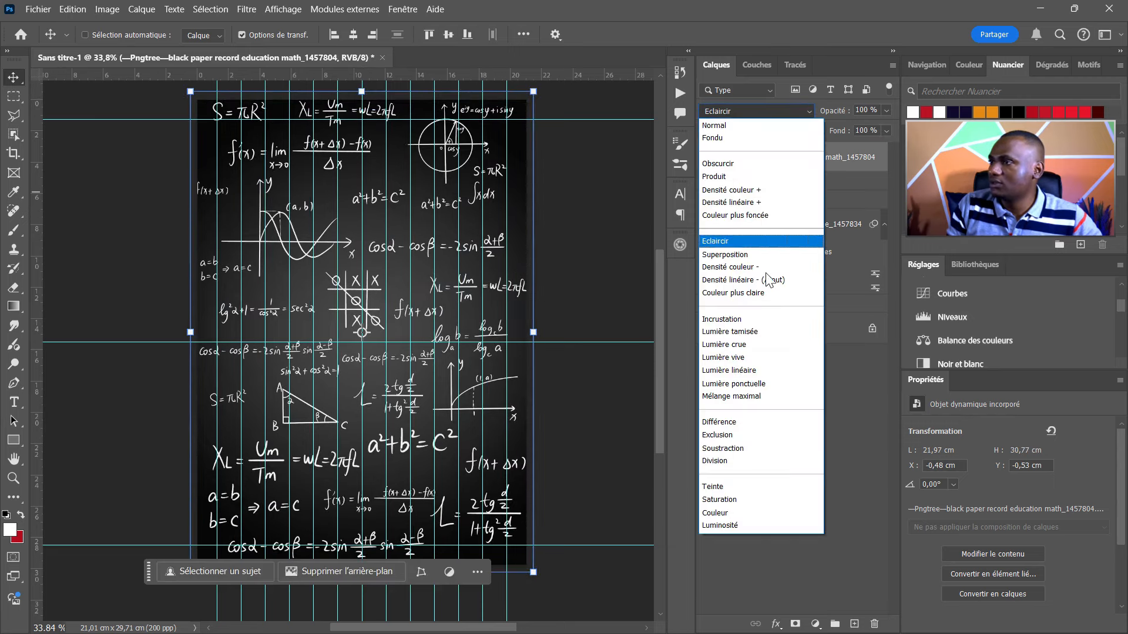
left_click(761, 293)
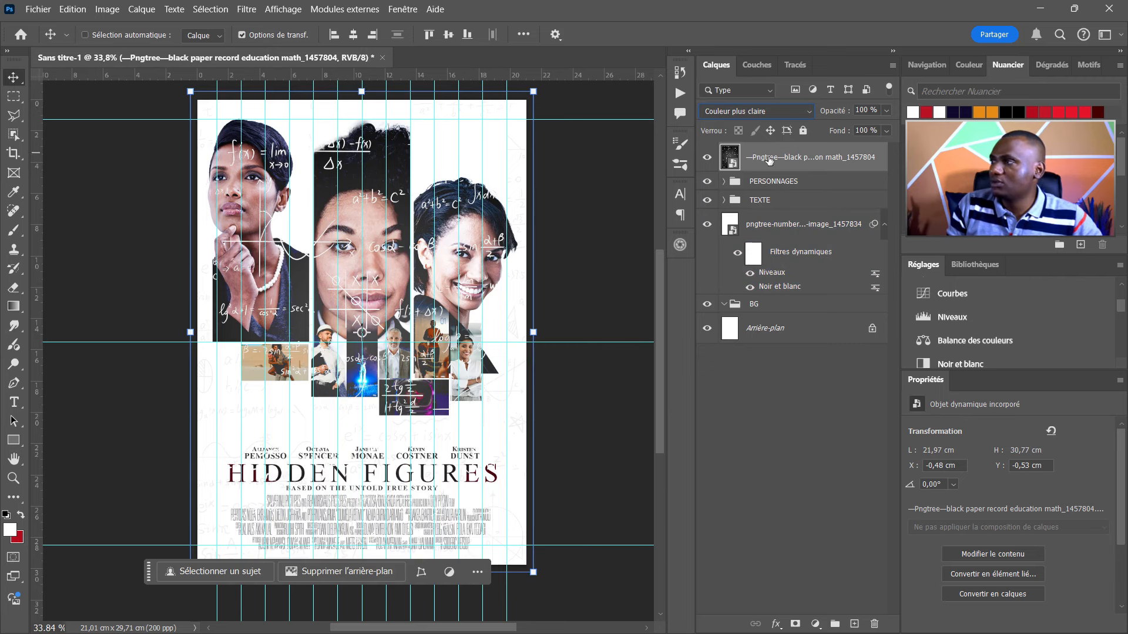
left_click_drag(839, 111, 830, 111)
left_click_drag(837, 113, 823, 396)
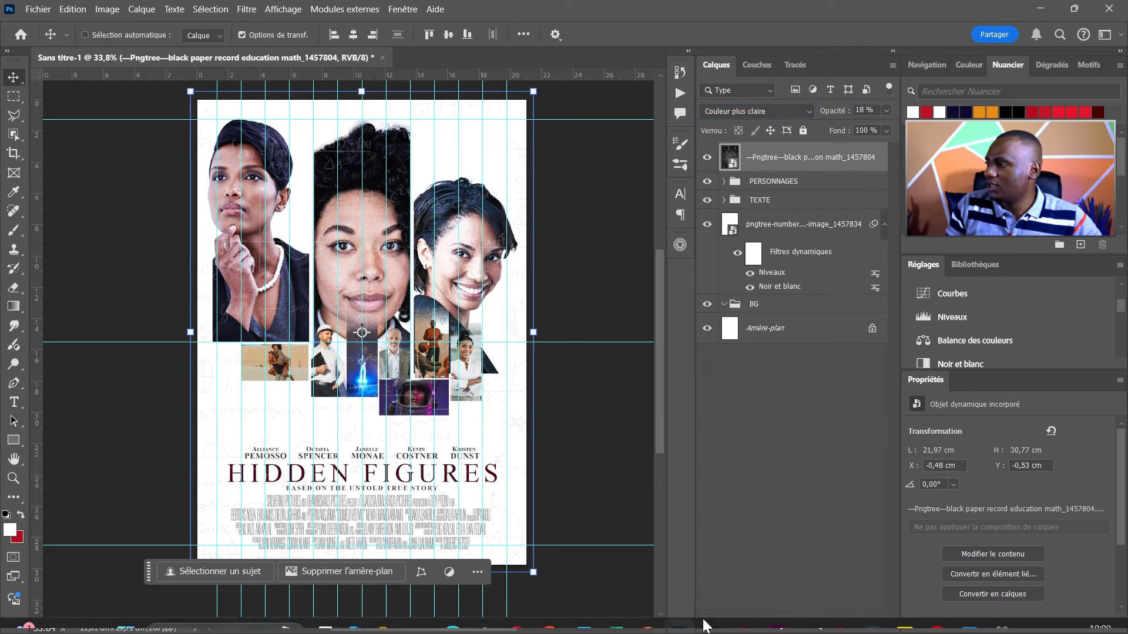
left_click(797, 561)
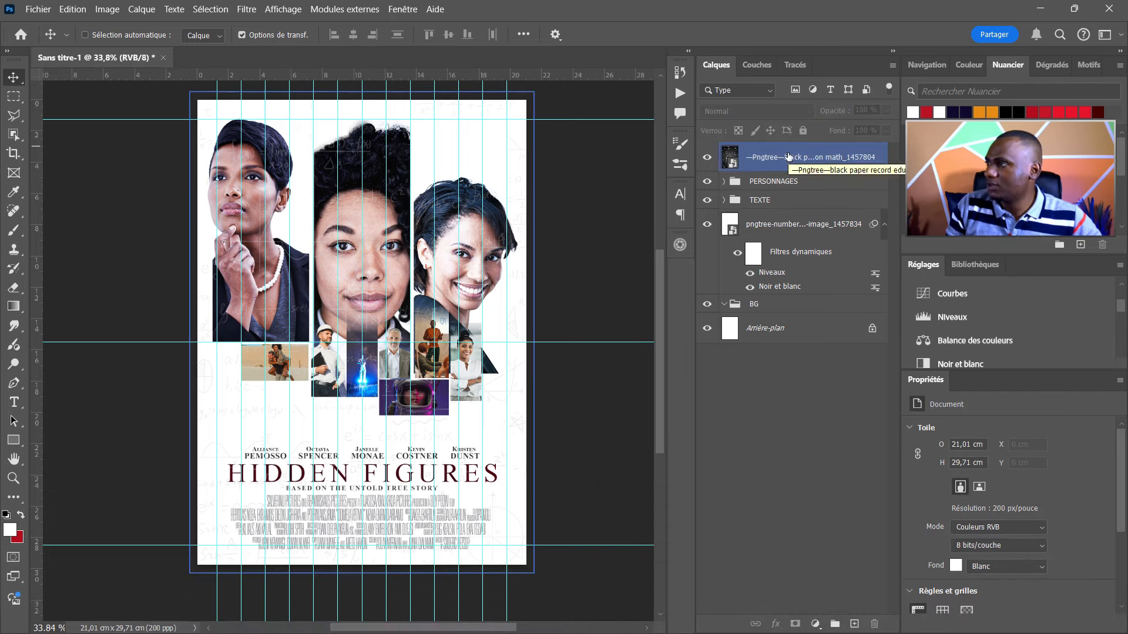
Add a layer mask to the black math image and paint it black over the three women's faces with a large soft brush.
left_click(807, 158)
left_click(794, 622)
key("b")
mouse_move(363, 219)
left_mouse_down()
mouse_move(421, 232)
mouse_move(381, 62)
mouse_move(333, 2)
mouse_move(330, 17)
left_mouse_up()
mouse_move(437, 228)
left_mouse_down()
mouse_move(420, 118)
mouse_move(405, 188)
left_mouse_up()
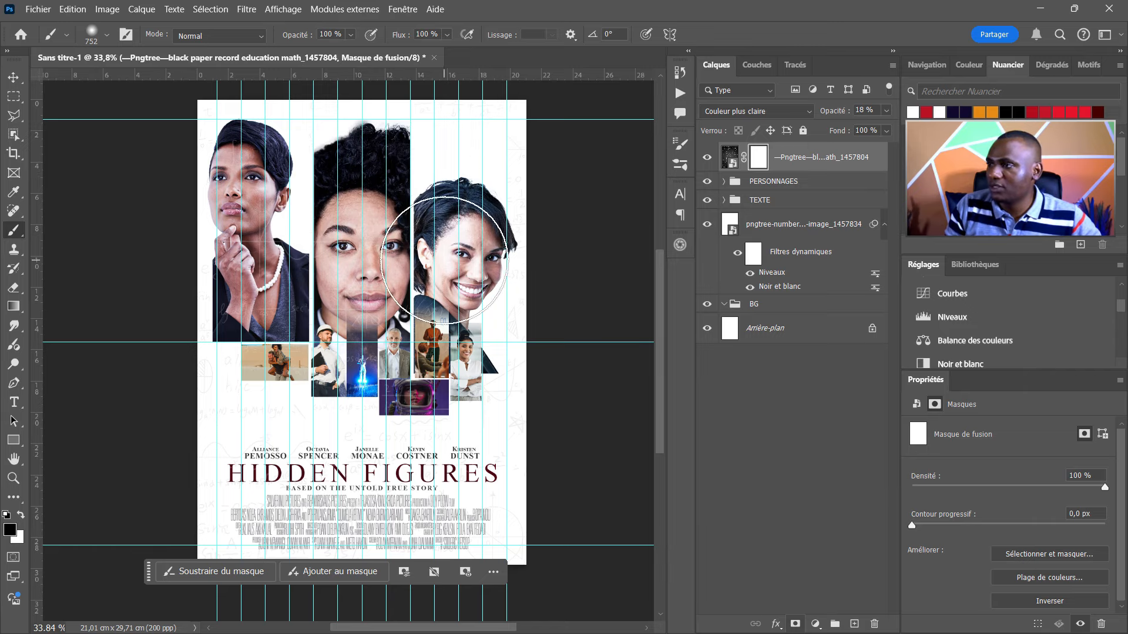
mouse_move(194, 261)
left_mouse_down()
mouse_move(214, 188)
mouse_move(330, 186)
mouse_move(272, 199)
mouse_move(301, 198)
left_mouse_up()
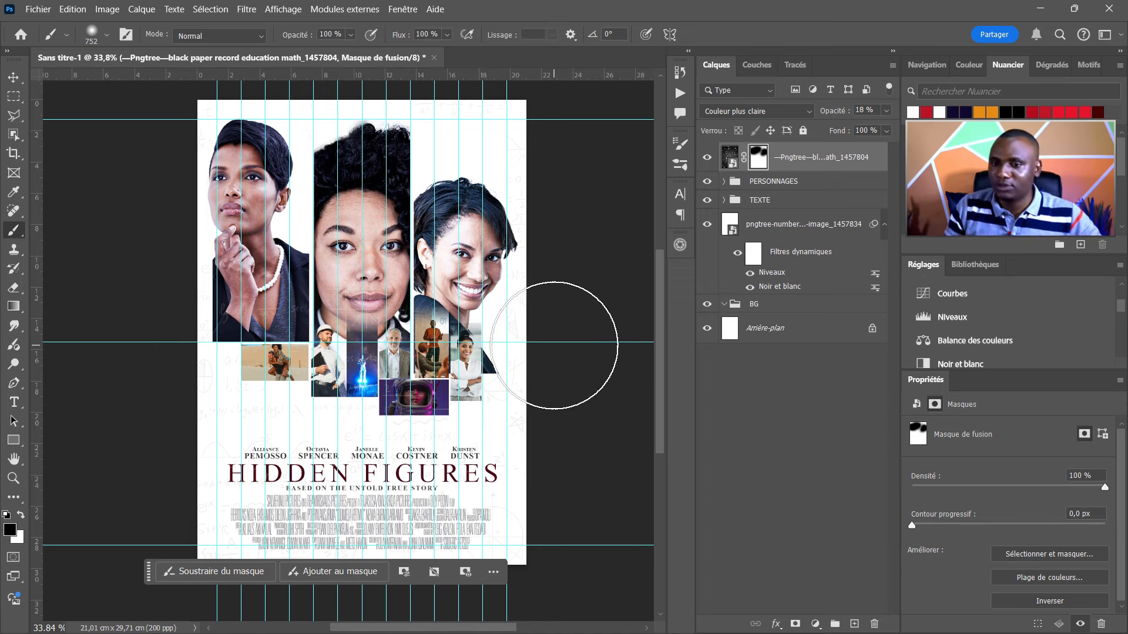
key("v")
Add an orange e58a14 solid colour fill layer directly above the PERSONNAGES group.
left_click(834, 180)
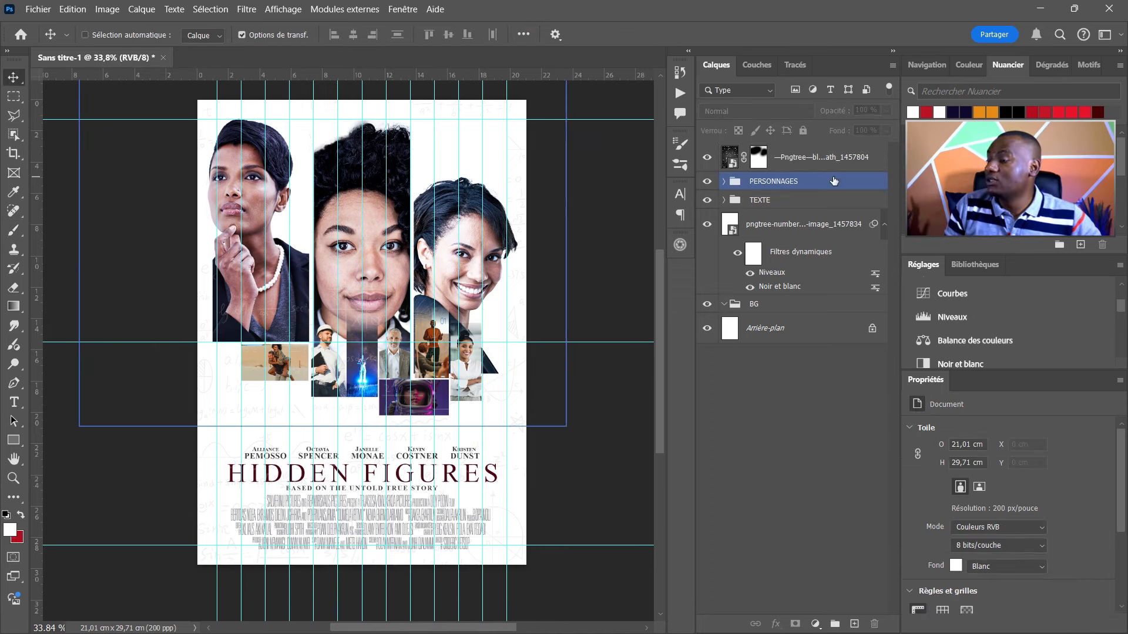
left_click(806, 198)
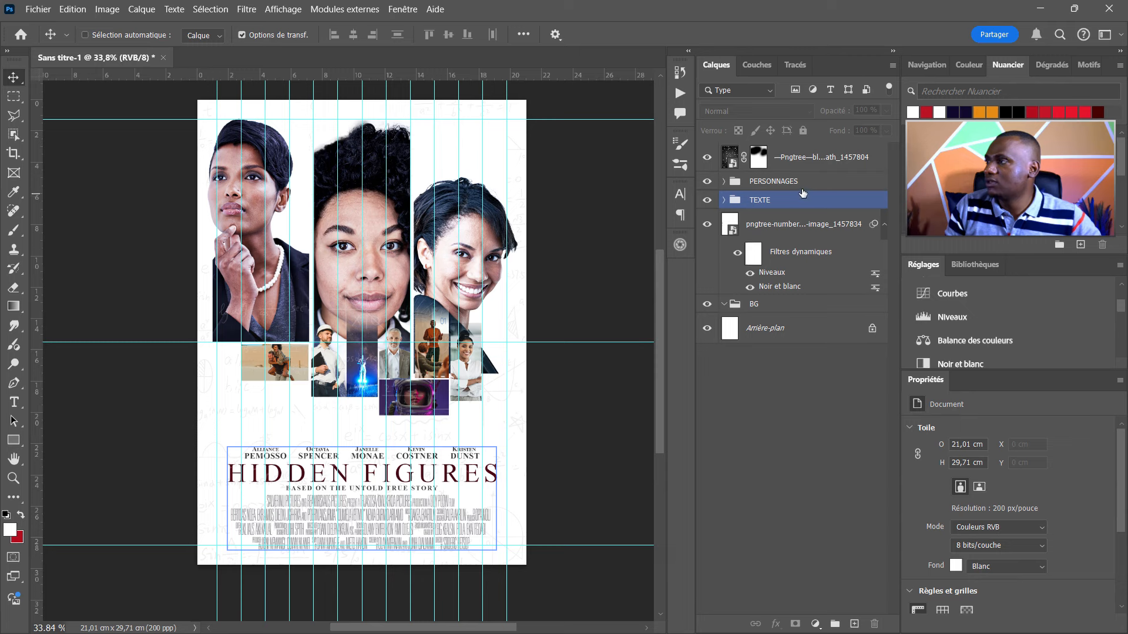
left_click(802, 183)
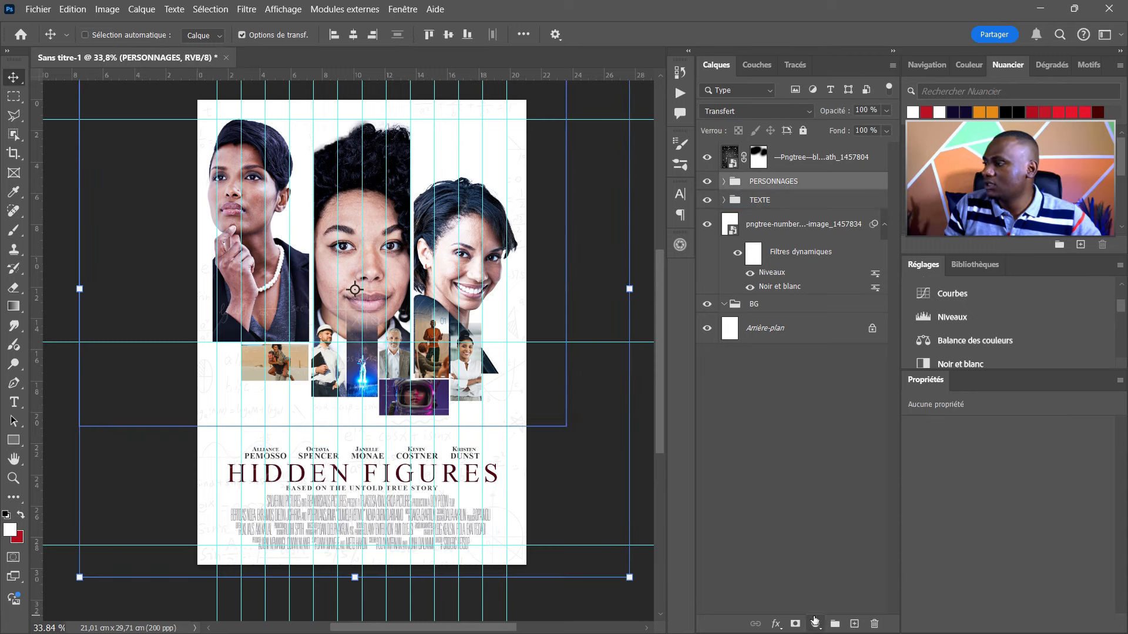
left_click(815, 623)
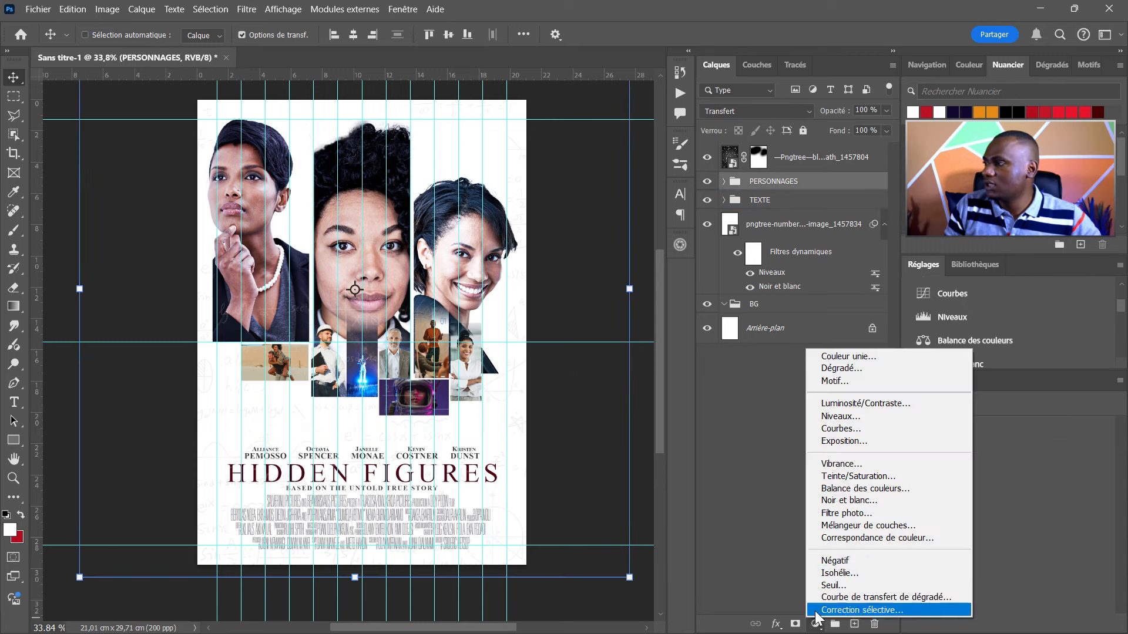
left_click(831, 356)
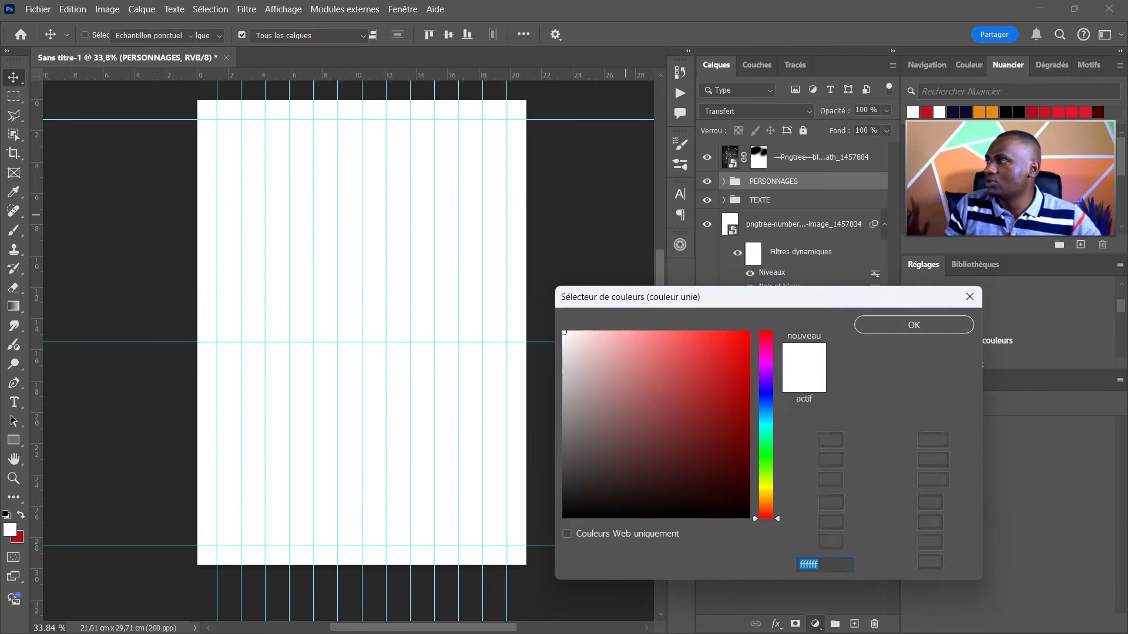
left_click(979, 110)
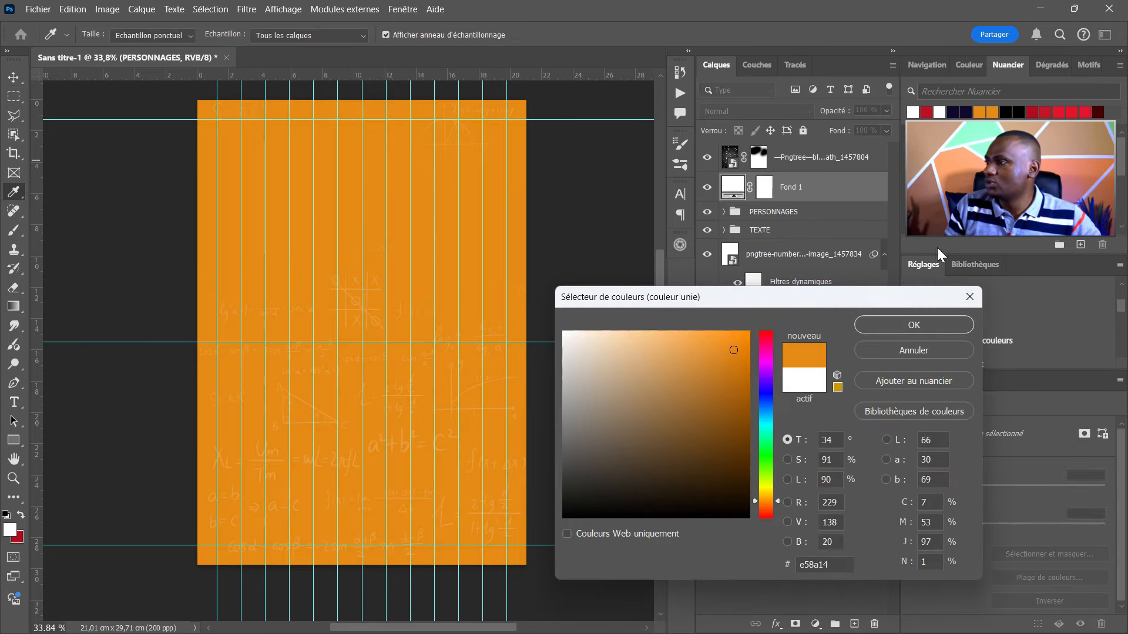
left_click(912, 325)
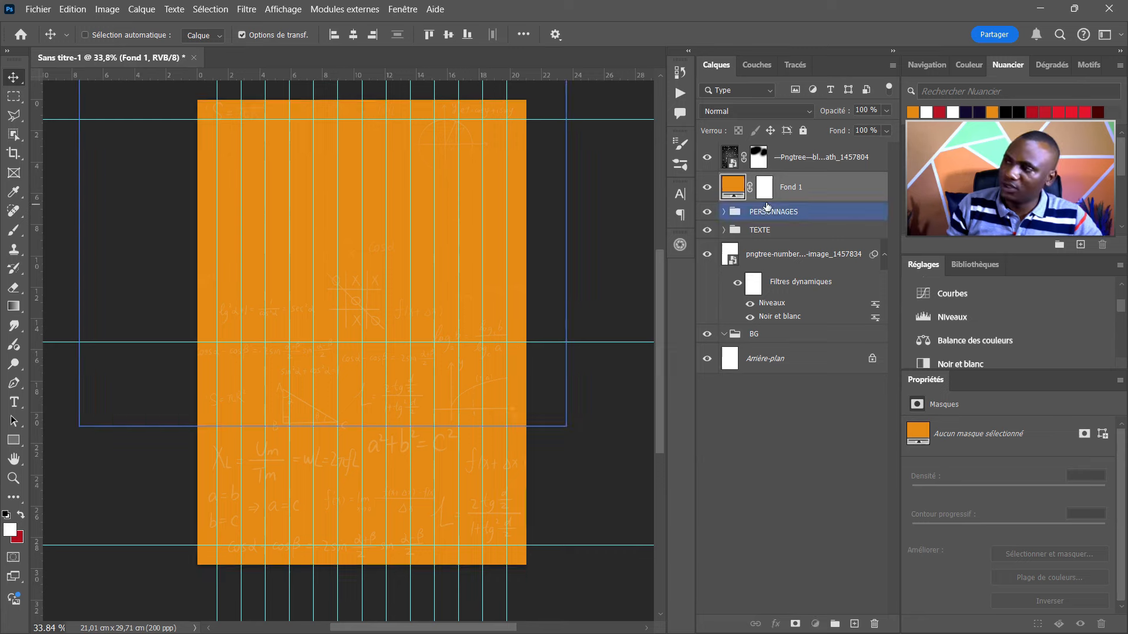
Invert the orange fill's mask and paint one soft white spot of about 818 px over the small photos below the portraits.
left_click(765, 189)
key("ctrl+i")
key("b")
mouse_move(357, 308)
left_mouse_down()
mouse_move(388, 291)
mouse_move(392, 195)
left_mouse_up()
mouse_move(380, 339)
left_mouse_down()
mouse_move(371, 336)
mouse_move(406, 332)
left_mouse_up()
key("x")
left_click(406, 332)
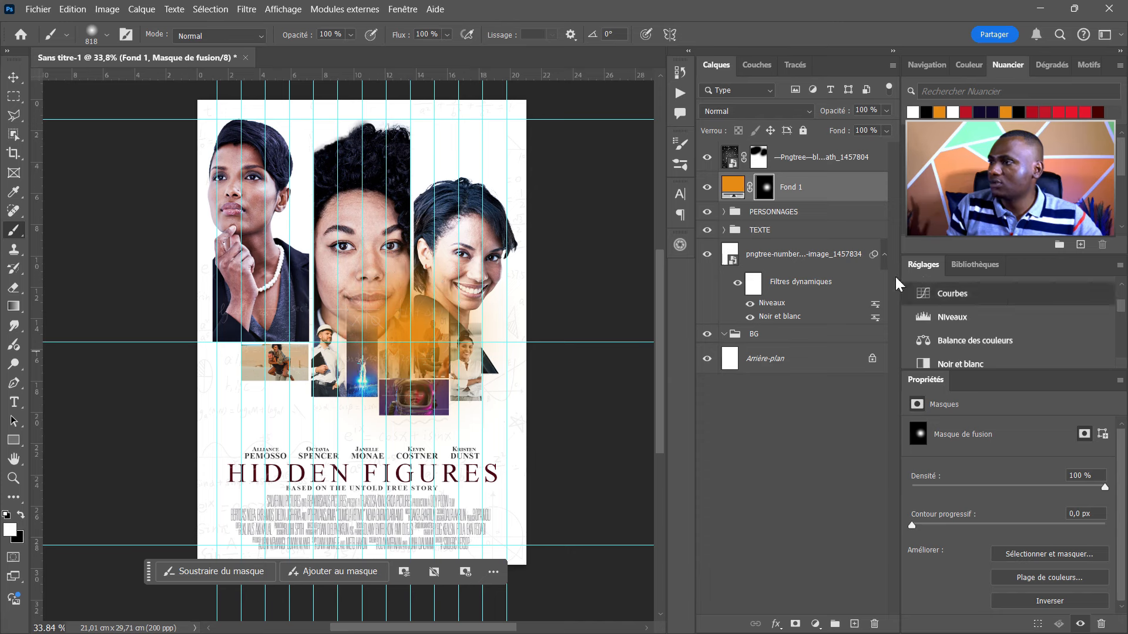
Set the orange fill layer's blend mode to Lumière crue and its opacity to 64 %.
left_click(756, 111)
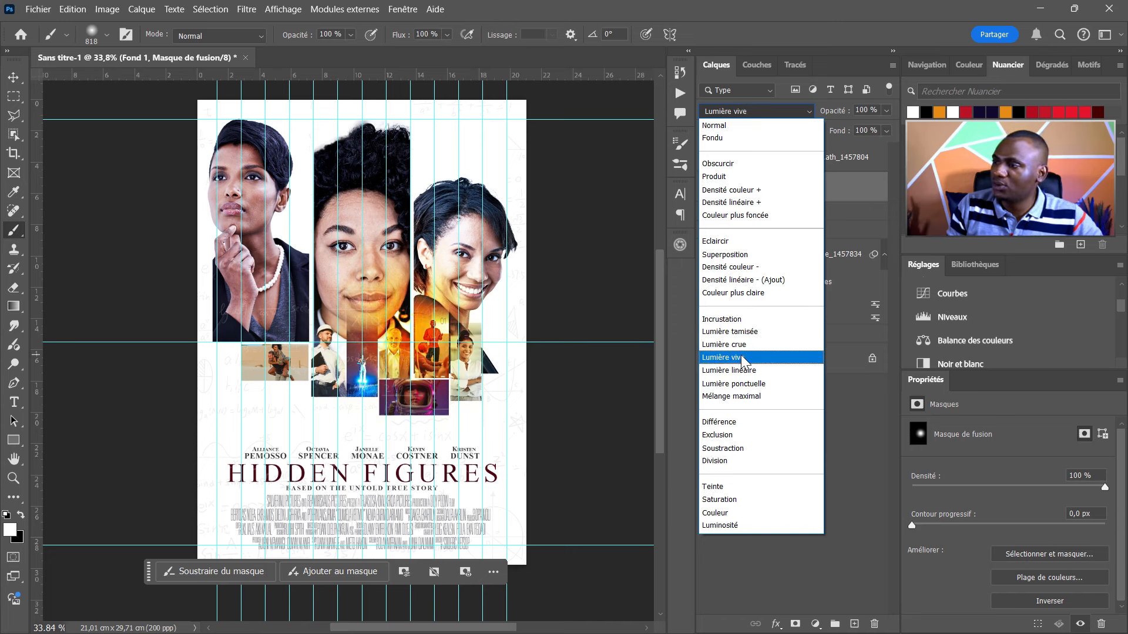
left_click(730, 345)
left_click_drag(837, 114, 825, 108)
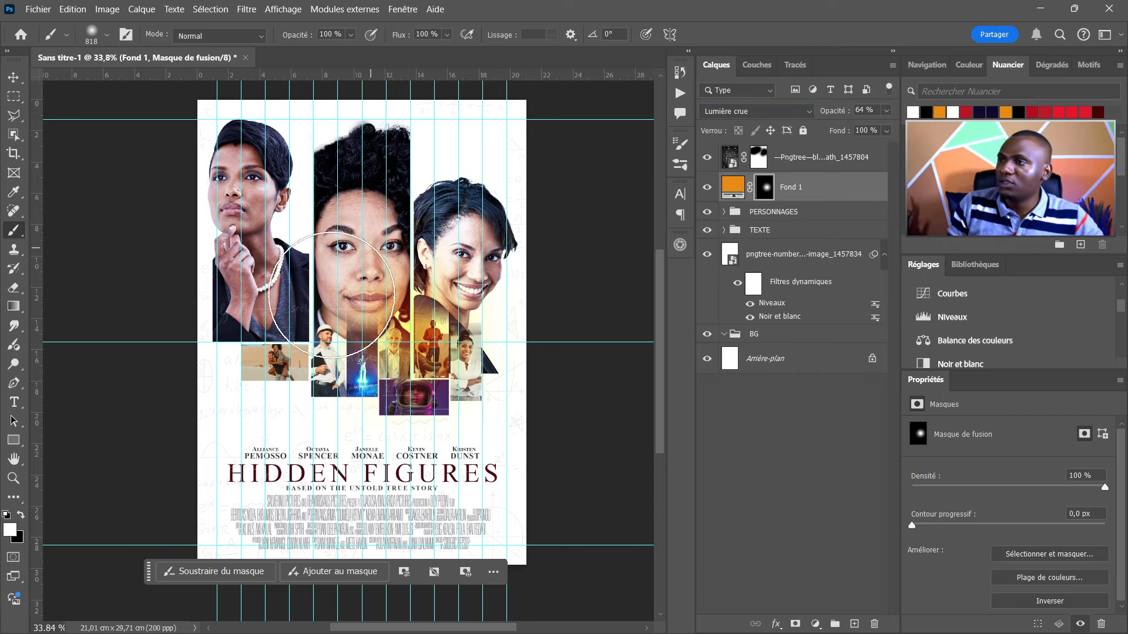
Paint another soft glow on the orange fill's mask over the middle of the HIDDEN FIGURES title with a 691 px brush.
left_click_drag(272, 197, 244, 190)
mouse_move(361, 469)
left_mouse_down()
mouse_move(376, 470)
mouse_move(363, 472)
left_mouse_up()
left_click(364, 473)
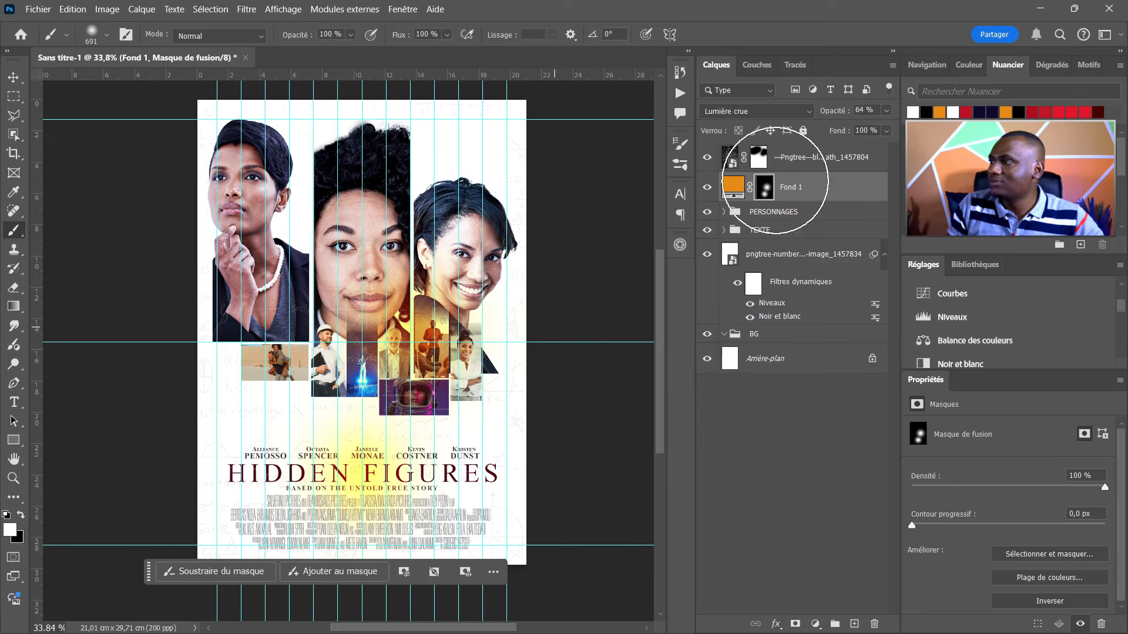
Switch the orange fill layer's blend mode to Densité couleur -.
left_click(788, 113)
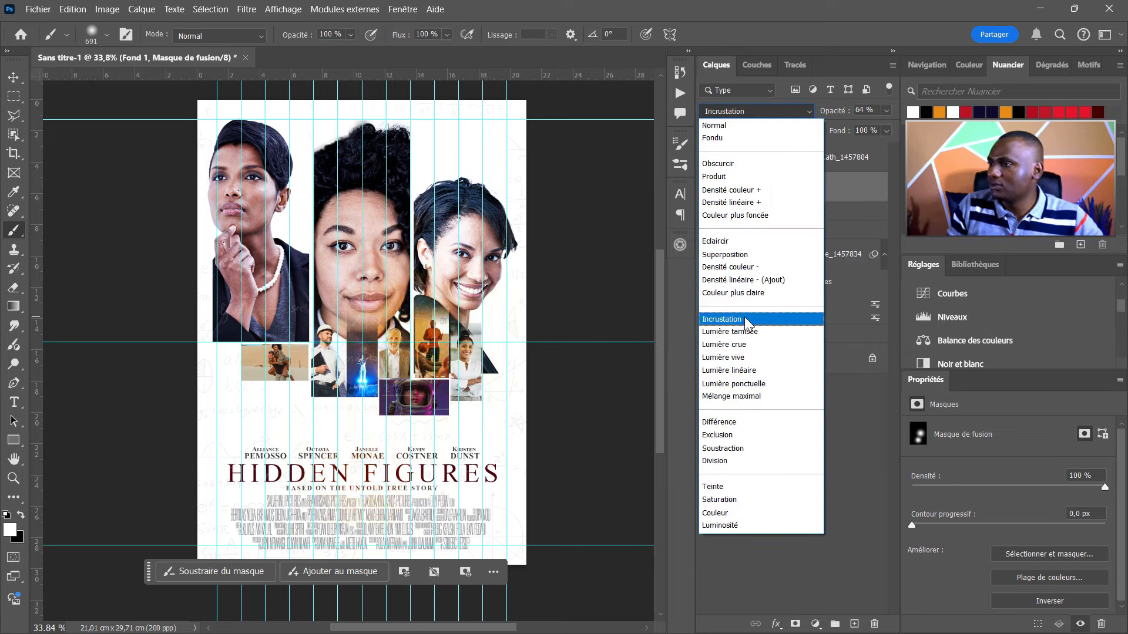
left_click(737, 268)
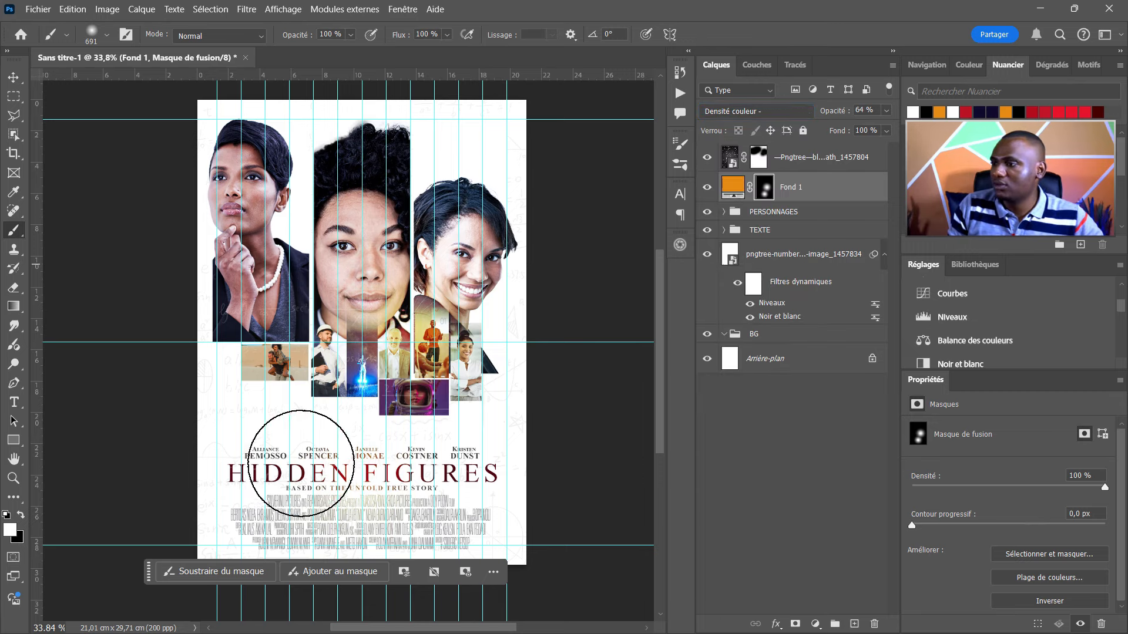
scroll(595, 316, "down", 3)
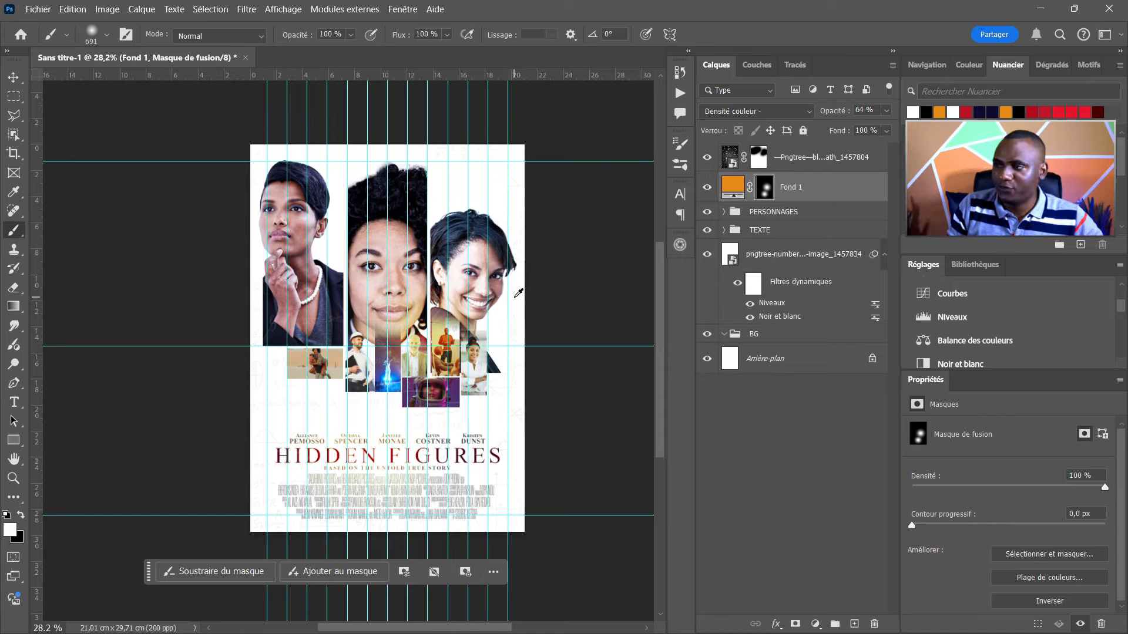
Stamp all visible layers into a new layer above the black math texture and convert it to a smart object.
key("v")
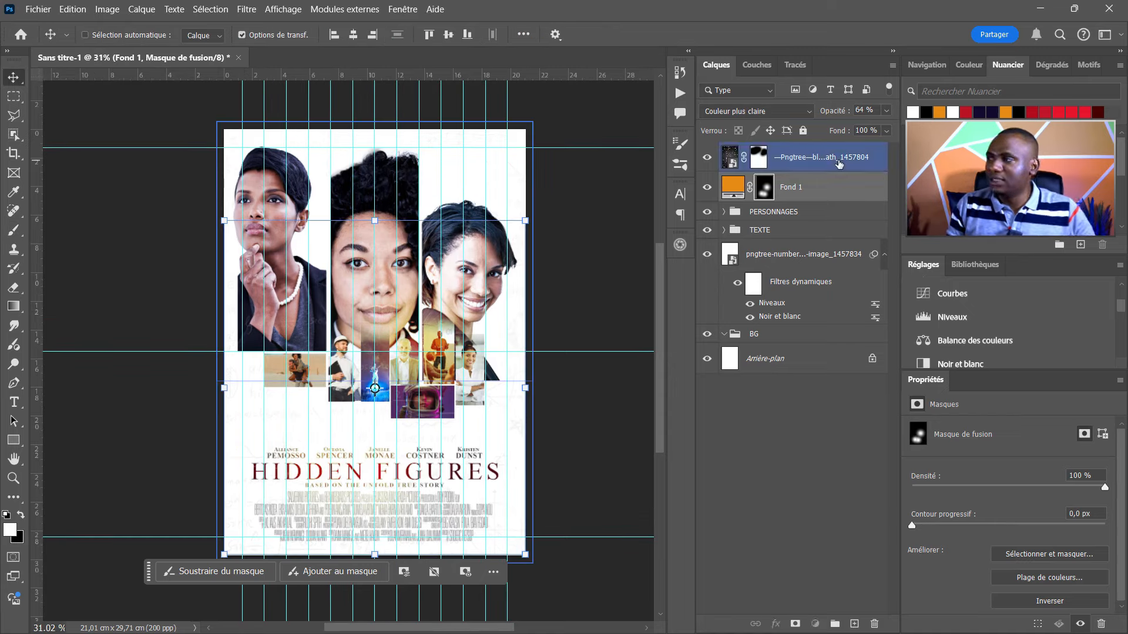
left_click(837, 164)
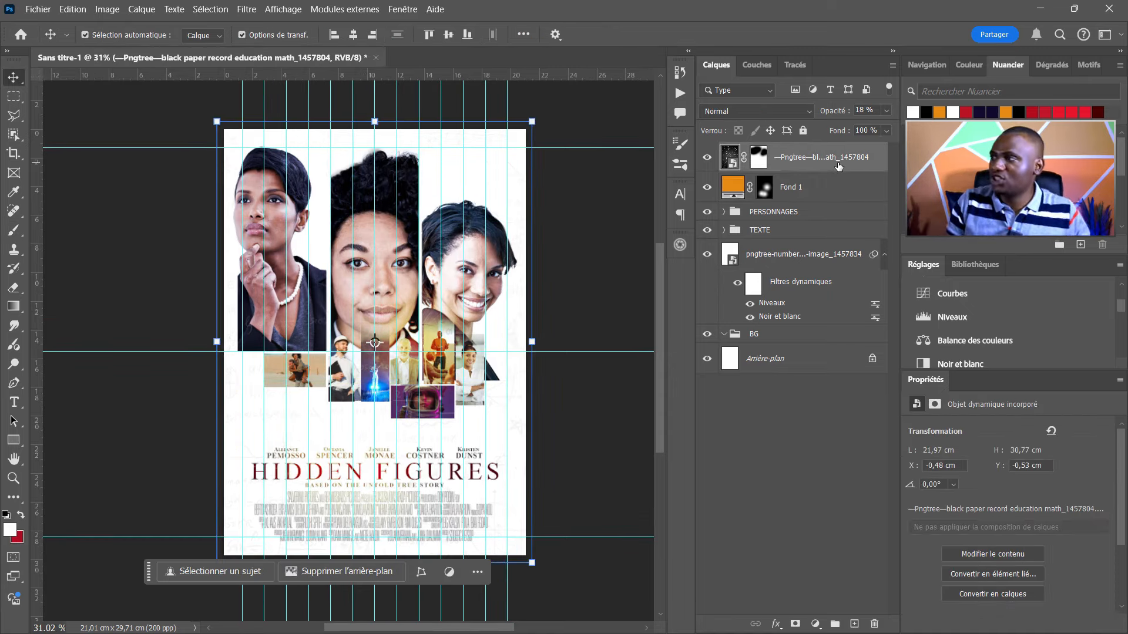
key("ctrl+alt+shift+e")
right_click(835, 164)
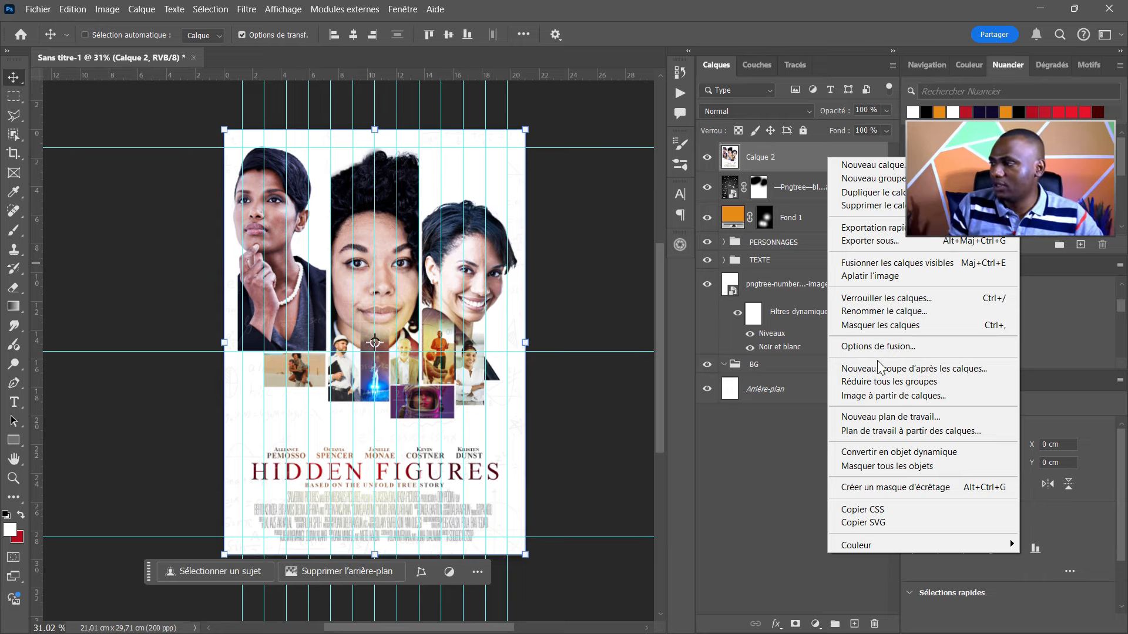
left_click(893, 452)
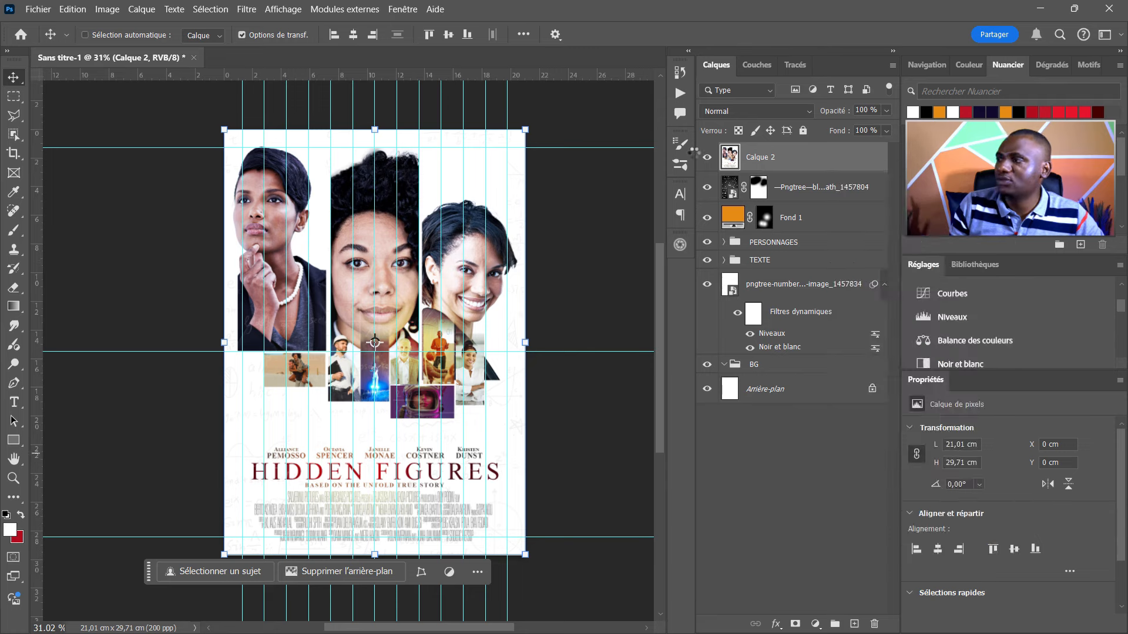
Open the Camera Raw filter on the merged layer and set Exposition -0,20, Contraste +26, Tons clairs +12, Tons foncés -6, Blancs -3, Noirs -19.
left_click(247, 10)
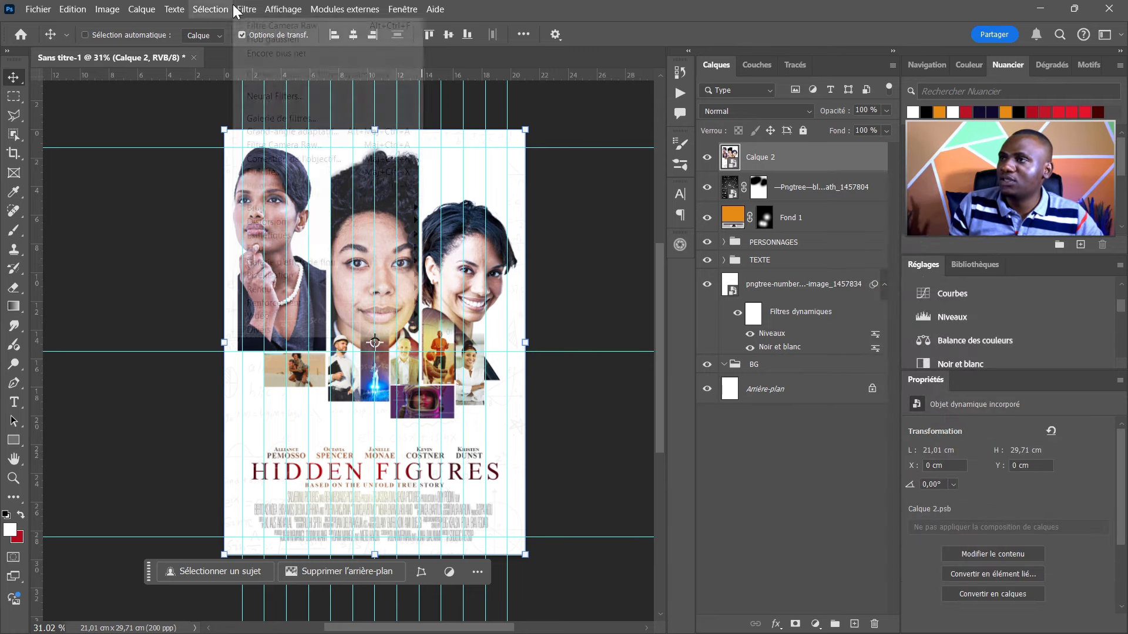
left_click(284, 146)
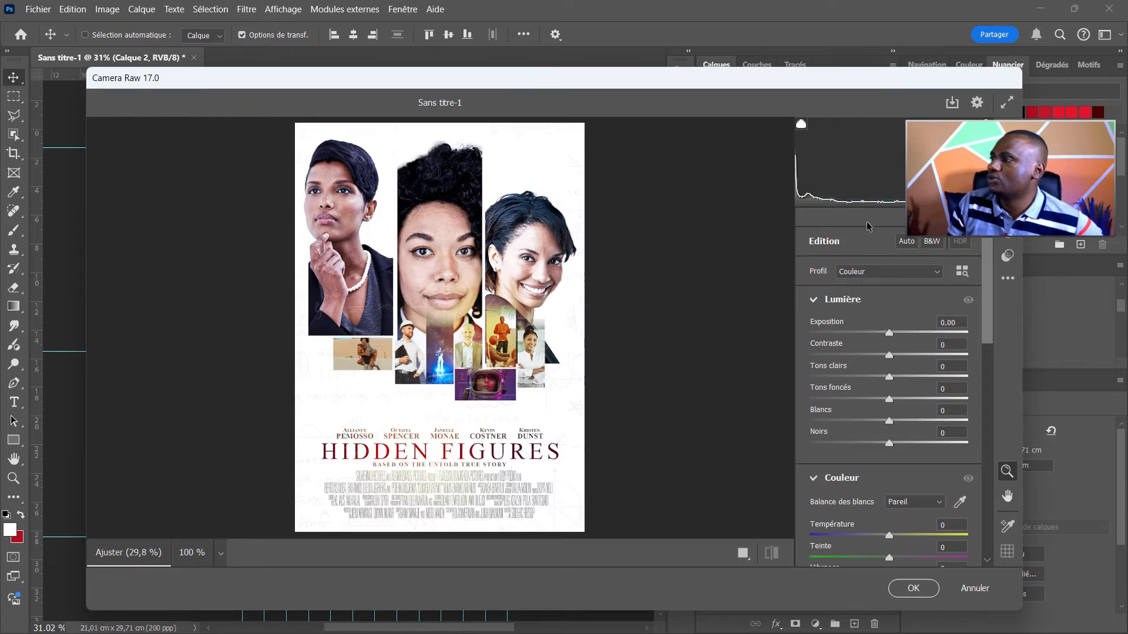
left_click_drag(891, 330, 889, 335)
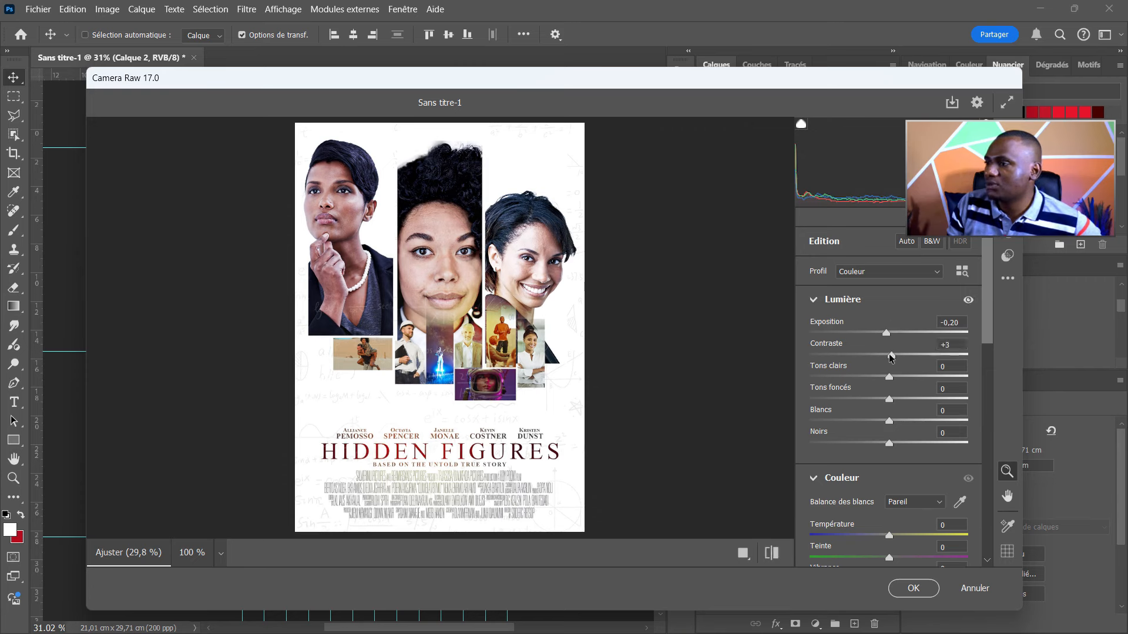
left_click(921, 356)
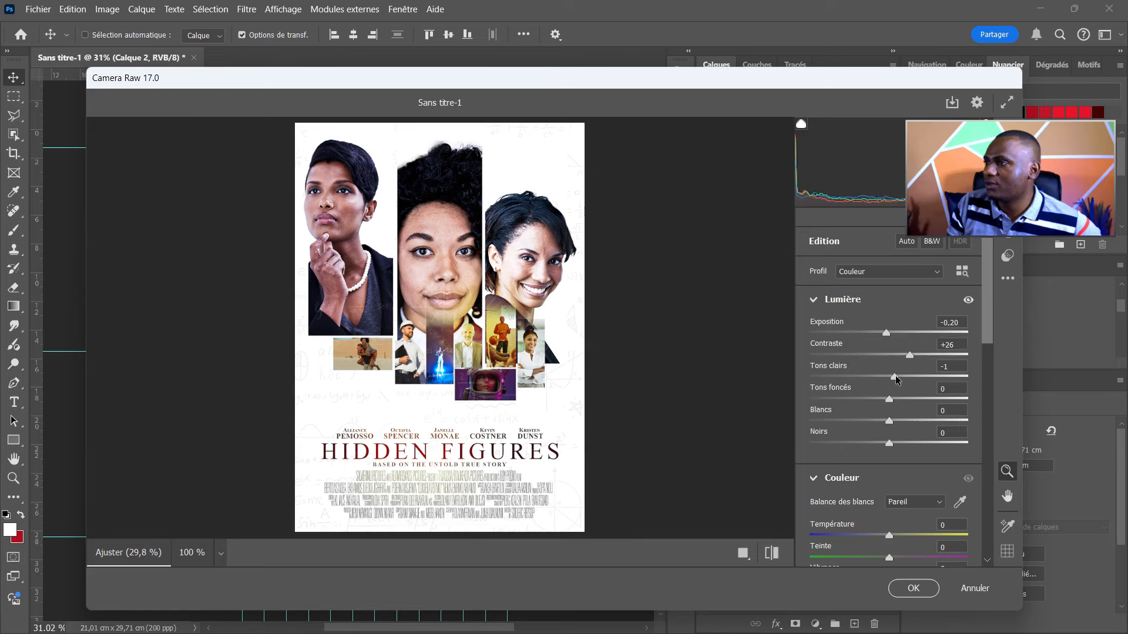
left_click_drag(889, 399, 874, 443)
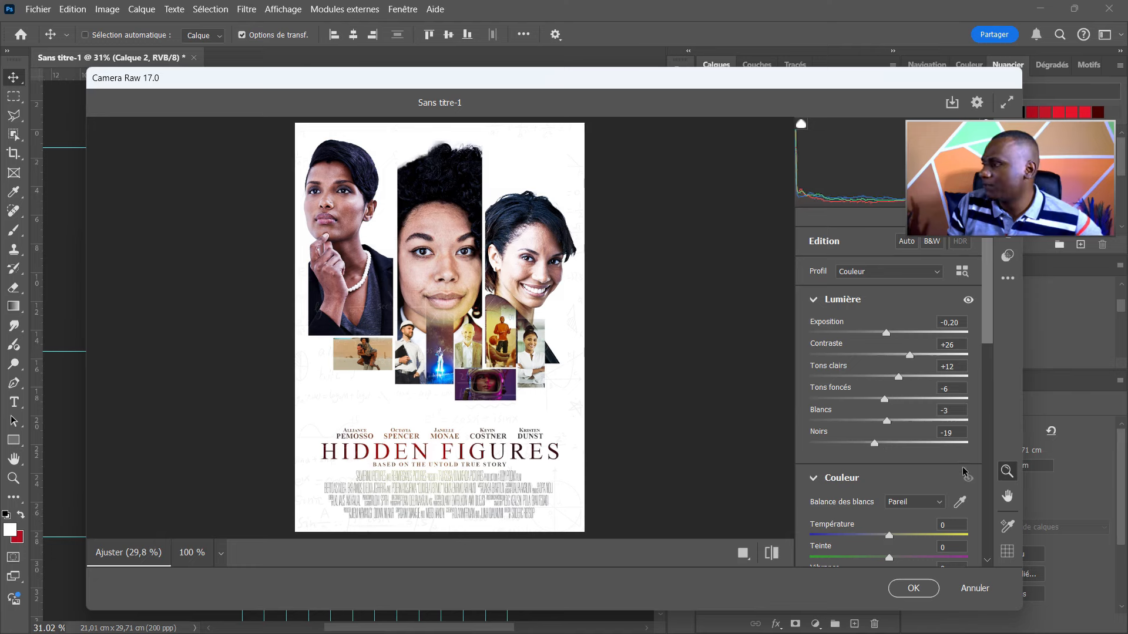
Set the Camera Raw effects to Textures +13, Clarté +10, Vignette +7 and Grain 9, and apply the filter.
scroll(989, 455, "down", 3)
scroll(988, 460, "down", 10)
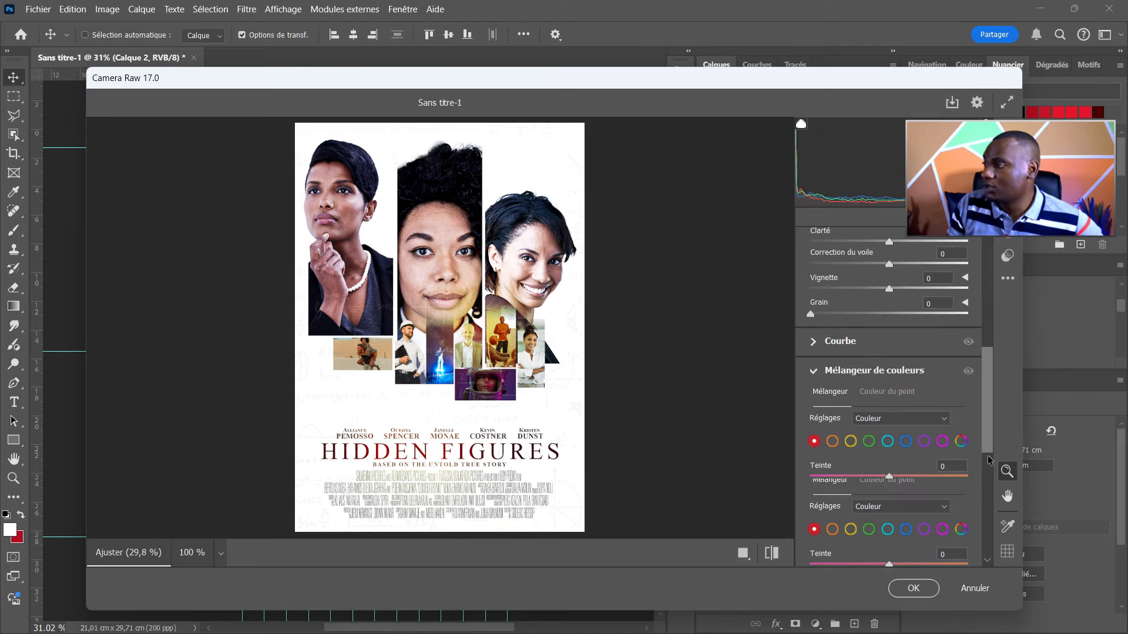
scroll(846, 299, "up", 7)
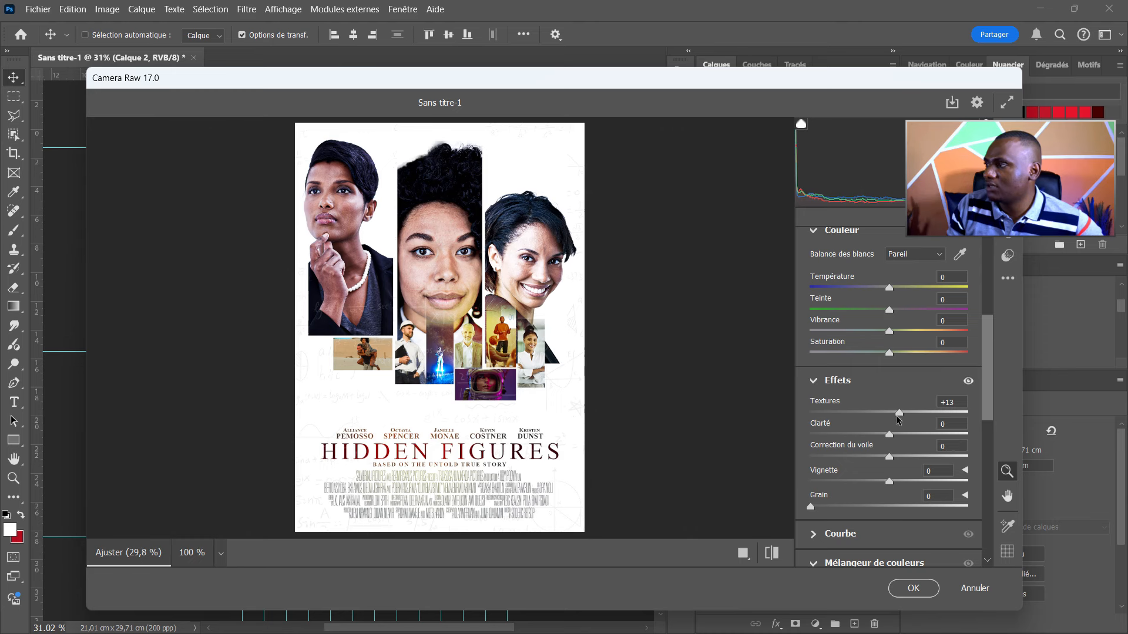
left_click_drag(892, 433, 898, 436)
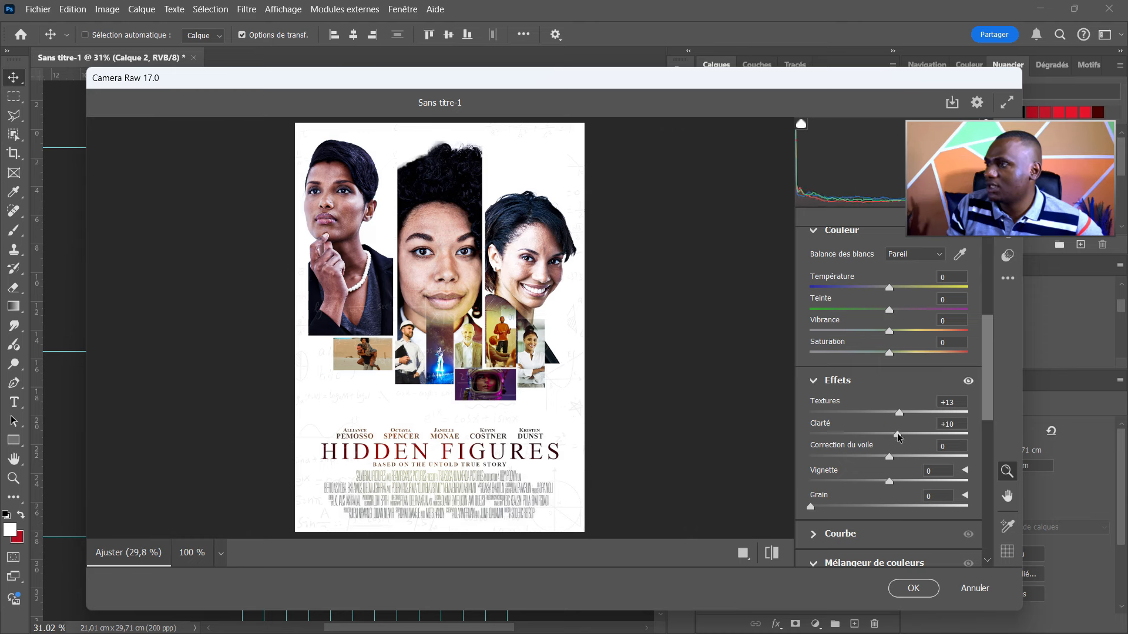
mouse_move(891, 482)
left_mouse_down()
mouse_move(863, 482)
mouse_move(889, 477)
left_mouse_up()
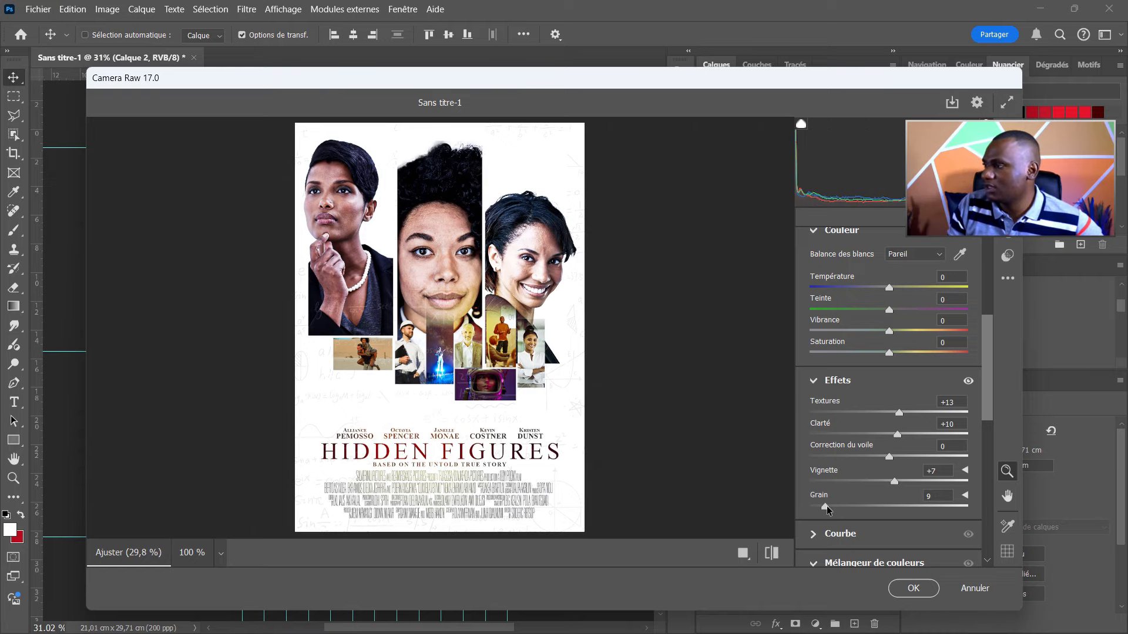
left_click(913, 589)
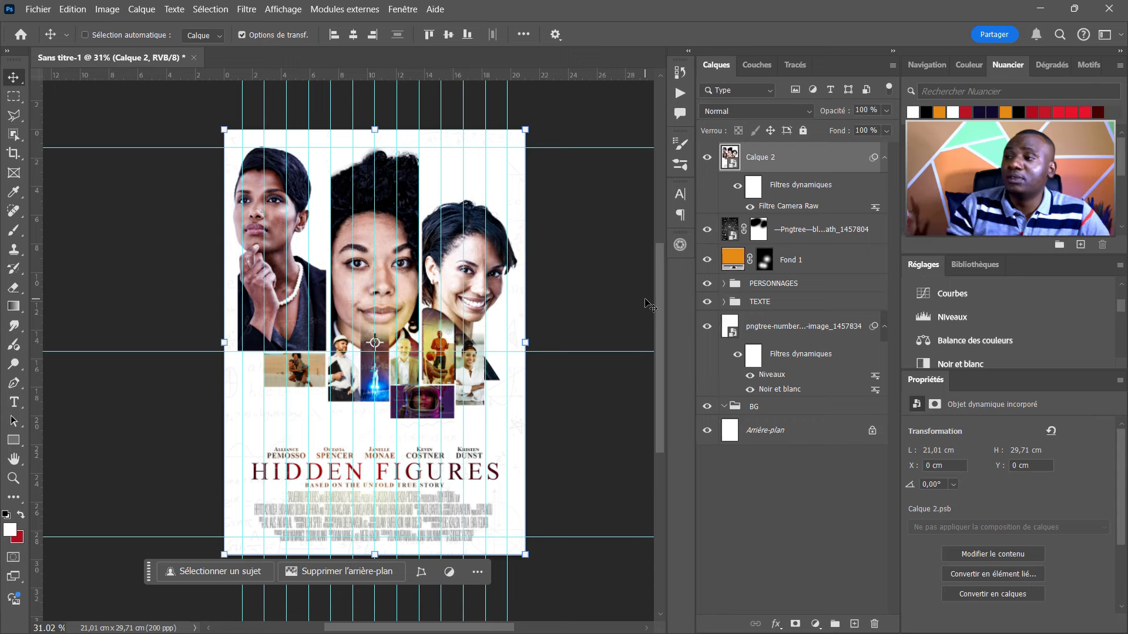
Toggle the merged layer's visibility to compare the poster with and without the Camera Raw grading.
left_click(707, 158)
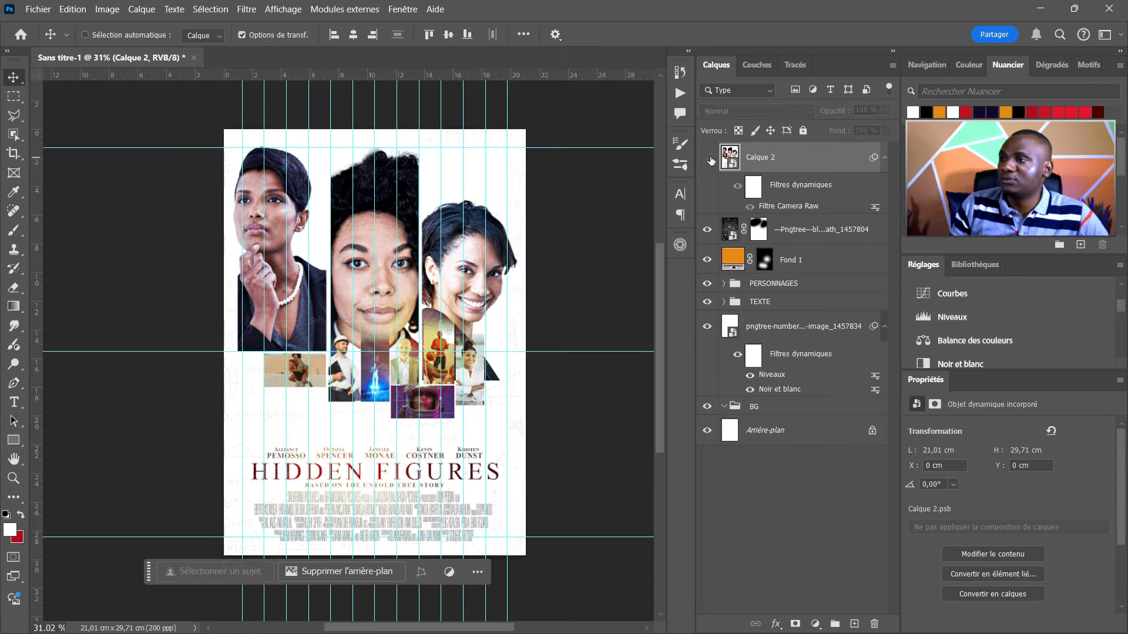
left_click(709, 159)
left_click(709, 159)
left_click(710, 159)
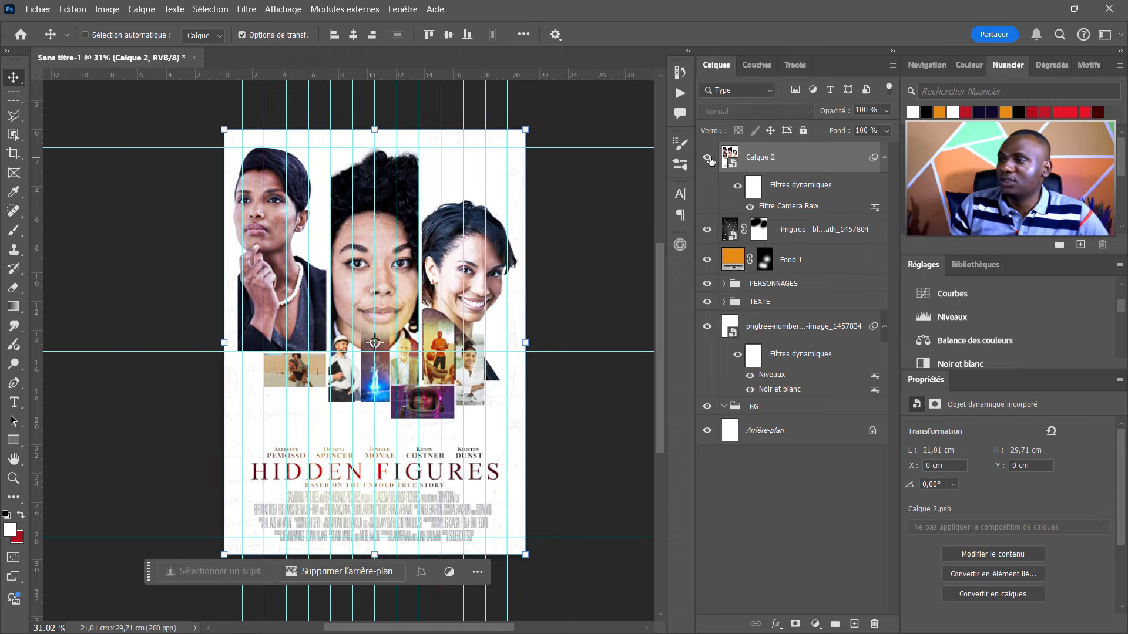